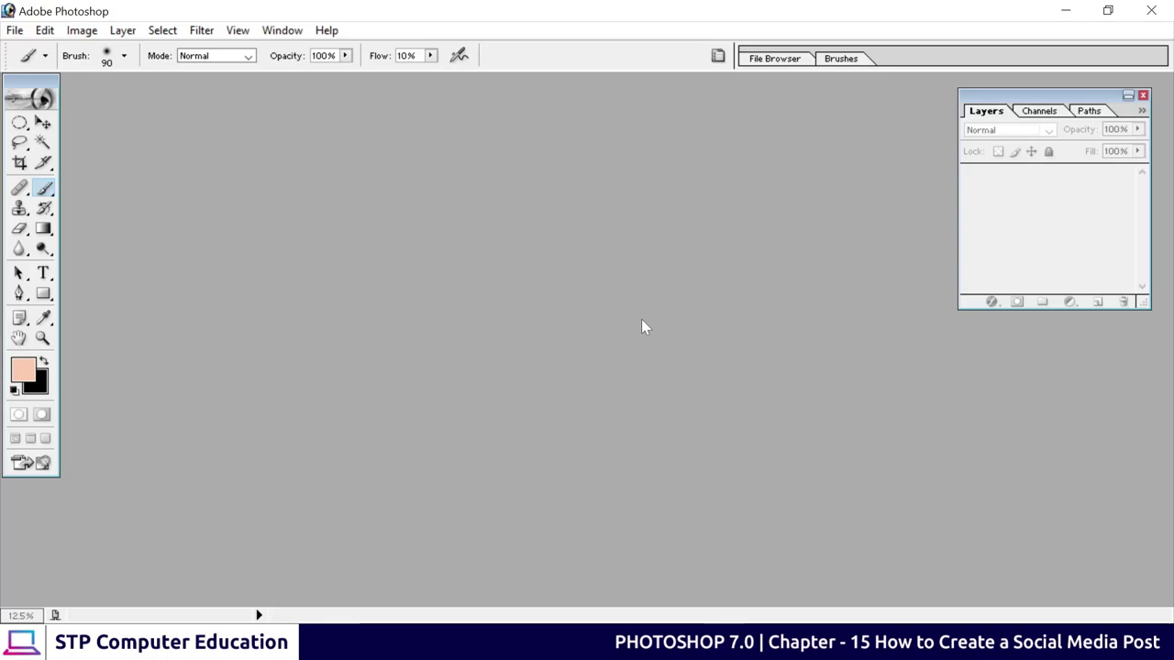
Leave Photoshop for a new Chrome tab showing the Google search page.
click(683, 559)
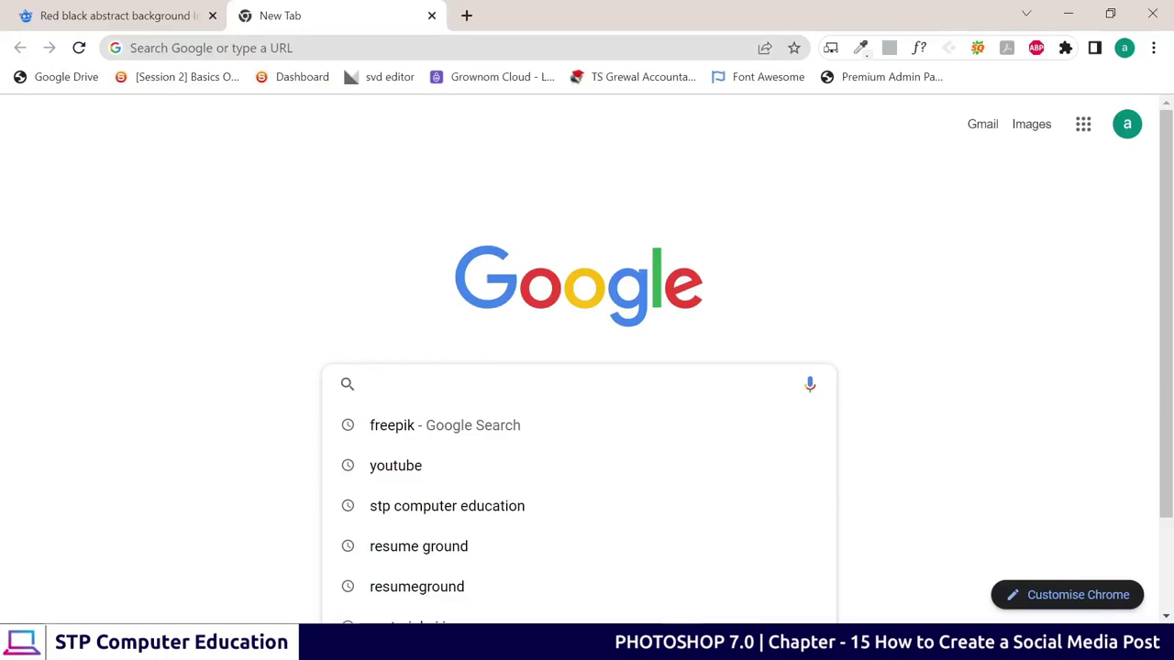
Pick the 'freepik' Google suggestion and open the freepik.com homepage.
click(438, 442)
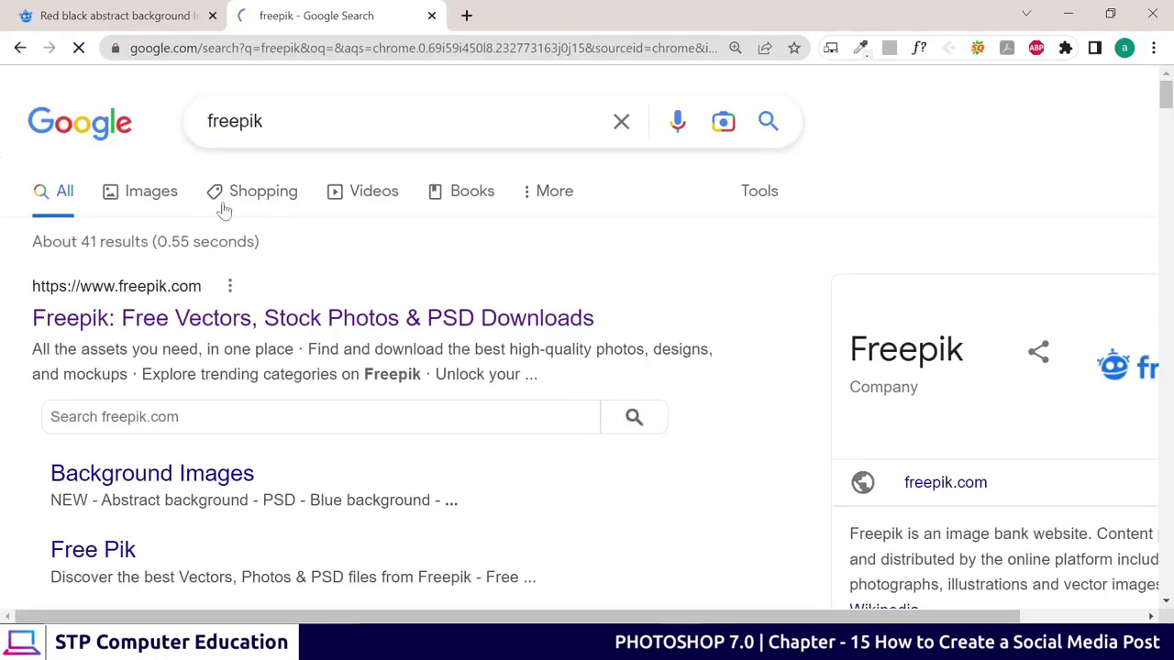
click(162, 319)
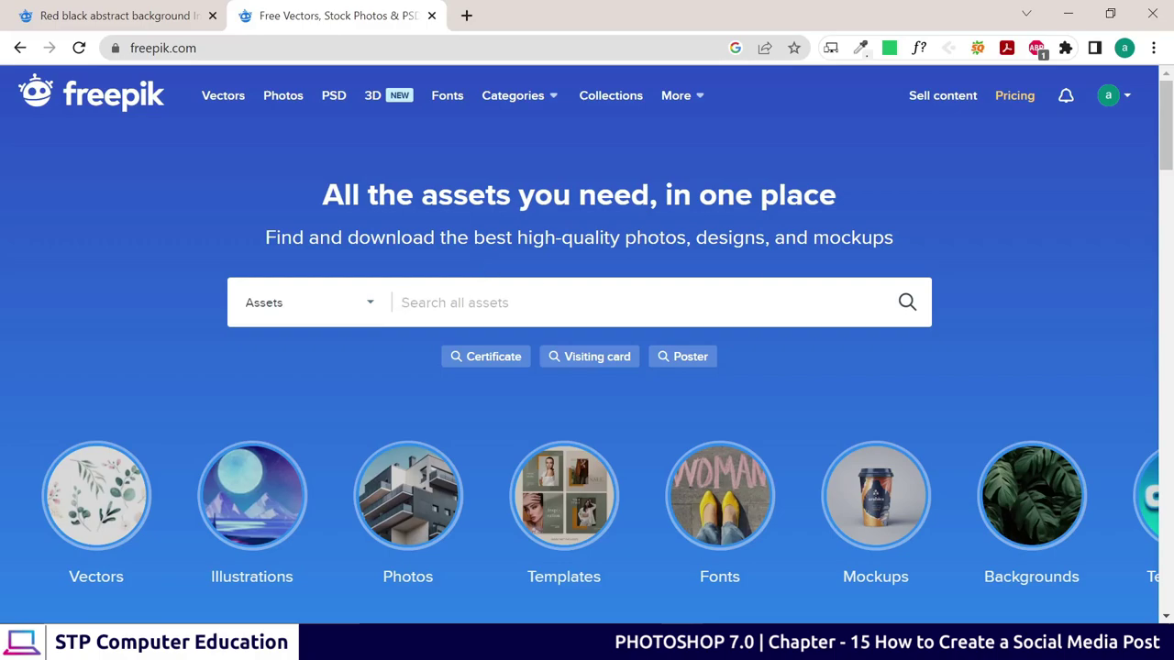
Search all Freepik assets for 'super sale'.
scroll(519, 398, down, 2)
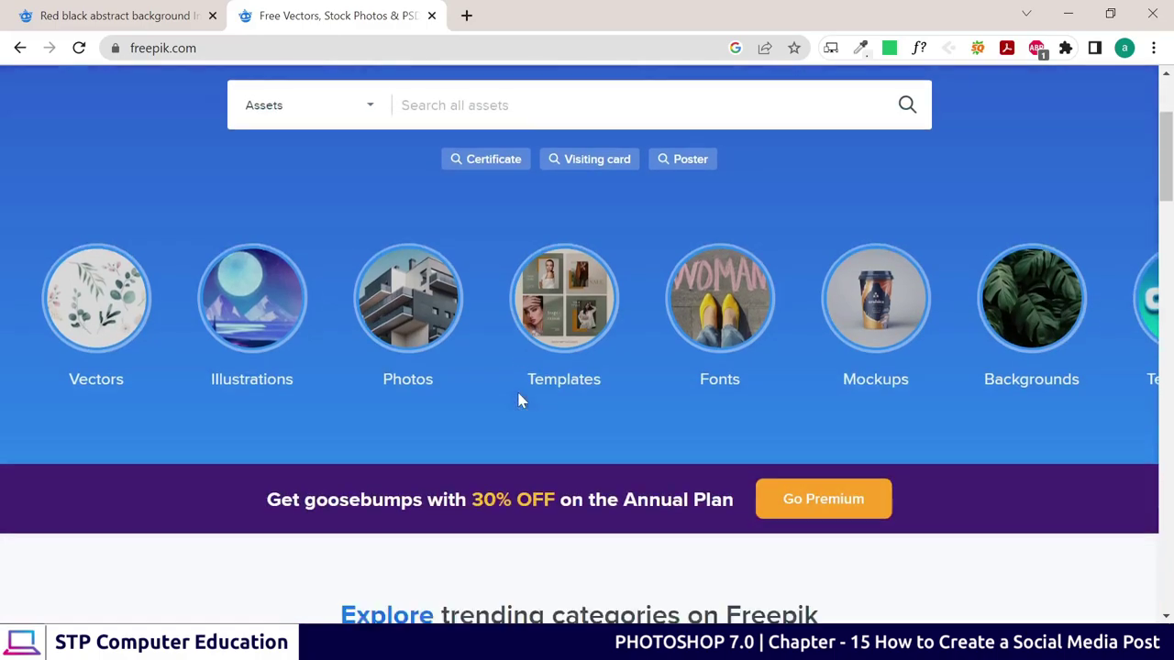
scroll(486, 389, up, 2)
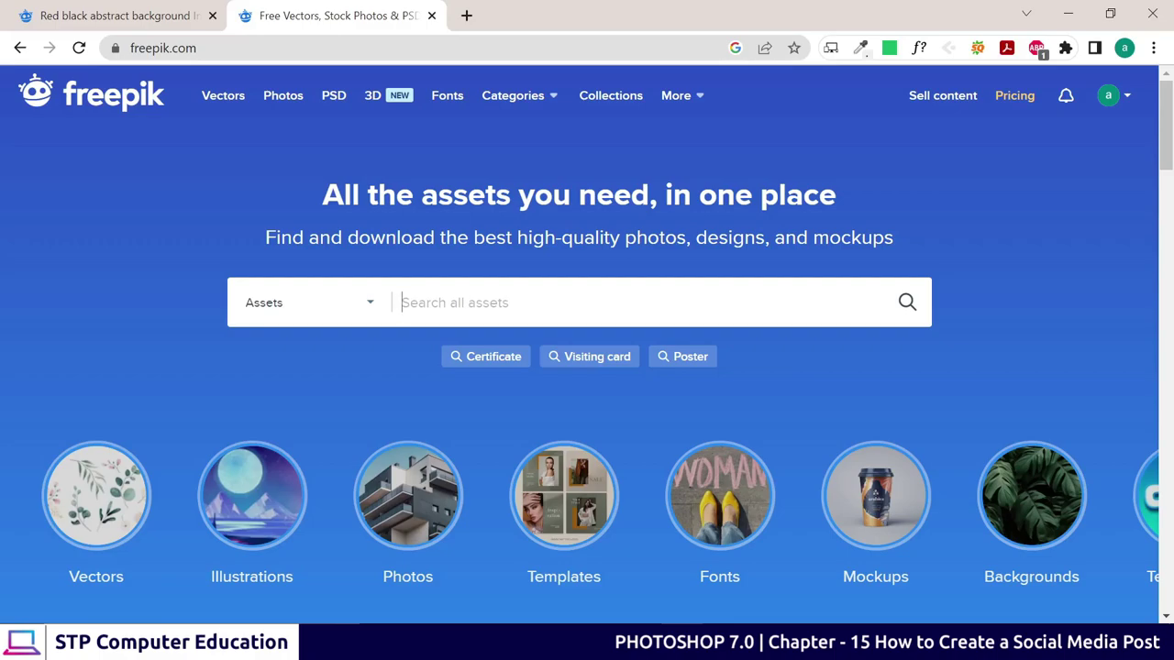
text(super )
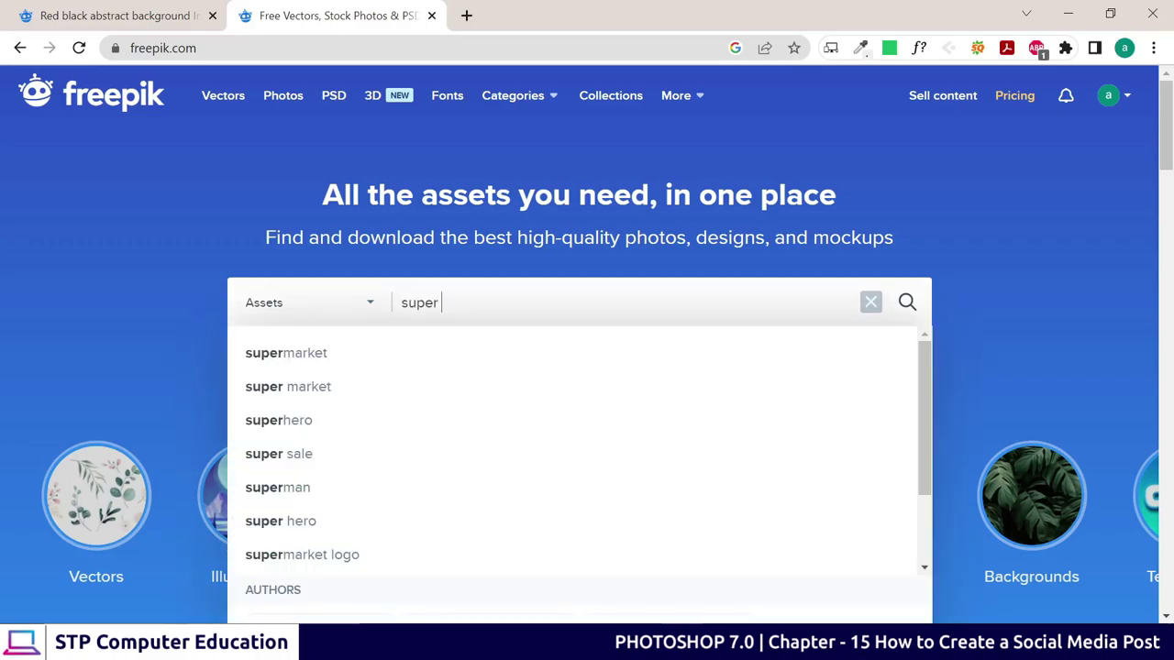
text(s)
text(ale)
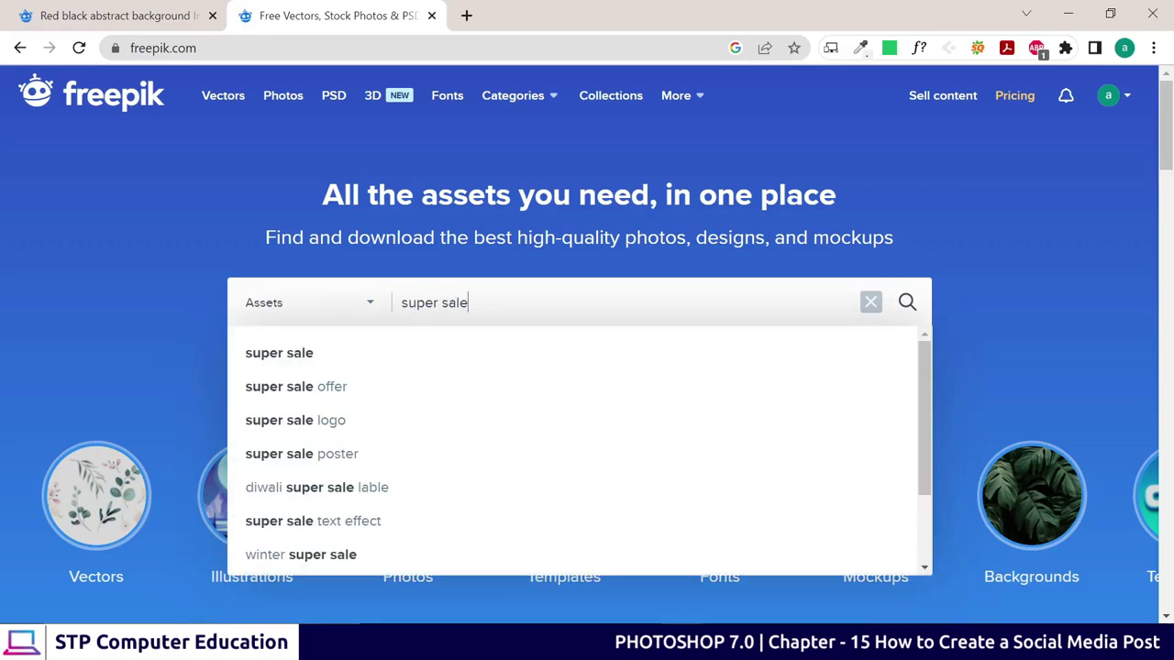
key(Return)
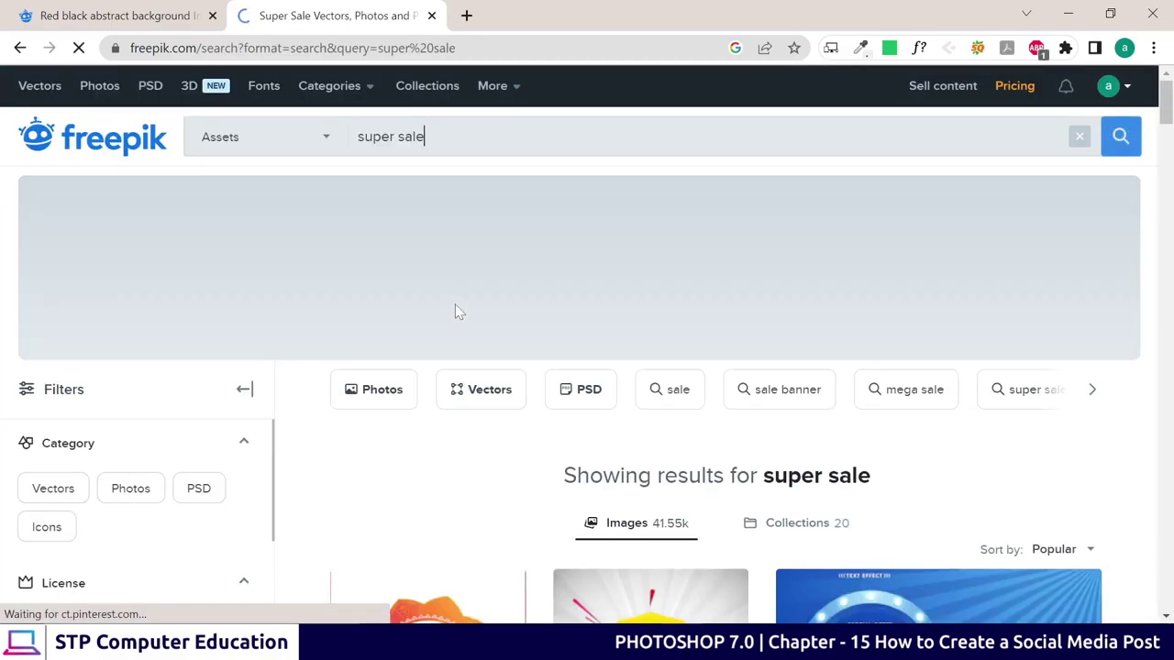
scroll(456, 312, down, 2)
scroll(458, 313, down, 2)
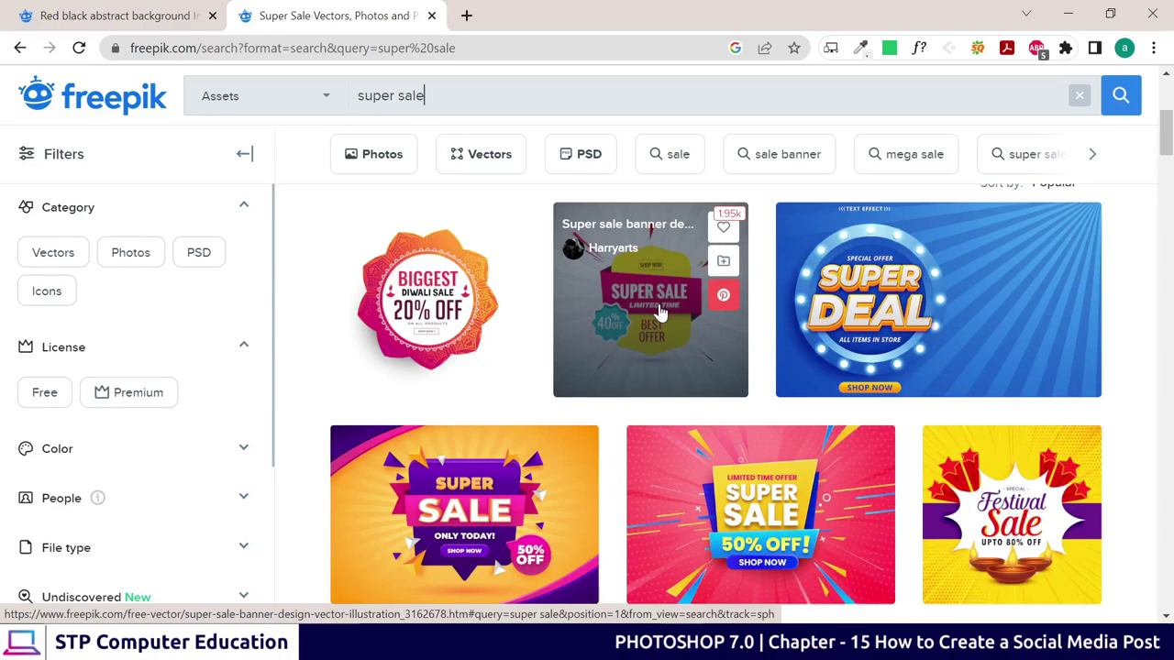
scroll(658, 327, down, 2)
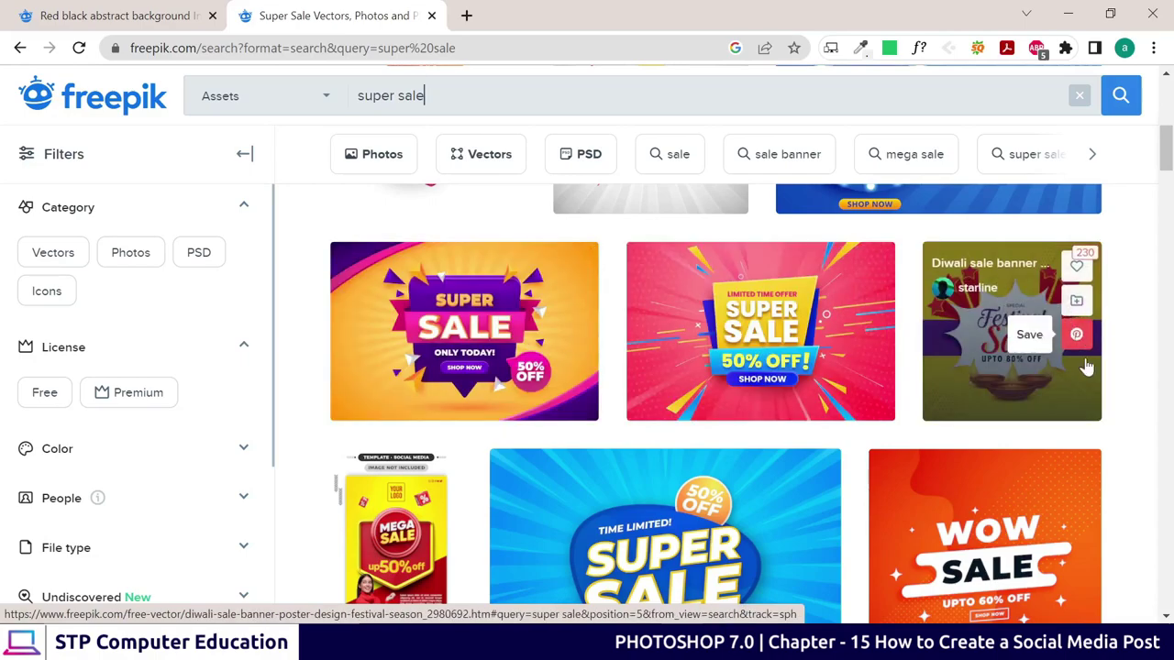
scroll(903, 372, down, 3)
scroll(592, 367, down, 3)
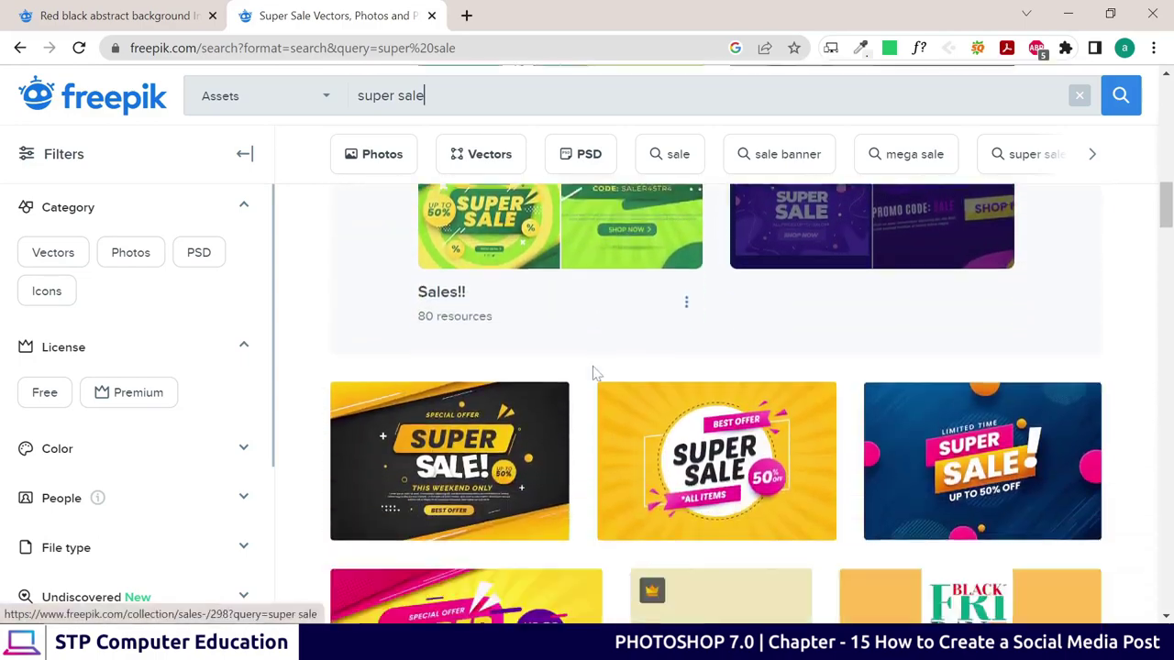
scroll(592, 366, down, 1)
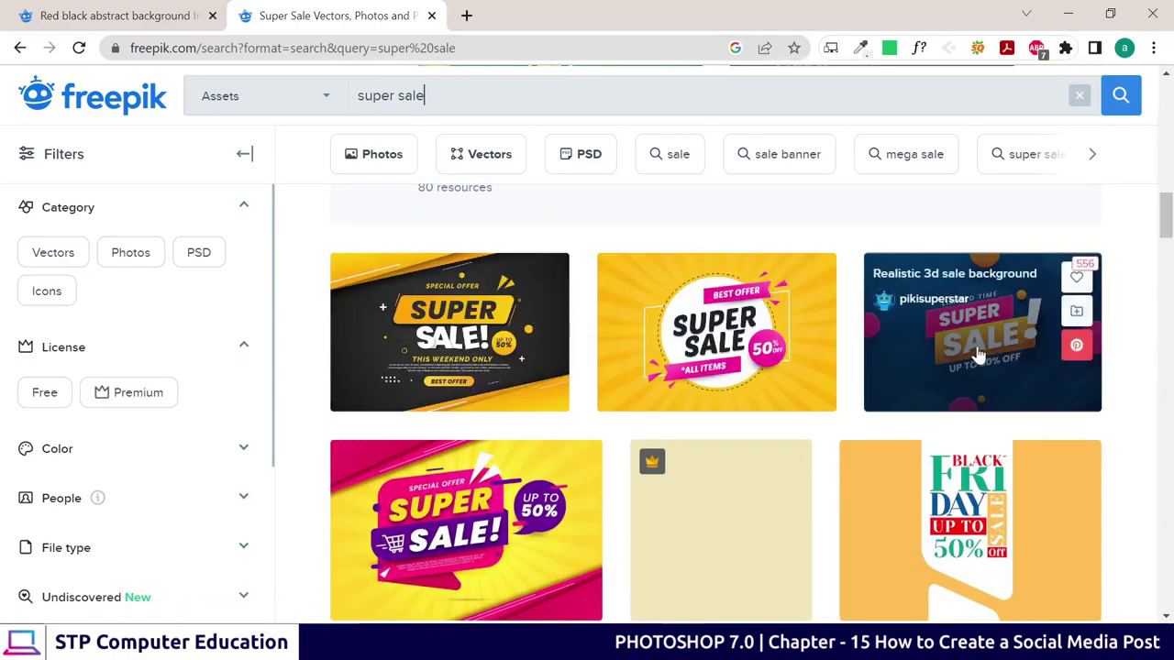
scroll(545, 376, down, 2)
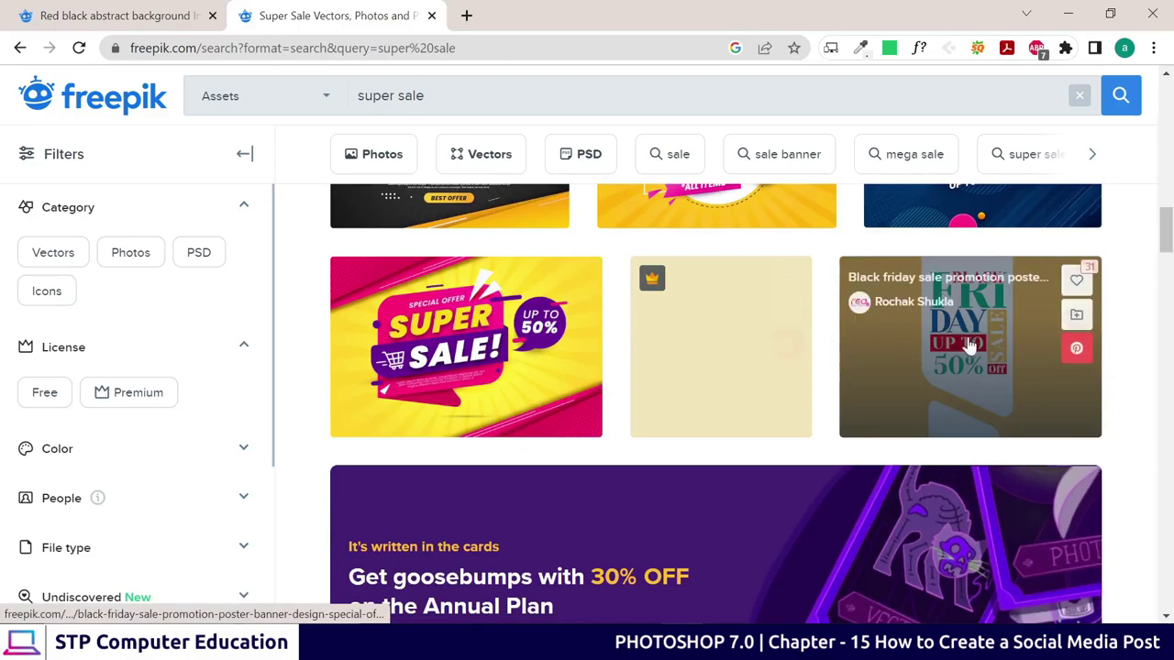
scroll(975, 345, down, 1)
scroll(707, 372, down, 4)
scroll(388, 275, up, 1)
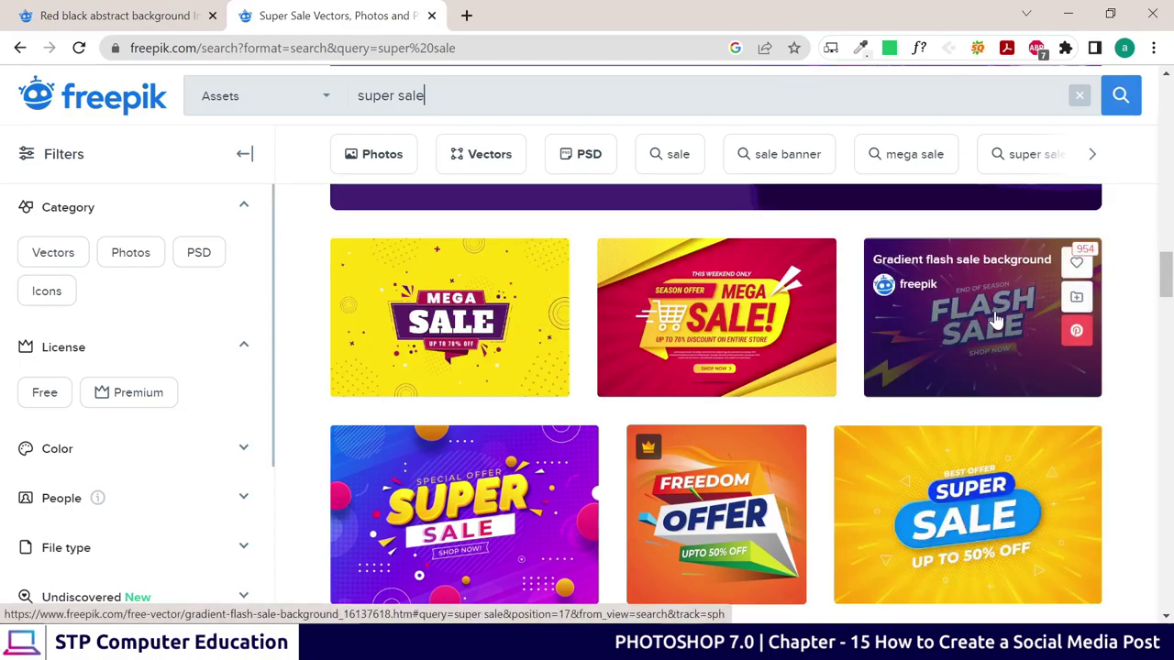
scroll(1000, 316, down, 2)
scroll(495, 344, down, 1)
mouse_move(464, 259)
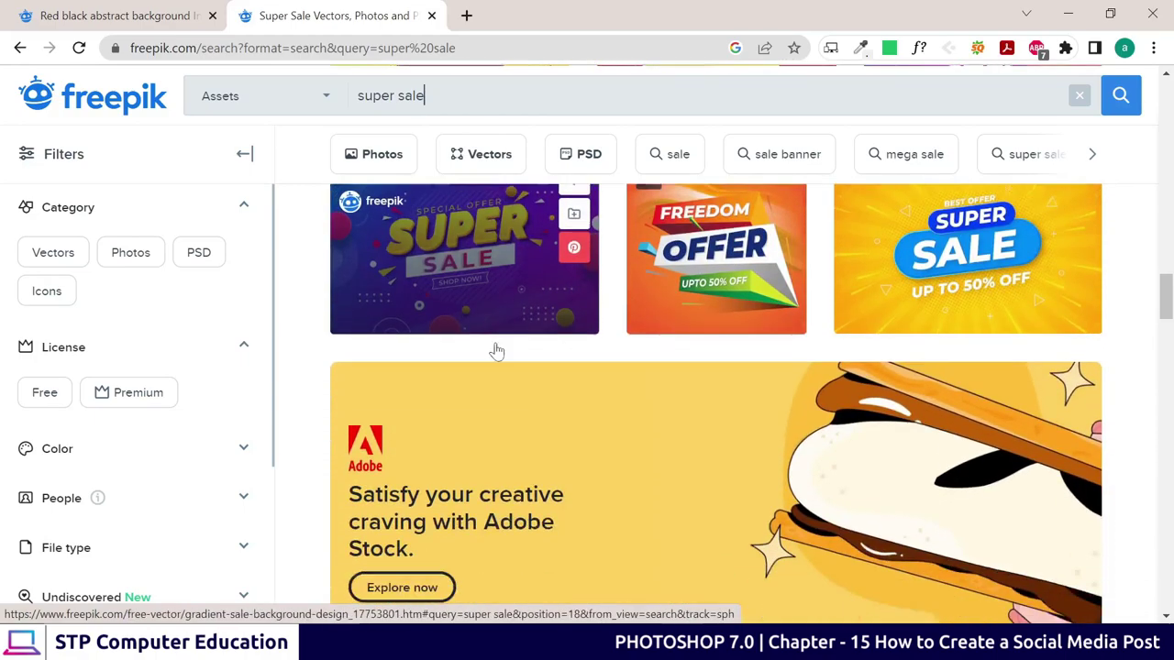
scroll(550, 340, down, 4)
scroll(626, 353, down, 1)
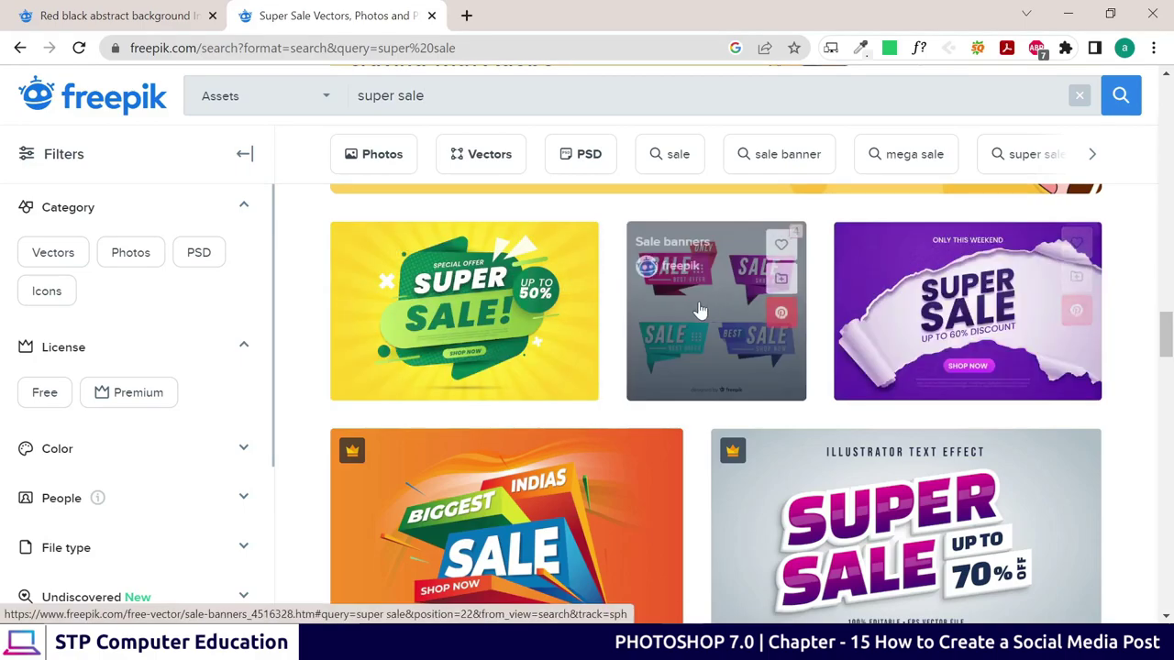
scroll(482, 316, down, 2)
scroll(880, 339, down, 2)
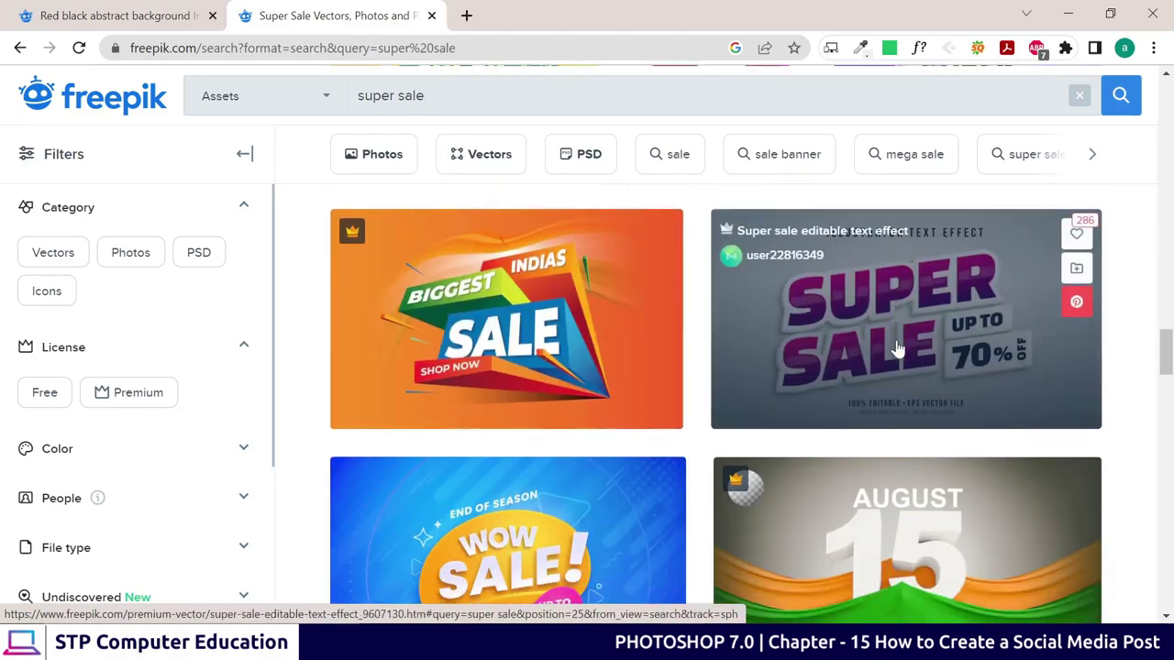
scroll(899, 376, down, 3)
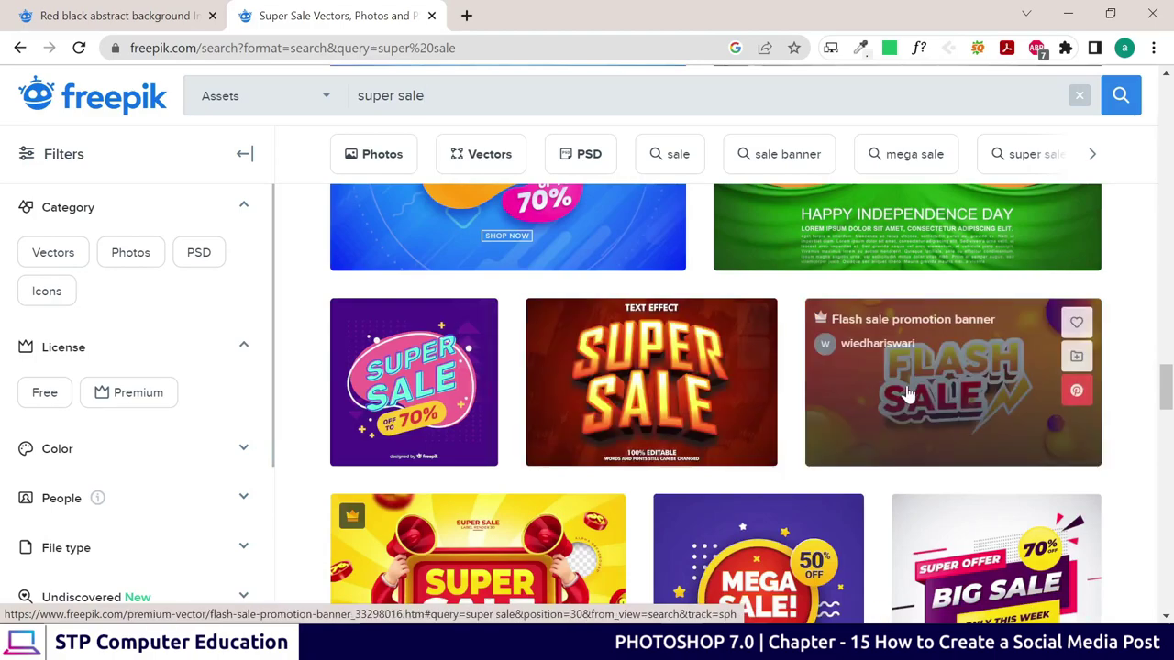
scroll(908, 390, down, 2)
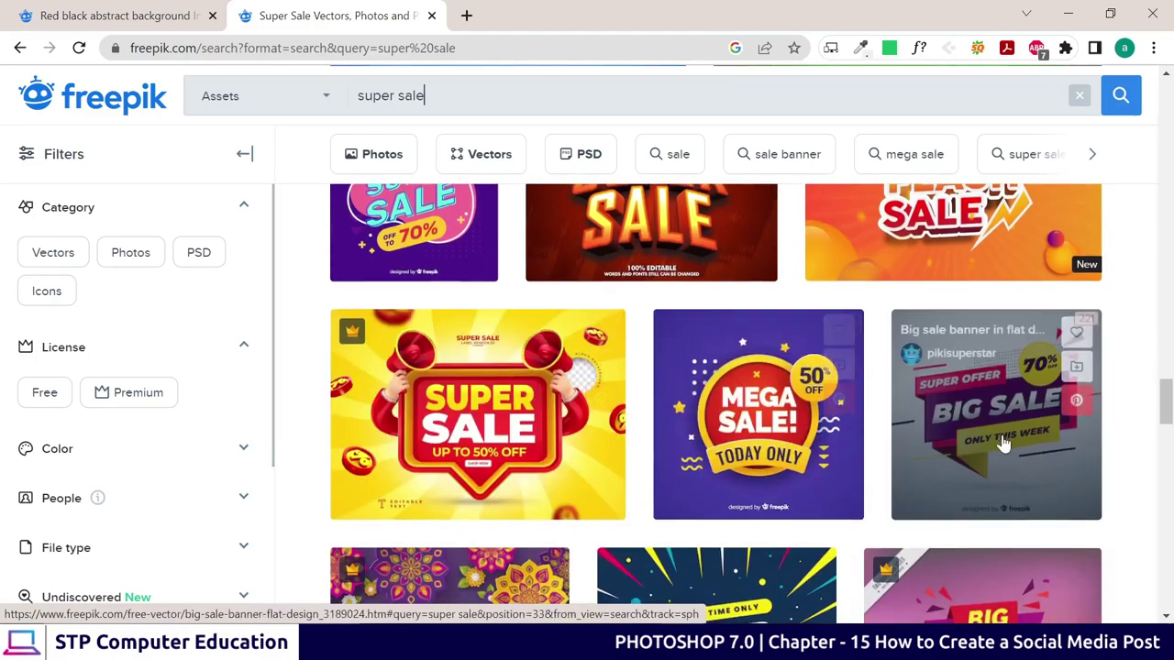
scroll(999, 440, down, 3)
scroll(845, 418, up, 3)
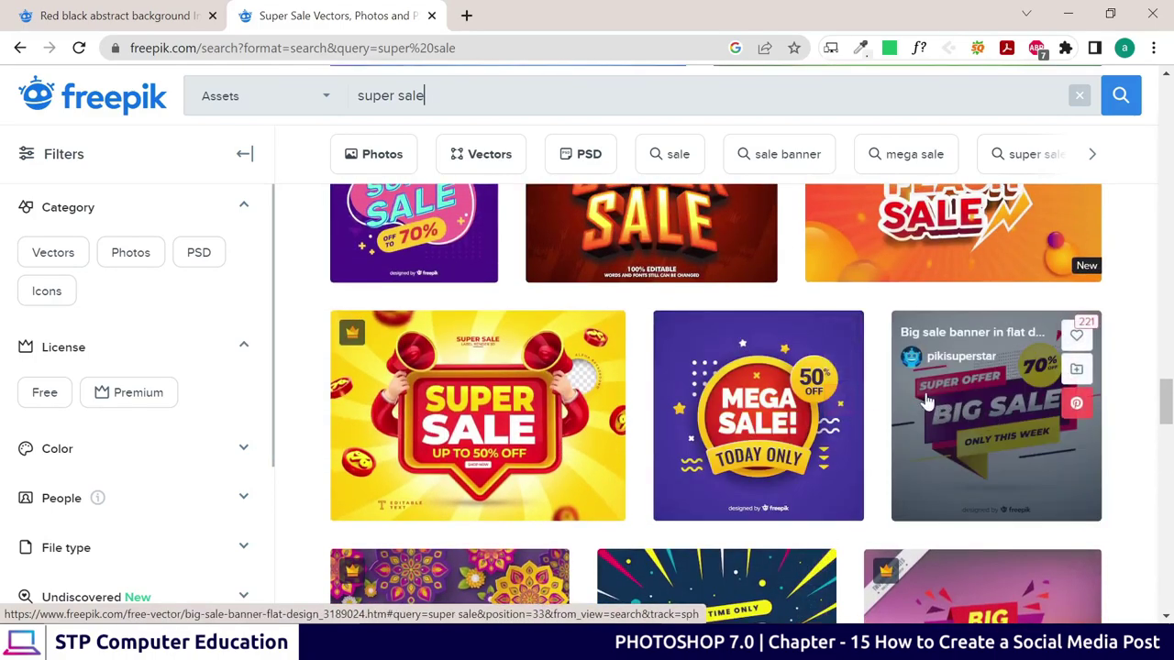
scroll(1078, 408, down, 1)
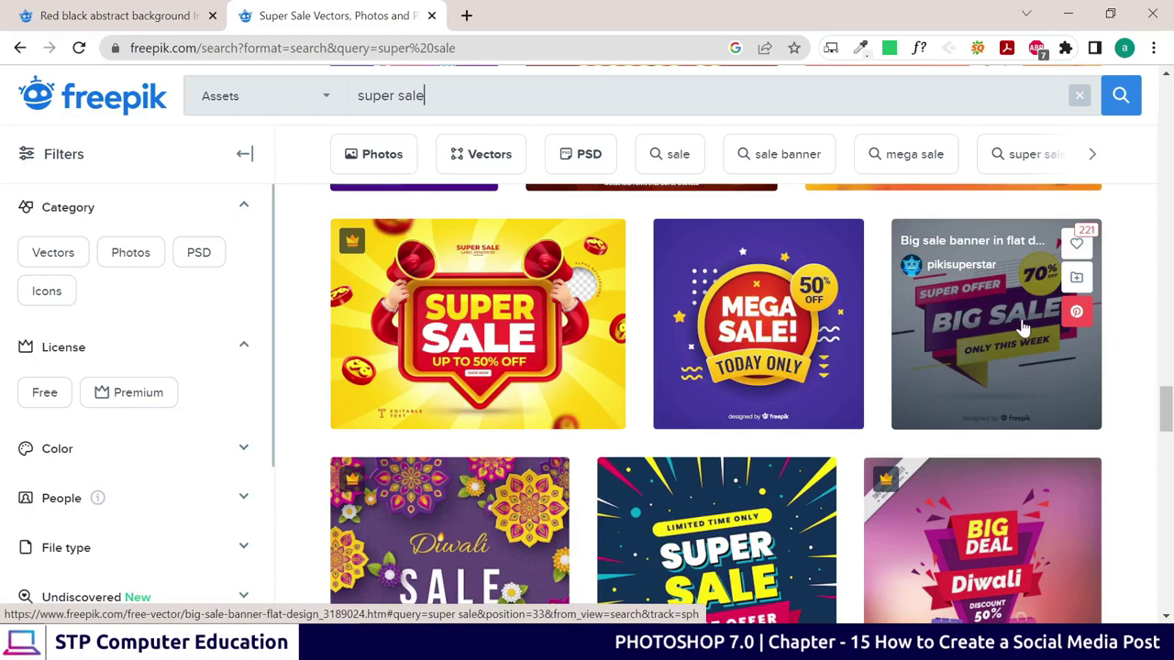
scroll(745, 329, down, 2)
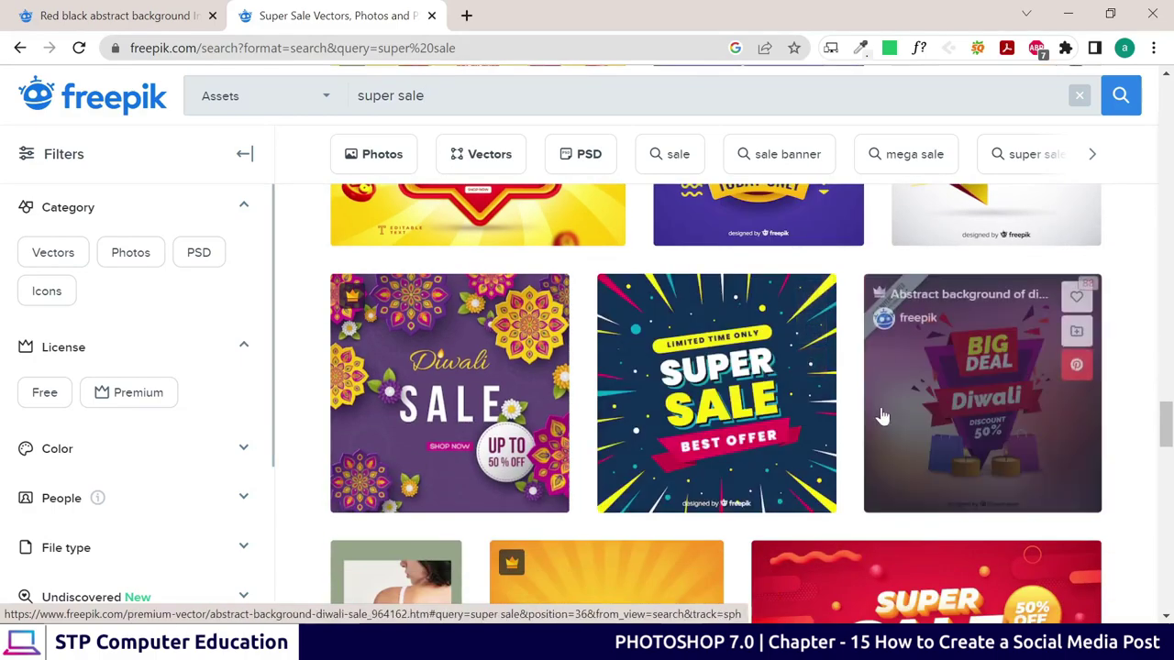
mouse_move(716, 537)
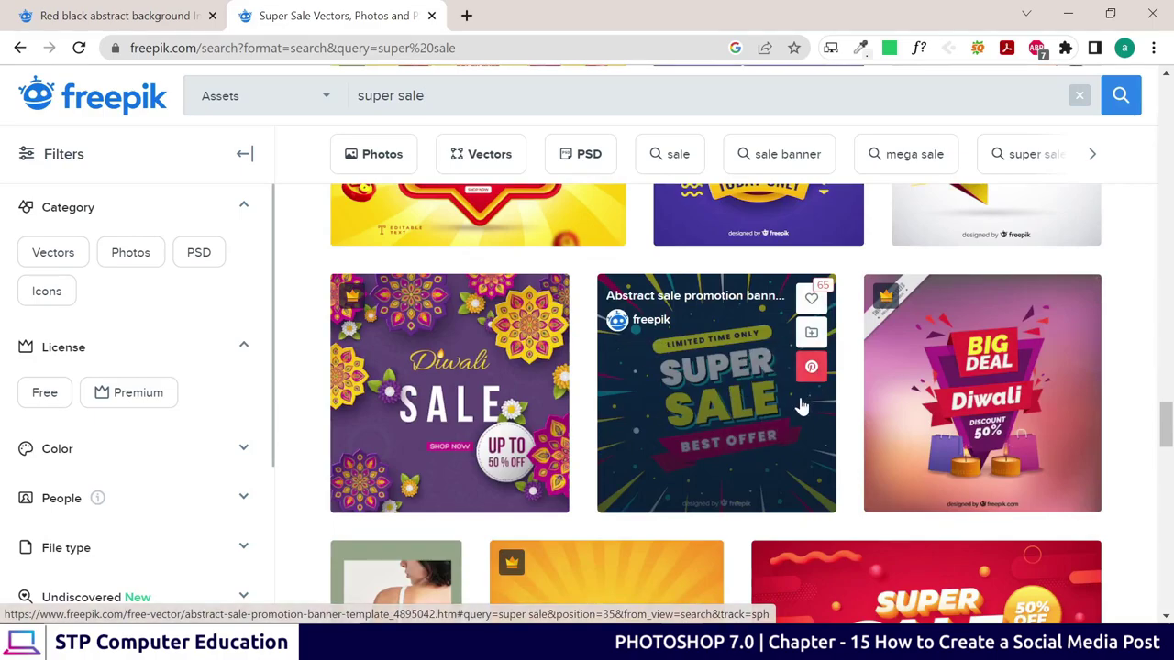
scroll(607, 401, down, 3)
scroll(869, 396, down, 4)
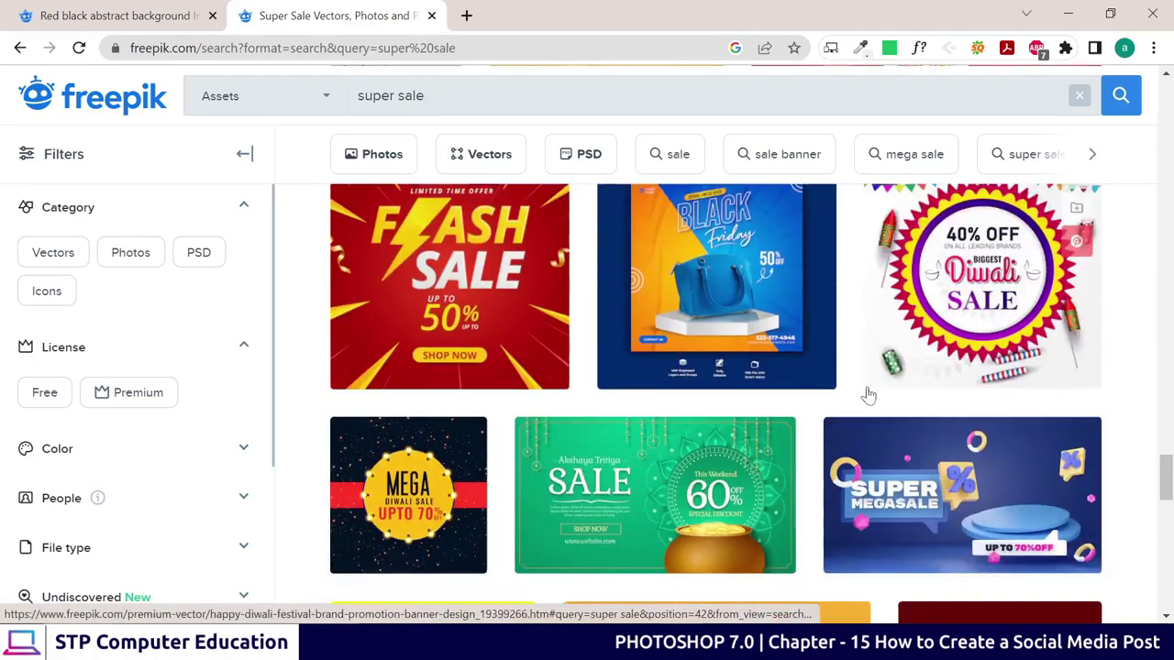
scroll(869, 395, down, 4)
scroll(527, 322, down, 3)
scroll(621, 369, down, 2)
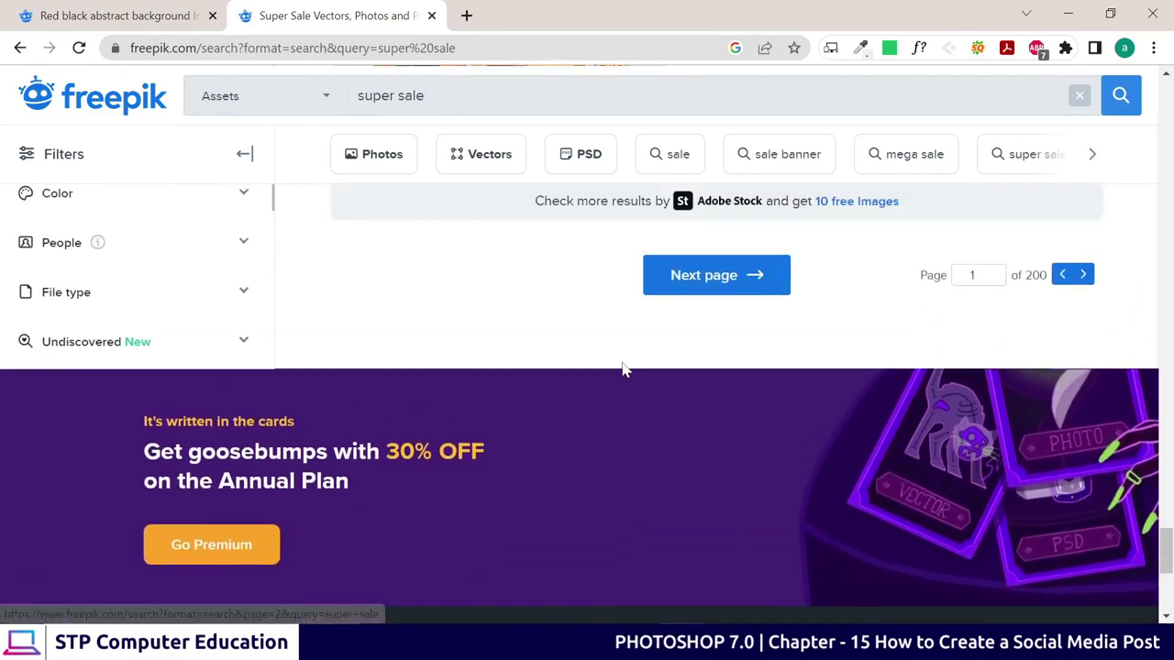
scroll(622, 368, up, 3)
scroll(602, 343, down, 1)
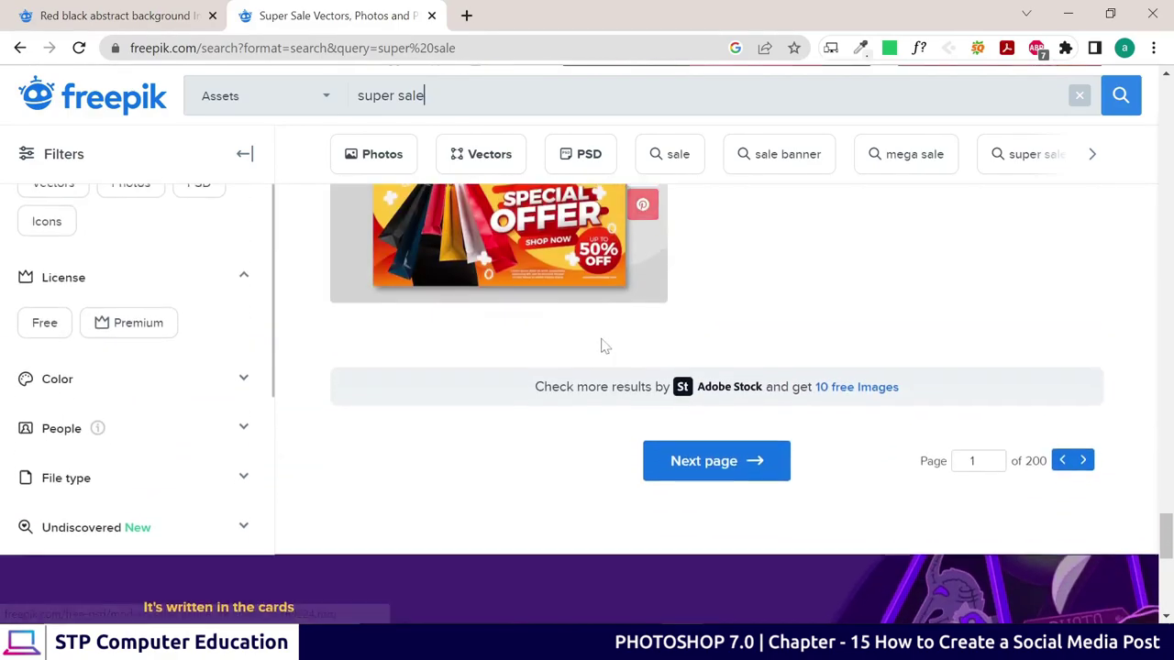
Switch to the 'sale banner' results and scroll down through them.
click(775, 156)
scroll(602, 338, down, 2)
scroll(586, 339, down, 3)
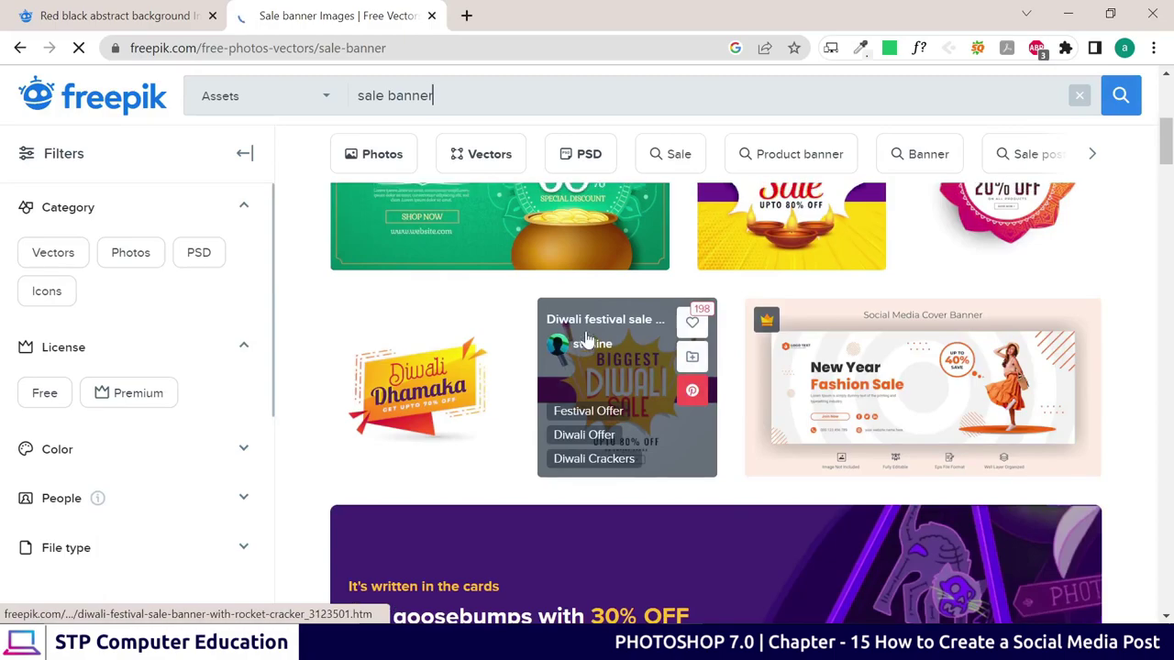
scroll(791, 336, down, 3)
scroll(872, 349, down, 3)
scroll(565, 367, down, 2)
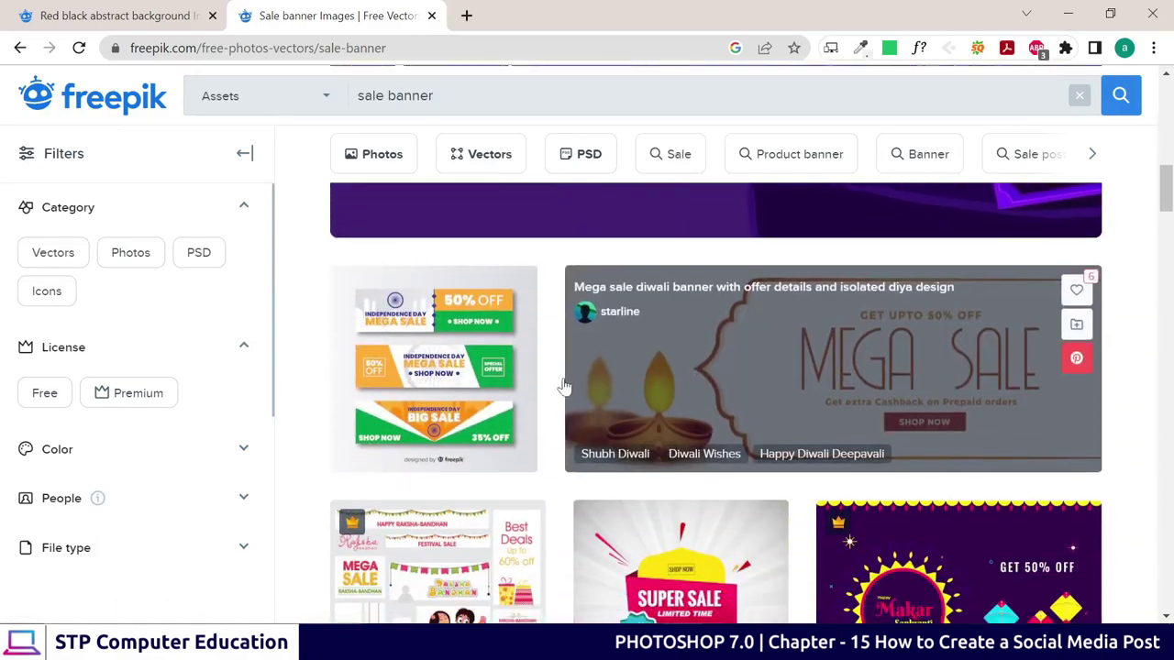
scroll(739, 372, down, 2)
scroll(432, 361, down, 1)
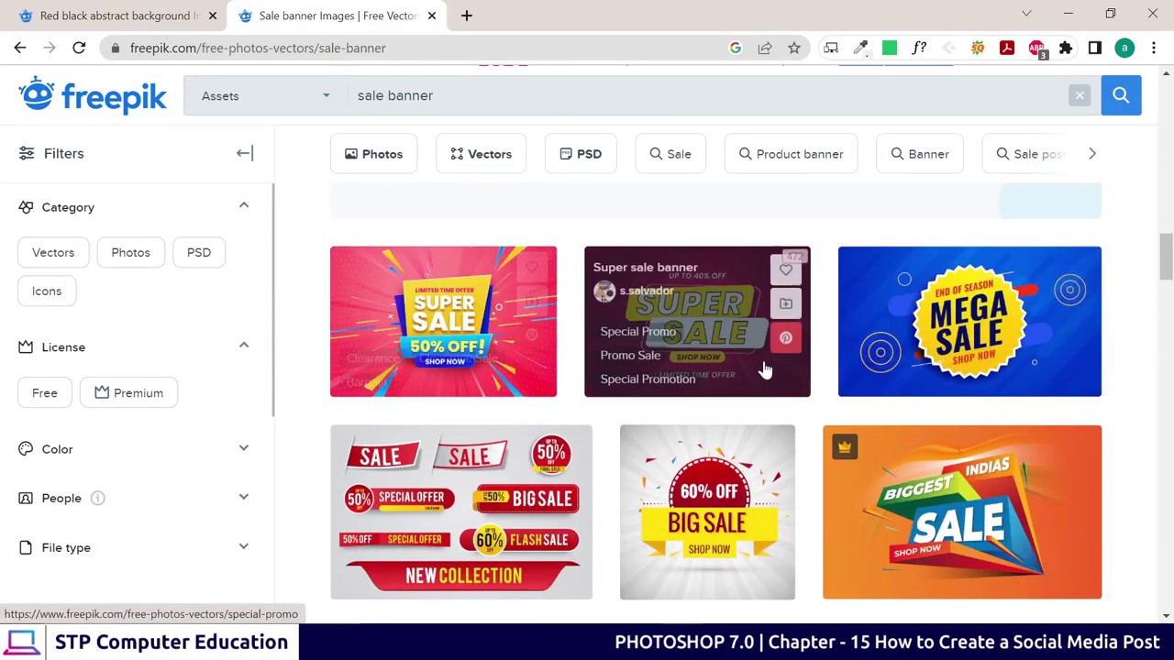
Scroll back up and replace the search text with the new query 'commi'.
scroll(513, 441, up, 2)
scroll(517, 438, up, 2)
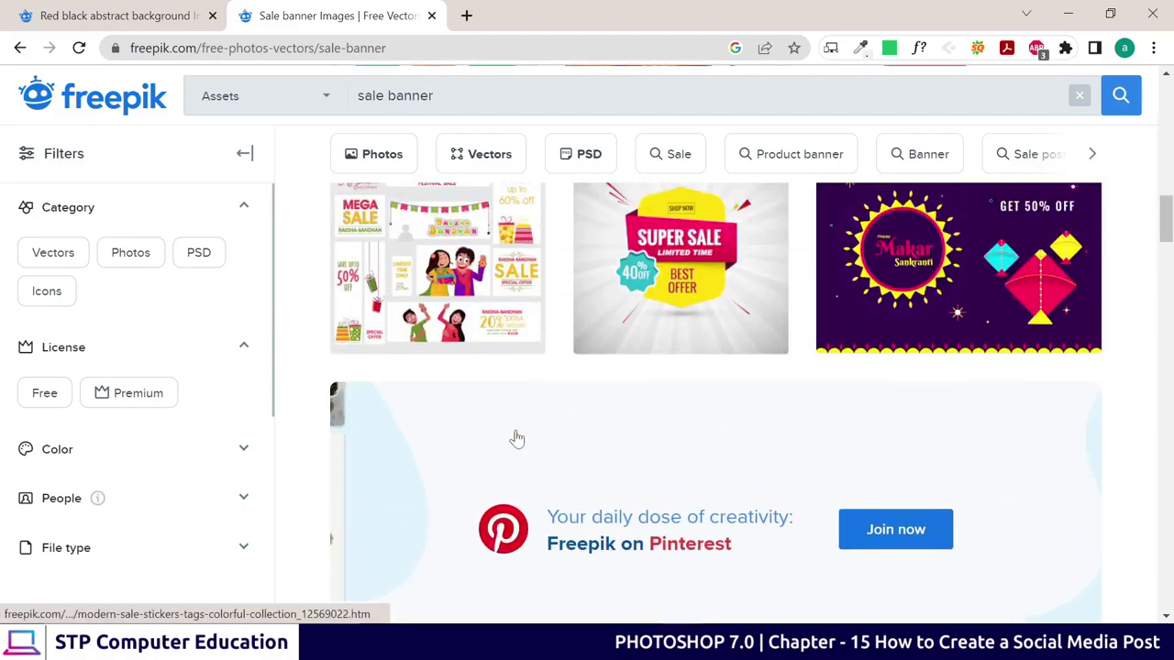
scroll(516, 438, up, 2)
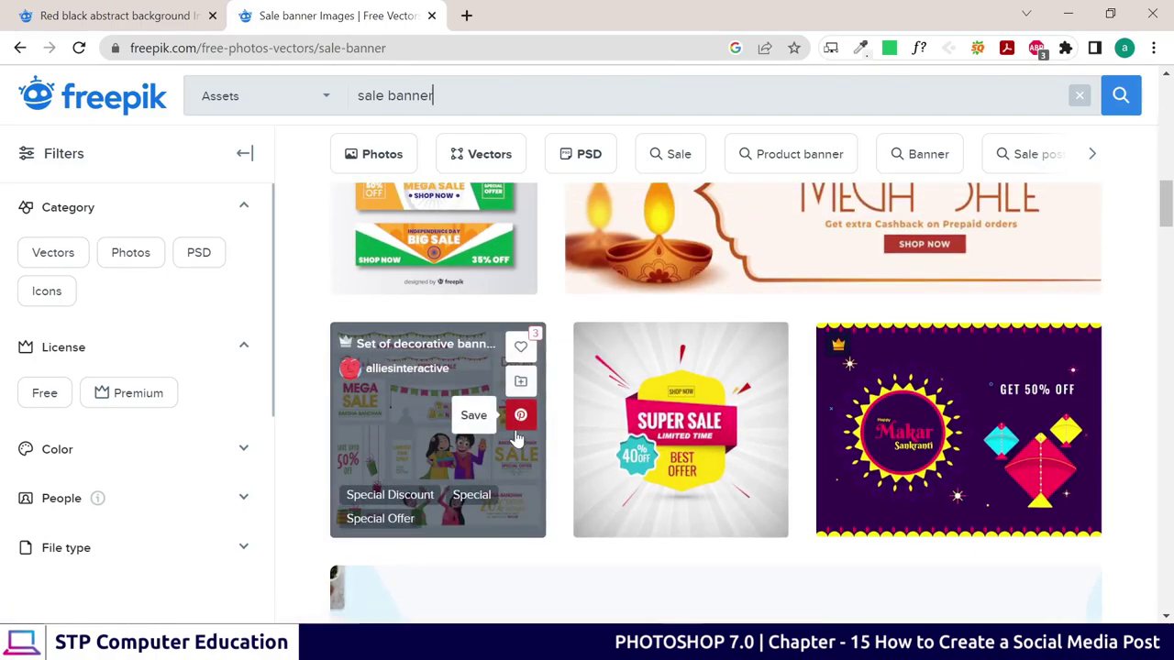
scroll(516, 438, up, 2)
scroll(516, 438, up, 1)
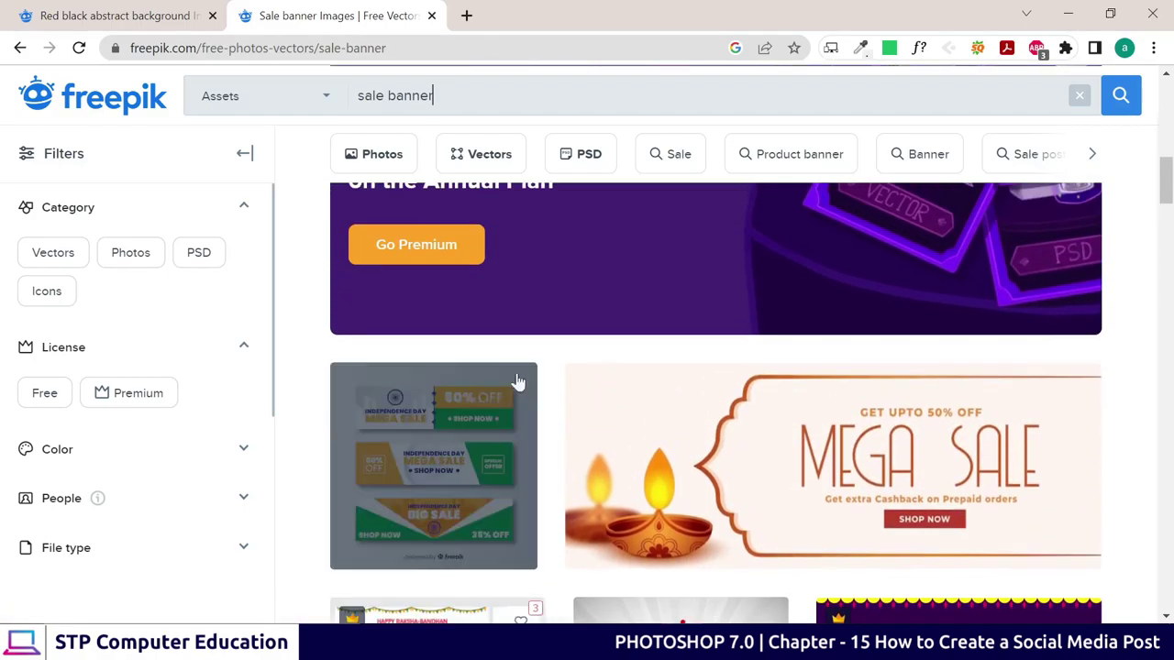
drag(433, 95, 316, 98)
text(c)
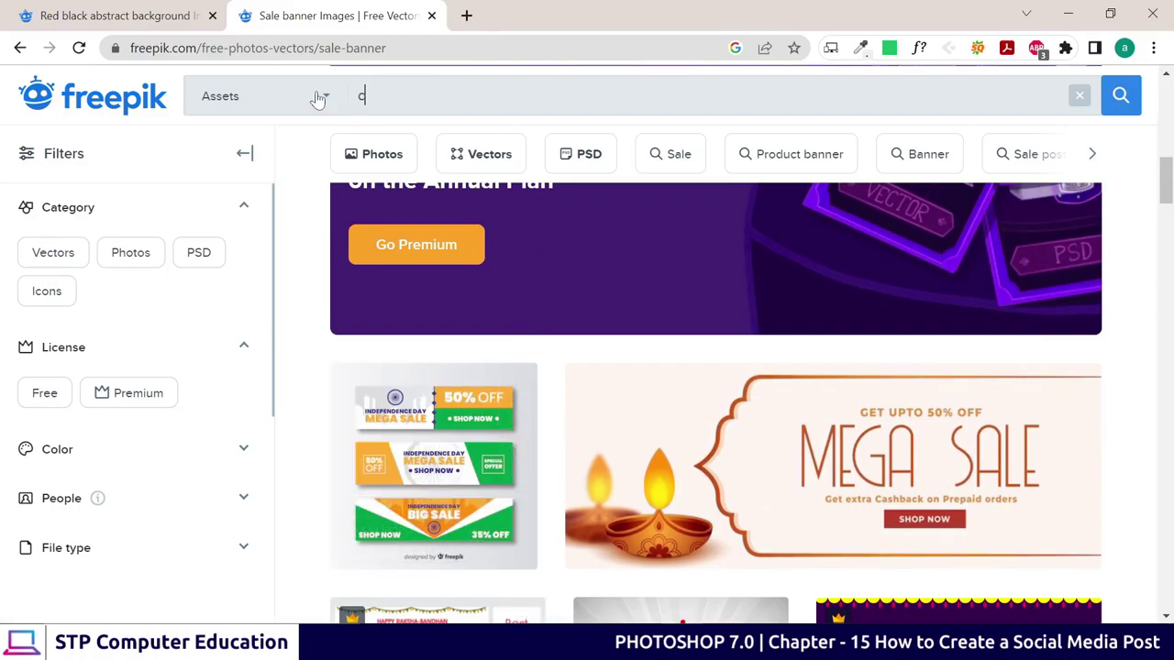
text(omming soon)
key(Return)
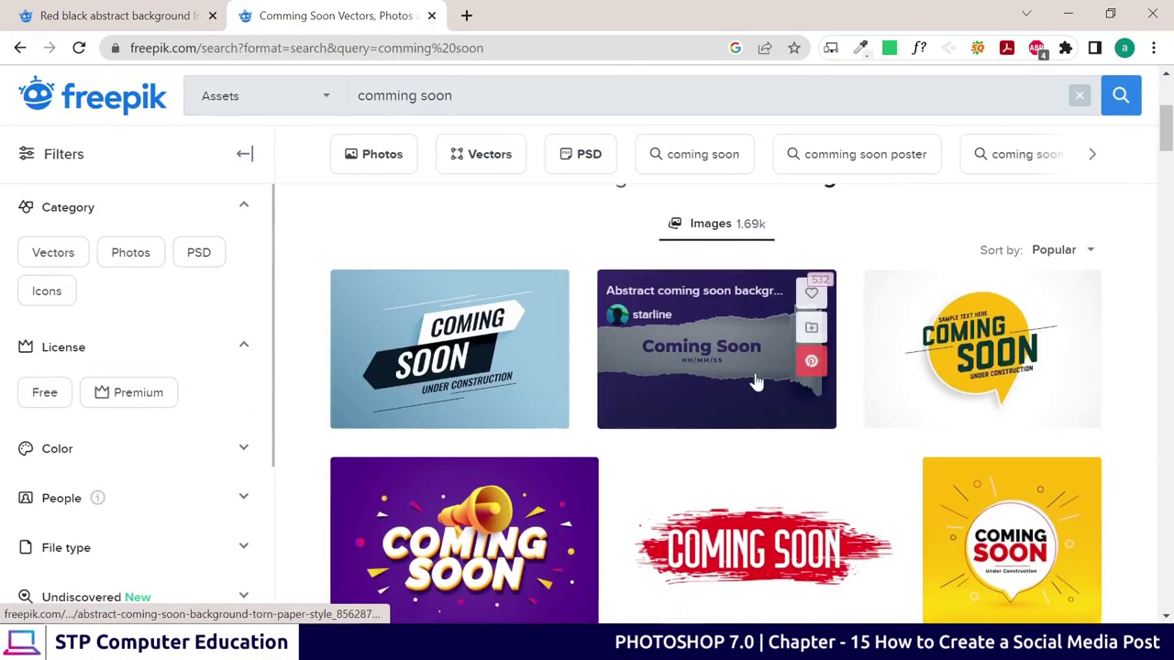
scroll(760, 475, down, 3)
scroll(718, 382, down, 3)
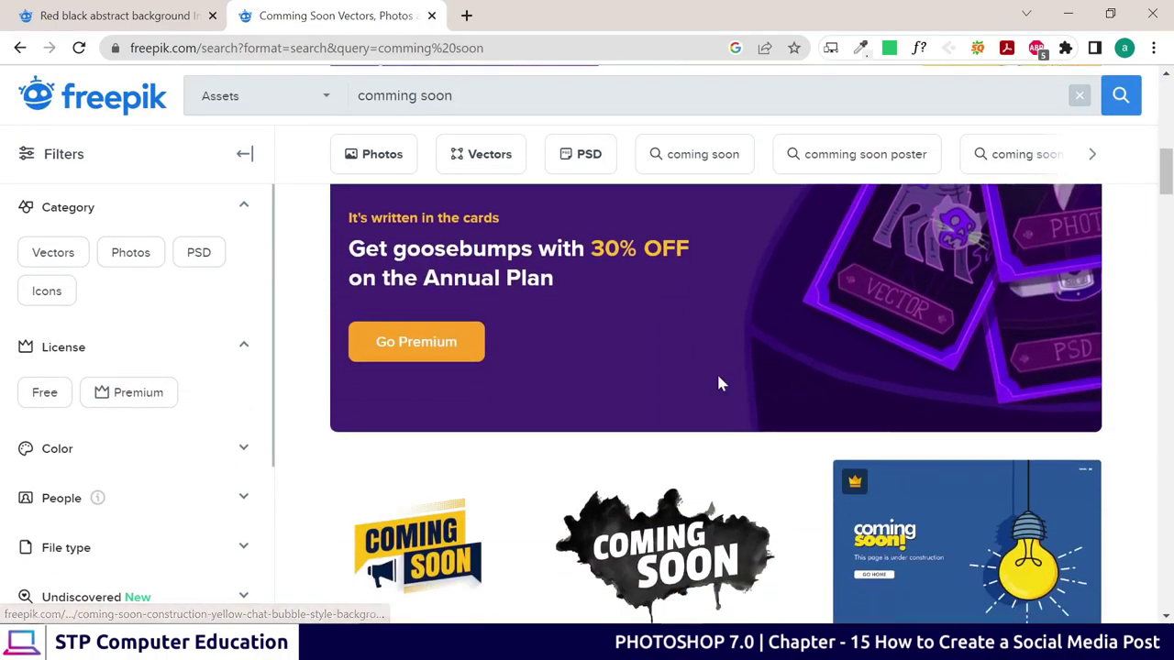
scroll(642, 394, down, 2)
scroll(585, 417, down, 2)
scroll(585, 417, down, 2)
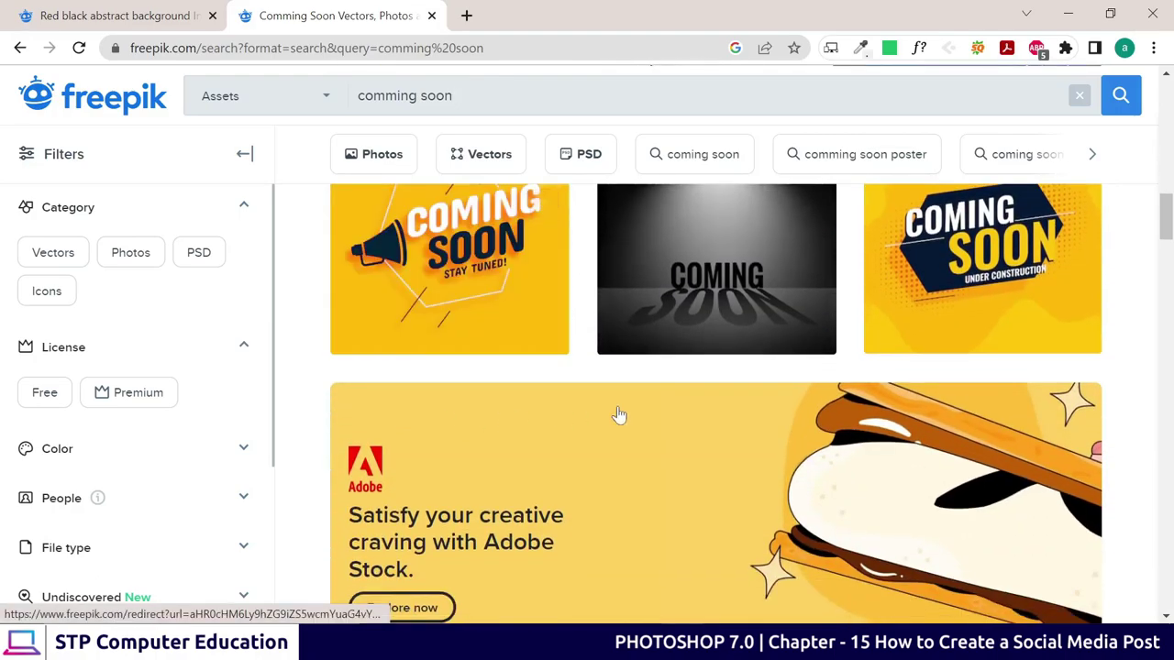
scroll(618, 413, down, 1)
scroll(948, 445, down, 3)
scroll(475, 406, down, 1)
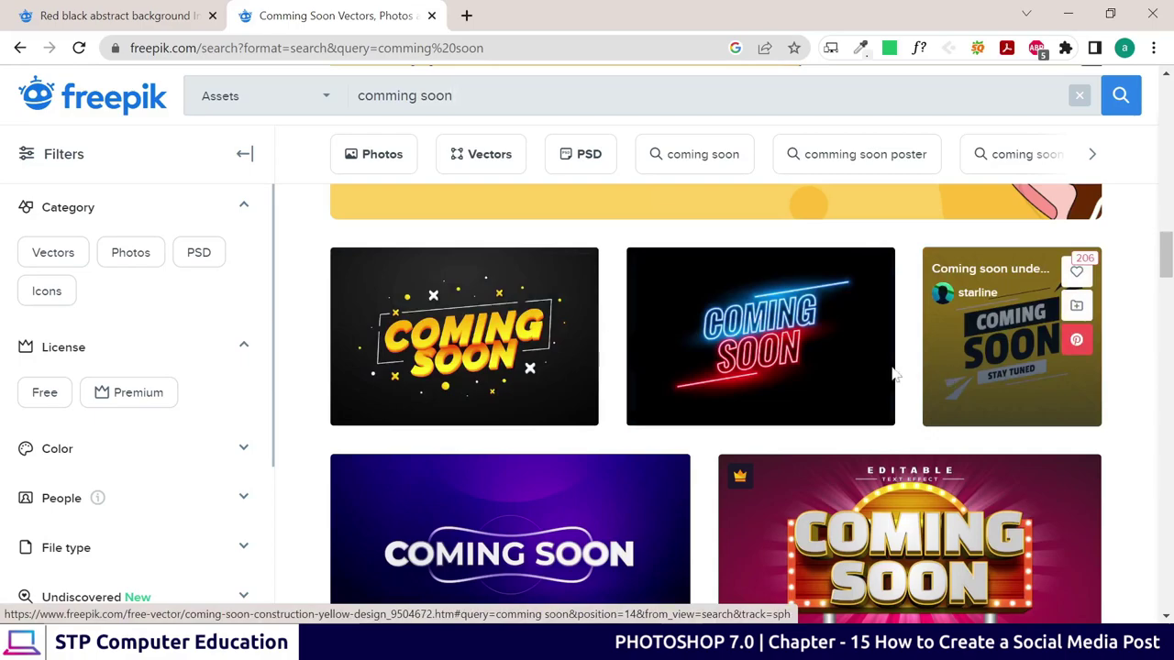
scroll(780, 403, down, 2)
scroll(642, 435, down, 2)
scroll(495, 367, up, 1)
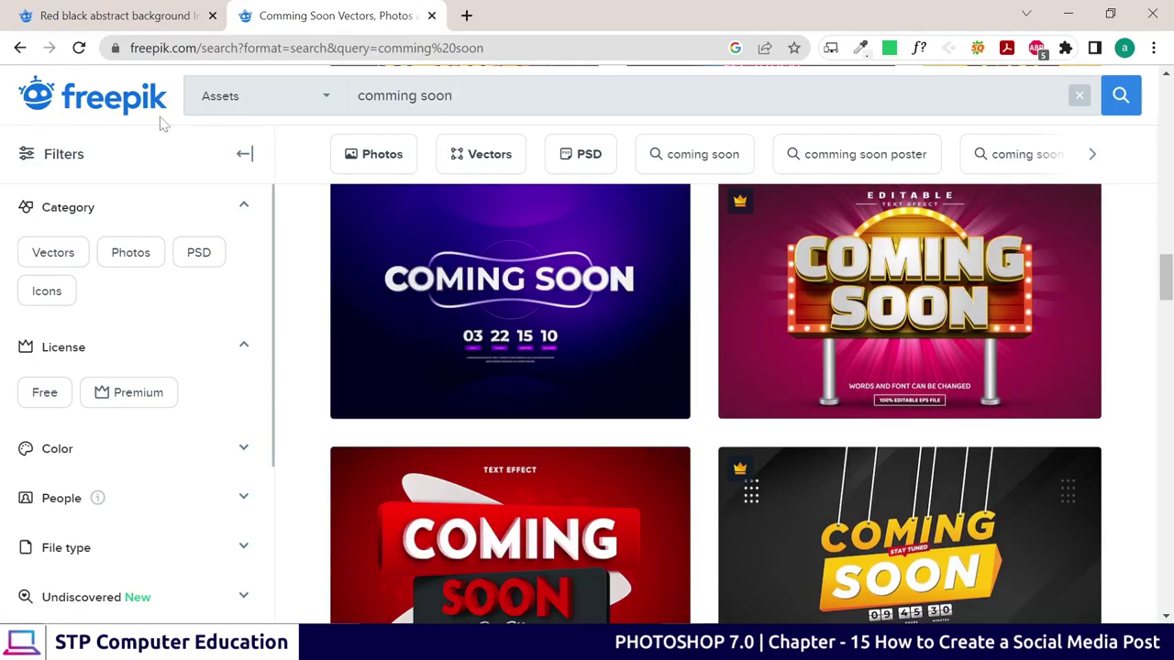
scroll(648, 407, down, 5)
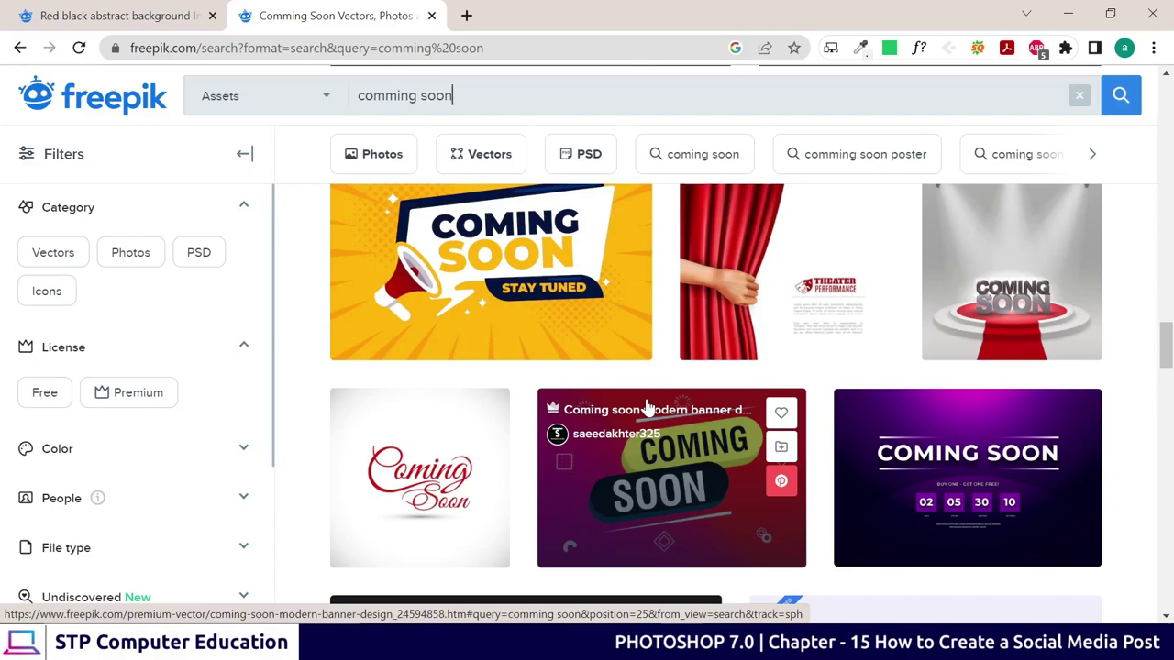
scroll(647, 406, down, 5)
scroll(597, 393, down, 5)
scroll(597, 393, down, 3)
scroll(597, 393, down, 1)
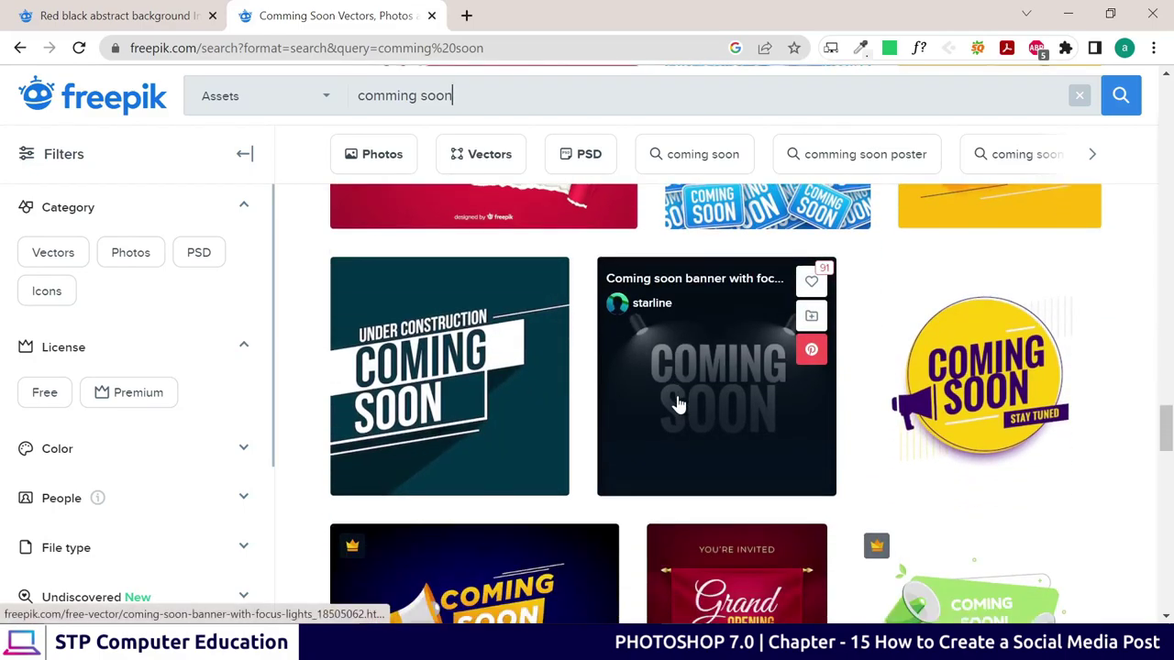
scroll(653, 431, down, 2)
scroll(654, 464, down, 4)
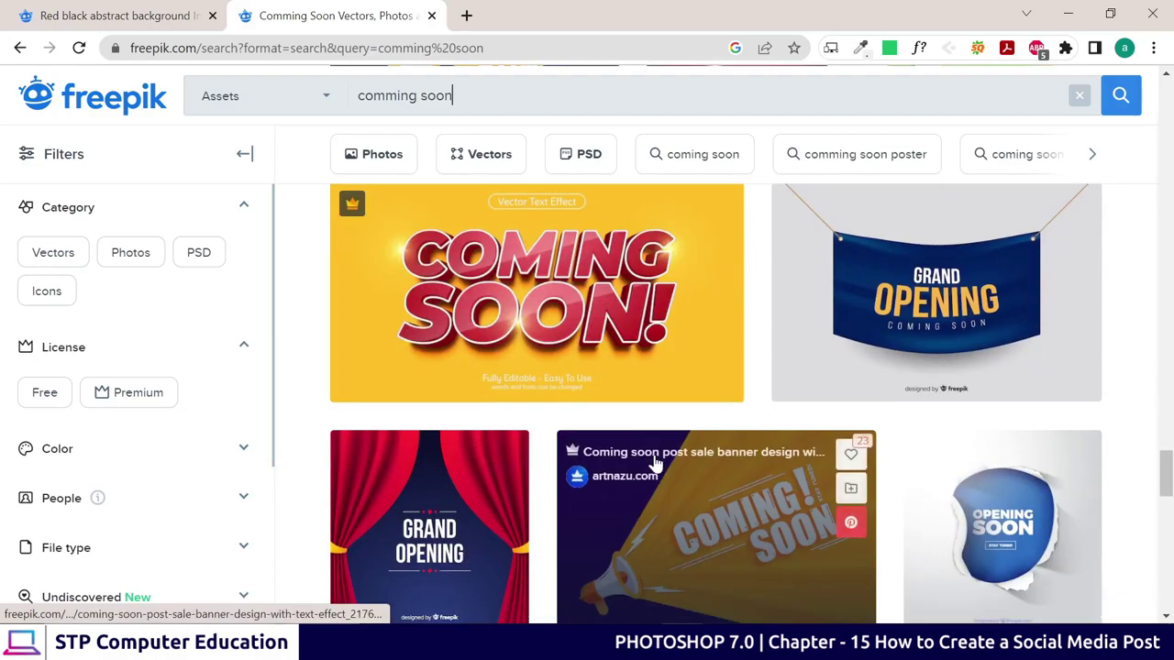
scroll(654, 464, down, 2)
scroll(526, 454, down, 2)
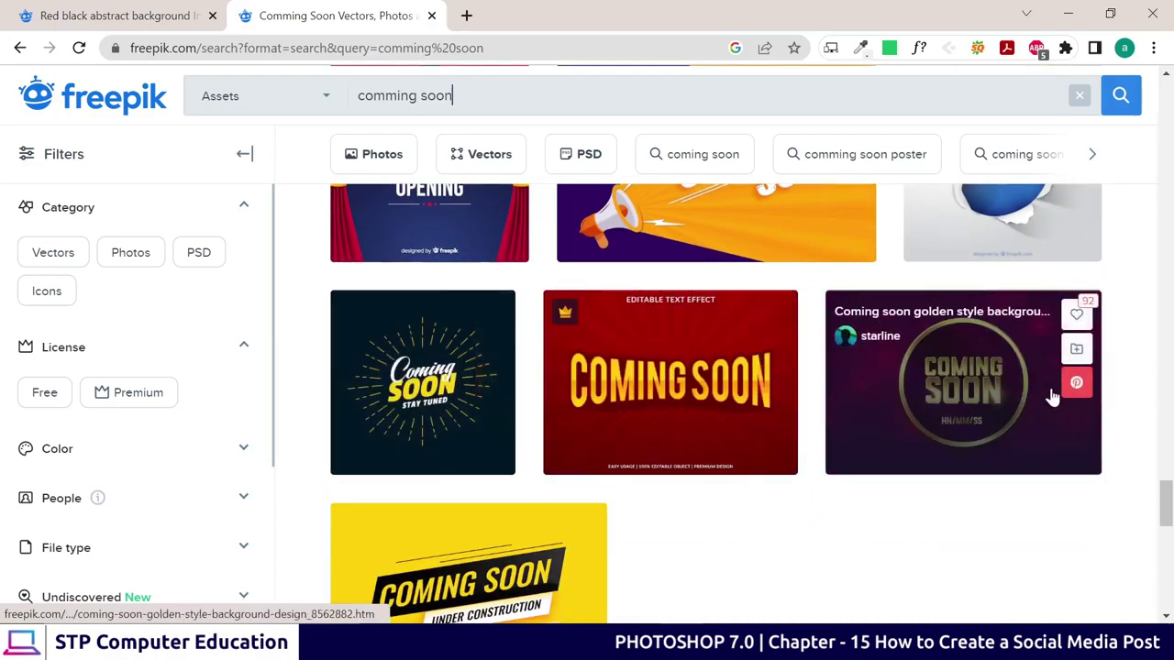
scroll(450, 413, down, 2)
scroll(493, 414, up, 1)
scroll(594, 385, up, 2)
scroll(594, 385, up, 1)
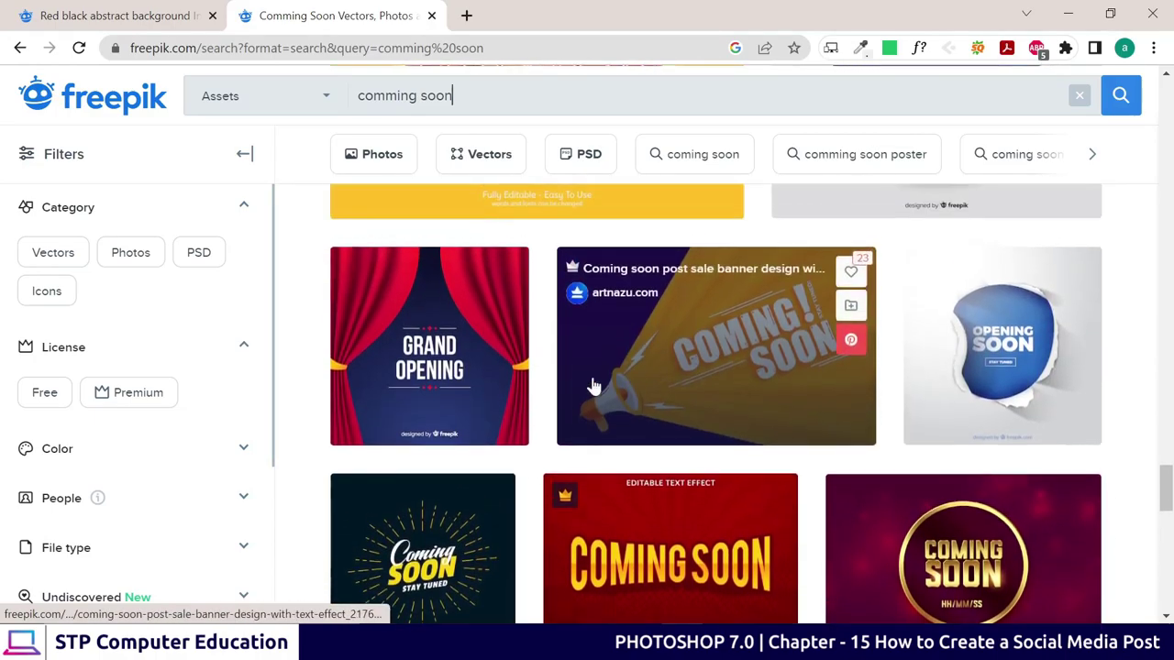
scroll(596, 394, up, 2)
scroll(419, 372, up, 2)
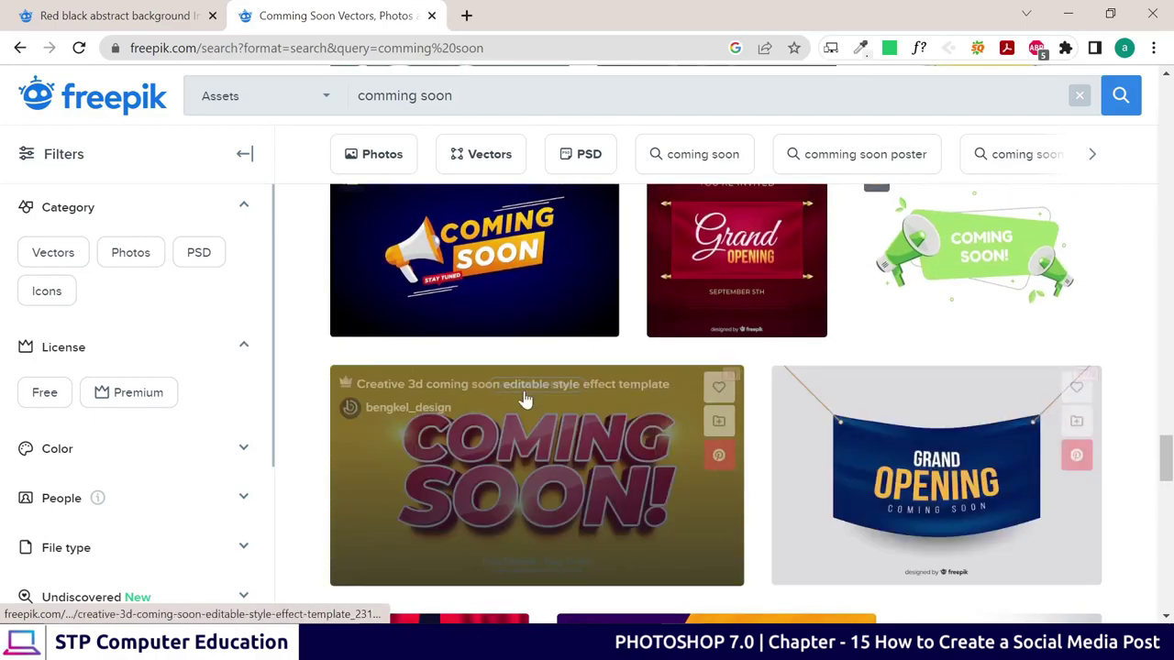
scroll(526, 399, up, 2)
scroll(419, 335, up, 1)
scroll(503, 346, up, 2)
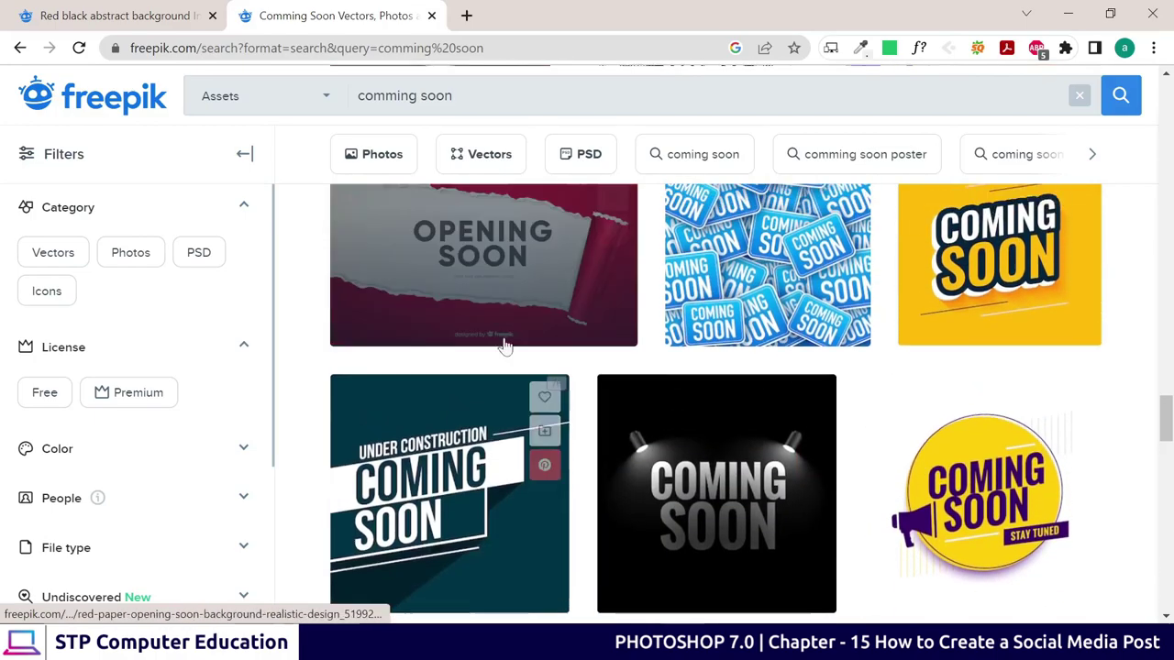
scroll(773, 346, up, 1)
scroll(707, 301, up, 2)
scroll(490, 325, up, 2)
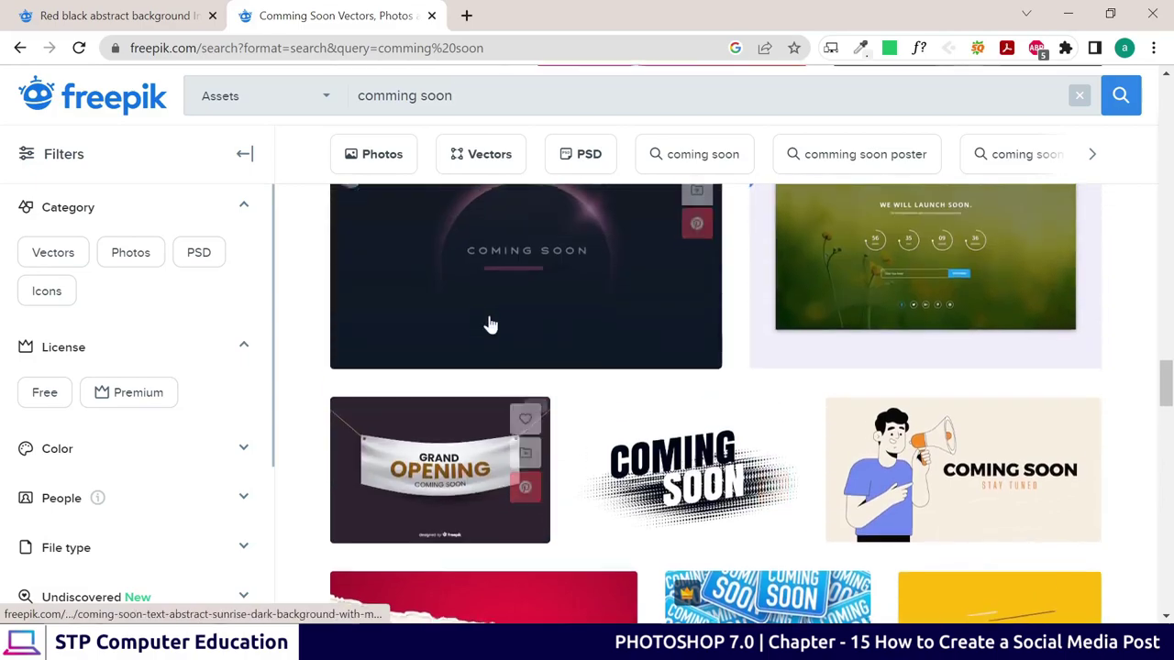
scroll(816, 314, up, 3)
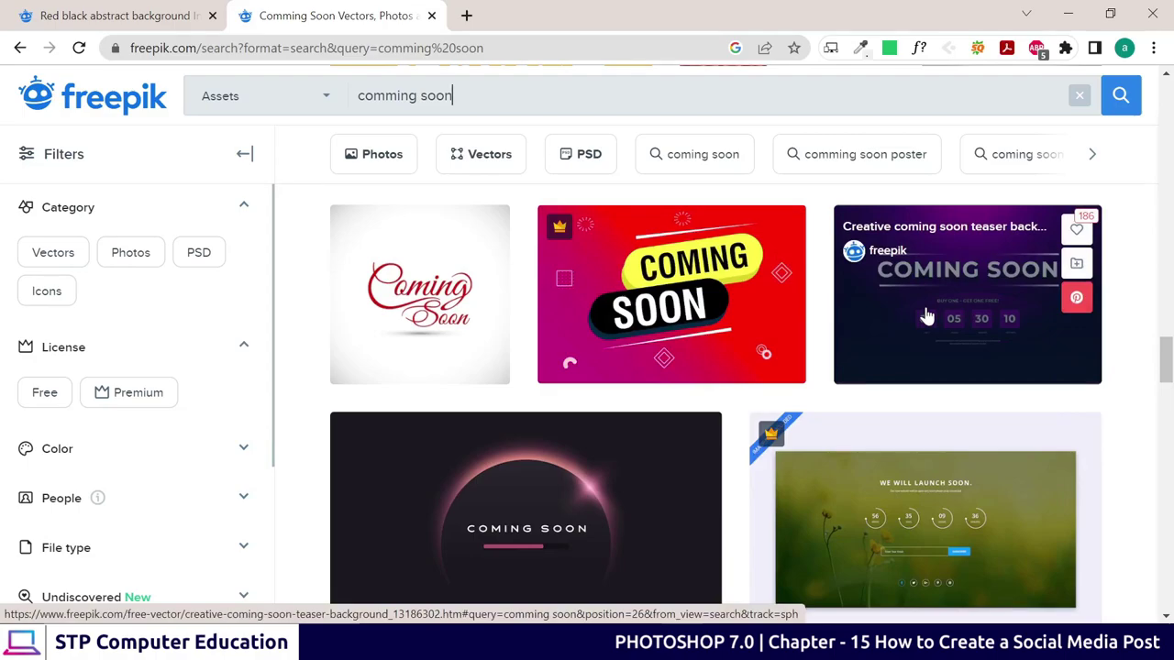
scroll(733, 315, up, 1)
scroll(568, 309, up, 3)
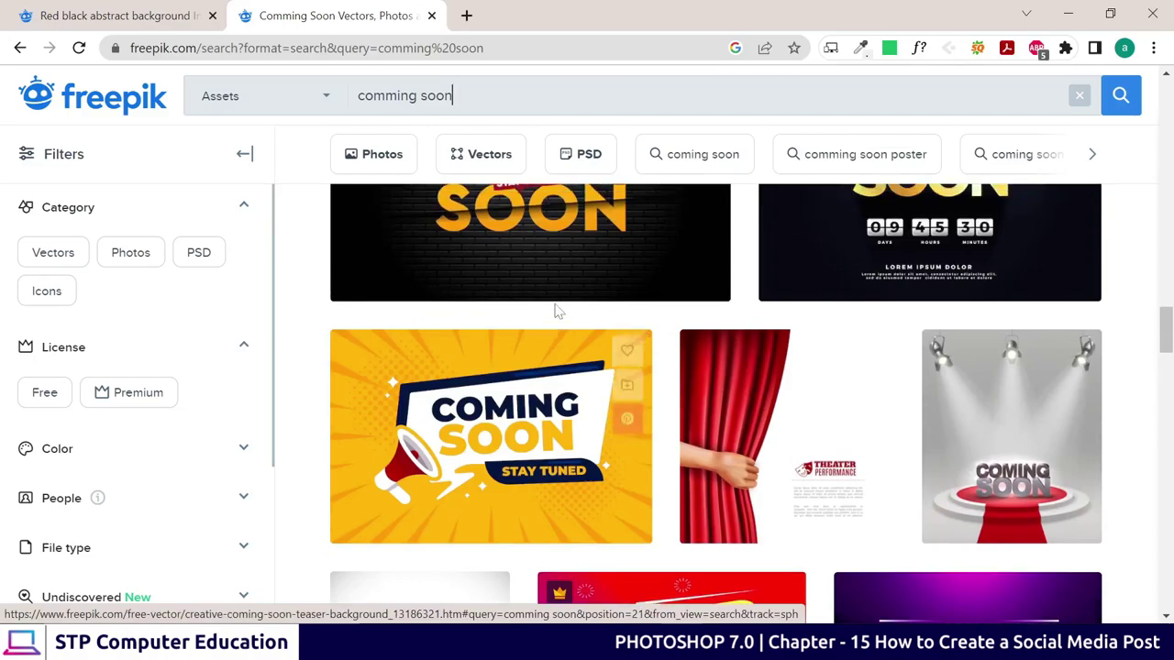
scroll(517, 302, up, 2)
scroll(807, 325, up, 1)
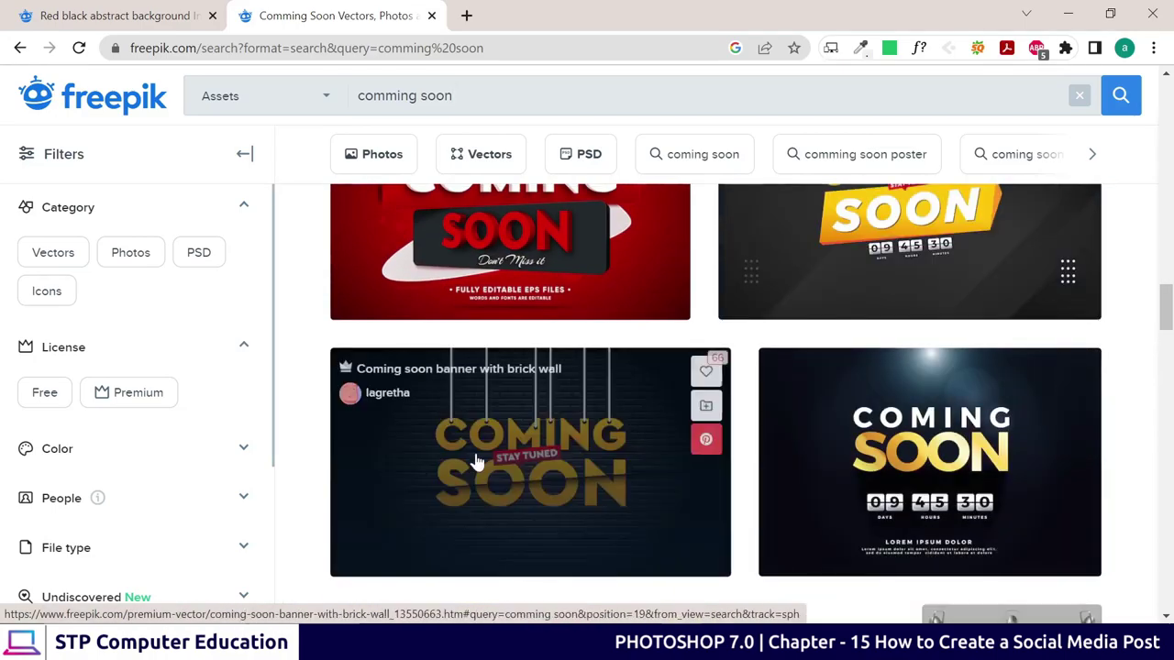
scroll(553, 338, up, 1)
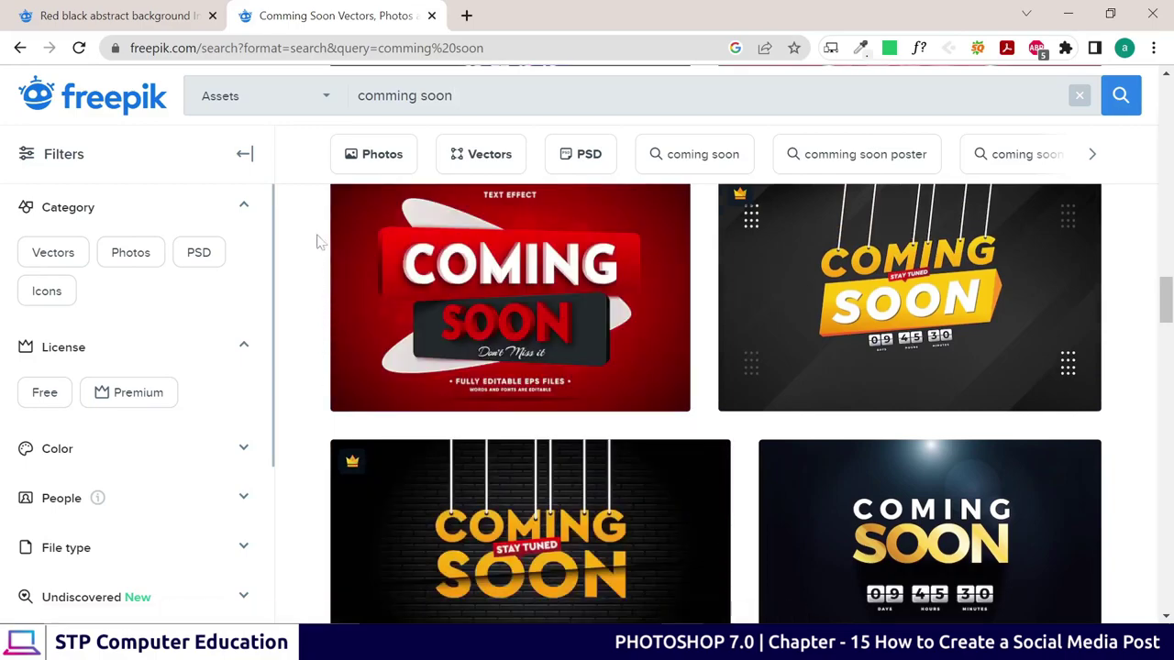
scroll(348, 266, up, 2)
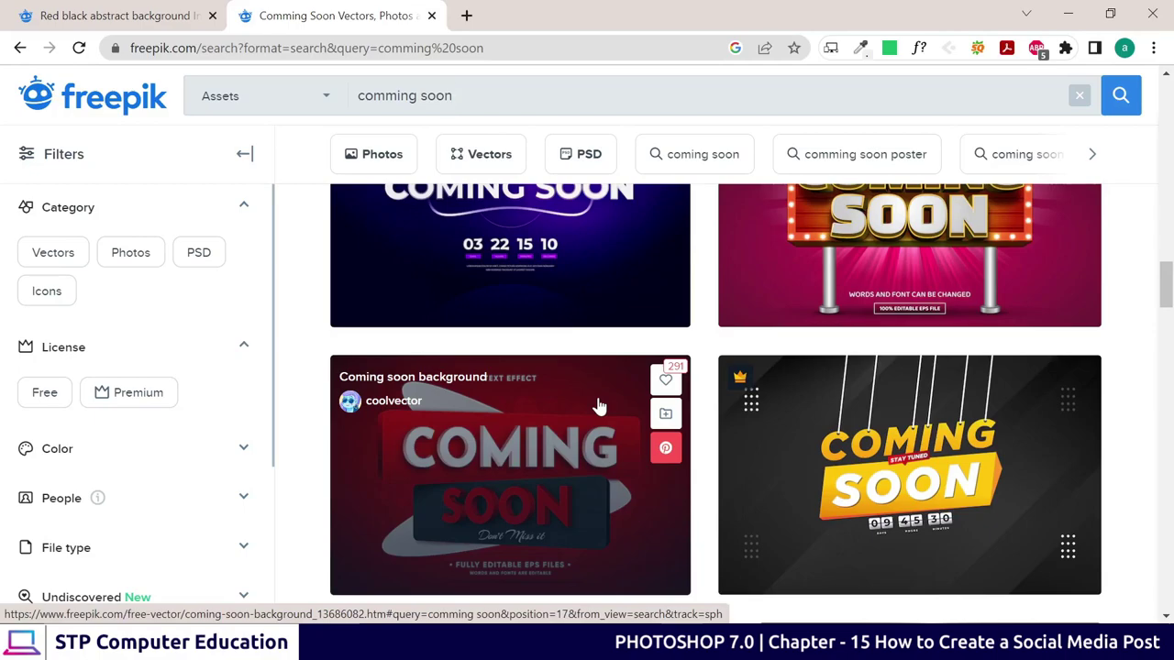
scroll(598, 406, up, 1)
scroll(603, 398, up, 2)
scroll(529, 309, up, 1)
scroll(593, 315, up, 2)
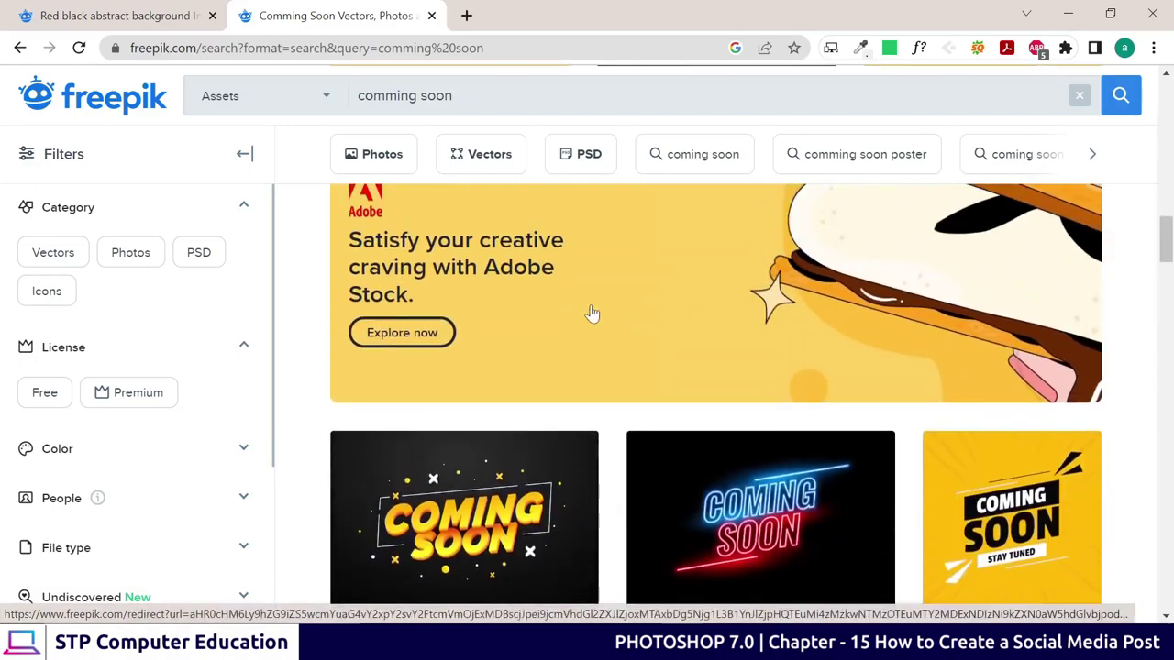
scroll(592, 315, up, 3)
scroll(637, 390, up, 4)
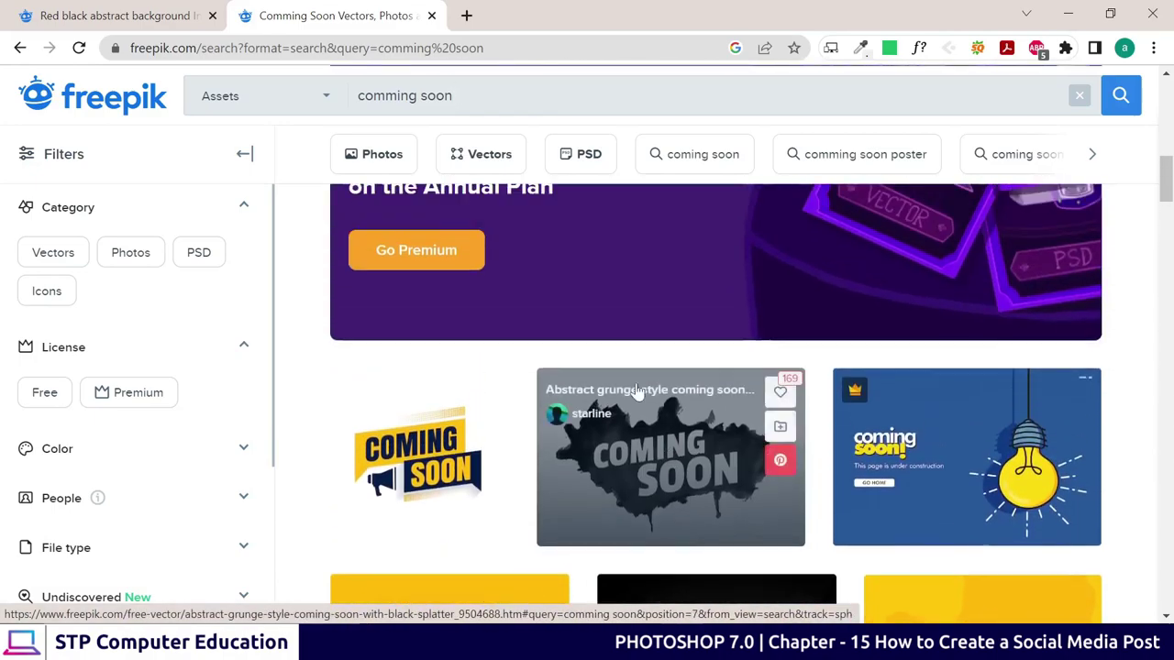
scroll(637, 389, up, 1)
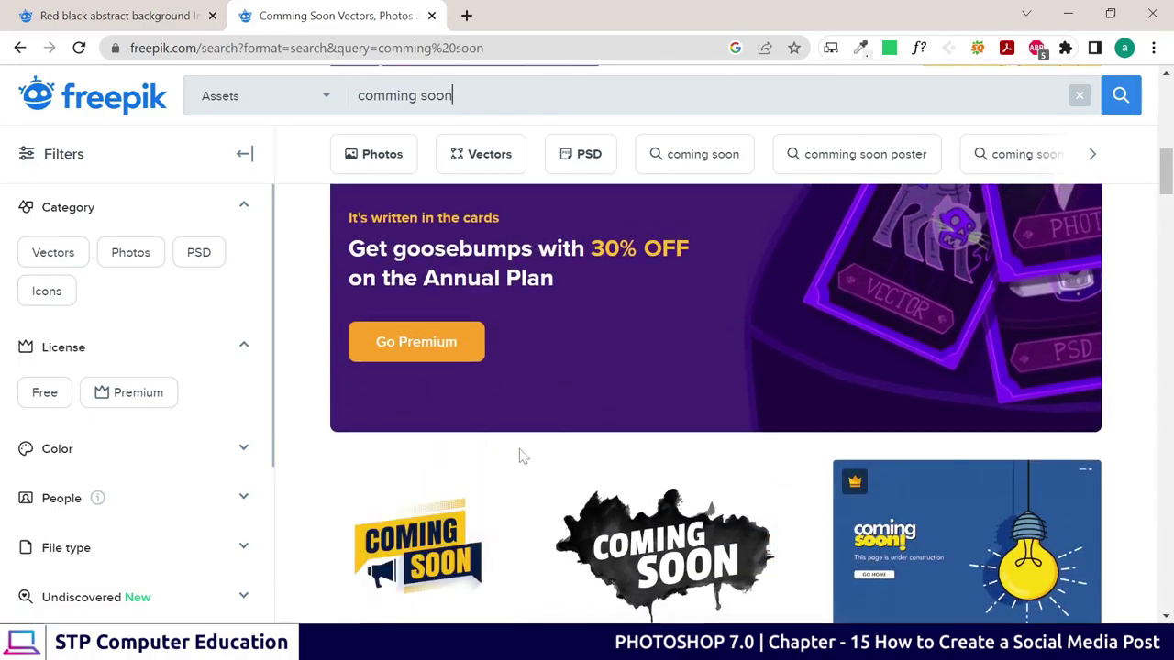
scroll(559, 450, down, 1)
scroll(541, 486, down, 1)
mouse_move(662, 372)
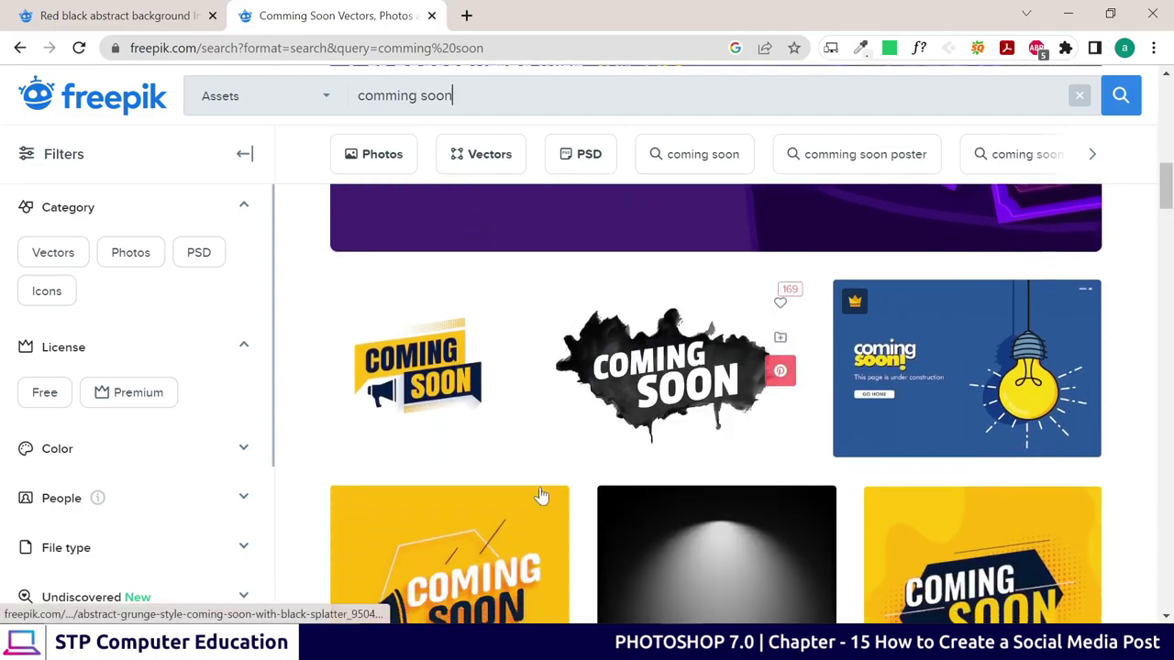
scroll(586, 495, down, 1)
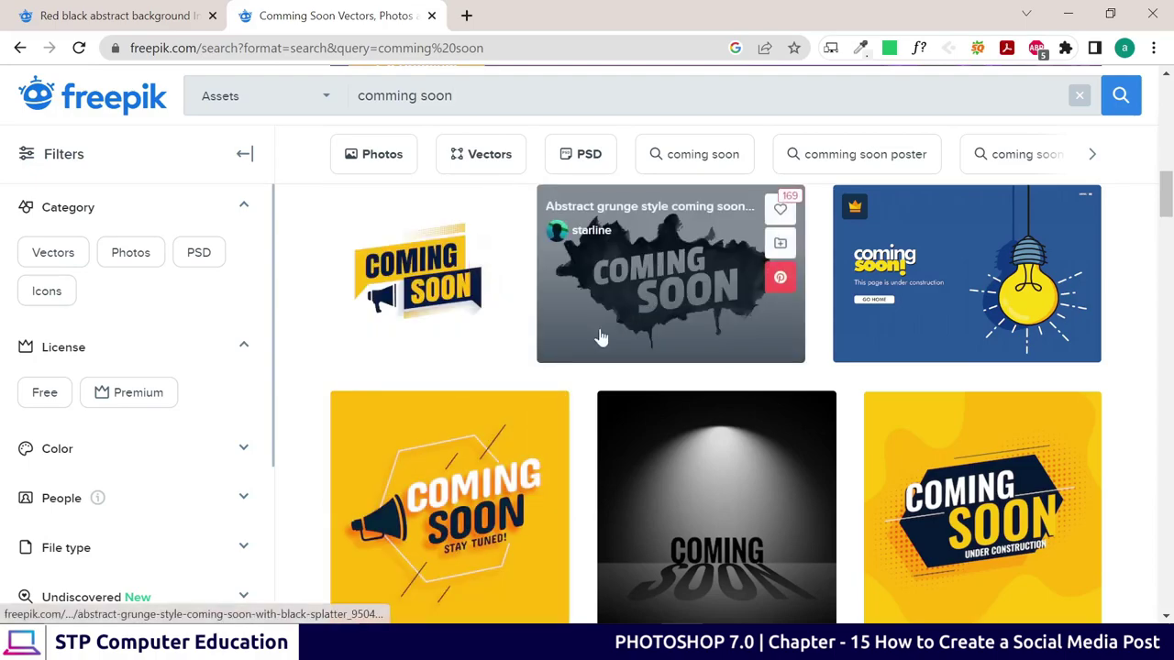
scroll(601, 338, down, 3)
scroll(469, 432, down, 3)
scroll(522, 446, down, 2)
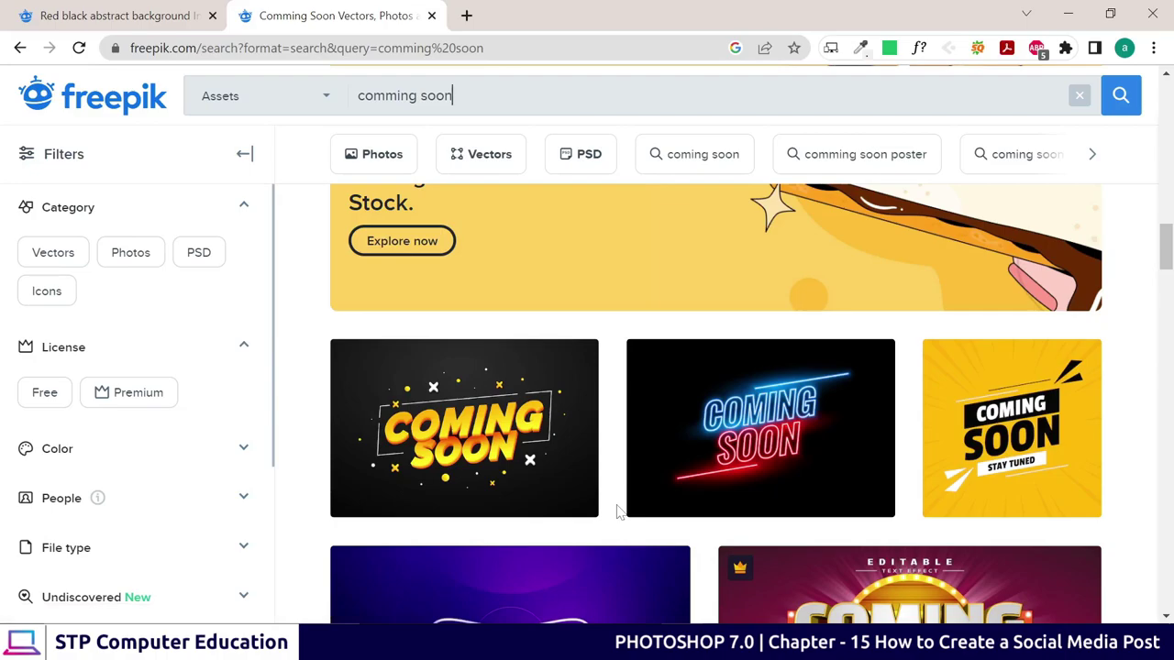
scroll(617, 511, down, 1)
mouse_move(1011, 337)
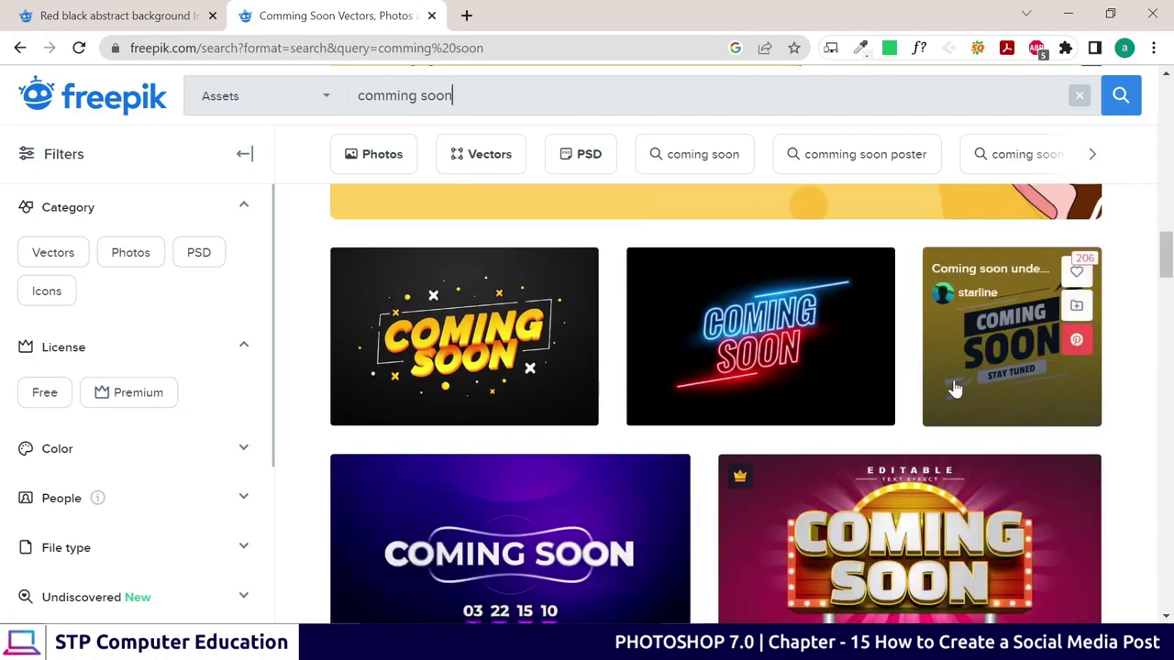
scroll(1090, 453, up, 1)
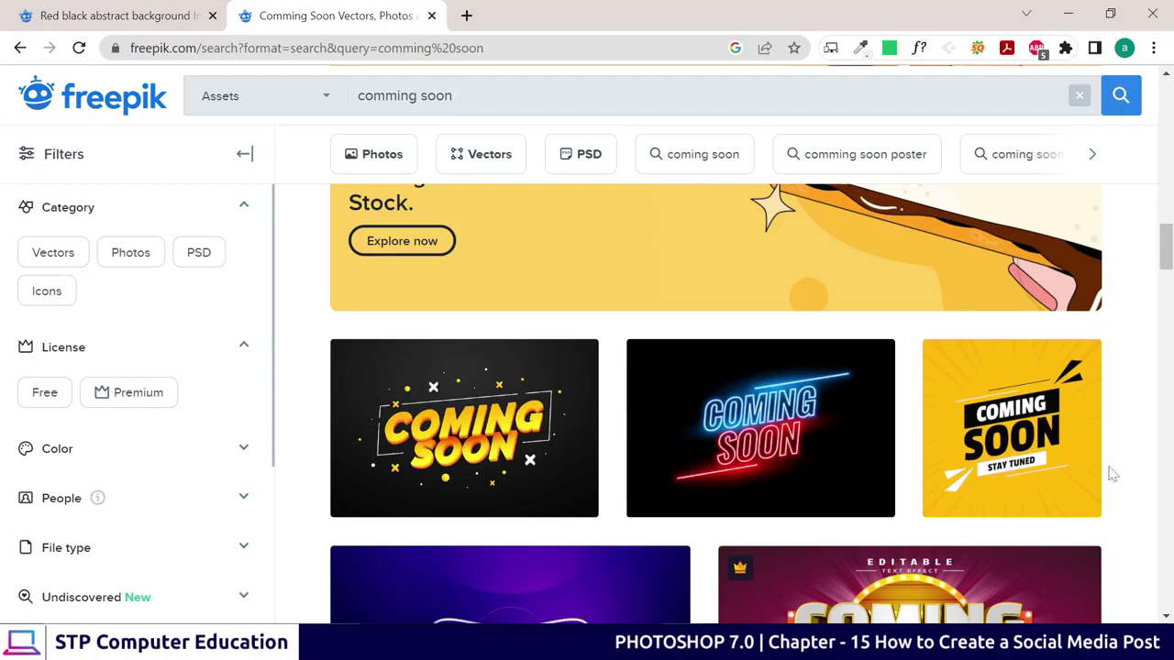
scroll(917, 473, down, 3)
scroll(733, 476, down, 3)
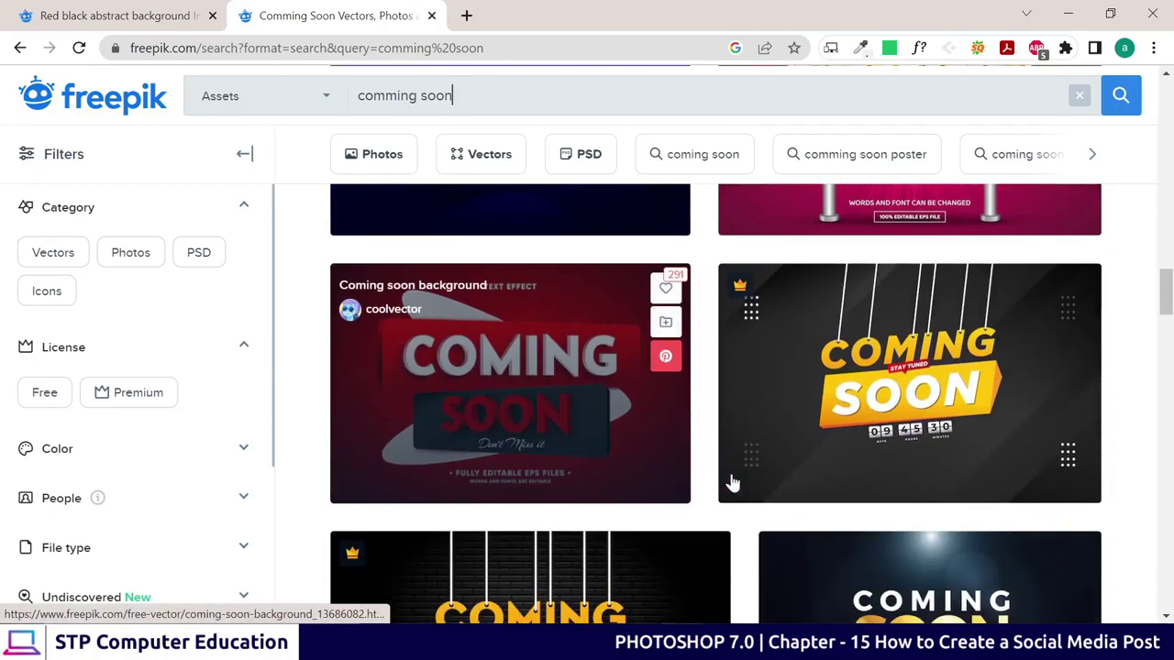
scroll(605, 468, up, 2)
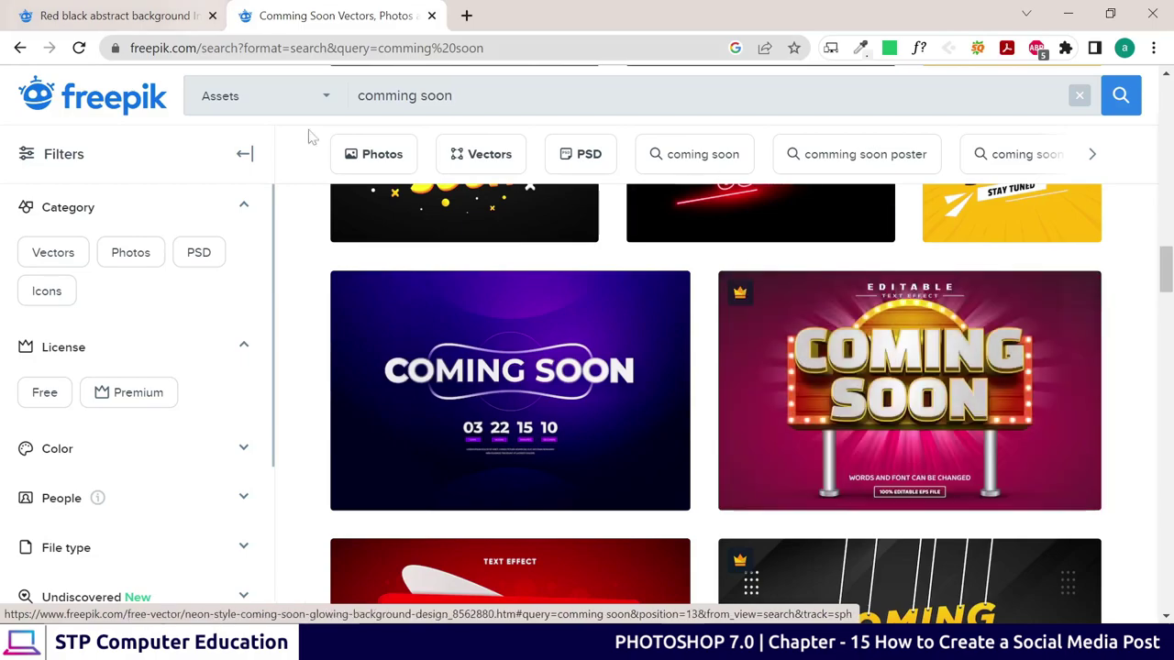
scroll(498, 231, up, 2)
drag(453, 95, 246, 85)
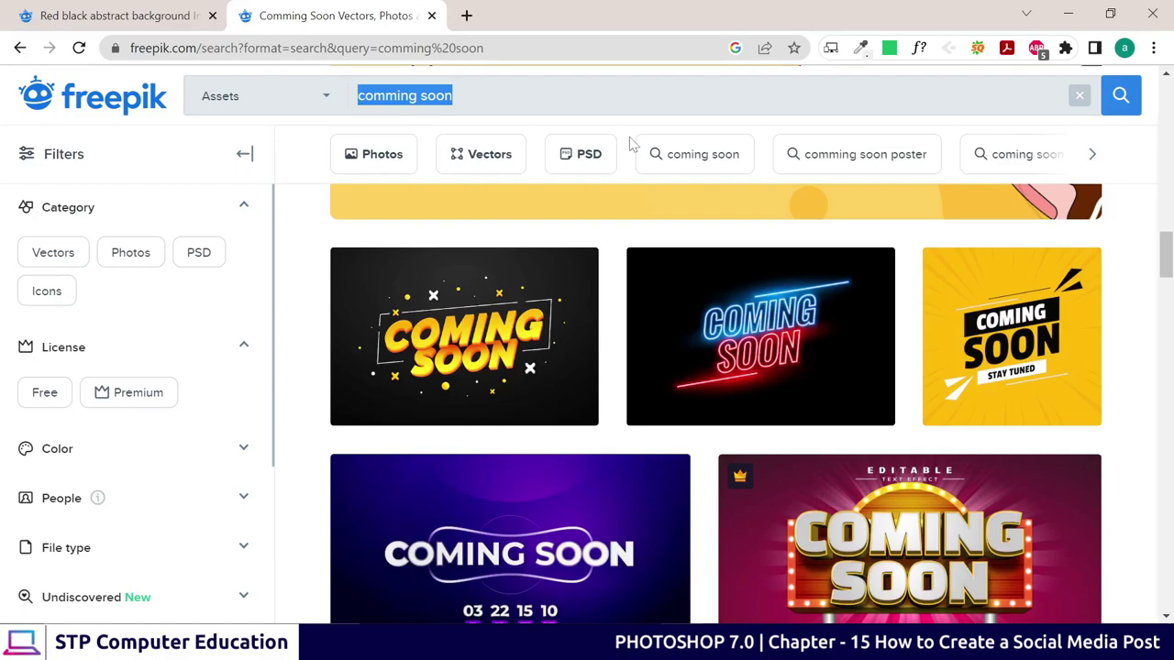
Search Freepik for red black abstract background and scroll through the results.
text(re)
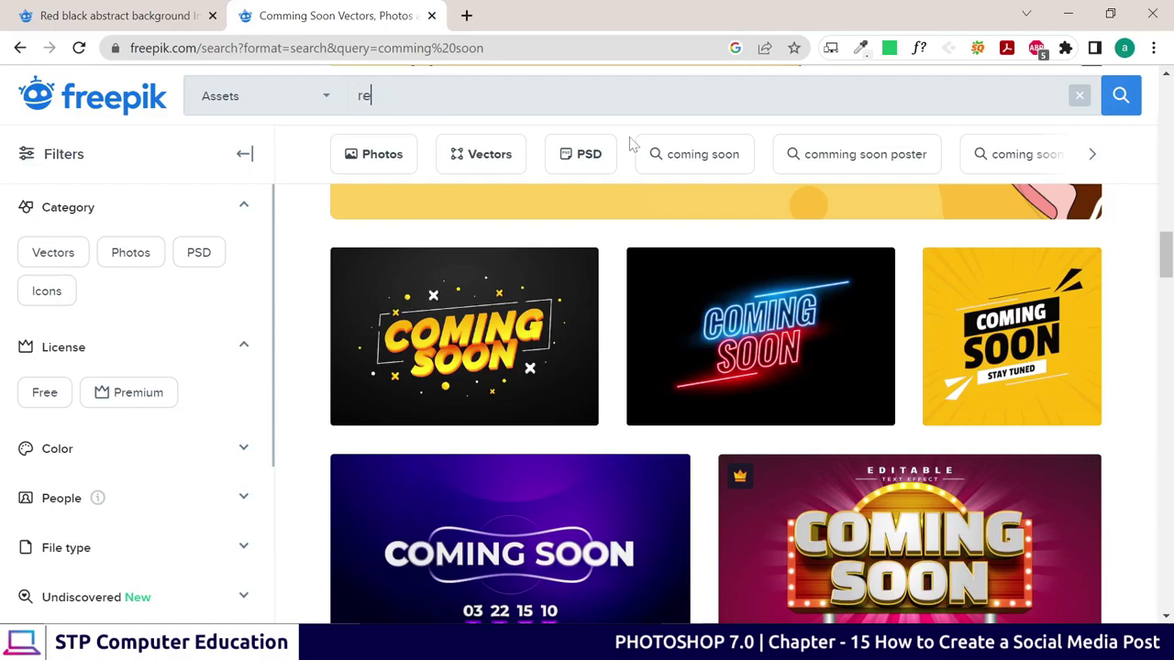
text(d )
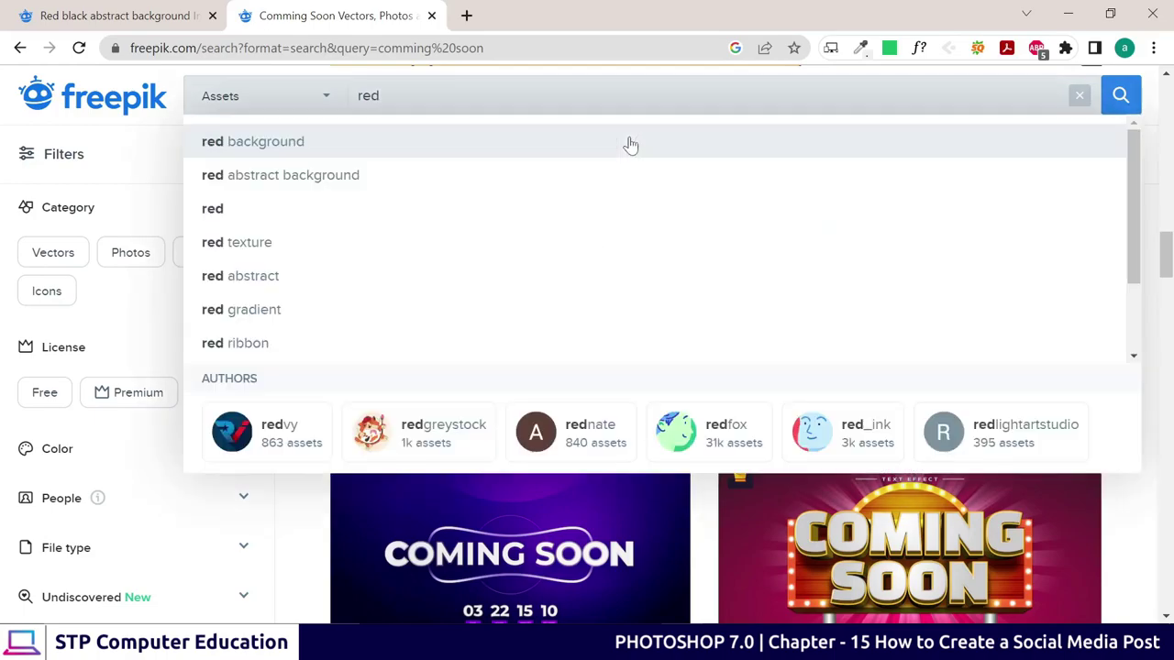
text(andv)
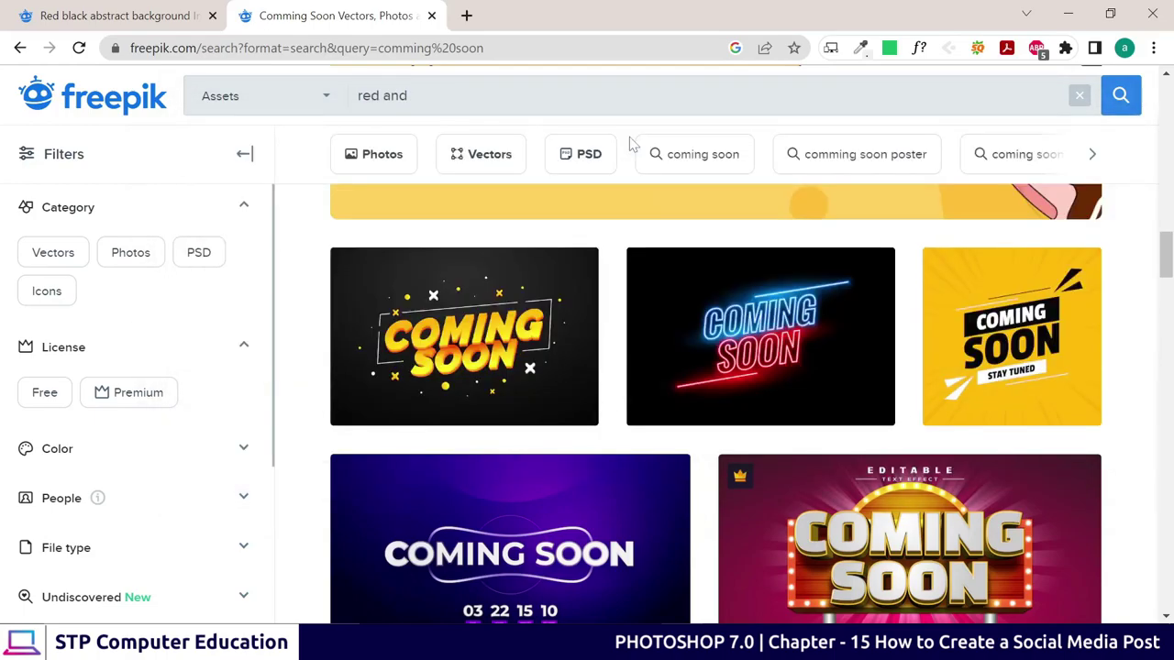
text(ck abs)
text(tract backgrou)
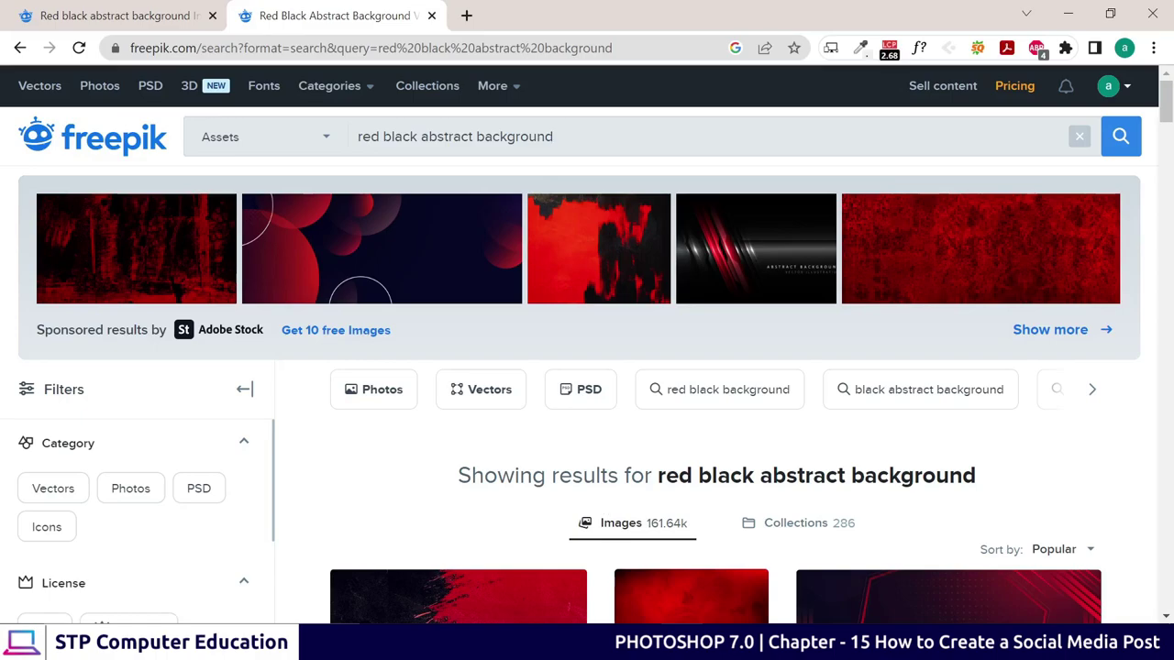
scroll(539, 440, down, 2)
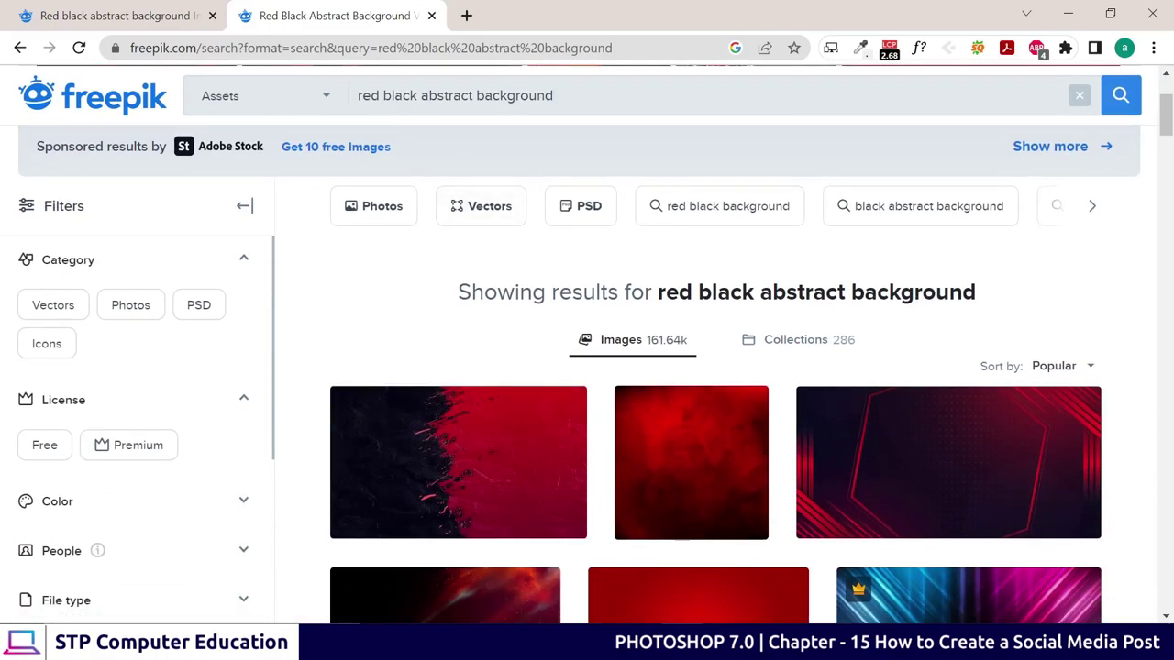
scroll(944, 463, down, 1)
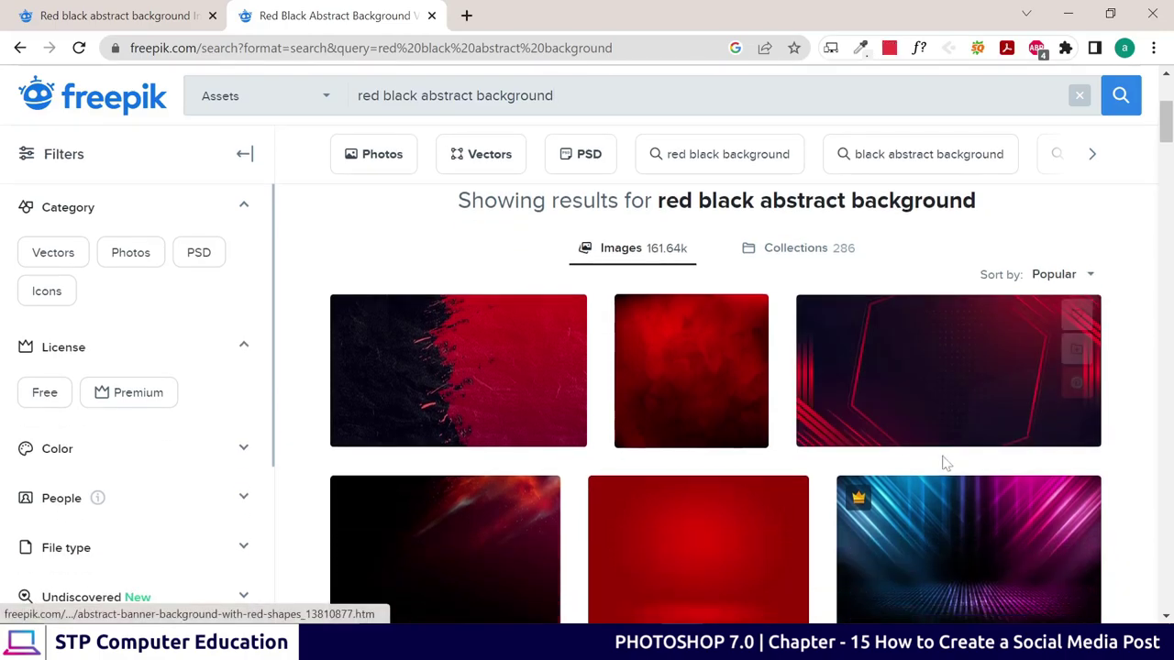
scroll(815, 387, down, 3)
scroll(569, 404, down, 3)
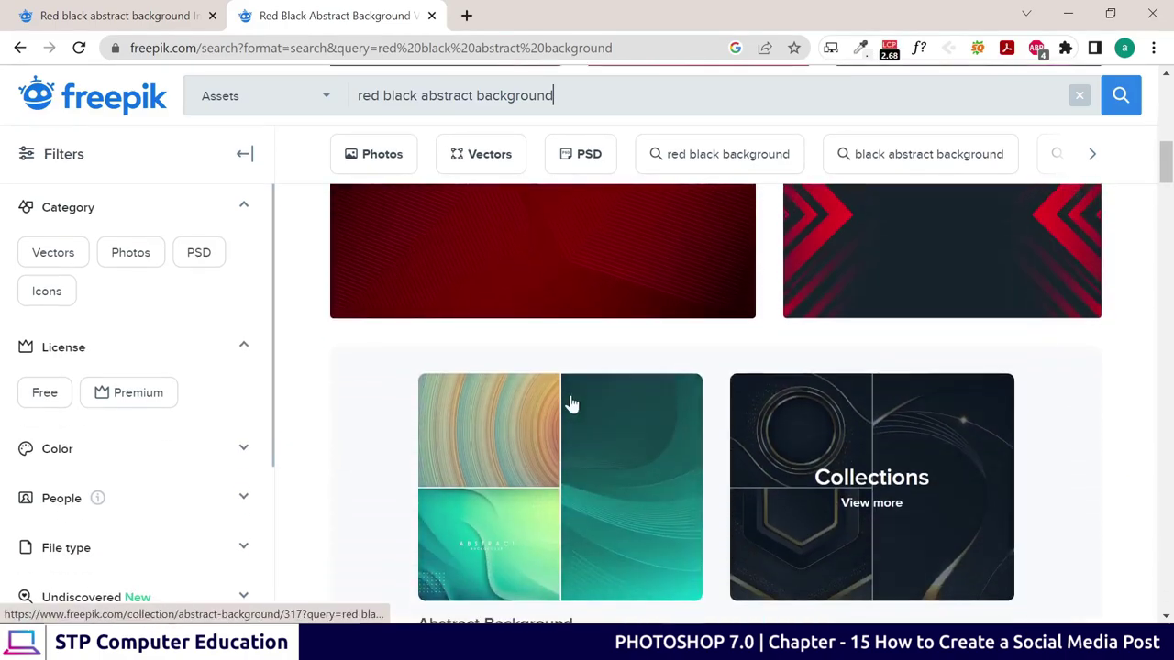
scroll(571, 404, down, 2)
scroll(489, 419, down, 3)
scroll(585, 392, down, 3)
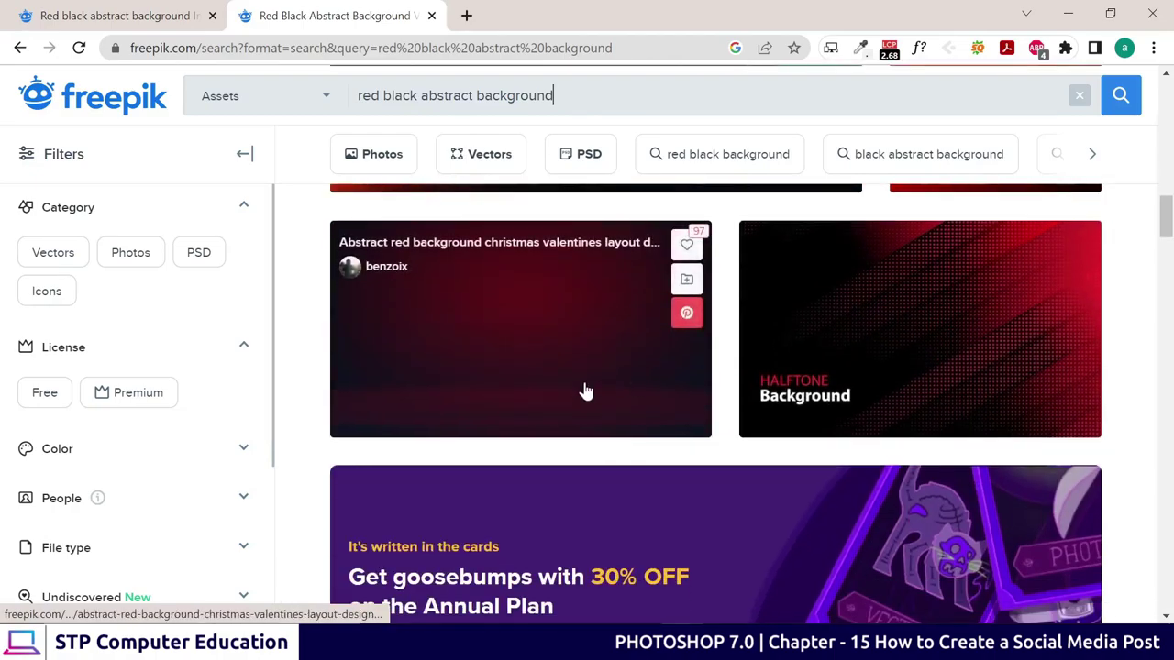
scroll(642, 376, down, 5)
scroll(767, 413, down, 1)
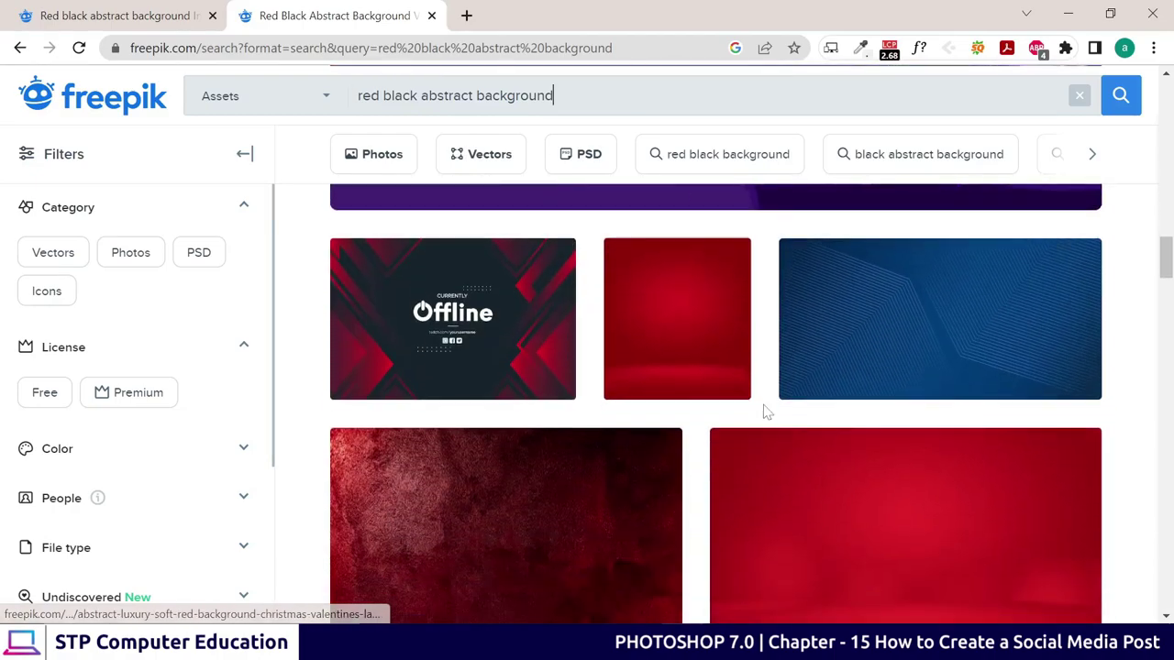
scroll(733, 421, down, 1)
scroll(697, 404, up, 1)
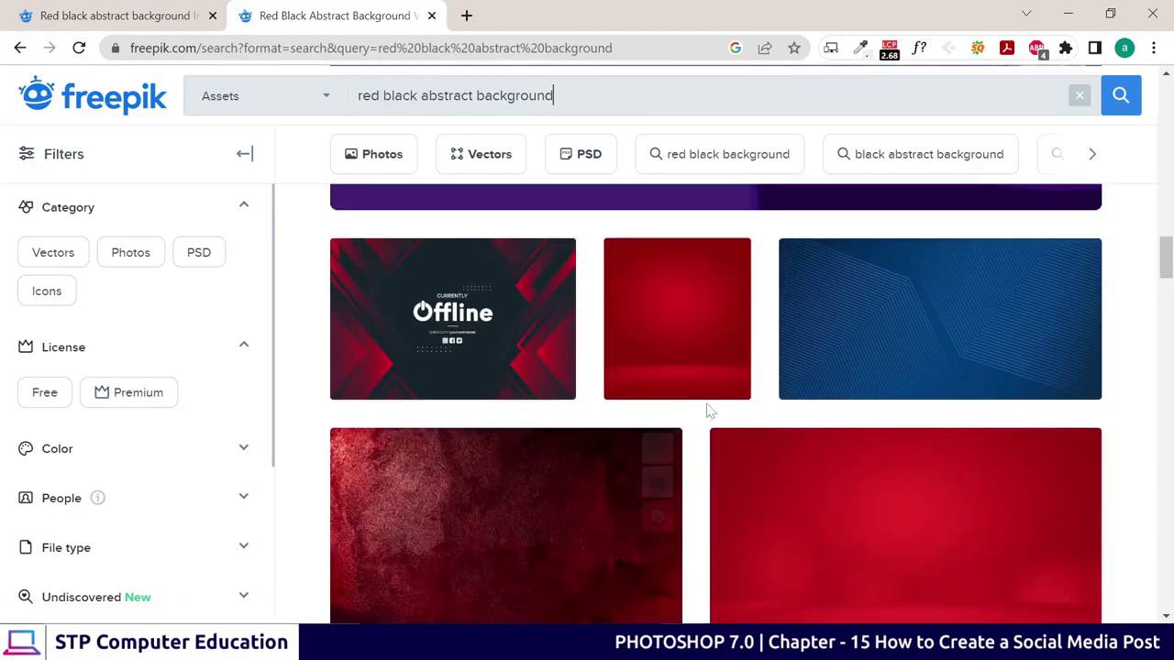
Open the red Offline twitch banner background and start its free download.
click(492, 348)
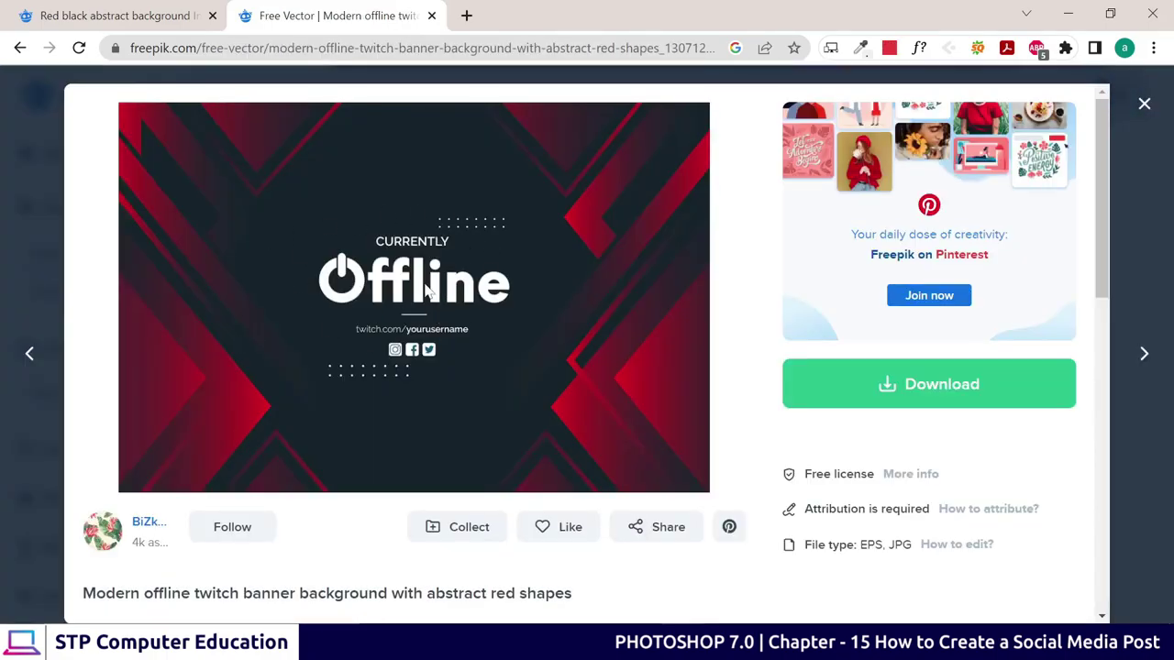
click(919, 389)
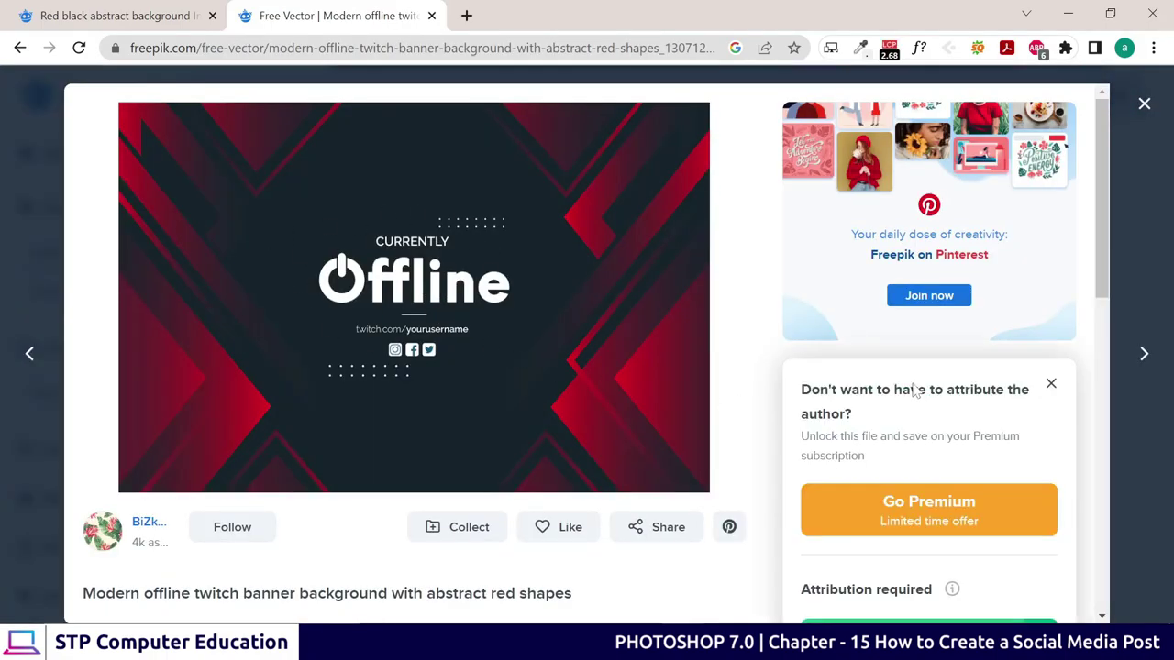
scroll(914, 390, down, 2)
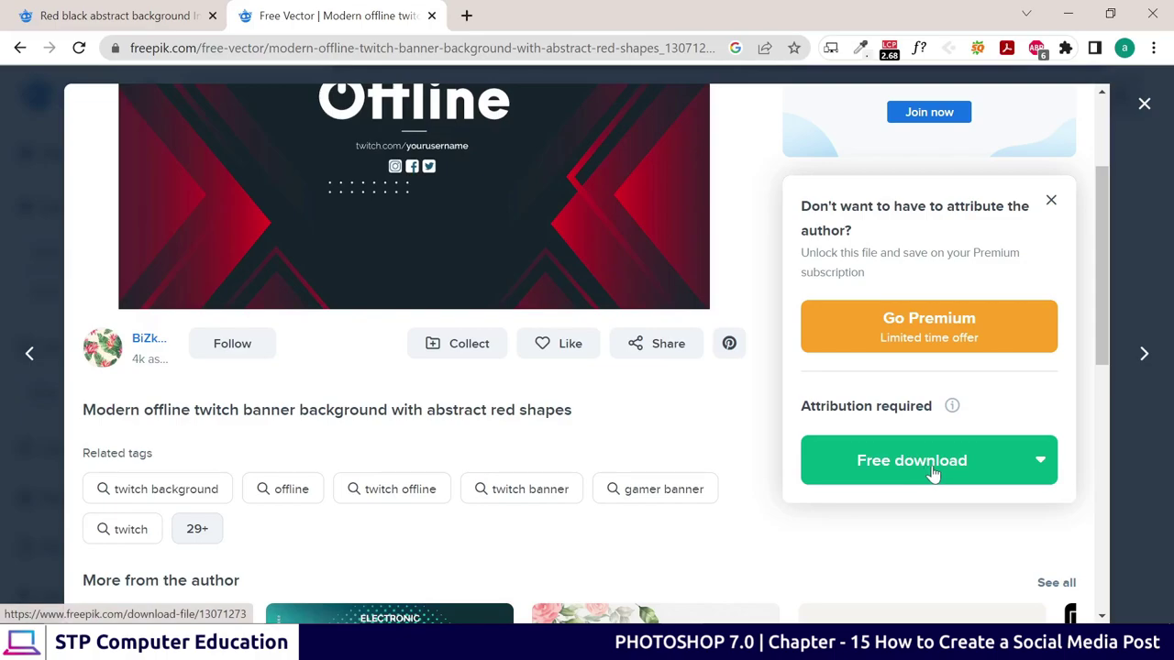
scroll(569, 294, up, 2)
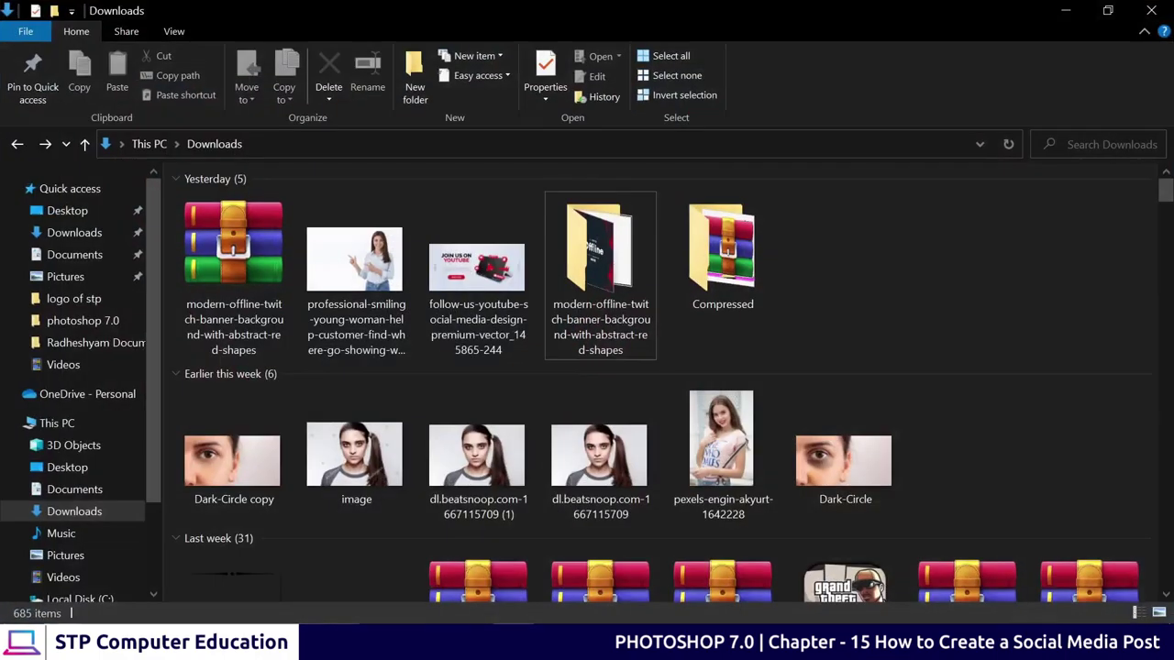
Extract the downloaded offline banner RAR archive into the Downloads folder.
click(259, 244)
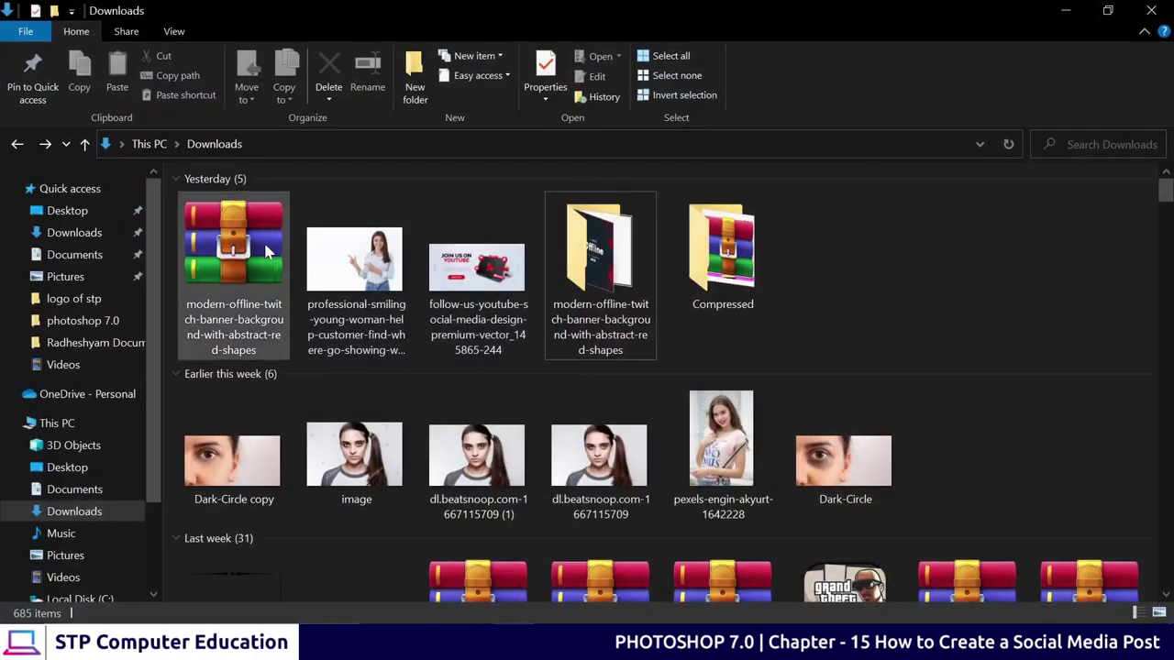
mouse_move(234, 266)
mouse_down()
mouse_move(237, 277)
mouse_move(233, 213)
mouse_up()
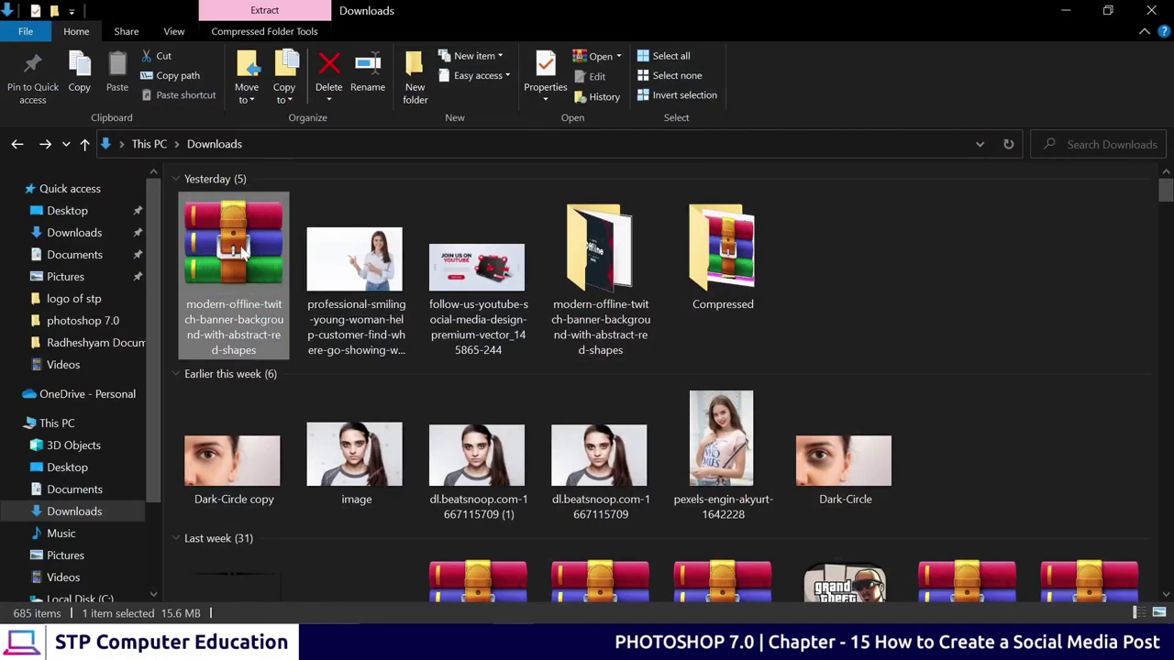
mouse_move(232, 240)
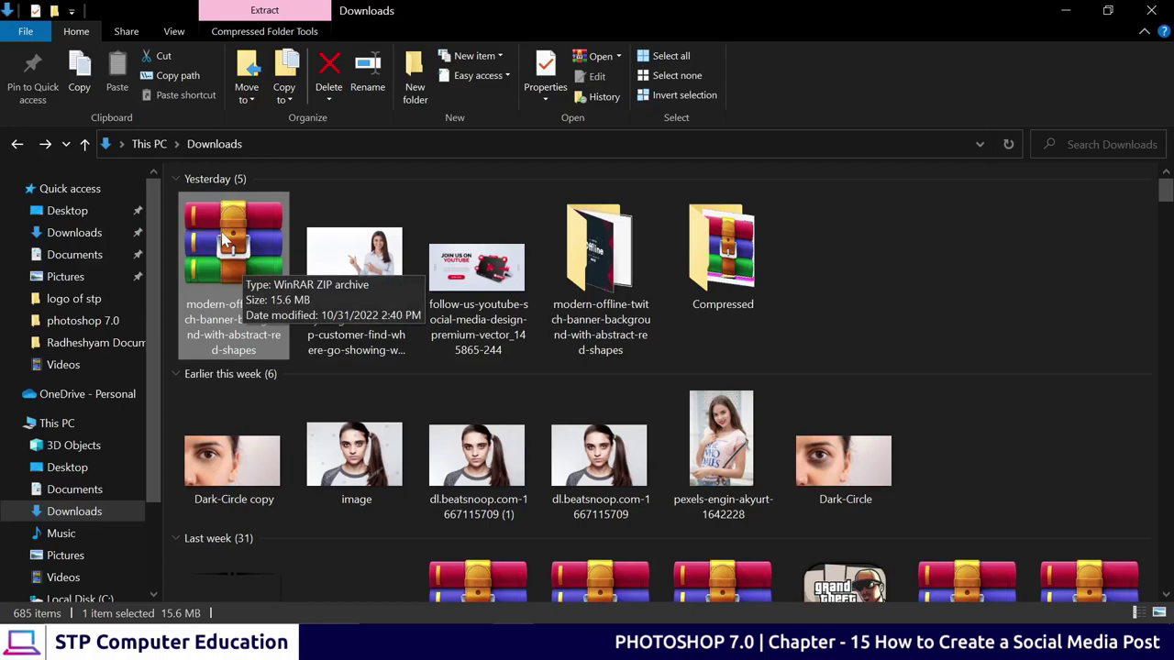
right_click(225, 241)
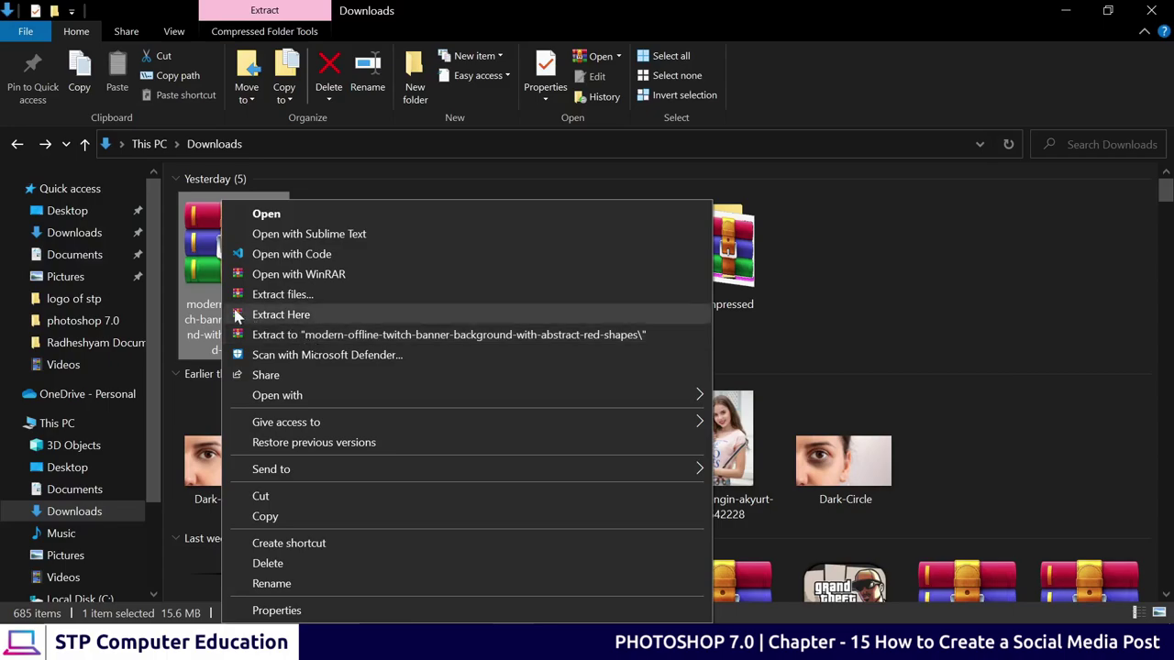
click(275, 315)
Preview offline_twitch_background_Mesa_de_trabajo_1.jpg, then drag it into Photoshop.
double_click(590, 263)
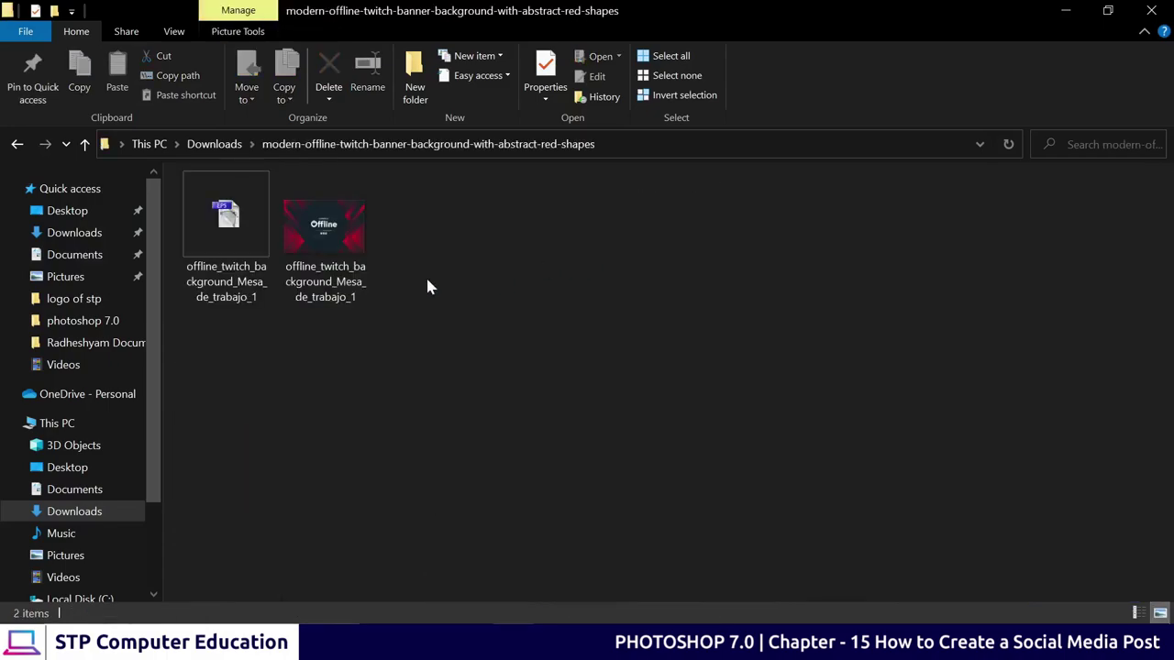
double_click(337, 246)
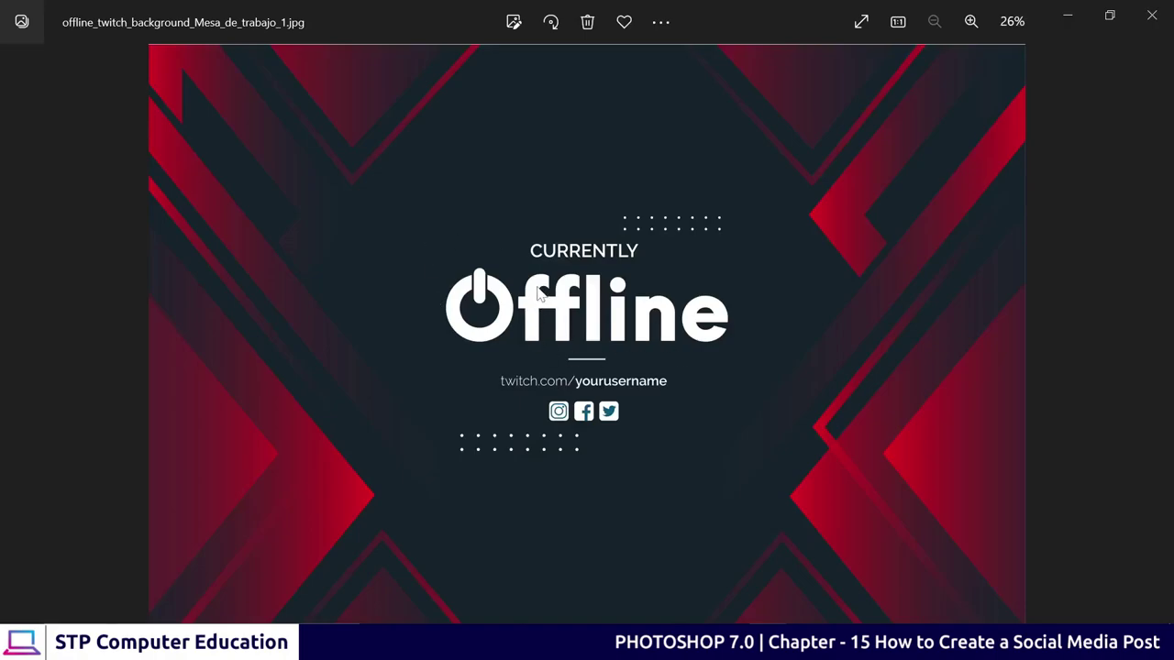
click(1152, 14)
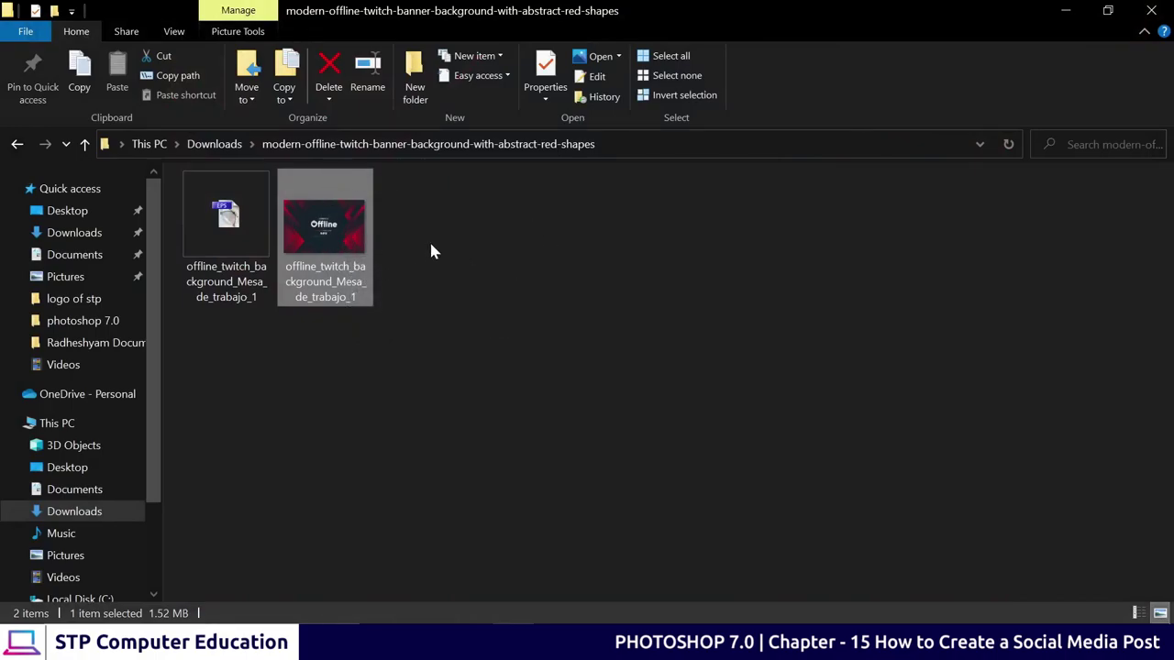
drag(350, 257, 548, 365)
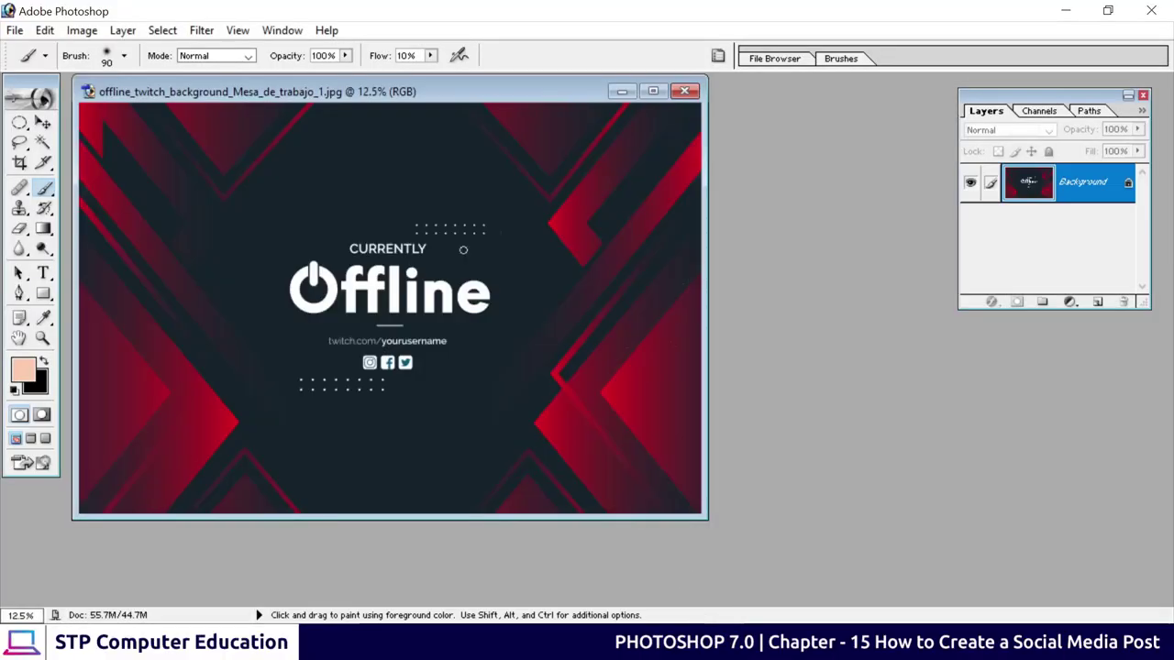
Centre the Offline image window in the workspace and bring up the New document dialog.
drag(358, 89, 458, 113)
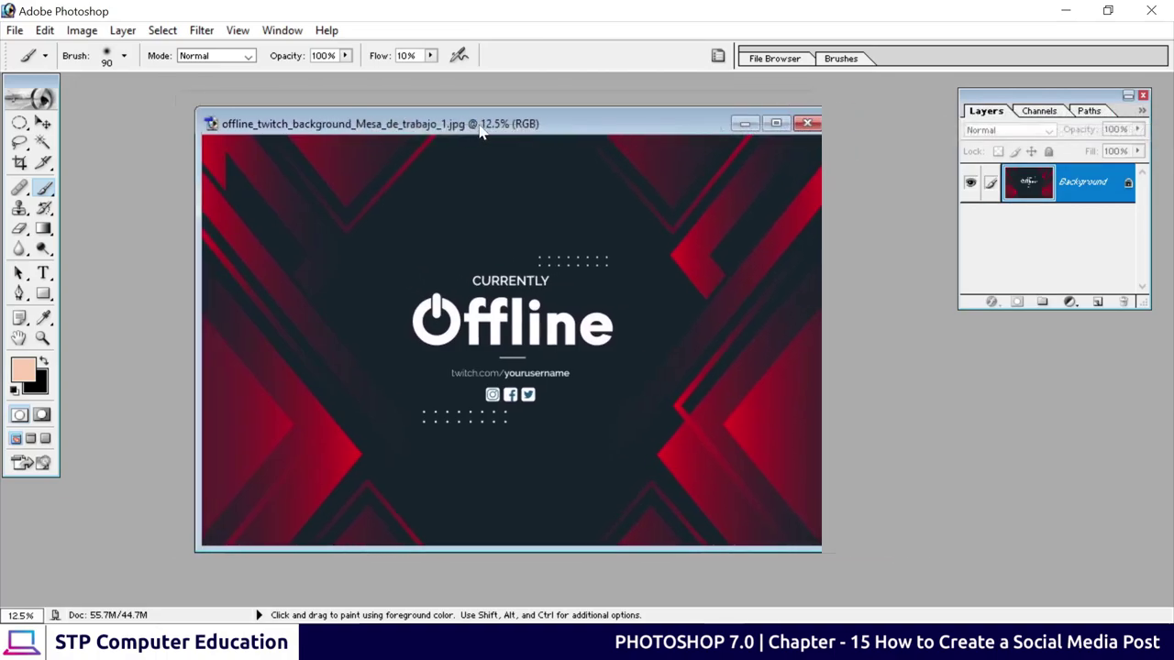
drag(459, 114, 485, 131)
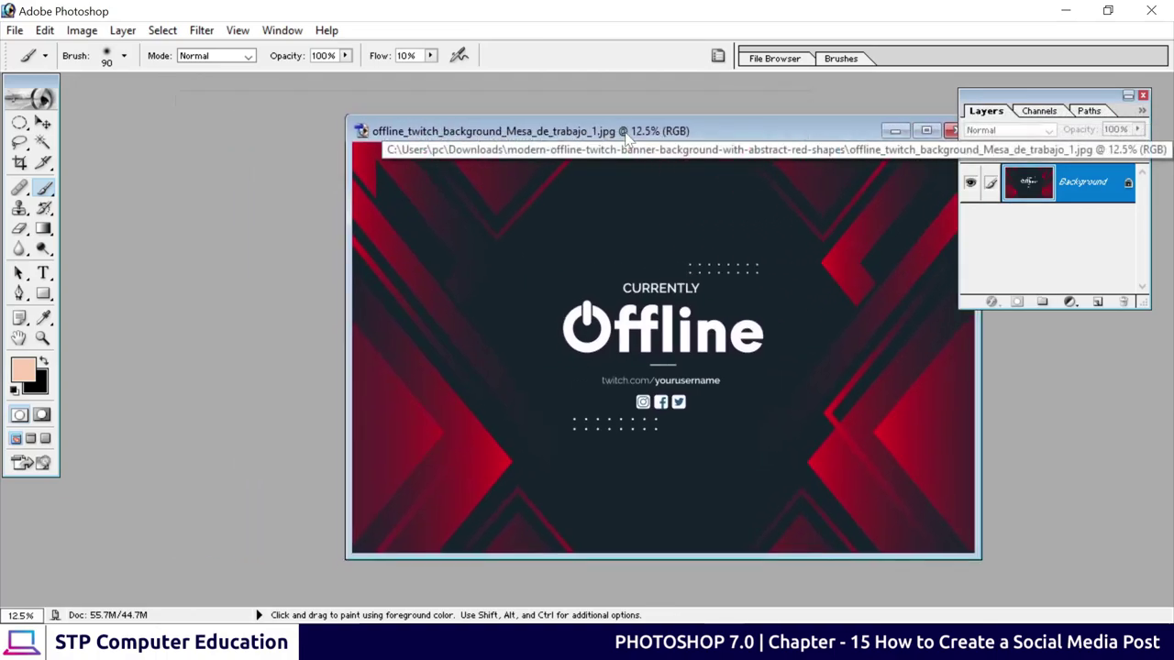
mouse_move(485, 130)
mouse_down()
mouse_move(645, 143)
mouse_move(556, 133)
mouse_up()
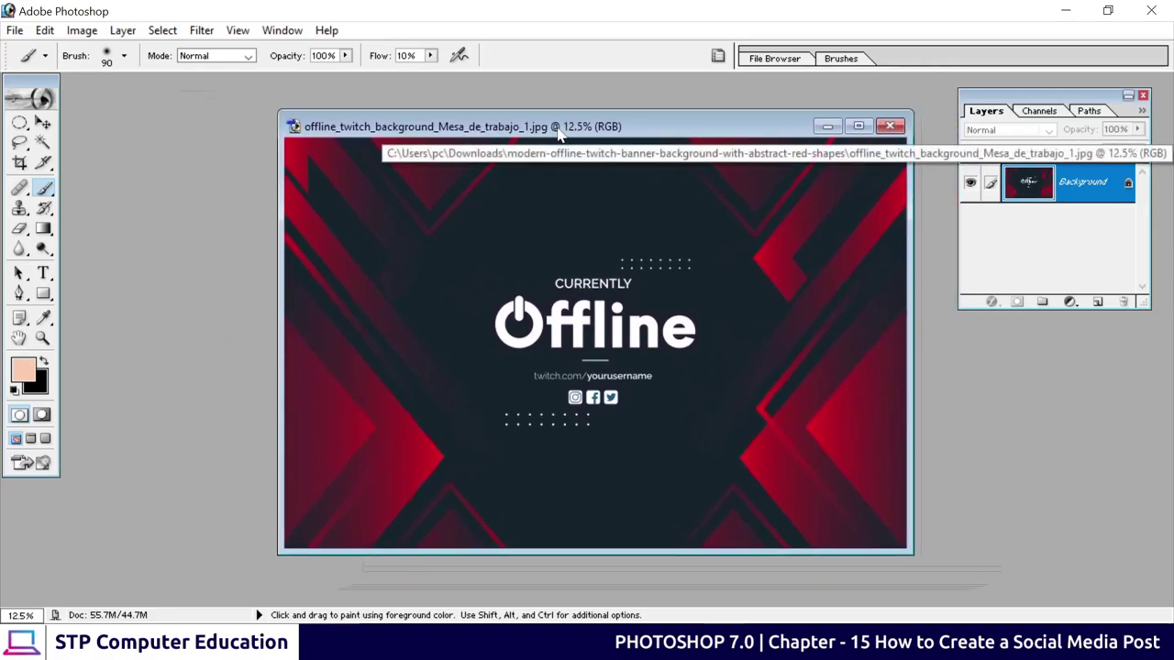
drag(556, 133, 529, 120)
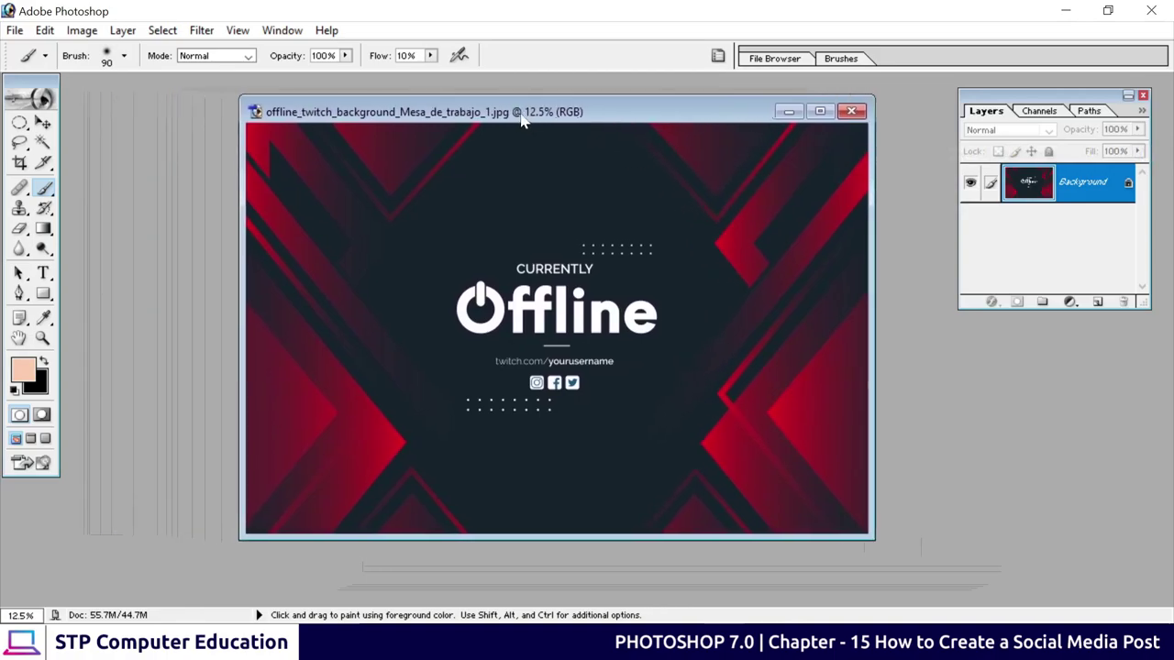
drag(529, 117, 634, 147)
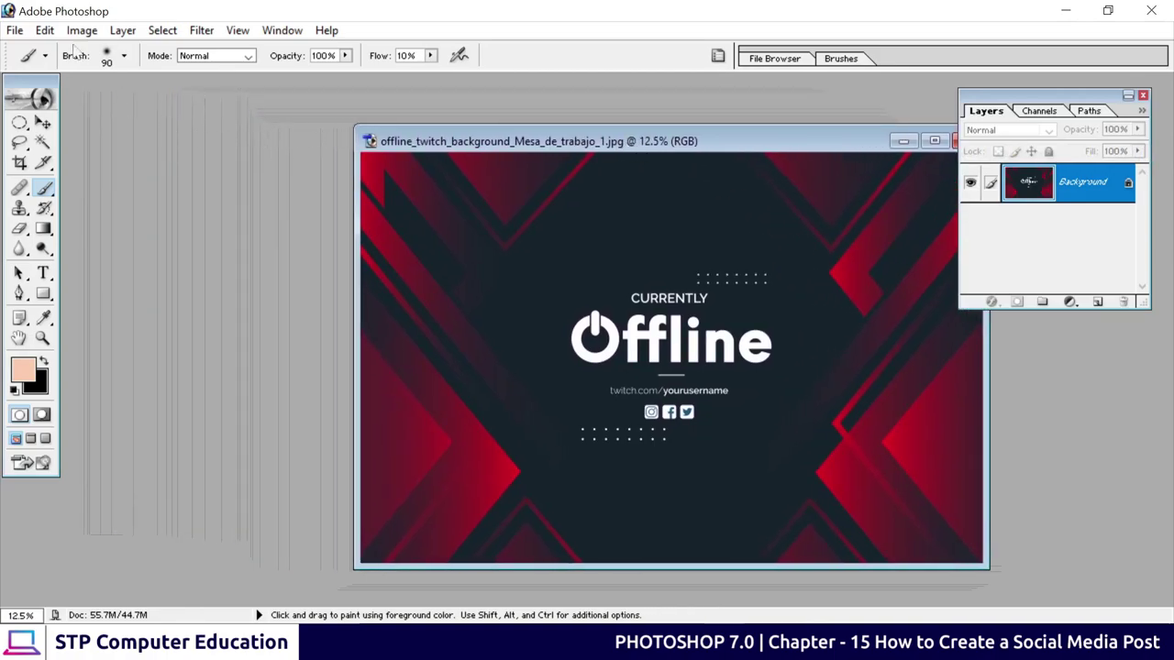
click(15, 31)
click(78, 51)
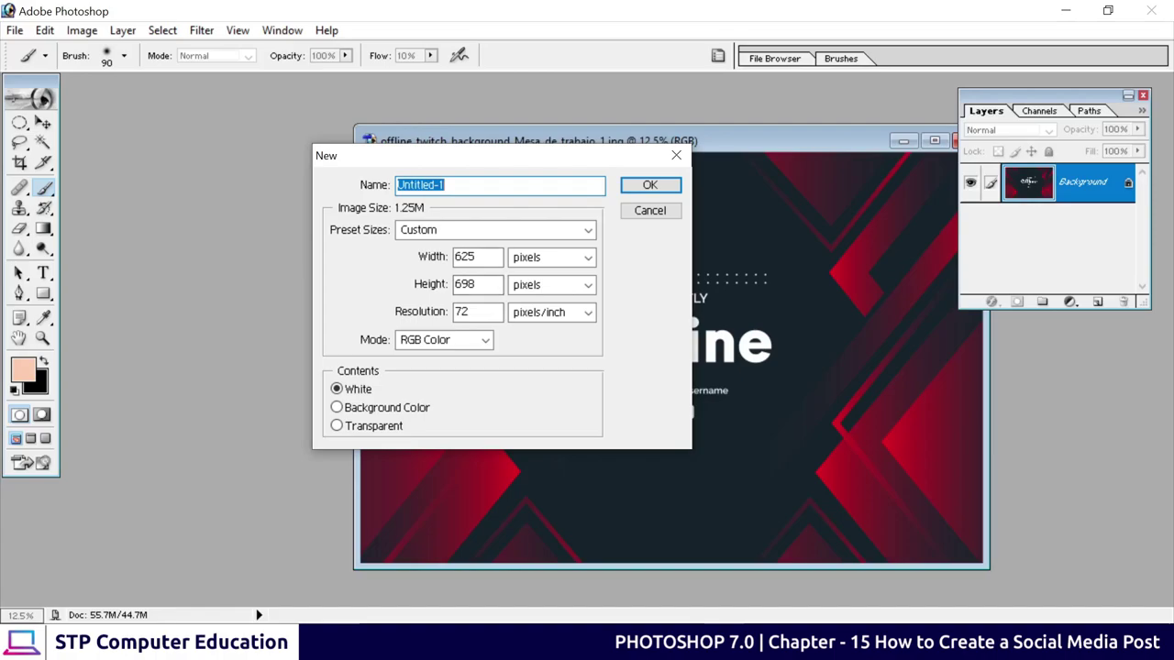
Set the new document to 1000 × 1000 pixels at 300 pixels/inch, white contents.
double_click(465, 257)
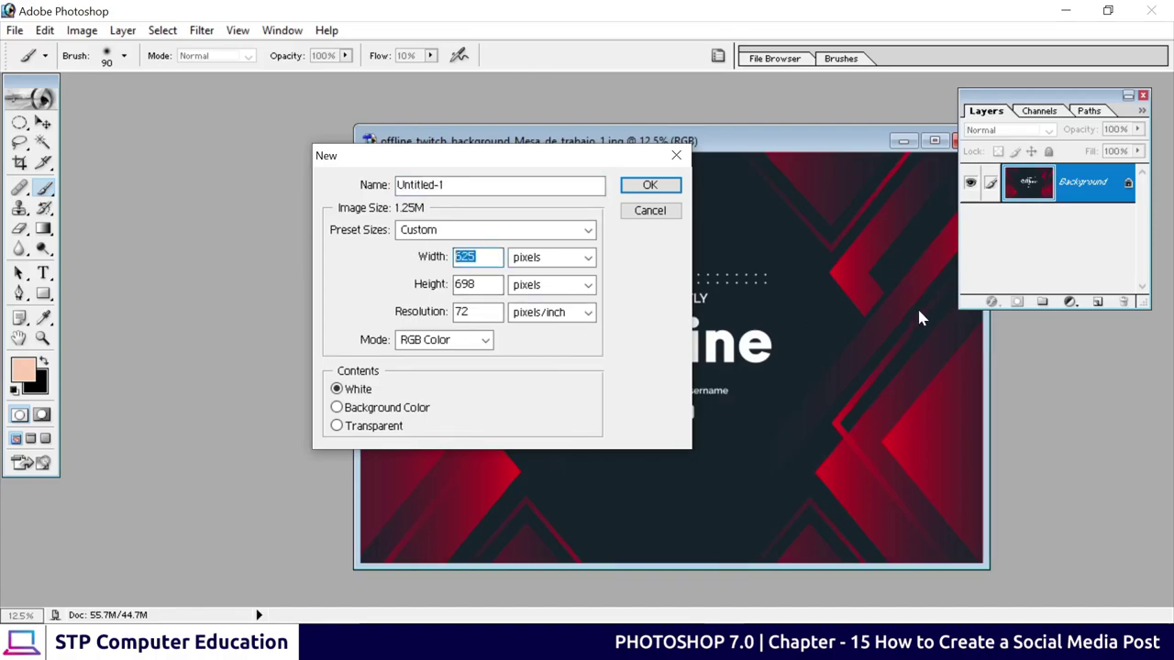
text(1000)
double_click(465, 284)
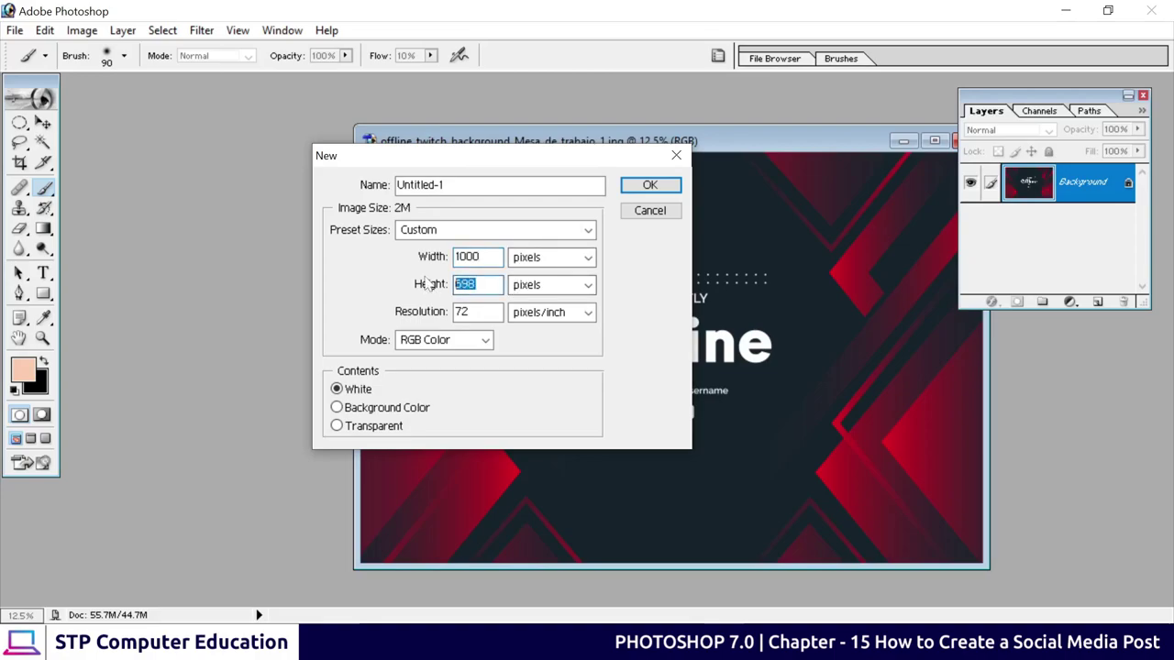
text(1000)
click(530, 257)
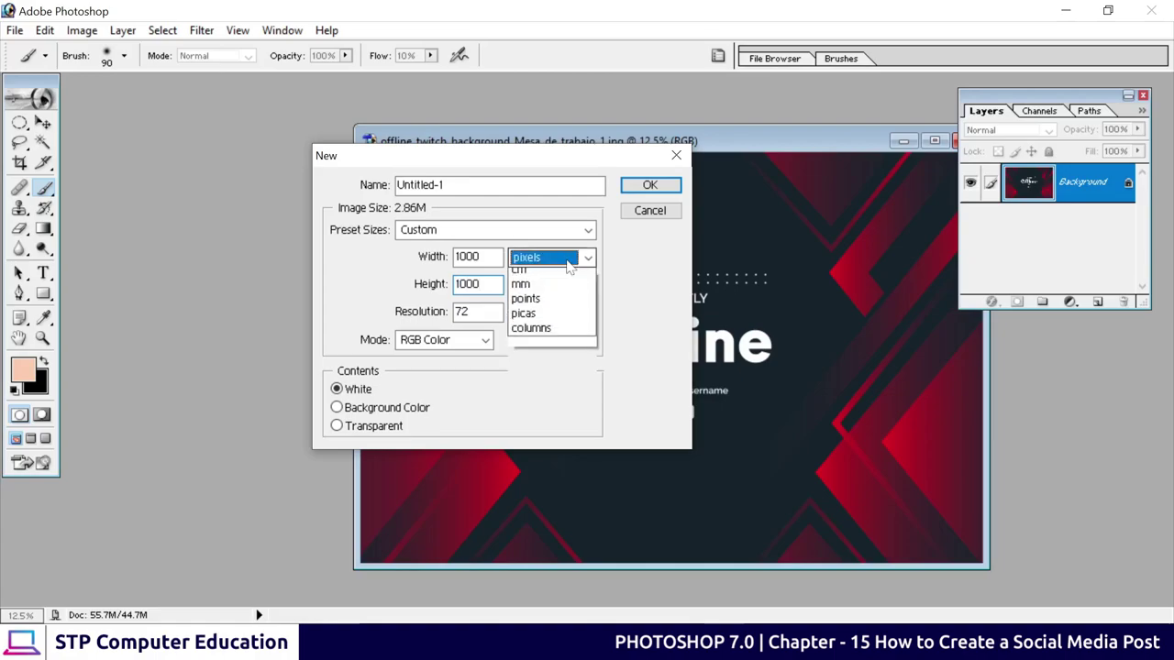
click(527, 275)
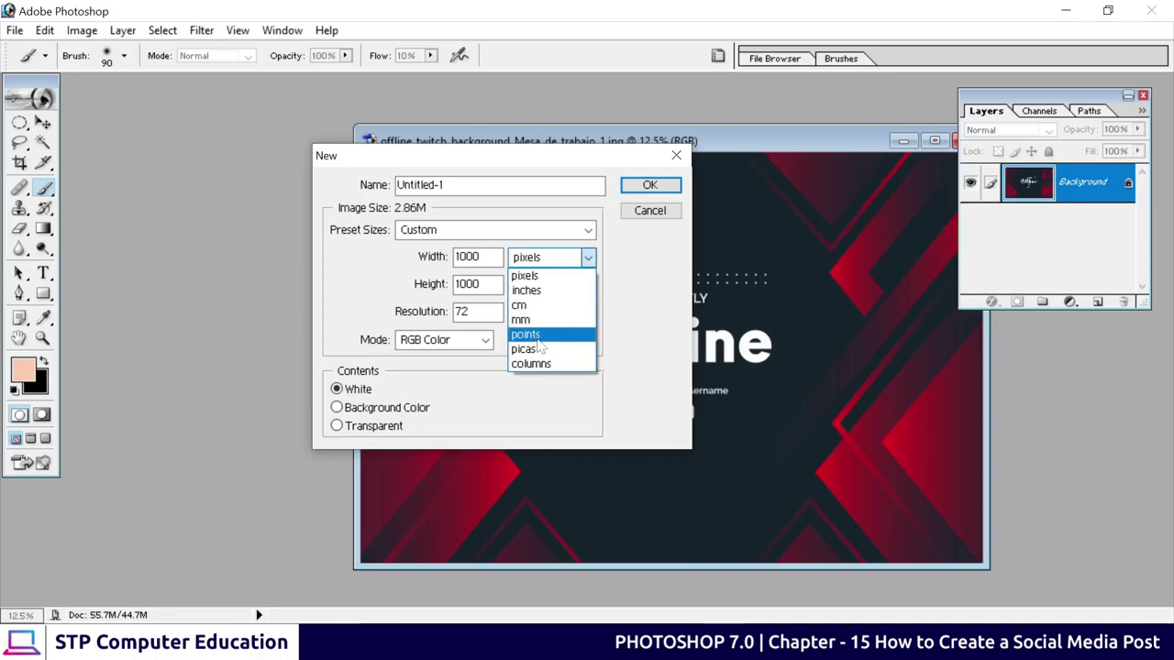
click(555, 275)
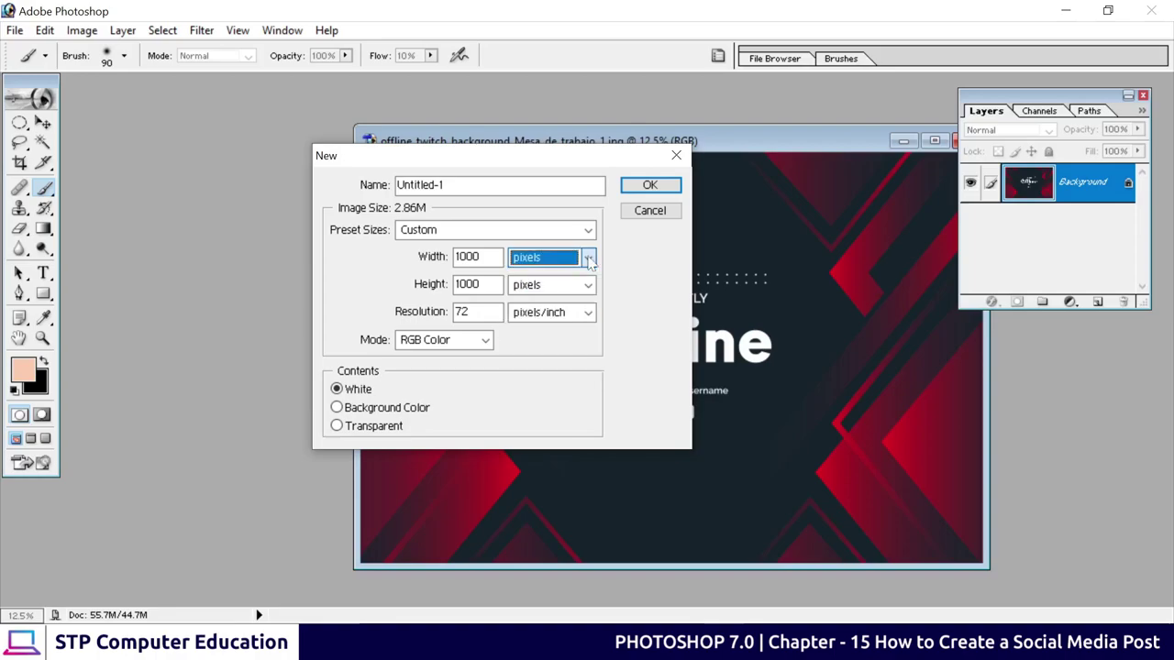
double_click(466, 257)
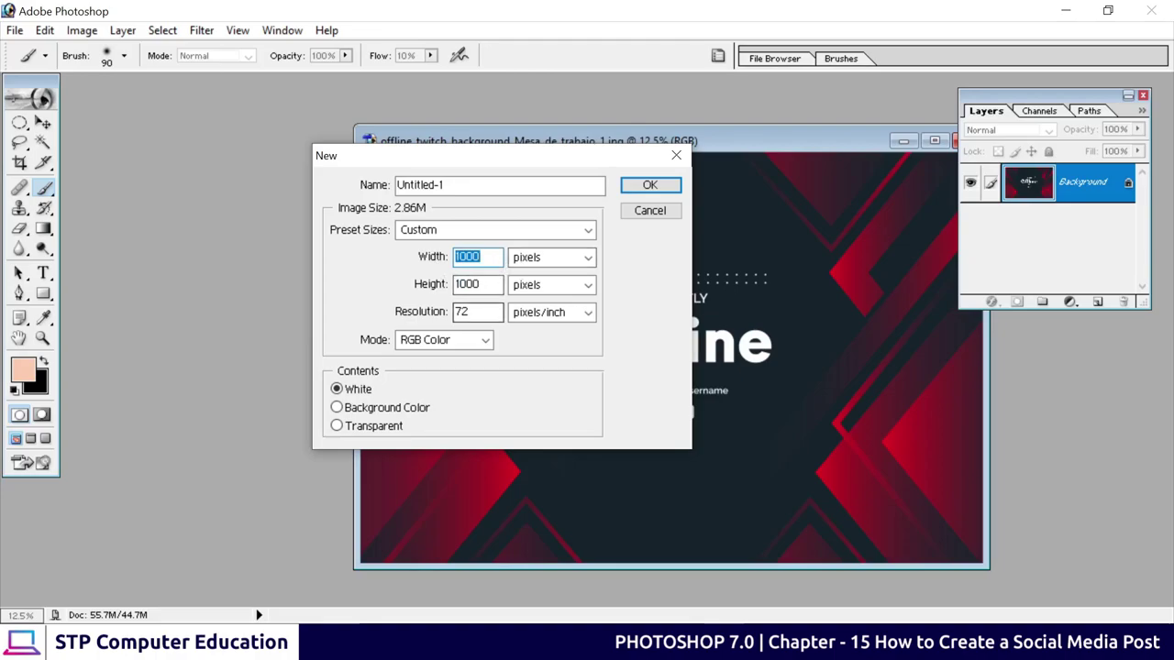
drag(470, 312, 420, 316)
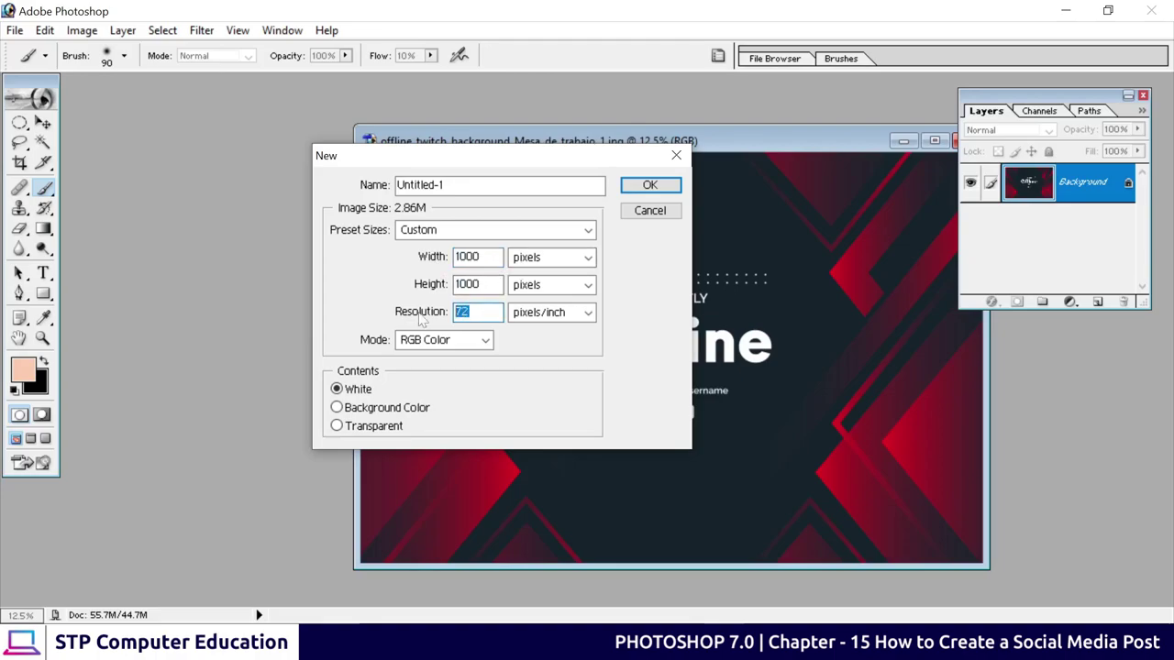
text(300)
drag(475, 312, 431, 318)
click(649, 186)
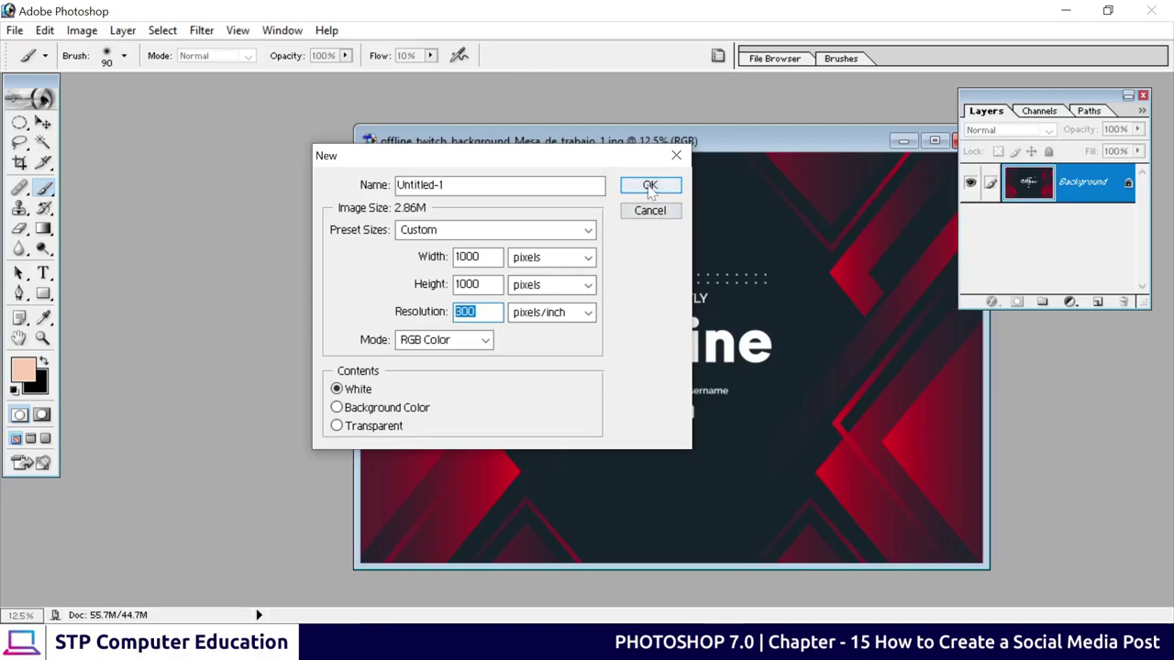
With the Move tool, drag the Offline background into the new Untitled-1 document.
key(v)
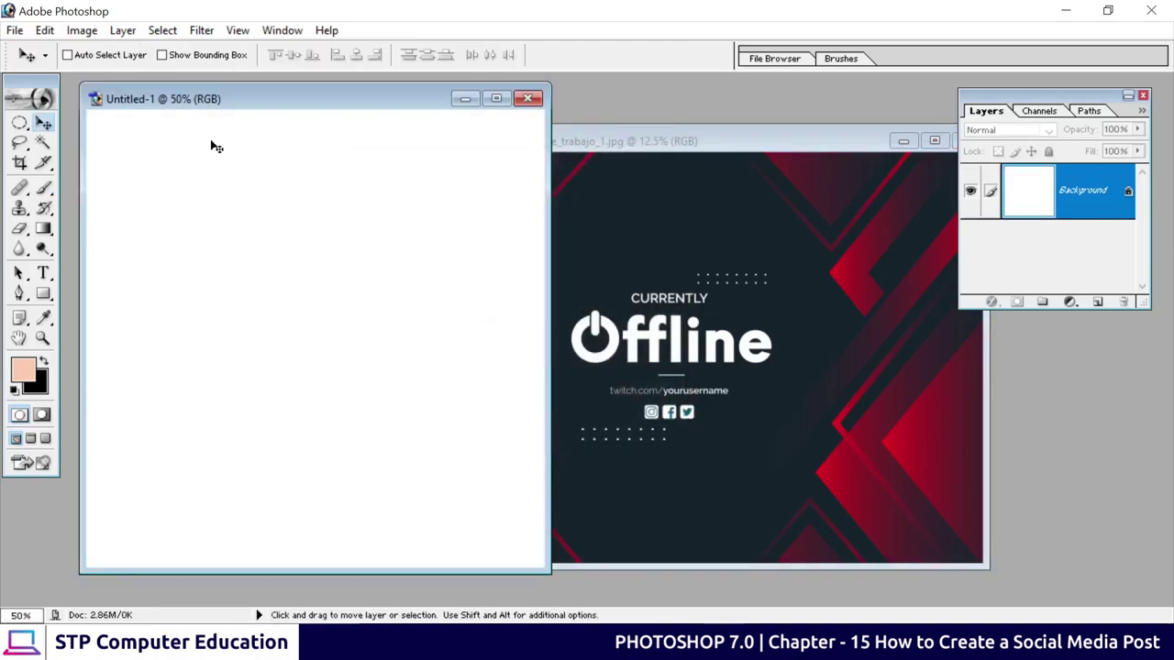
drag(292, 103, 366, 107)
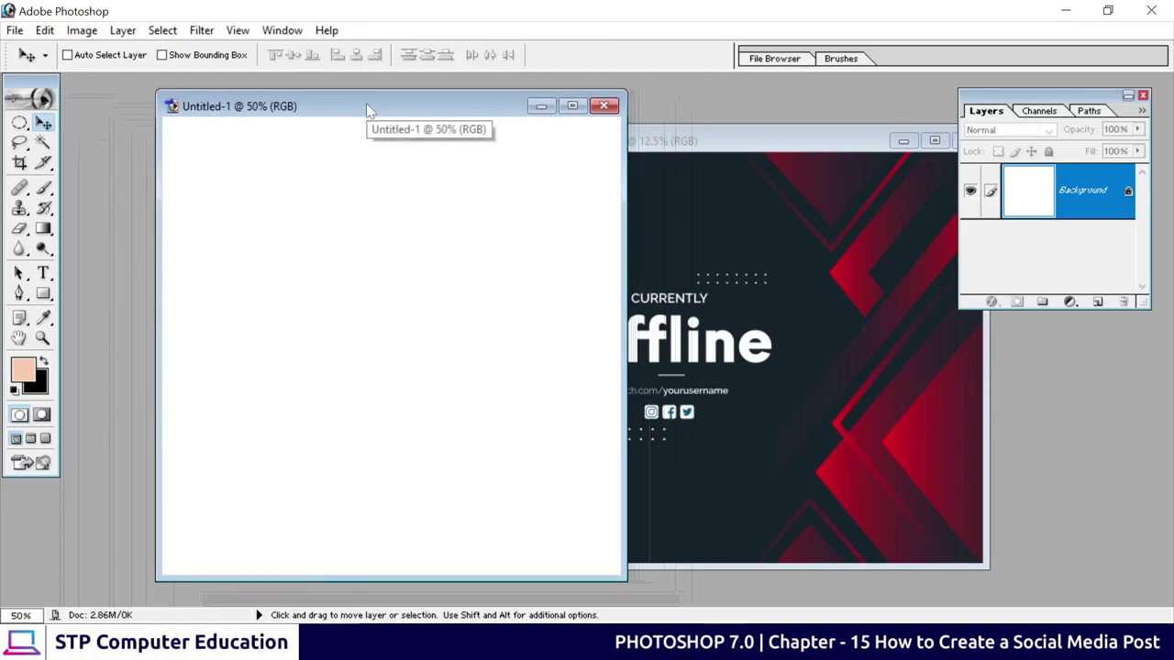
click(794, 288)
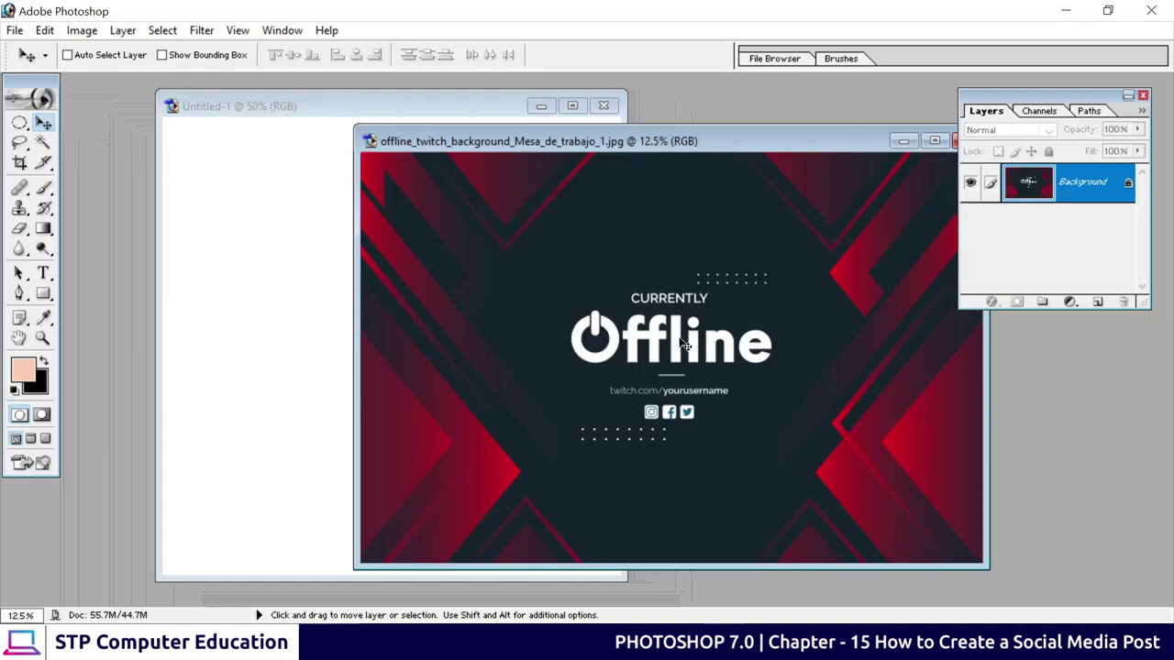
mouse_move(680, 341)
mouse_down()
mouse_move(335, 301)
mouse_move(315, 311)
mouse_up()
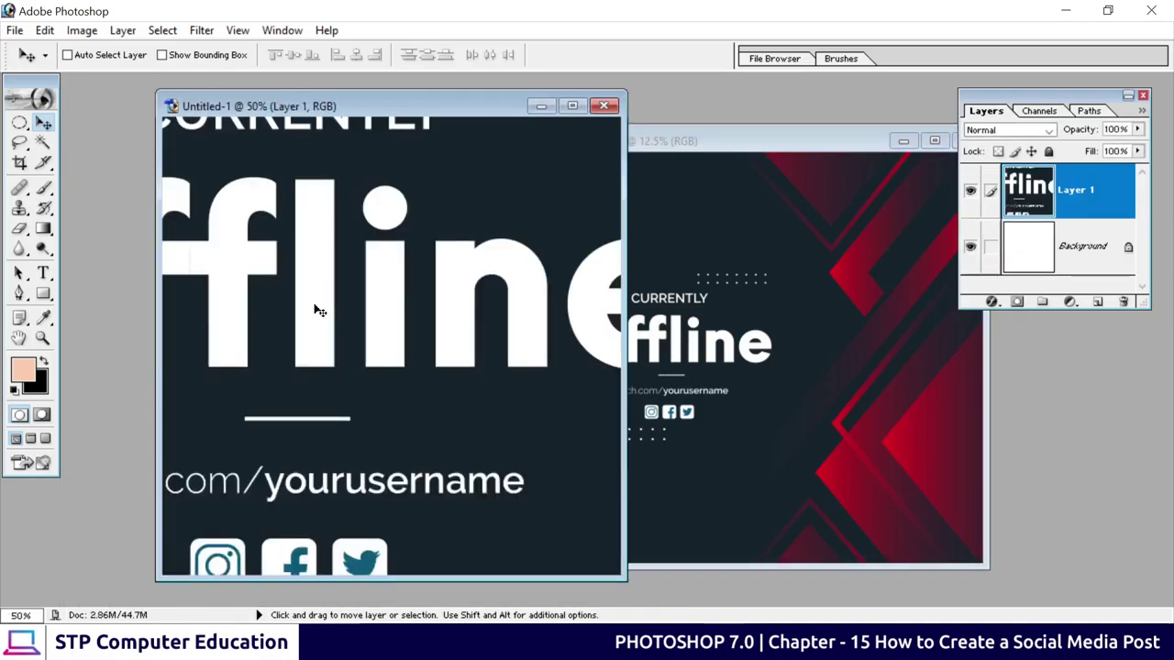
Close the original Offline background image window.
click(778, 156)
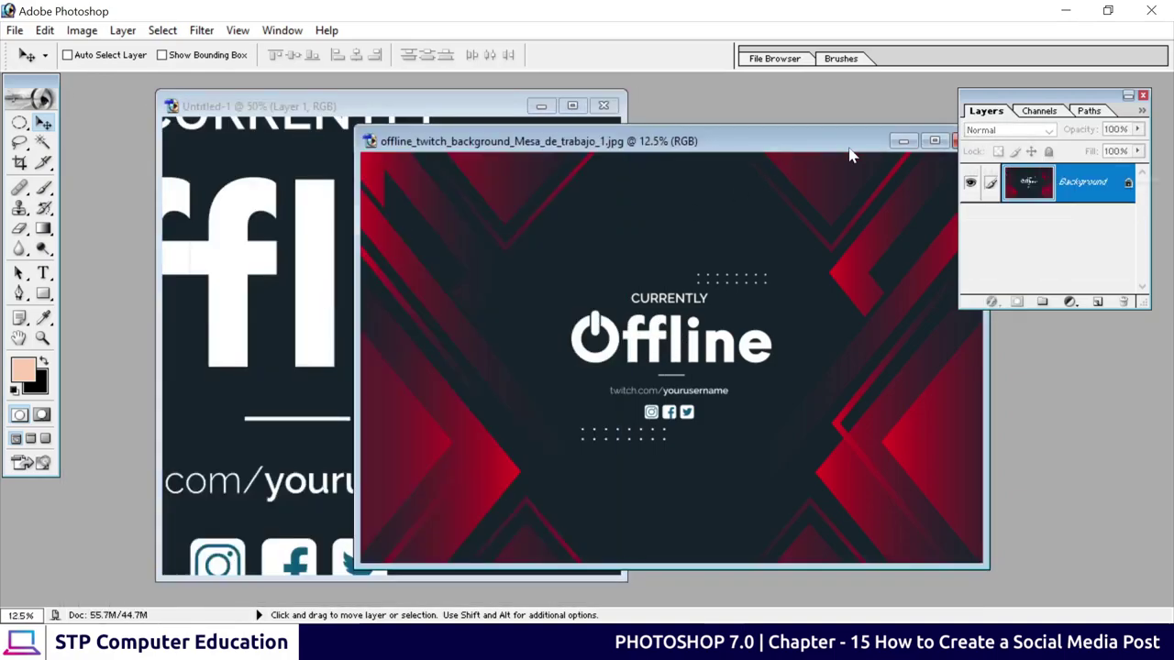
drag(851, 153, 711, 163)
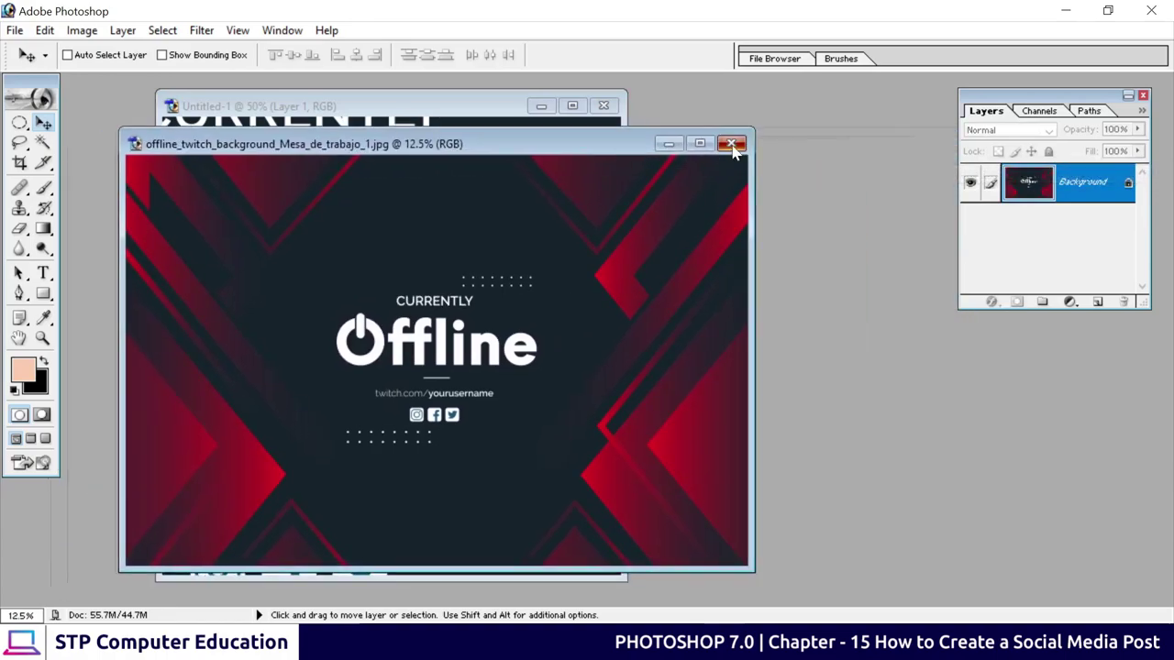
click(732, 143)
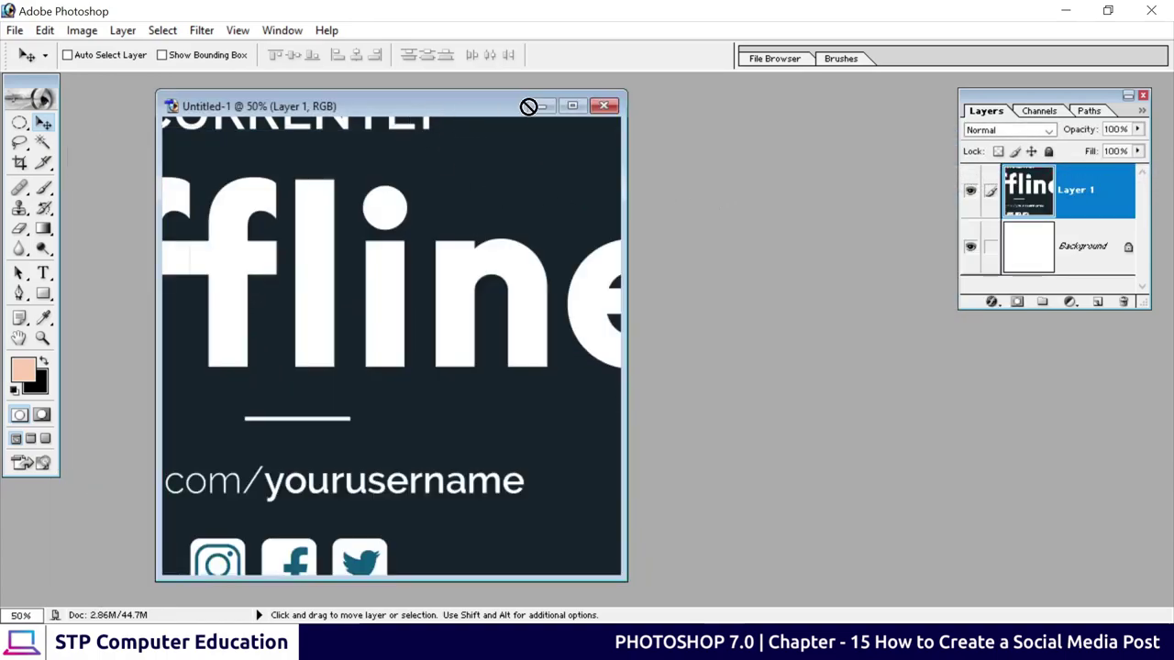
drag(523, 105, 707, 109)
Maximise Untitled-1, reposition the Layer 1 artwork and start Free Transform.
click(1046, 264)
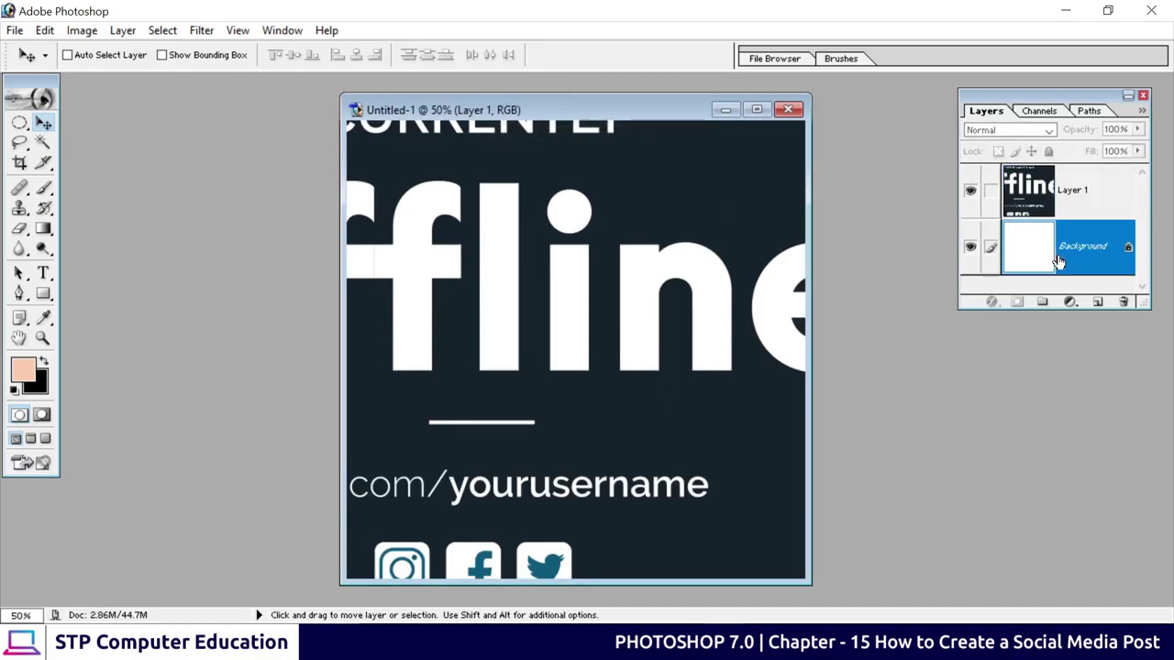
click(1046, 197)
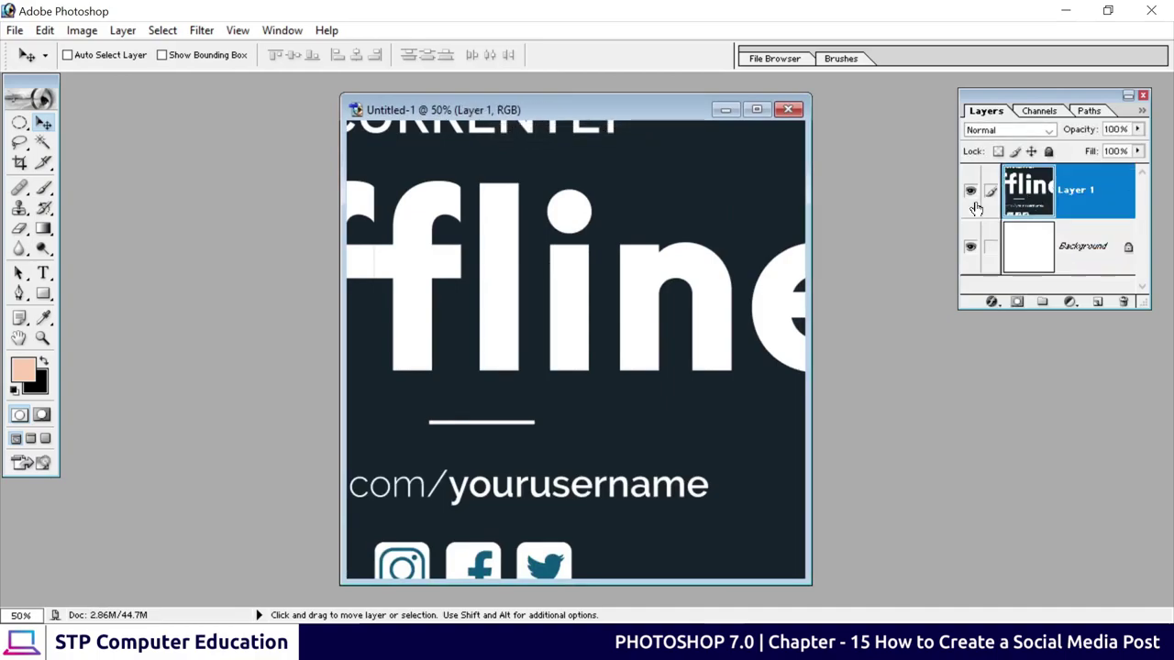
mouse_move(575, 257)
mouse_down()
mouse_move(716, 327)
mouse_move(855, 320)
mouse_up()
click(756, 109)
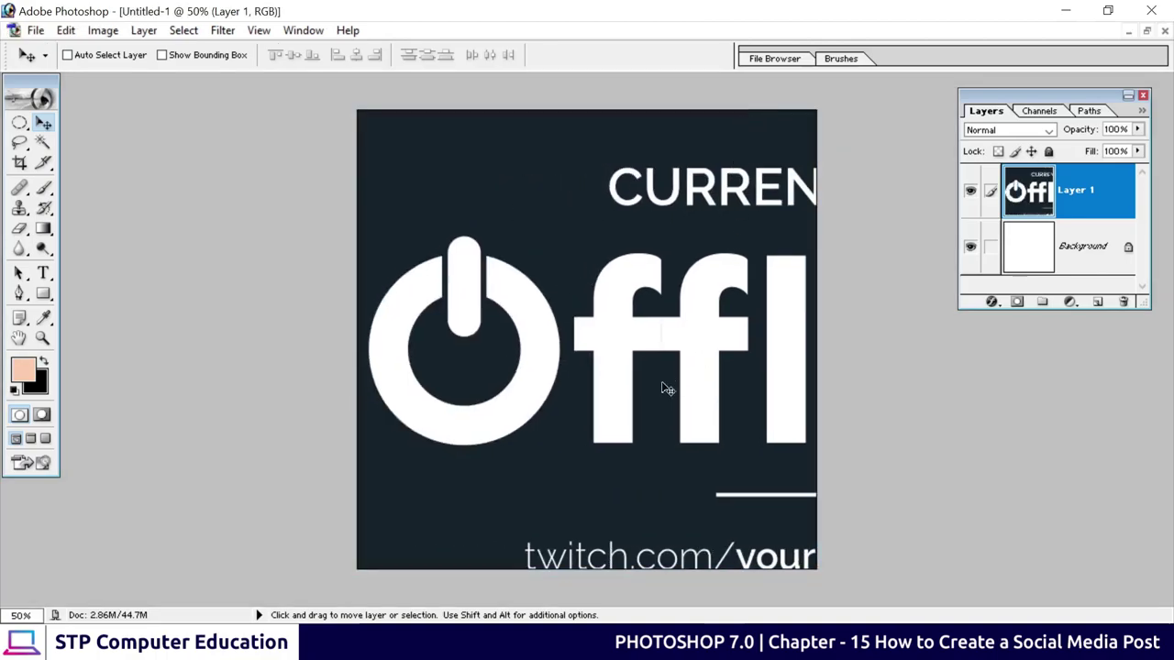
mouse_move(663, 388)
mouse_down()
mouse_move(566, 307)
mouse_move(600, 343)
mouse_move(542, 352)
mouse_up()
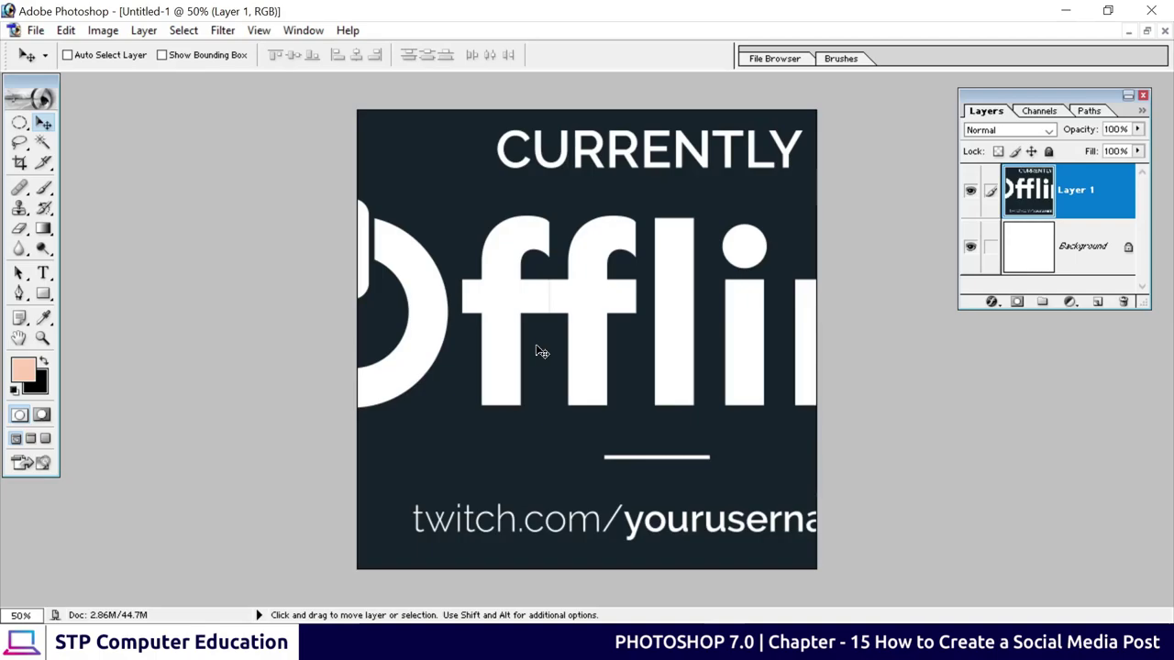
key(ctrl+t)
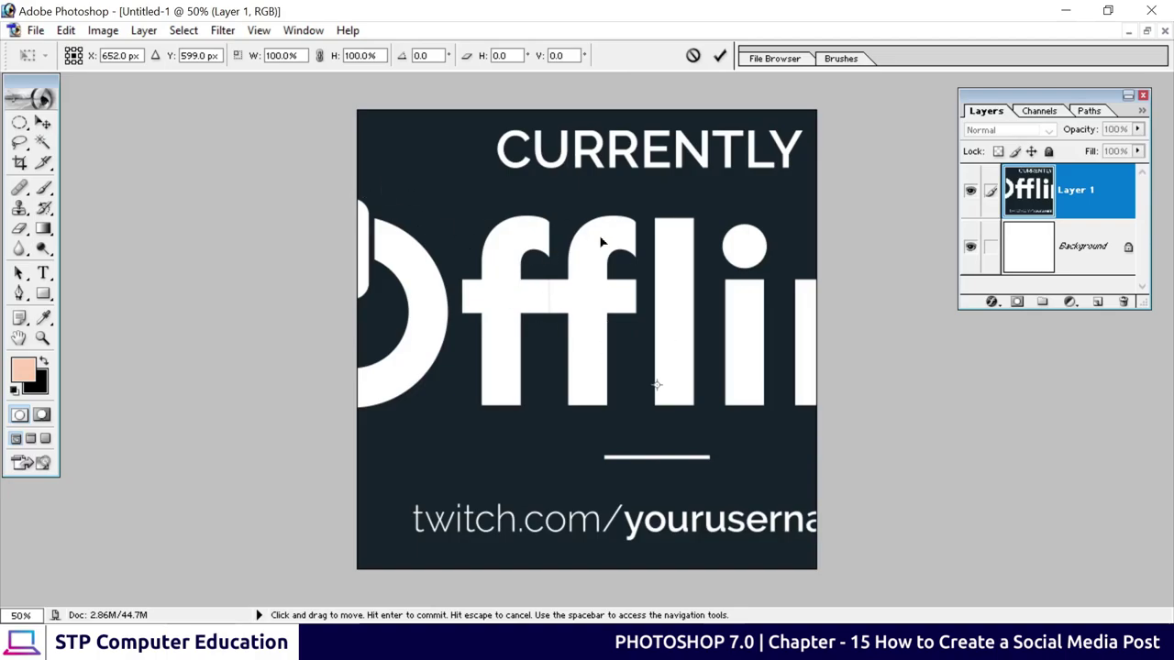
Shrink the Offline template to about a third and move it onto the square canvas.
scroll(513, 328, down, 3)
scroll(527, 323, down, 2)
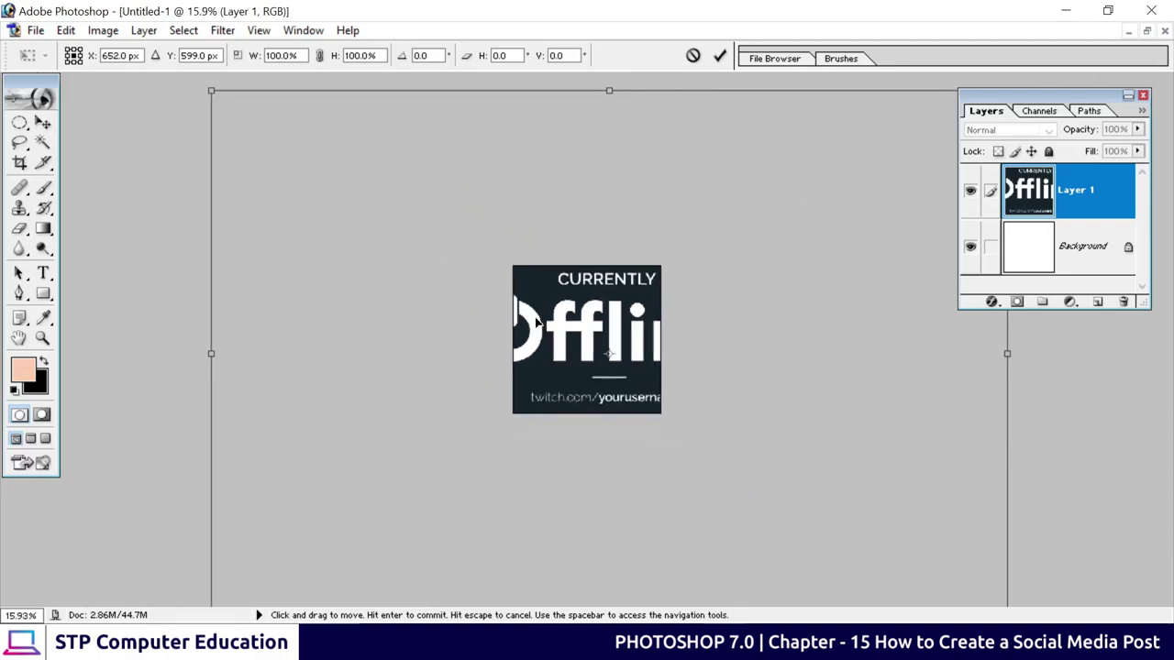
scroll(536, 321, down, 1)
scroll(536, 321, up, 1)
scroll(536, 321, up, 2)
scroll(536, 321, down, 3)
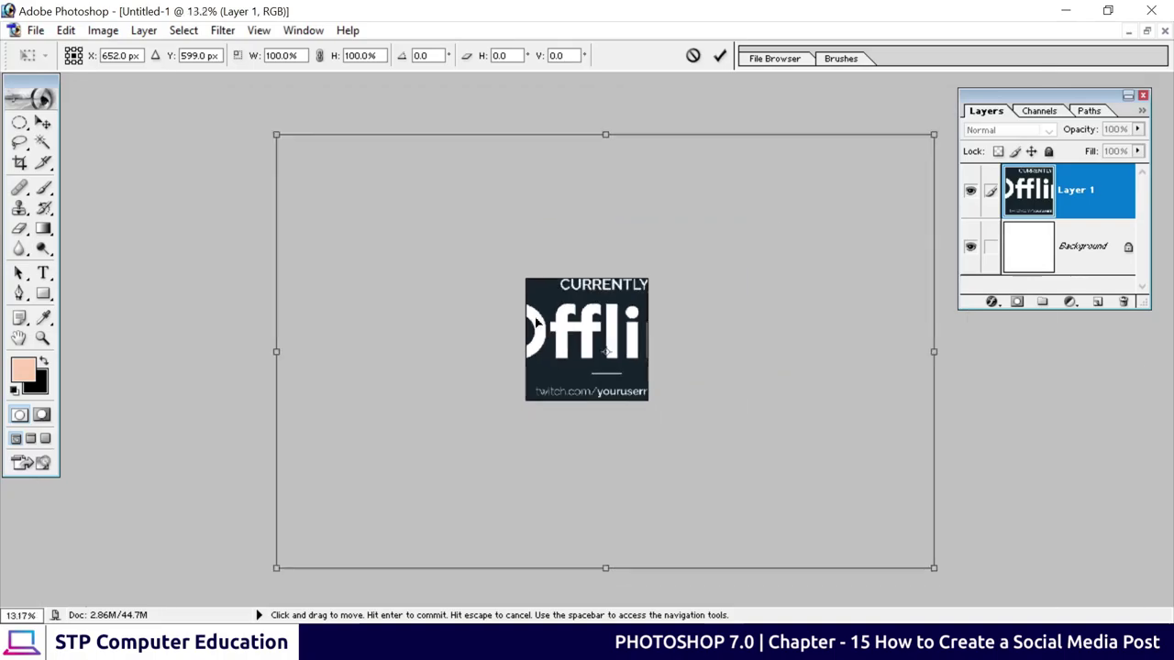
scroll(536, 321, down, 1)
scroll(536, 321, up, 2)
scroll(536, 321, up, 2)
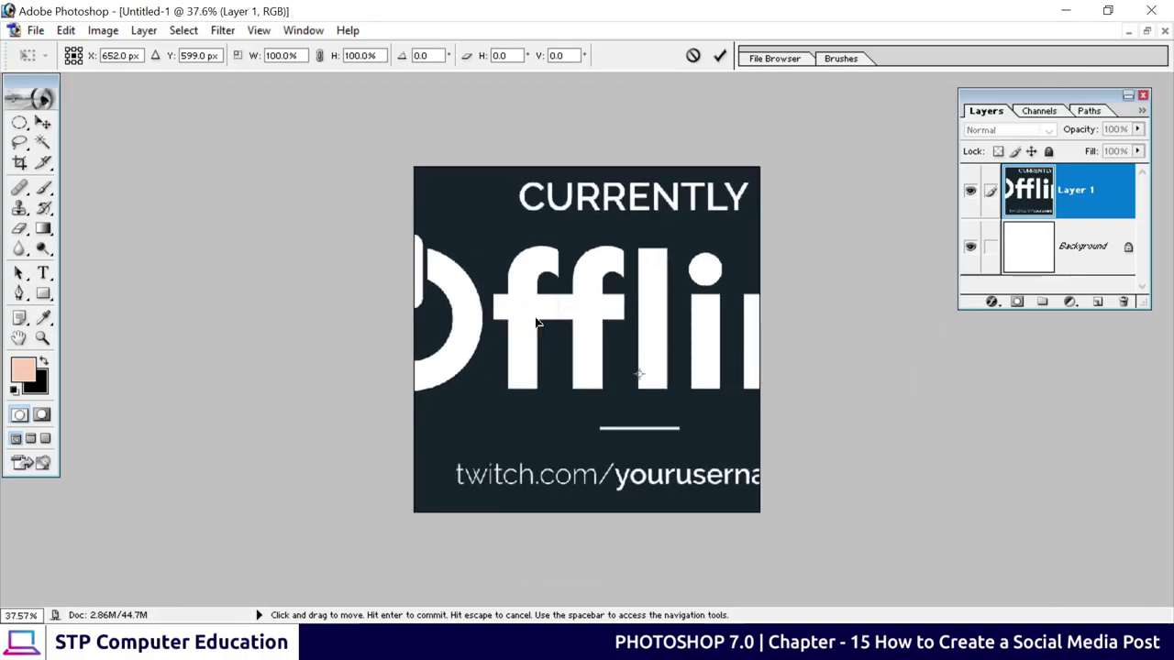
scroll(536, 321, down, 3)
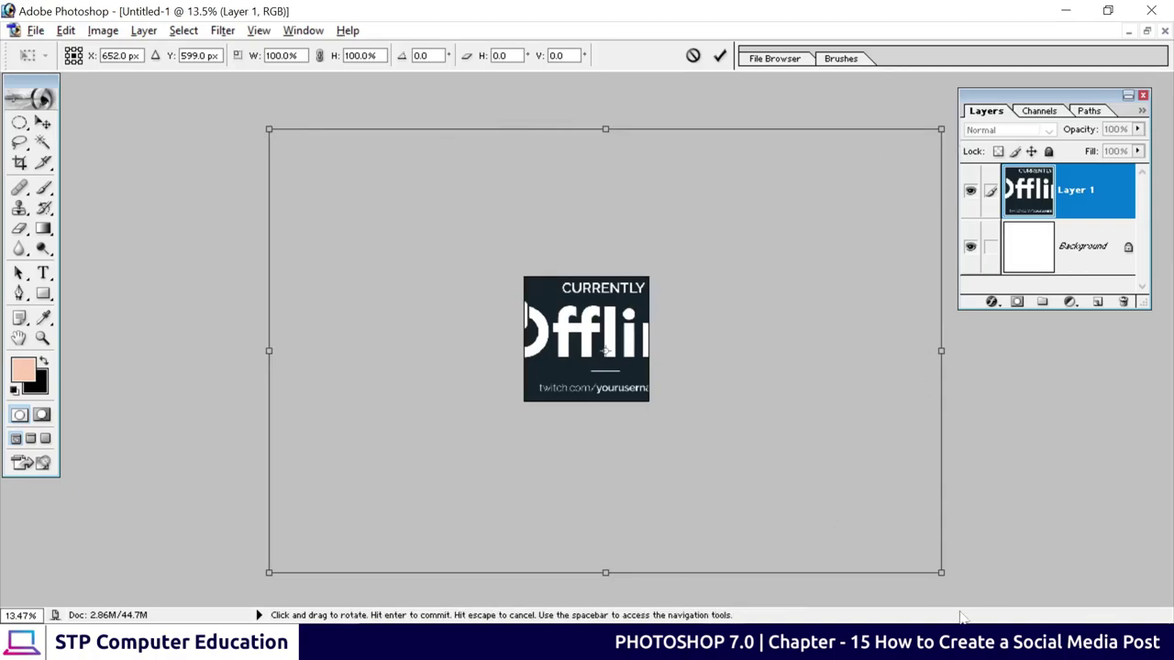
drag(940, 573, 672, 460)
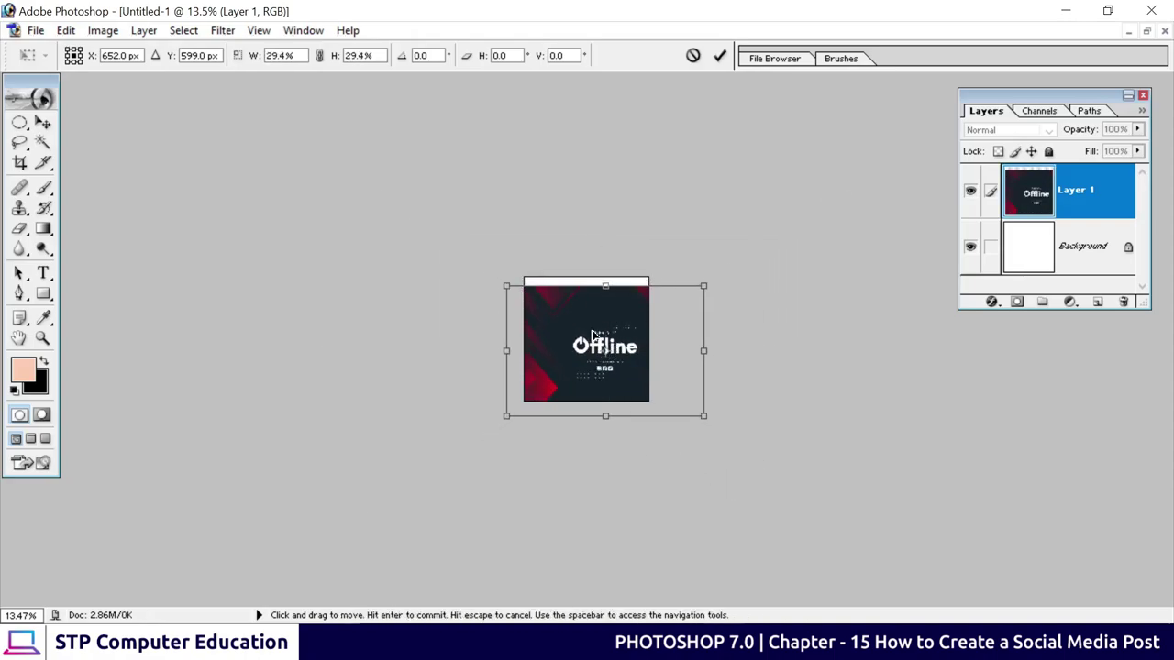
drag(605, 320, 608, 302)
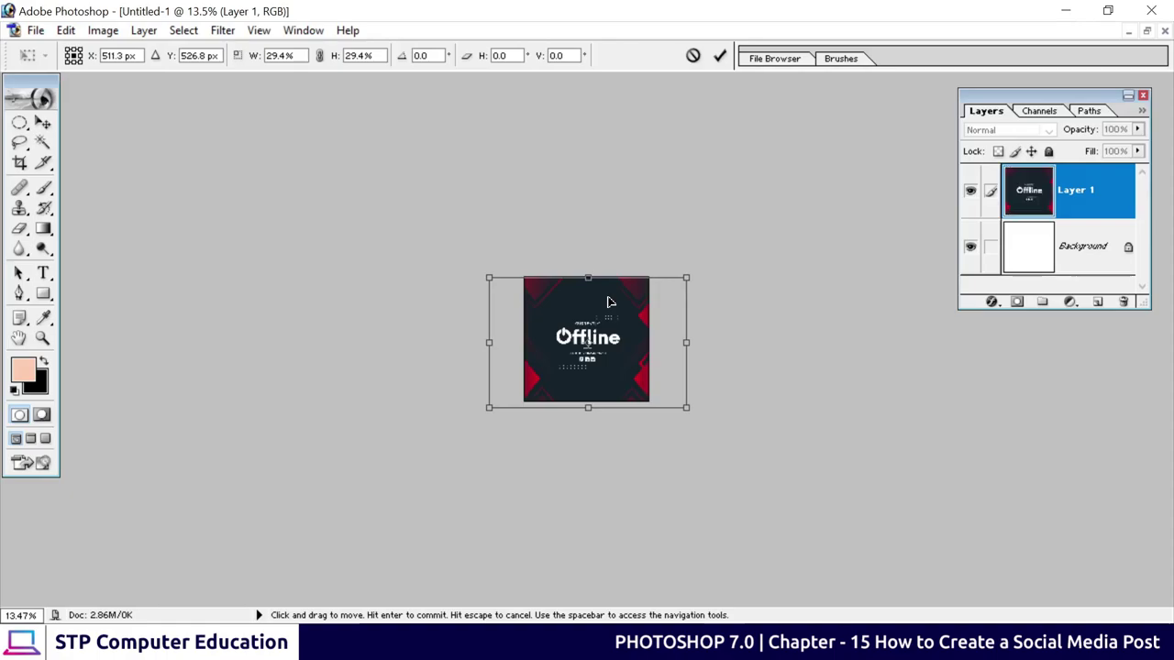
drag(686, 407, 678, 403)
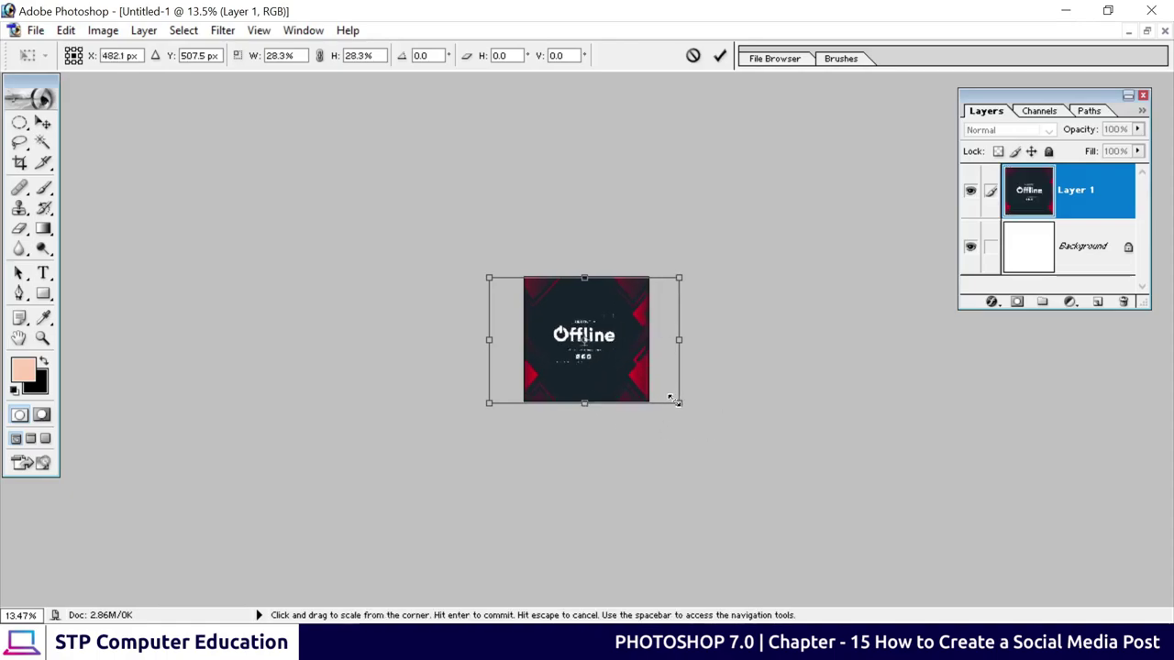
Zoom in, nudge the template slightly right so it fills the canvas, and commit.
key(ctrl+plus)
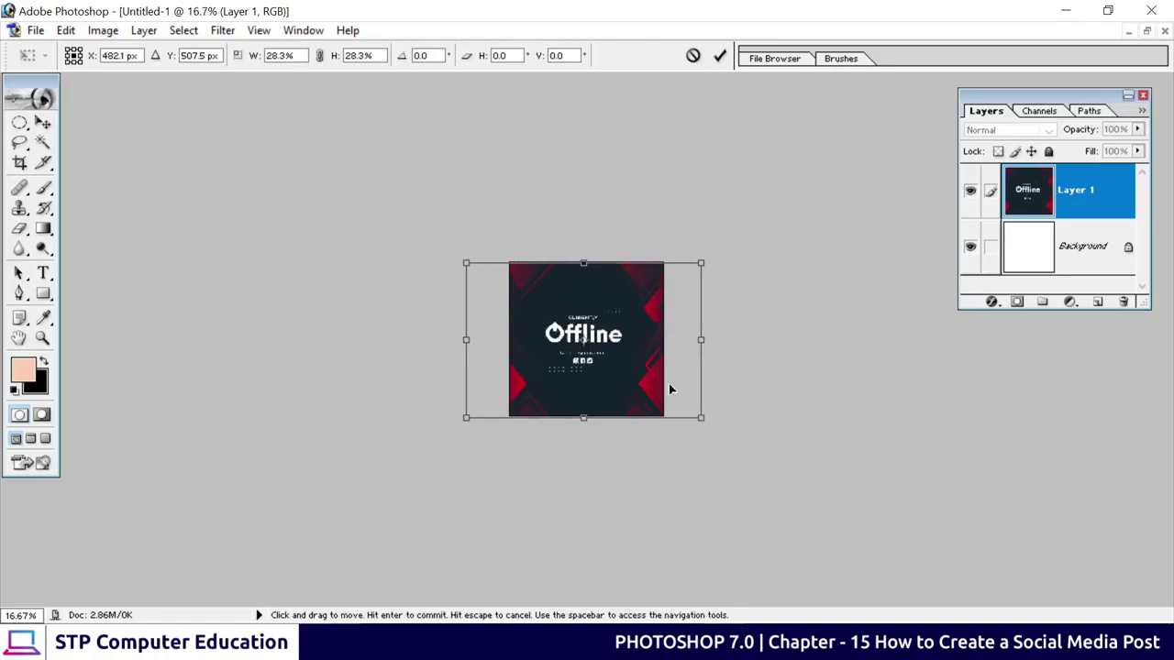
key(ctrl+plus)
key(ctrl+plus)
key(ctrl+plus)
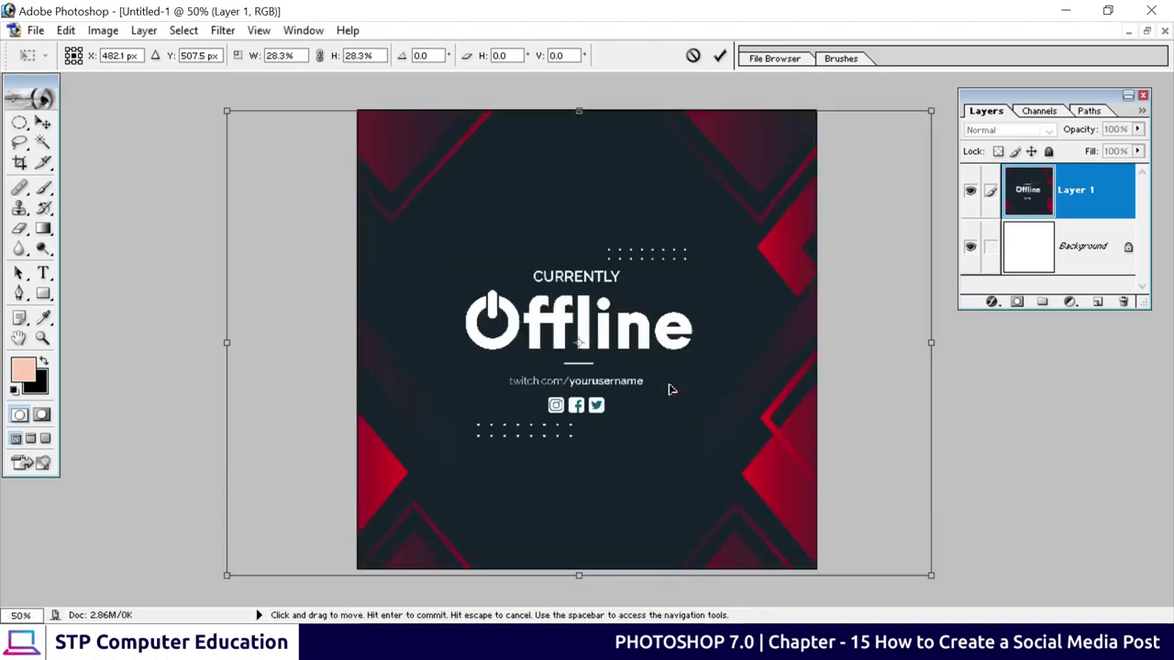
drag(580, 287, 592, 287)
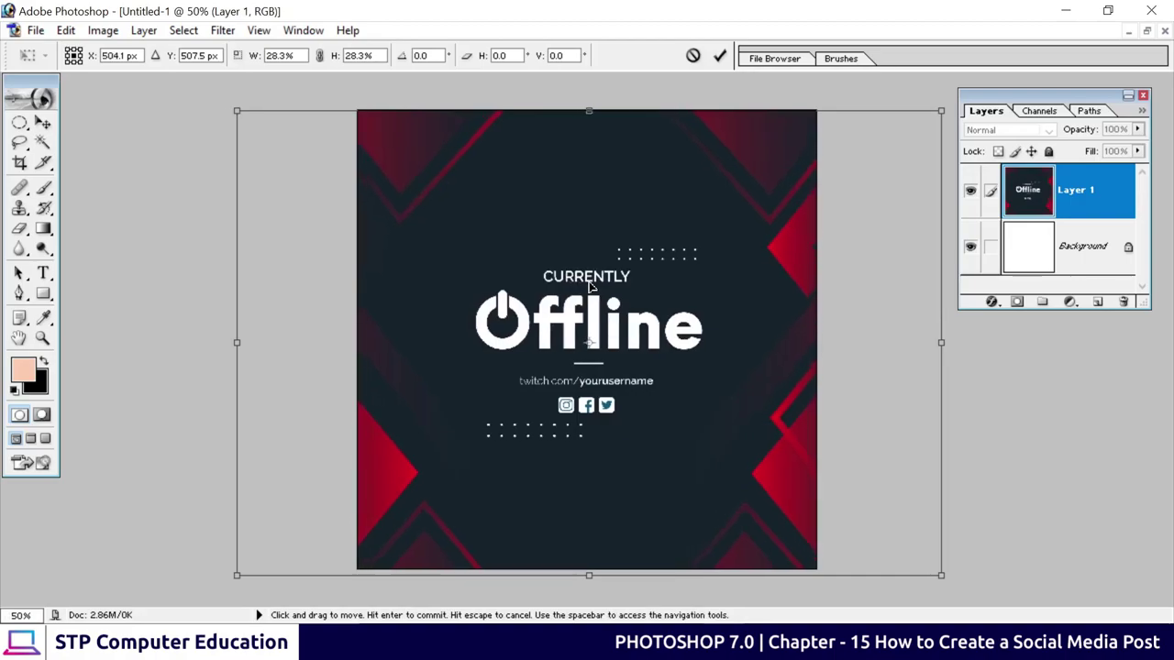
click(720, 55)
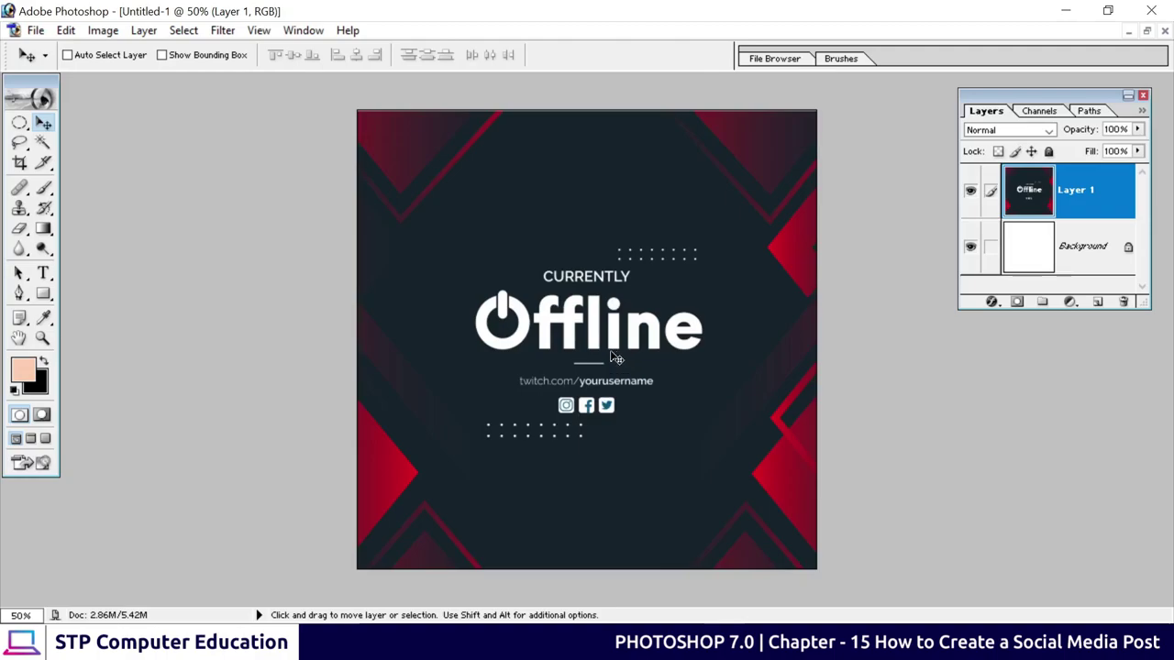
Lasso a freehand outline around the central Offline text, link and social icons.
mouse_move(20, 143)
mouse_down()
mouse_move(124, 158)
mouse_move(143, 140)
mouse_up()
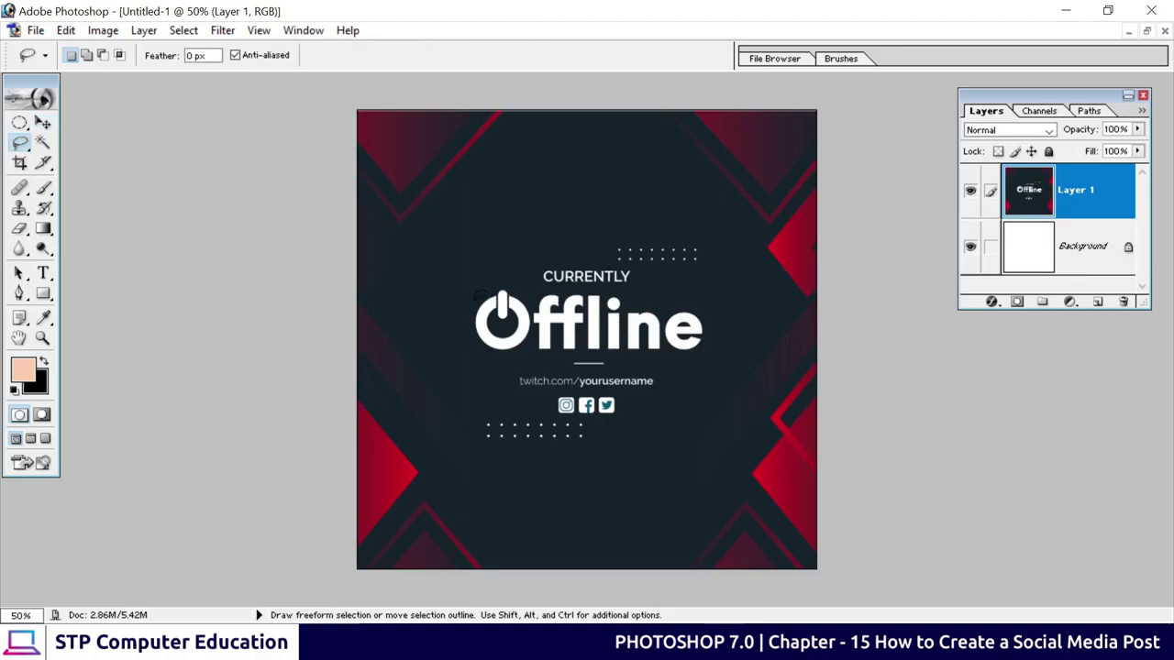
drag(470, 295, 604, 242)
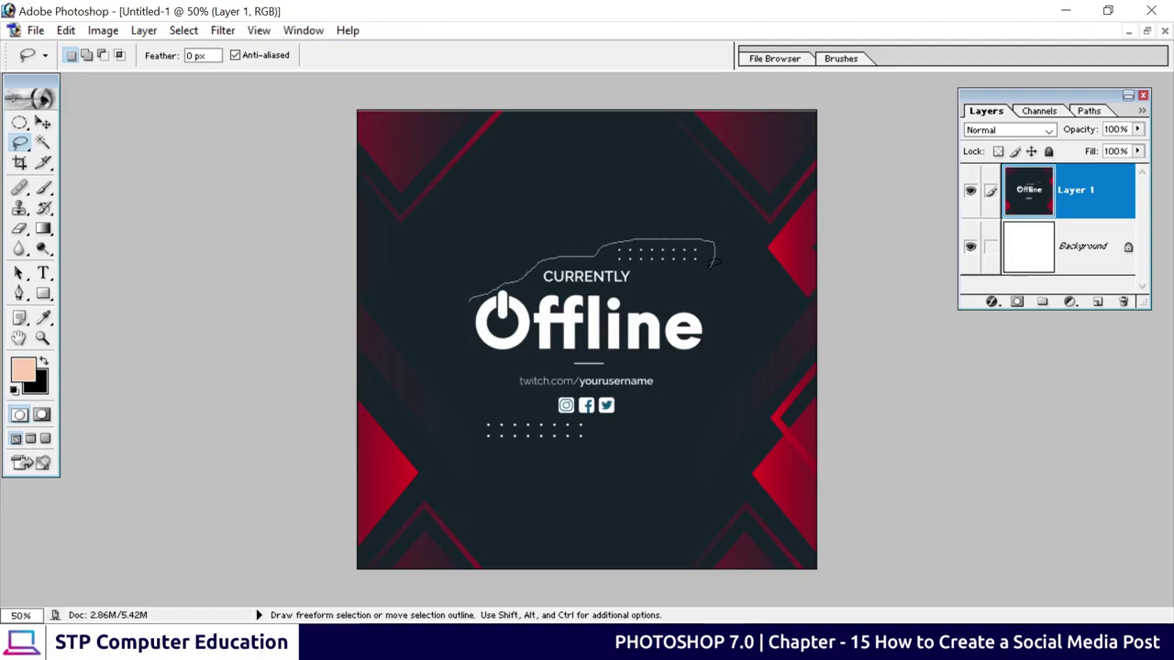
drag(665, 283, 702, 298)
mouse_move(628, 408)
mouse_down()
mouse_move(563, 446)
mouse_move(485, 438)
mouse_up()
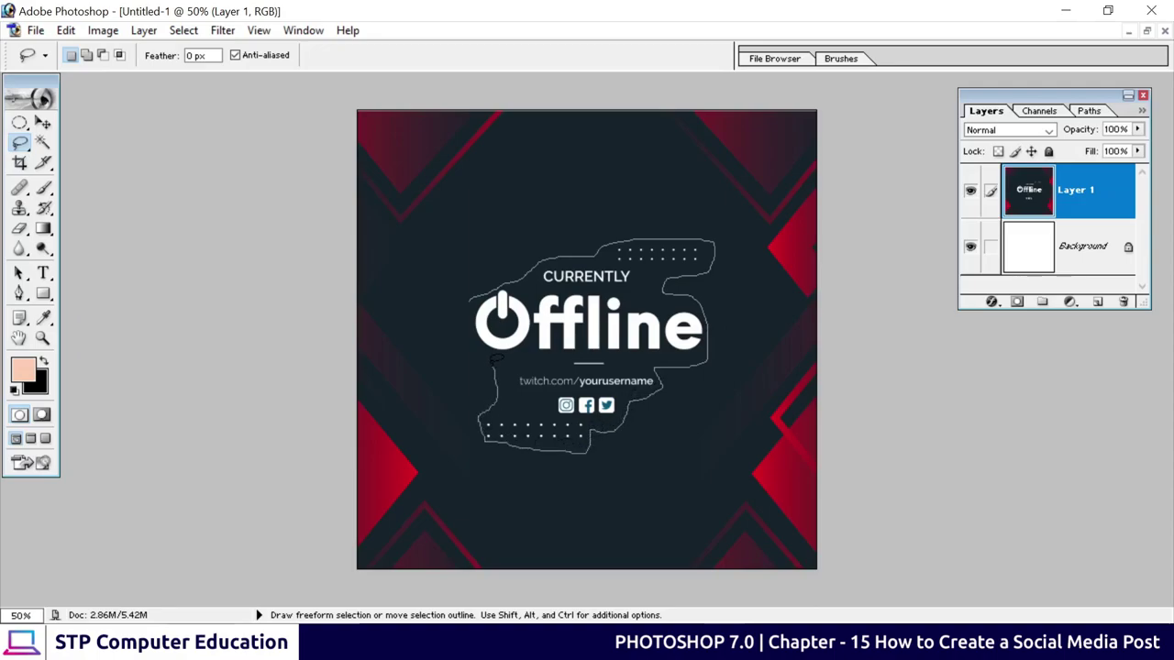
drag(474, 296, 471, 297)
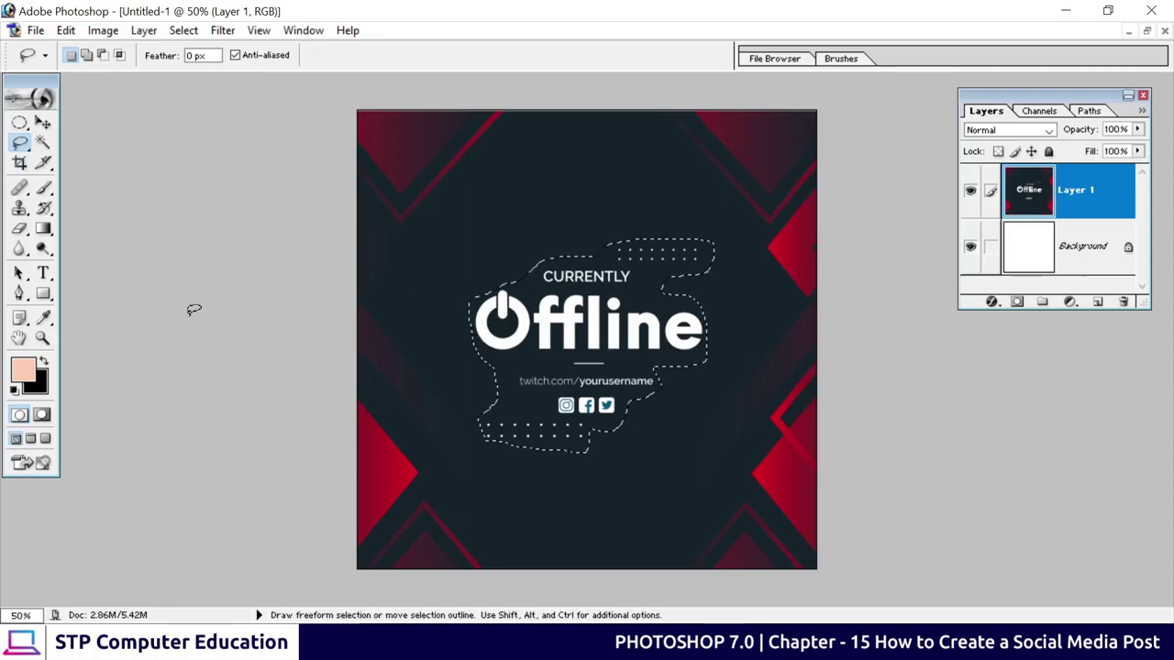
Sample the dark background shade 16232B from the canvas as the foreground colour.
click(23, 370)
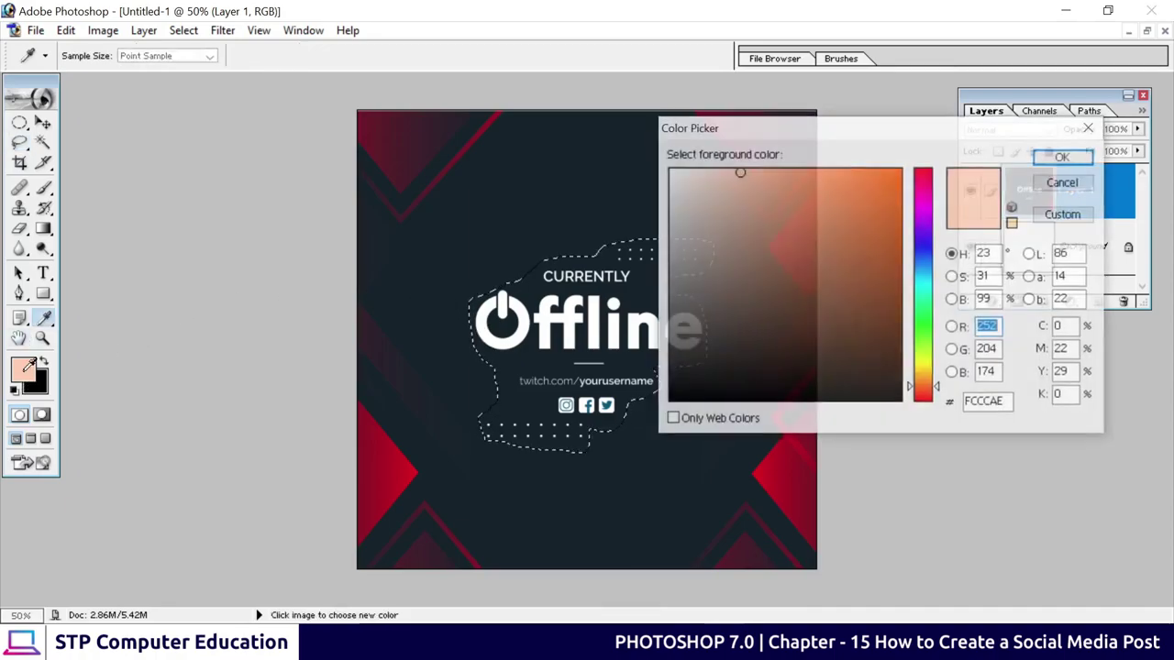
click(529, 288)
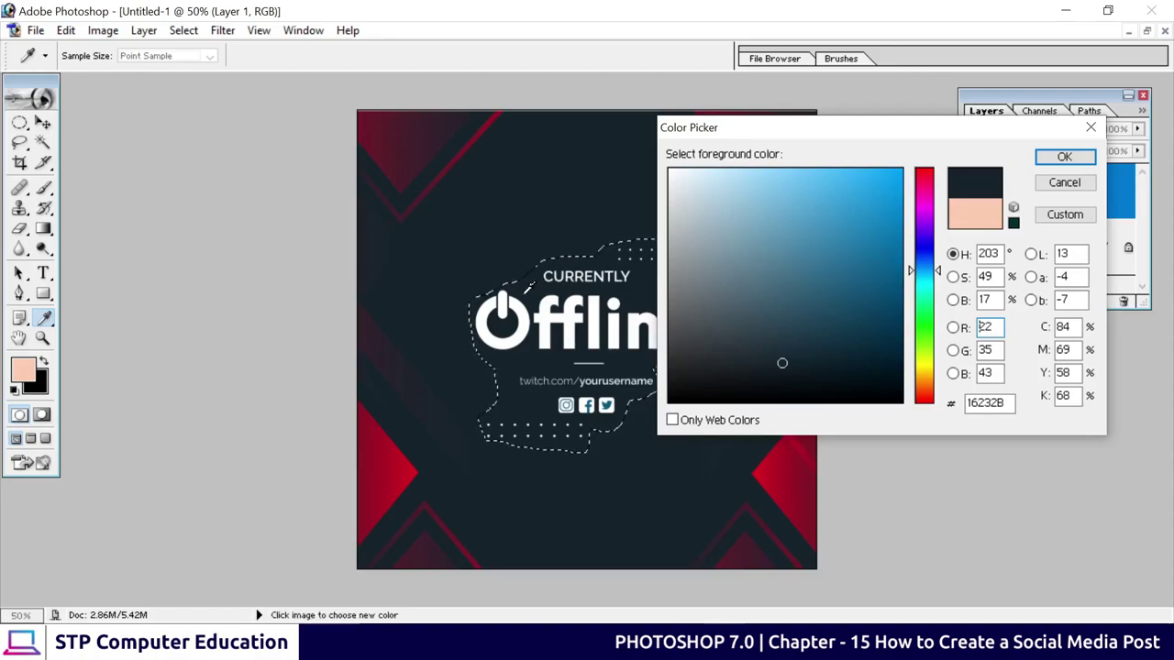
click(1066, 157)
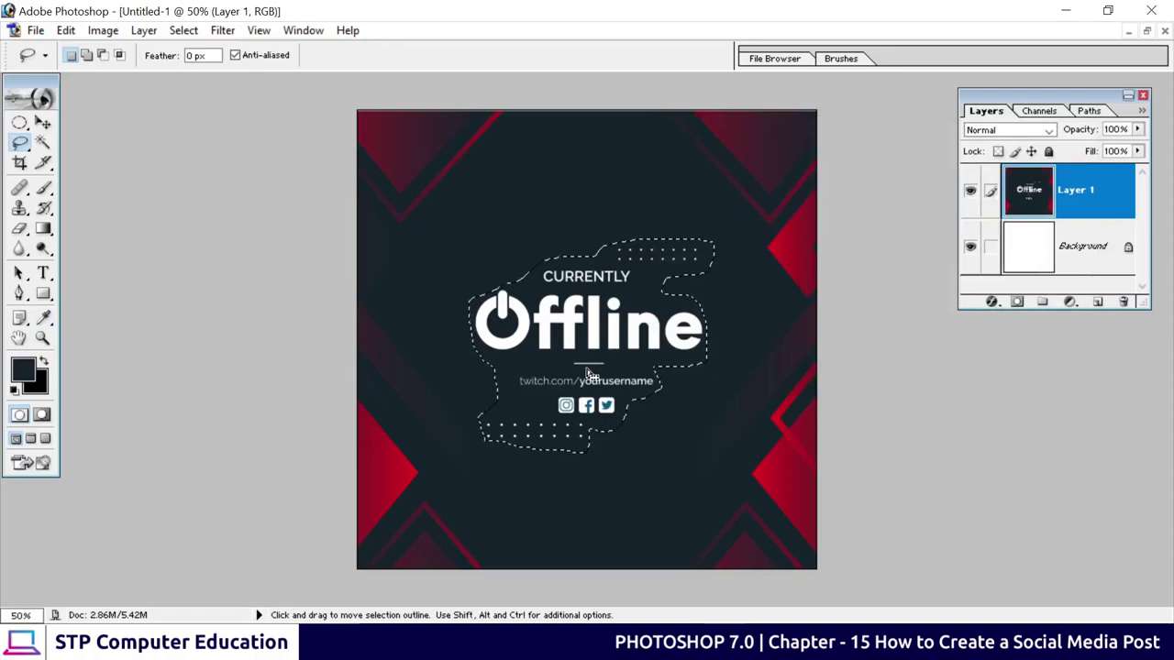
Fill the selected text and icons with the dark 16232B tone and deselect.
key(alt+BackSpace)
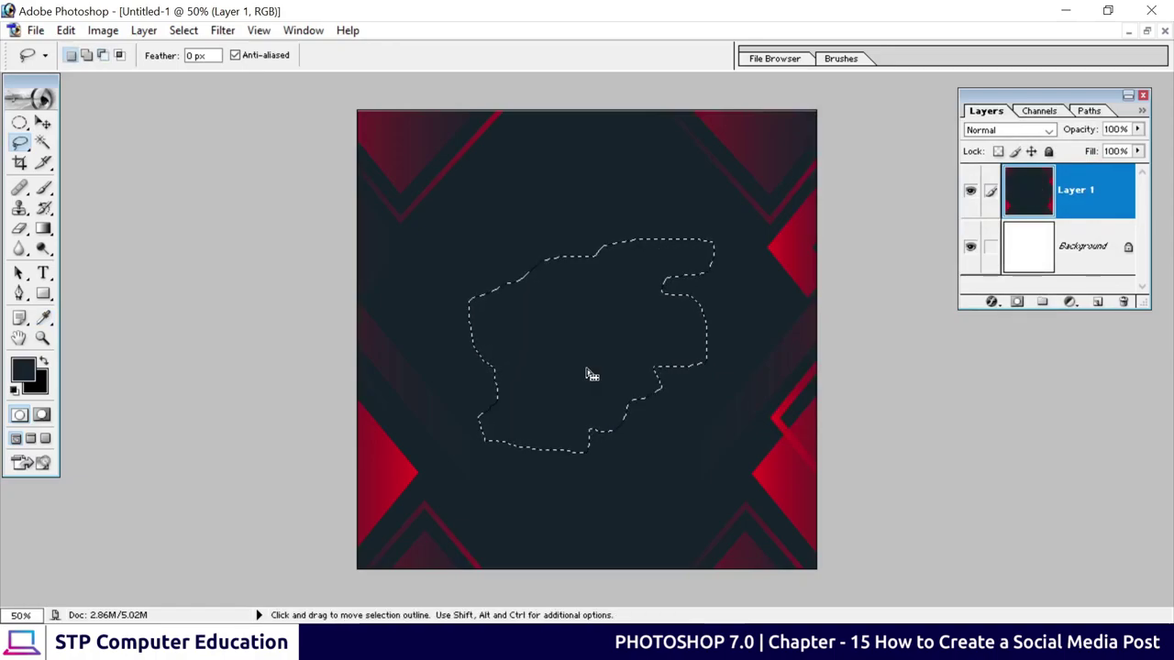
key(v)
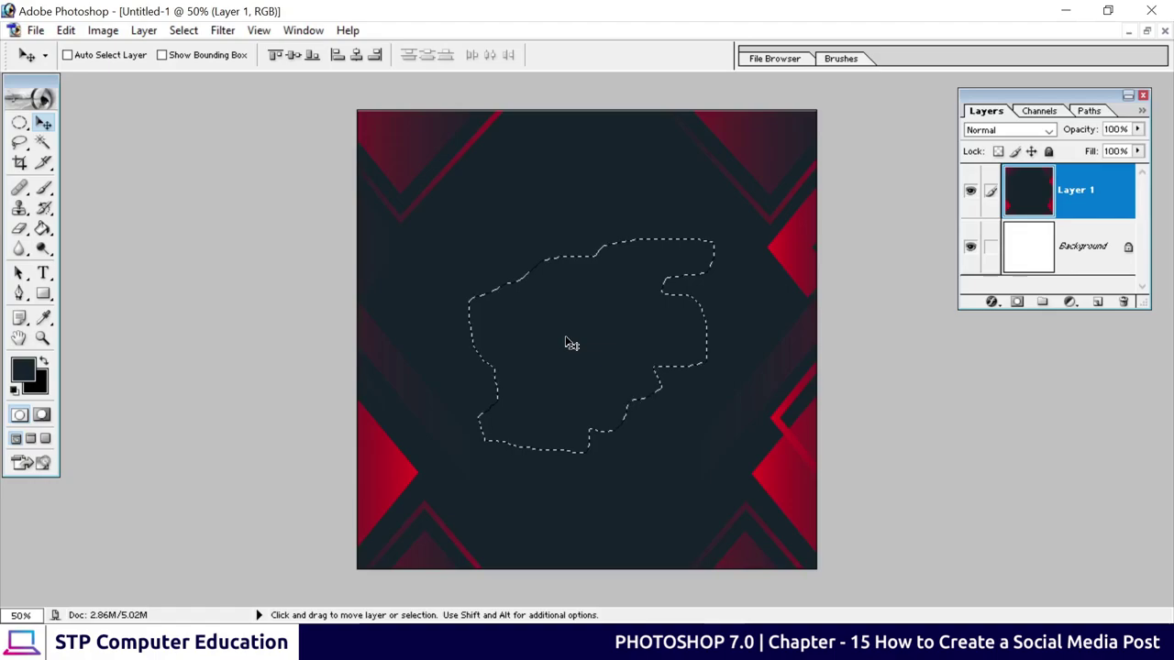
key(ctrl+d)
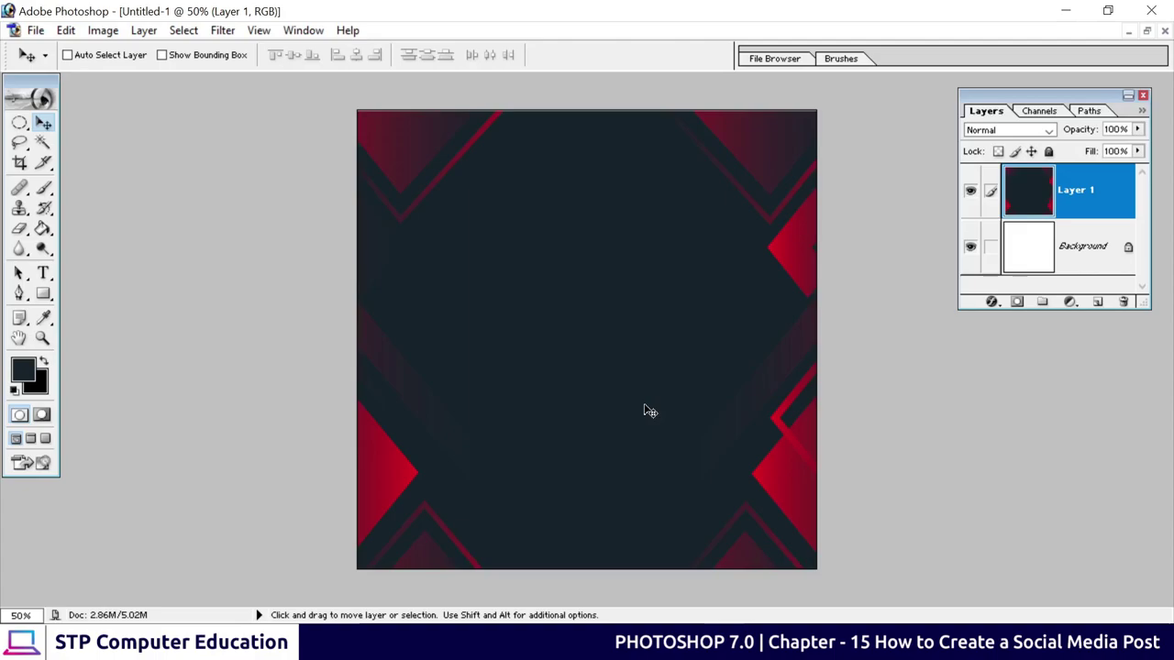
Add a text layer near the top of the post and make its text white.
click(44, 272)
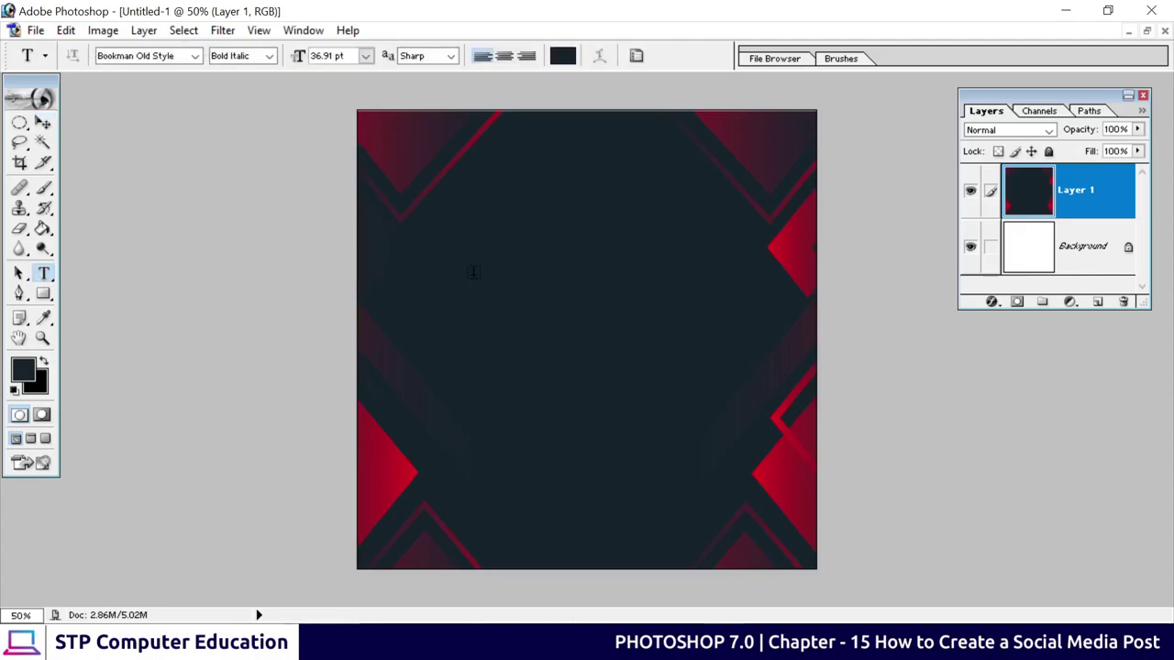
click(495, 259)
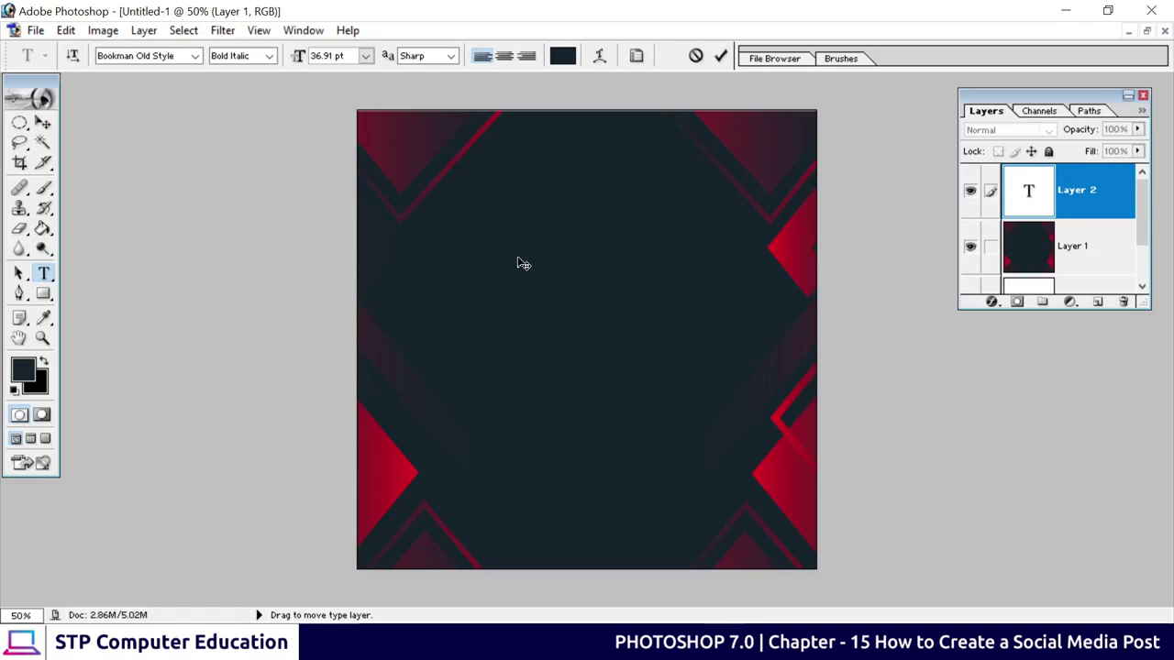
text(BIG SALE)
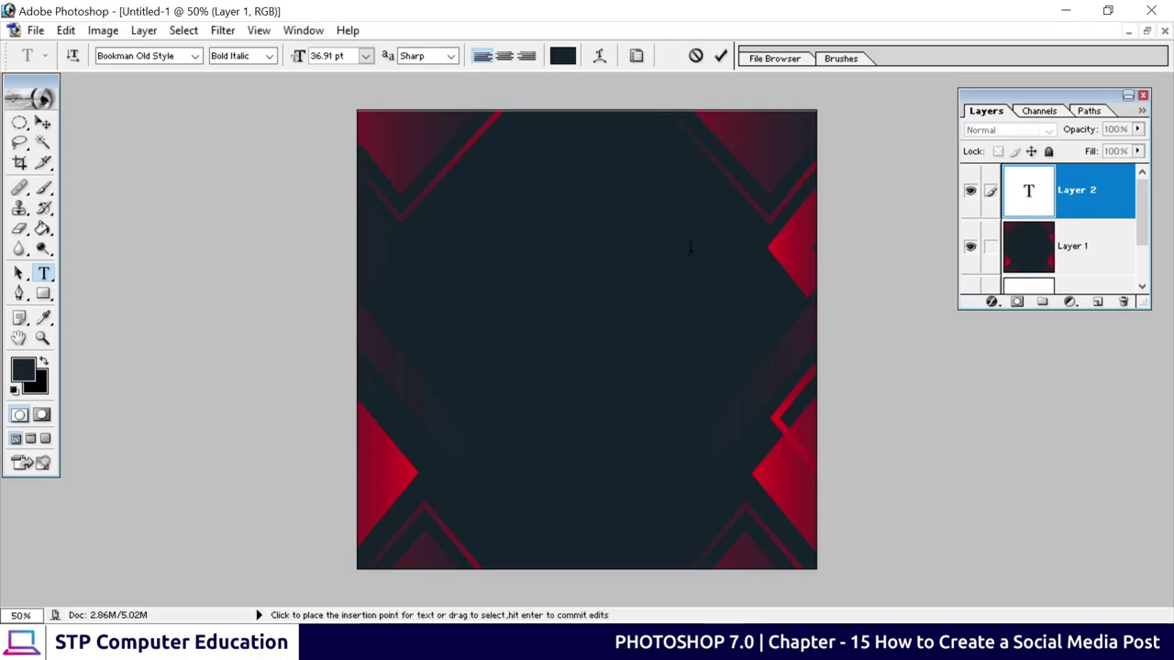
drag(707, 243, 474, 247)
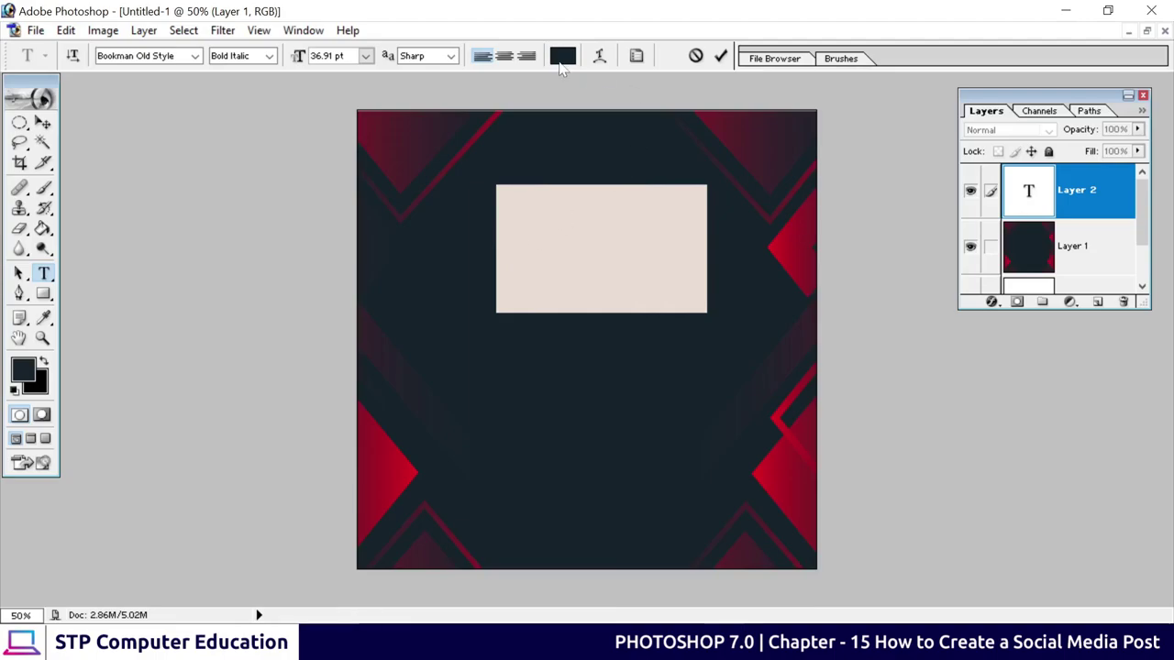
click(562, 56)
click(670, 172)
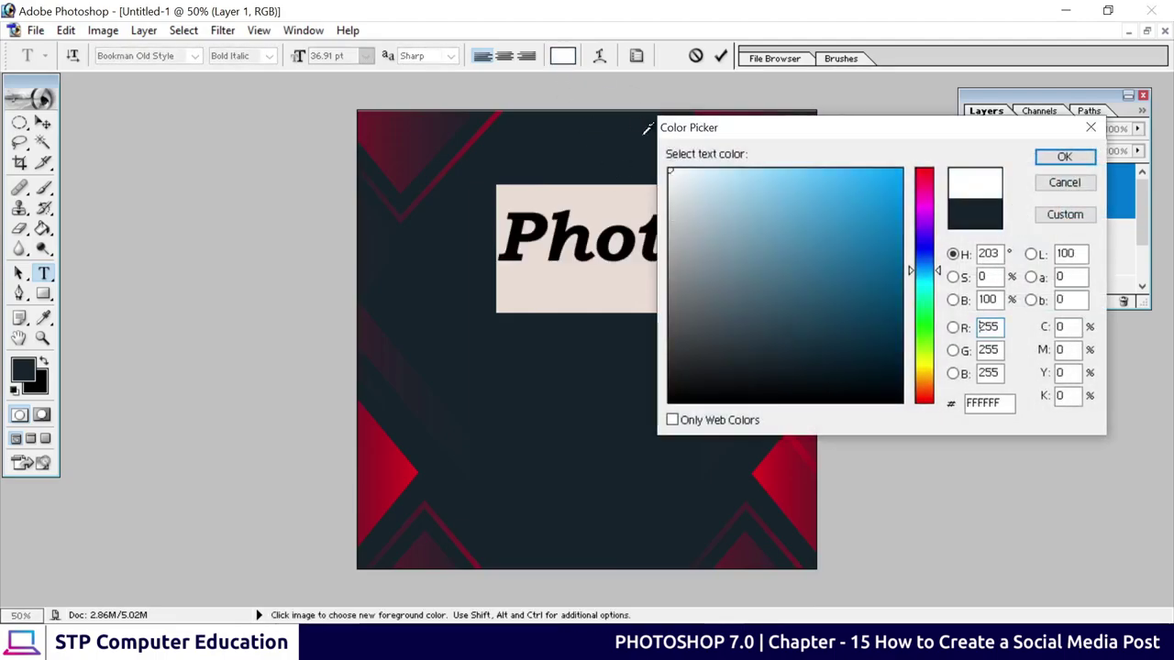
click(1064, 157)
Edit the heading to read 'PhotoShop', commit it, and move it left onto the canvas.
click(684, 256)
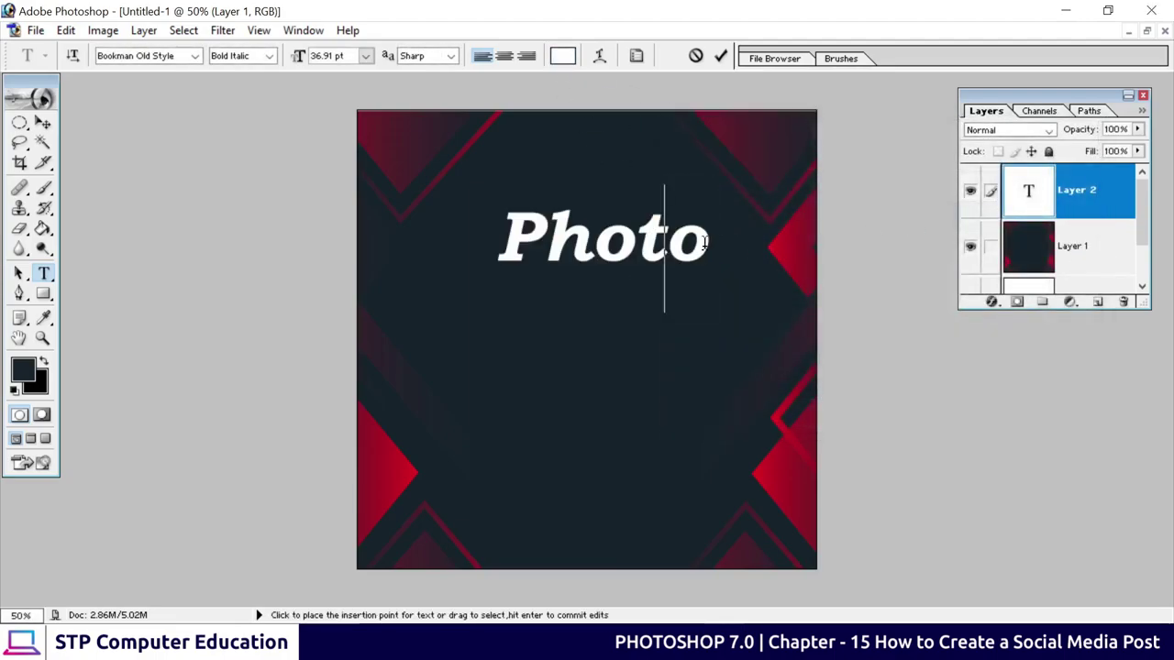
click(700, 271)
text(SH)
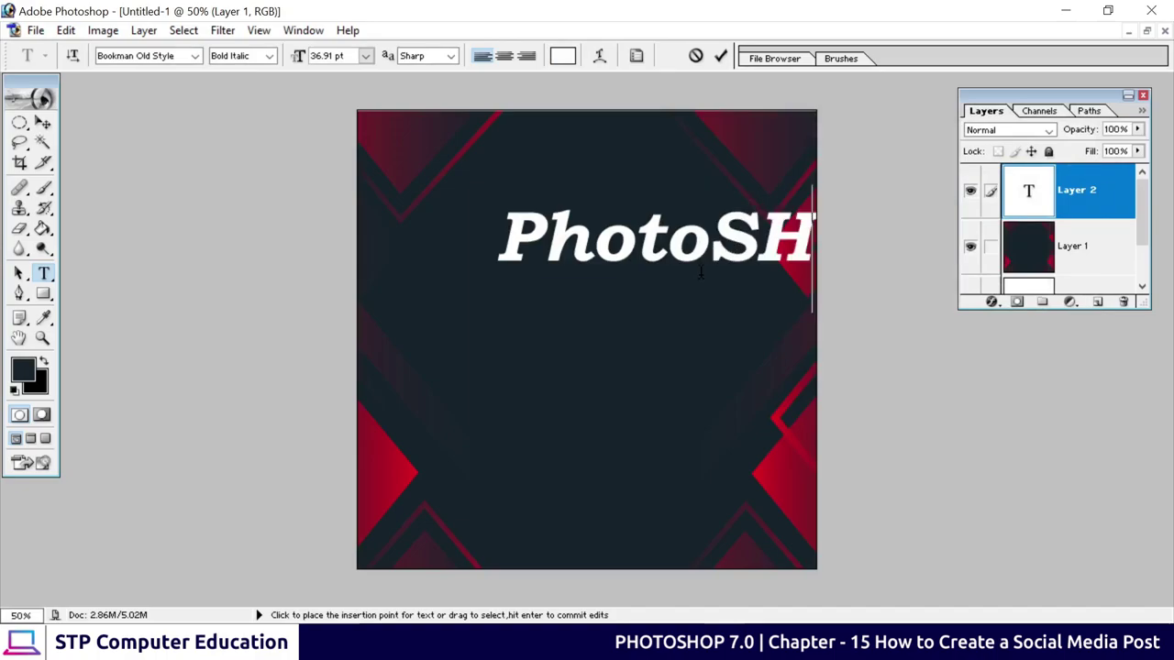
key(BackSpace)
text(h)
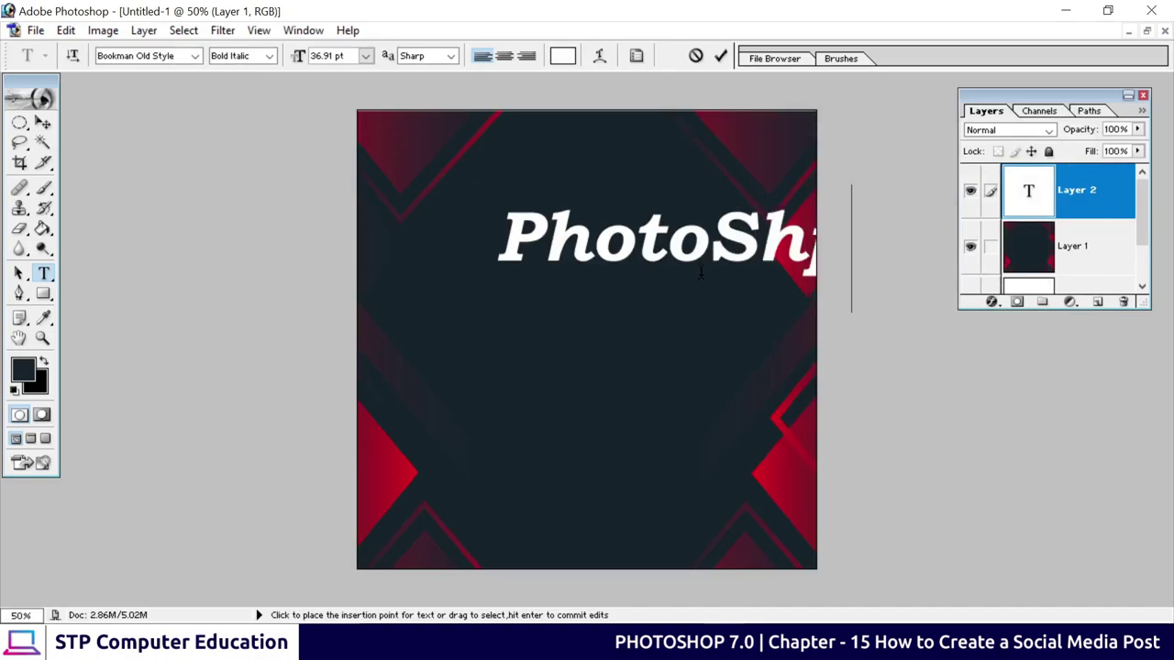
text(pp)
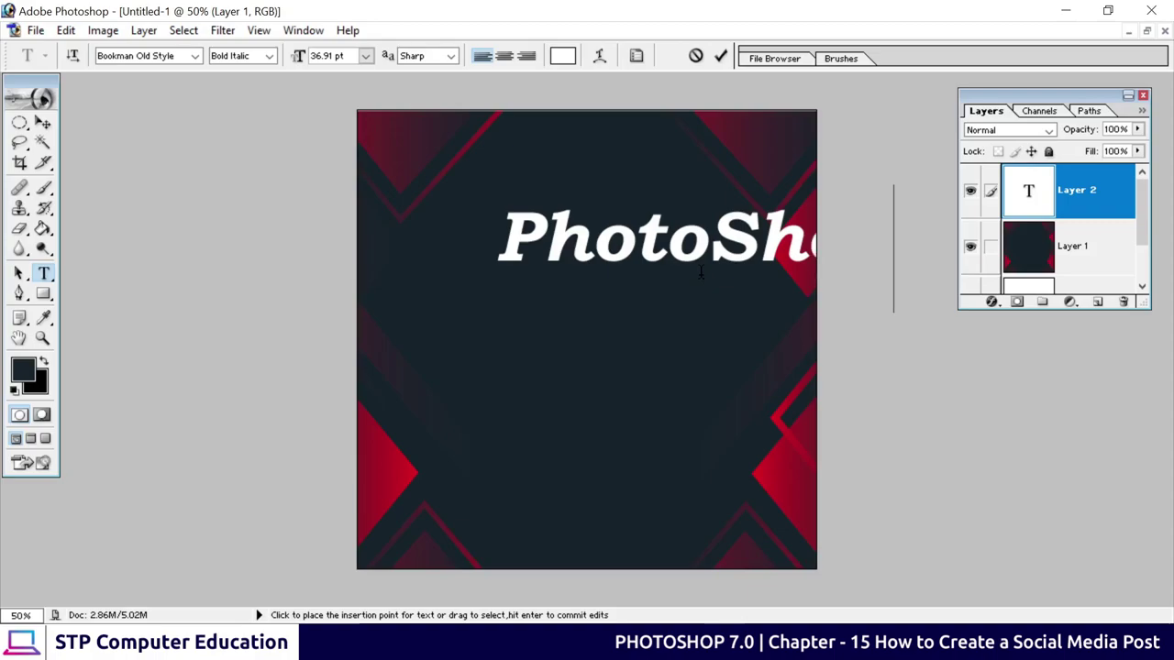
click(721, 56)
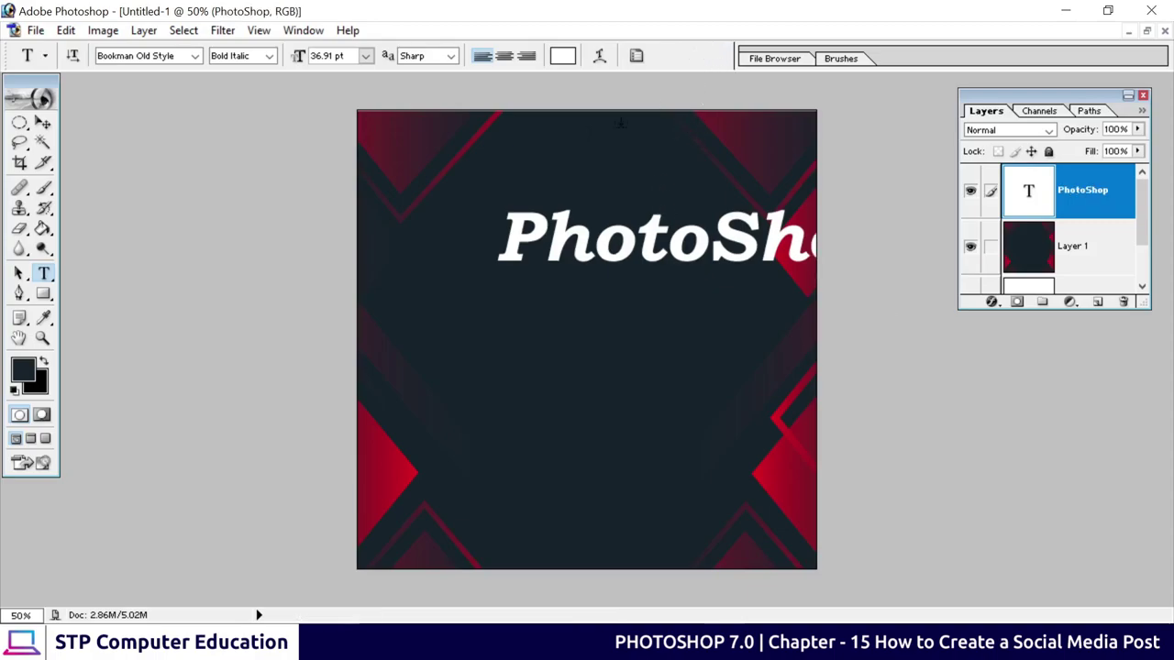
click(43, 122)
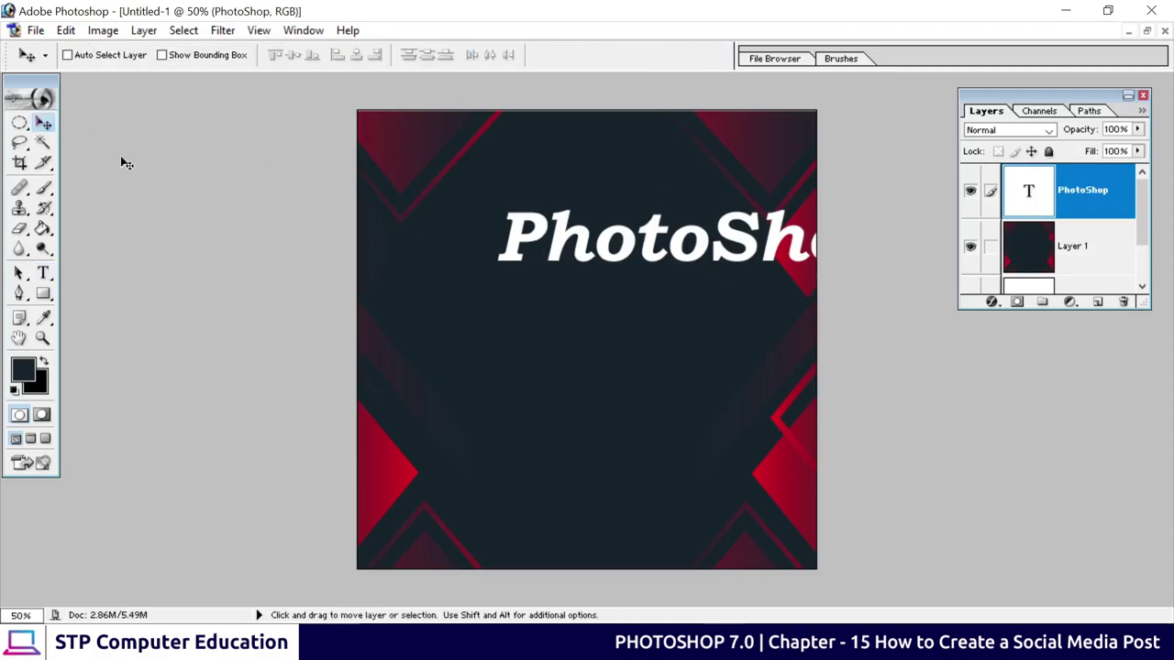
drag(530, 240, 437, 249)
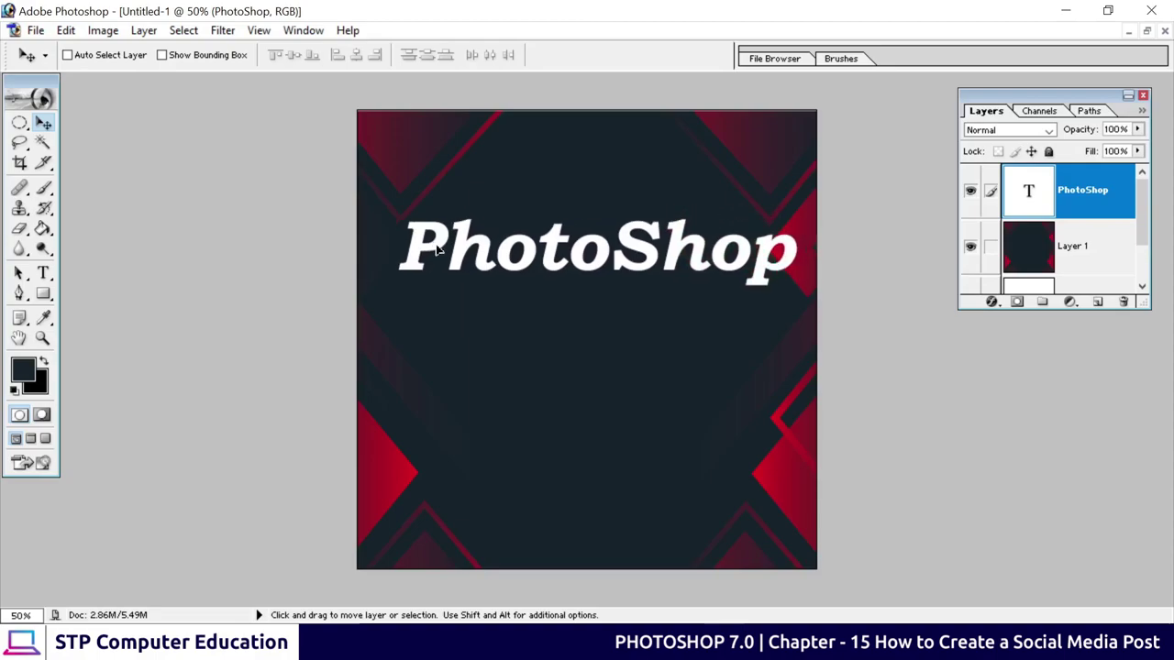
Scale the PhotoShop heading down to about 76%.
key(ctrl+t)
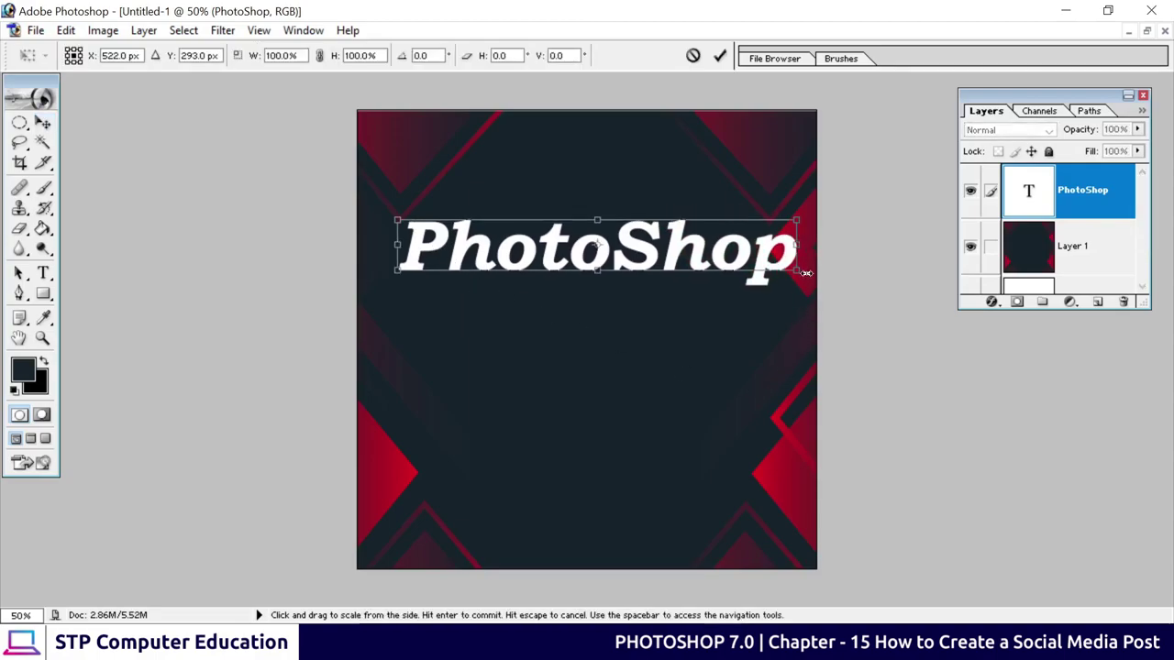
drag(800, 275, 703, 259)
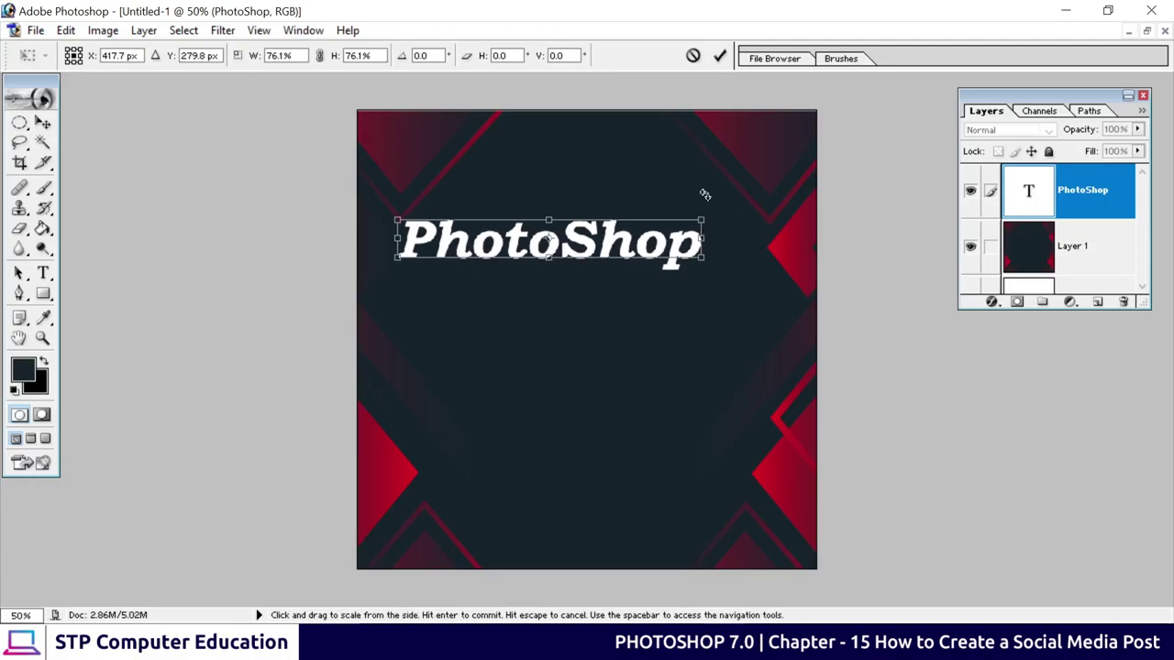
click(722, 55)
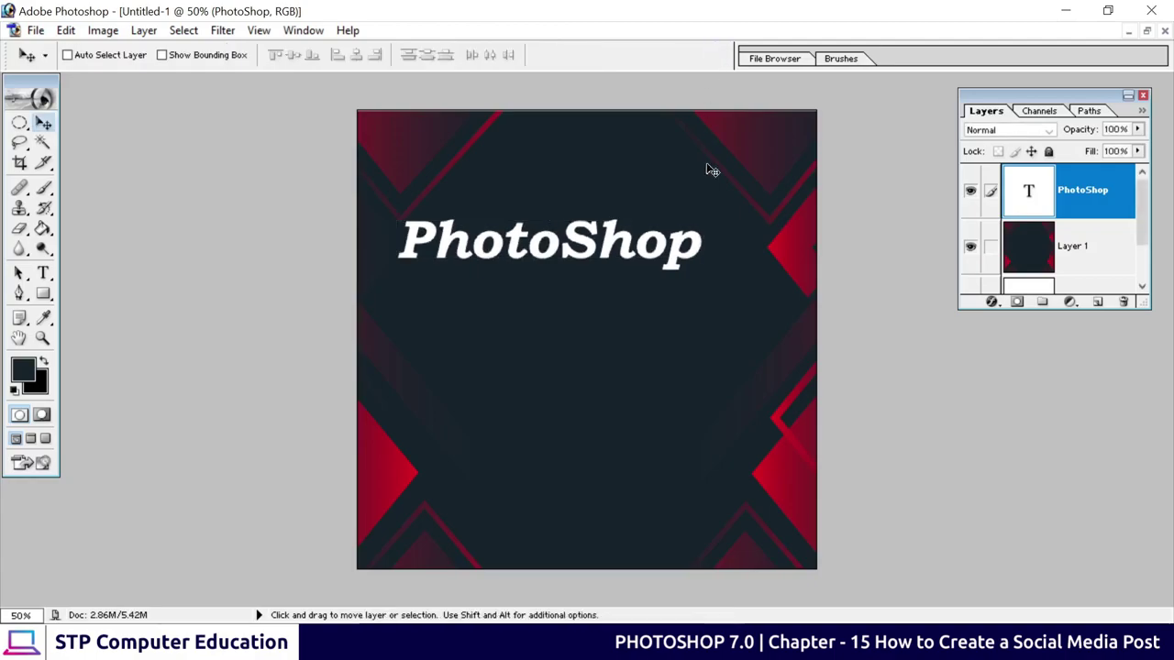
Append '7.0' to the heading so it reads 'PhotoShop 7.0'.
click(43, 273)
click(698, 243)
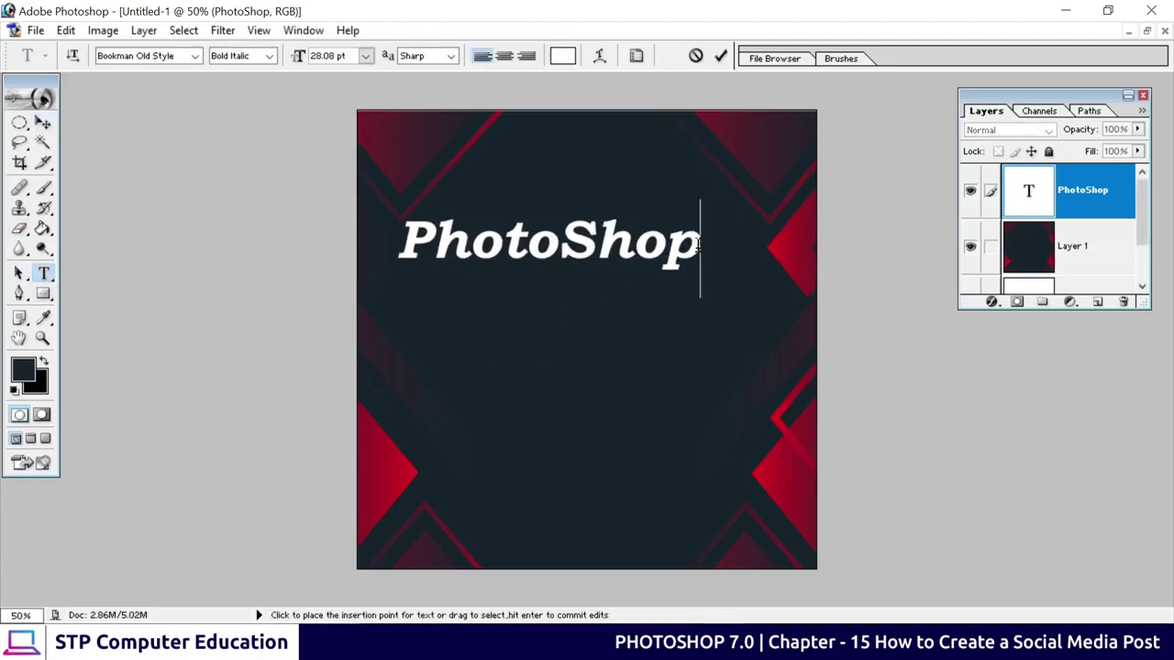
text( 7.0)
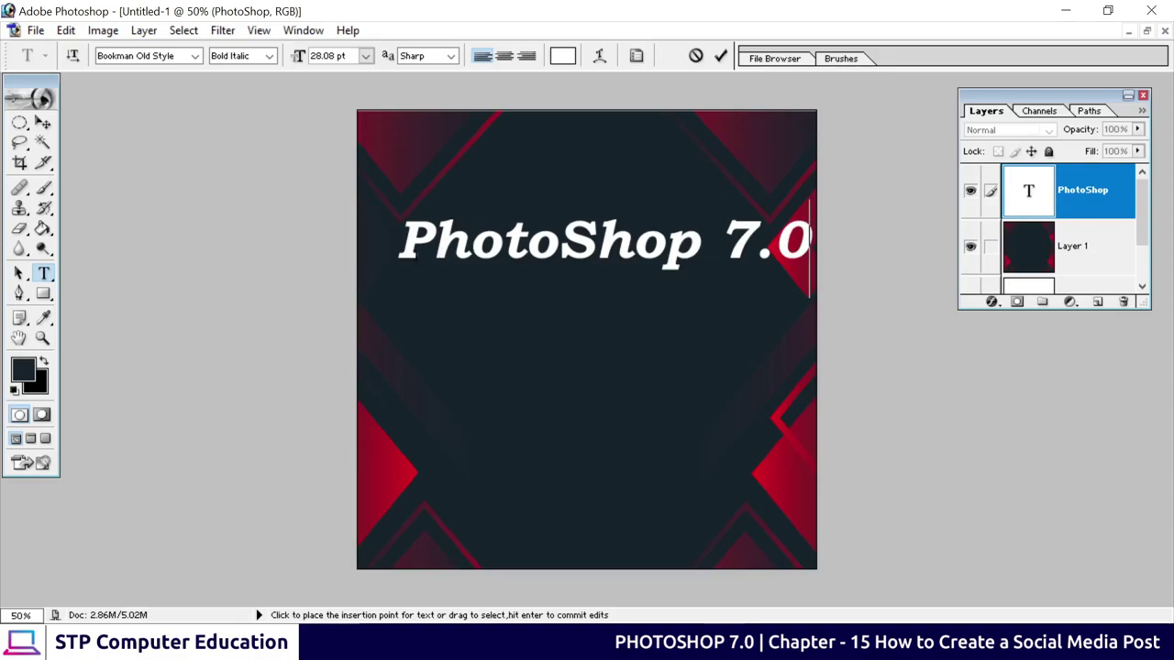
Select the heading text and keep its font style at Bold Italic.
drag(400, 249, 811, 240)
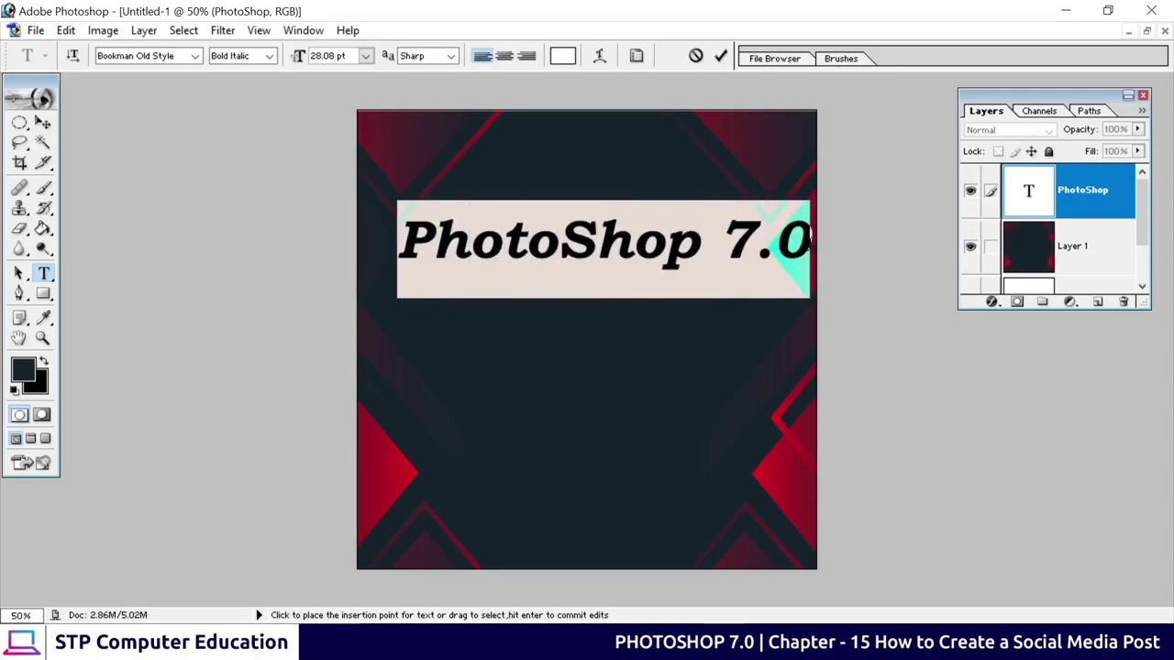
click(810, 240)
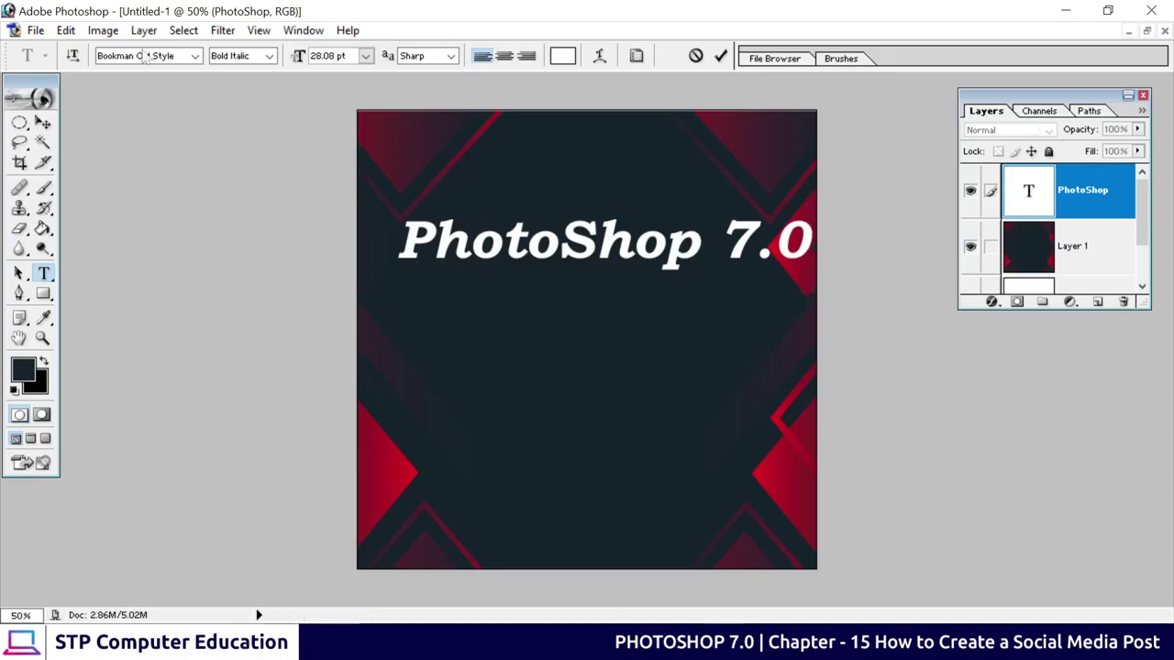
drag(401, 249, 812, 249)
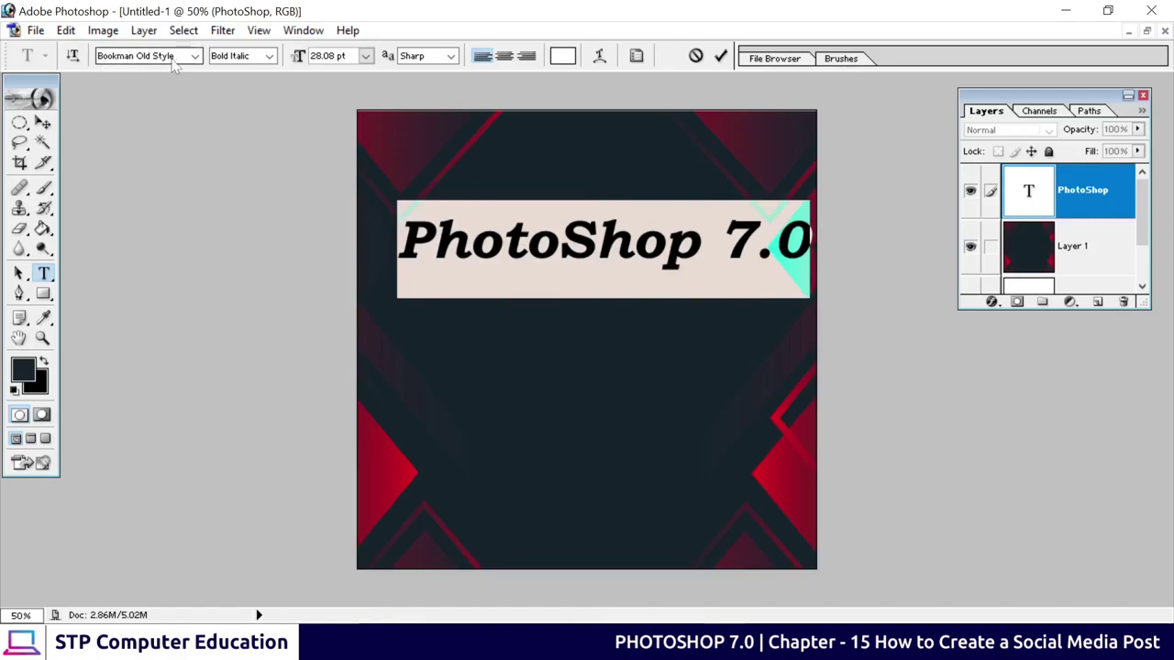
click(268, 56)
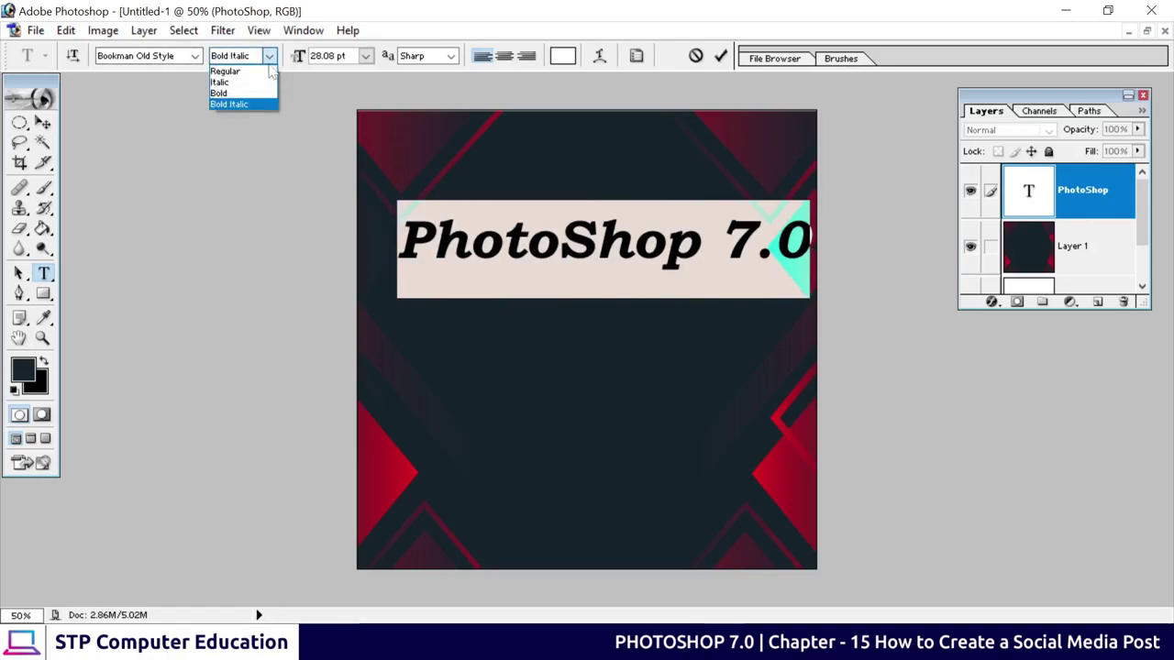
click(232, 104)
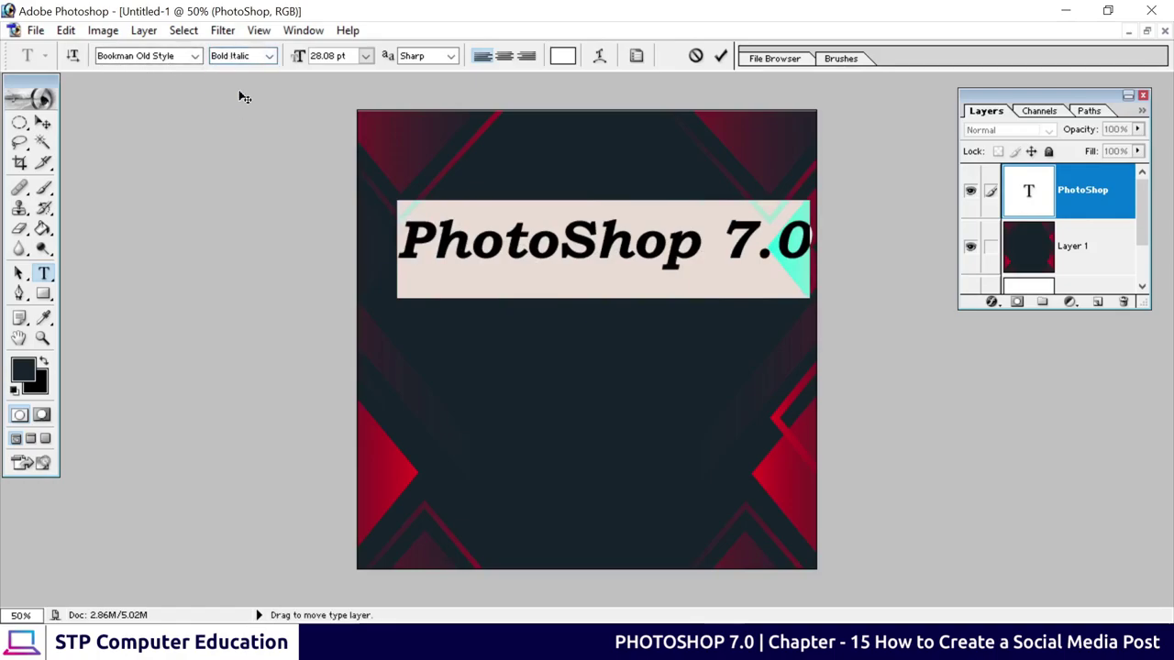
click(269, 56)
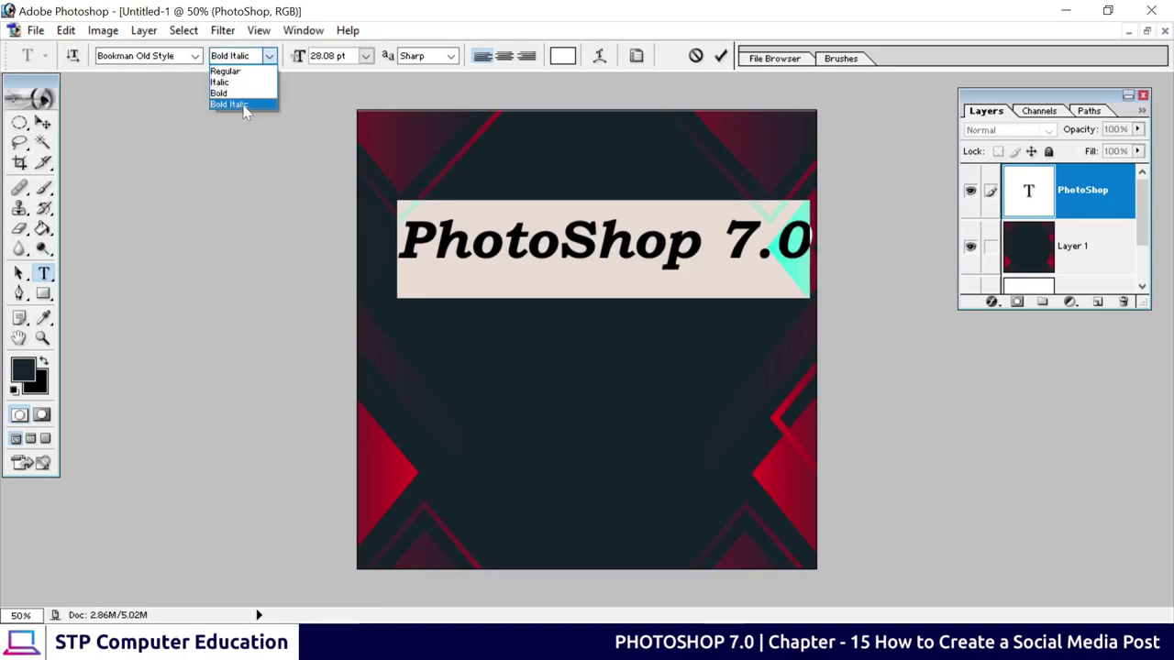
click(243, 105)
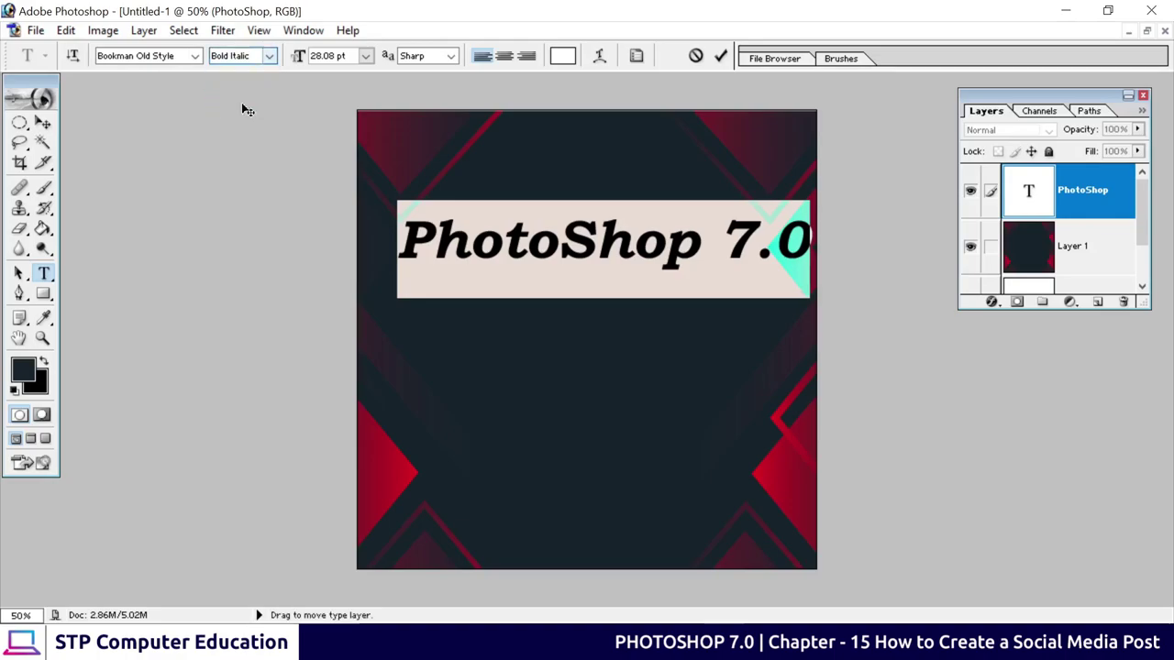
click(524, 240)
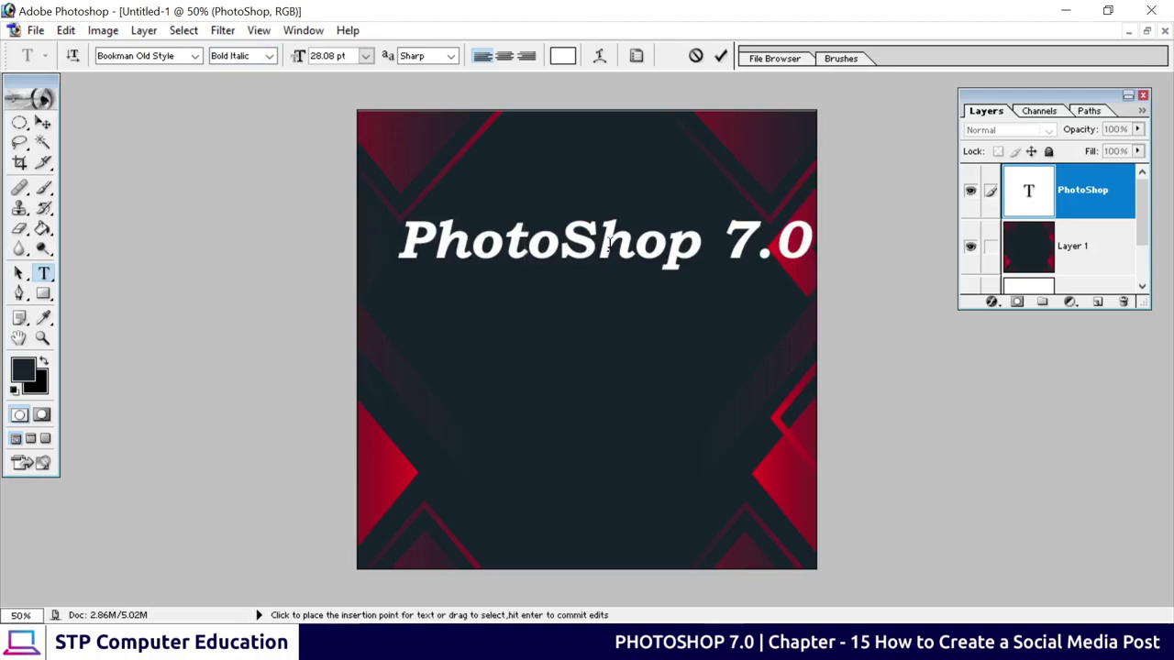
Change the heading's font family to Ubuntu.
triple_click(509, 270)
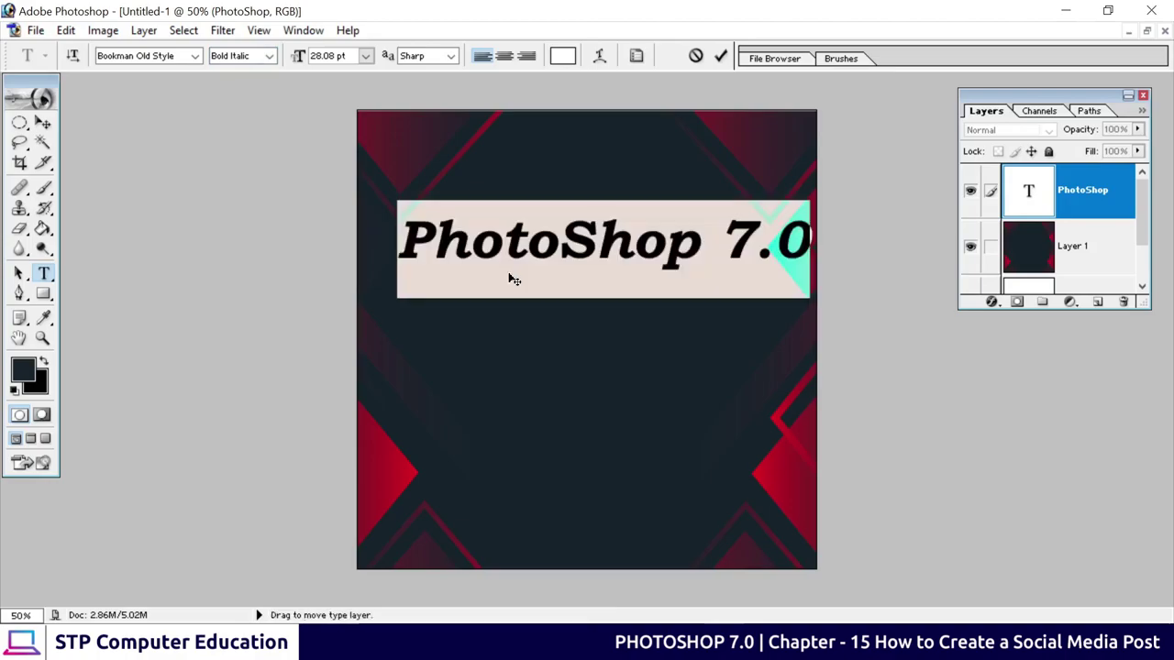
click(195, 56)
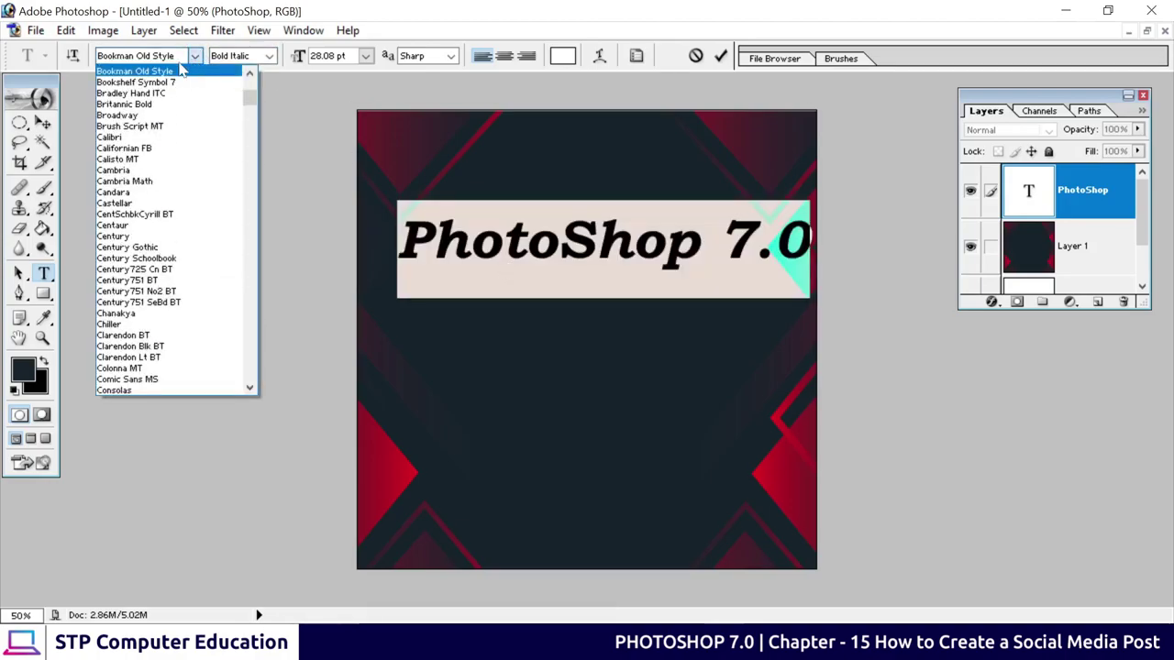
click(166, 68)
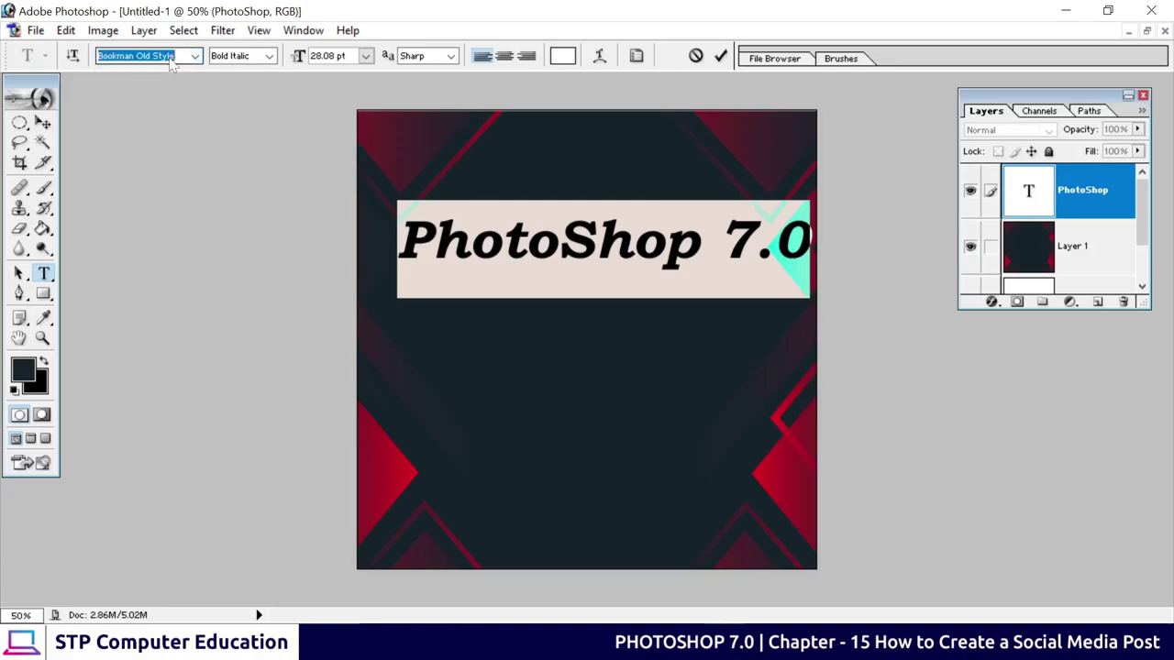
text(Ubuntu)
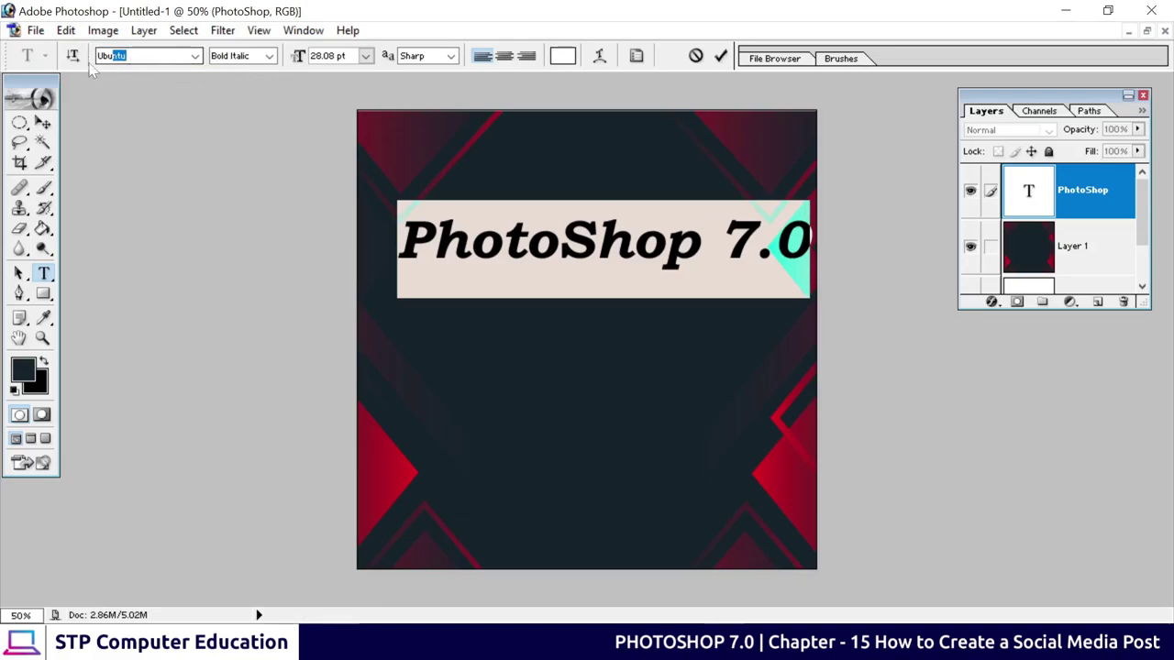
key(Return)
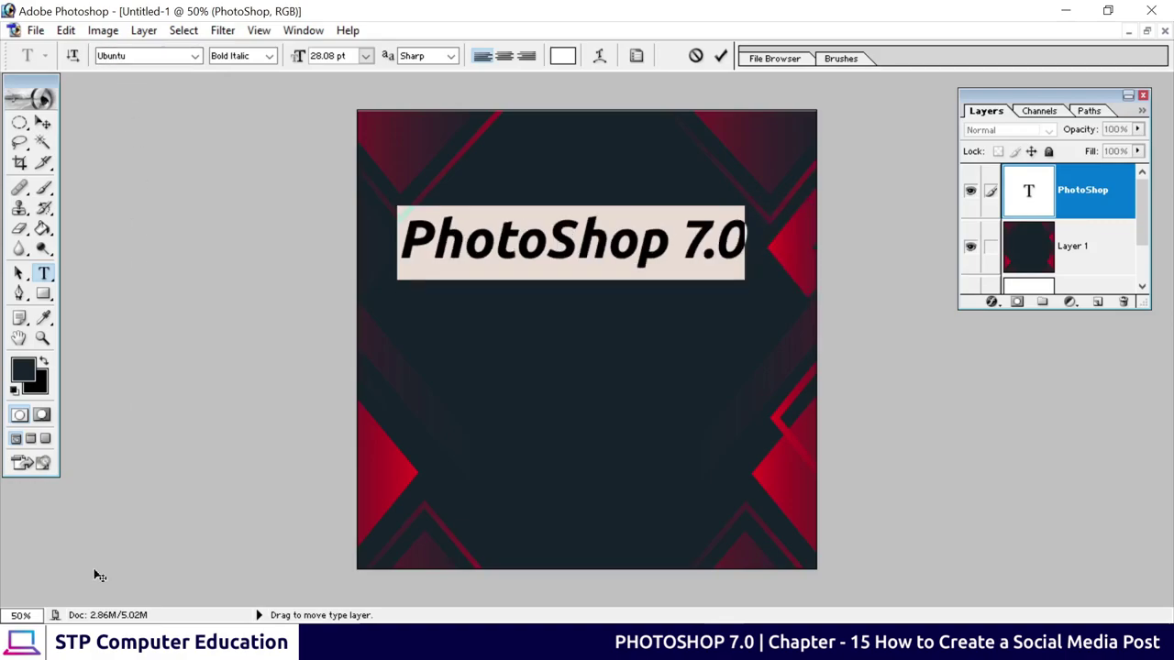
click(529, 226)
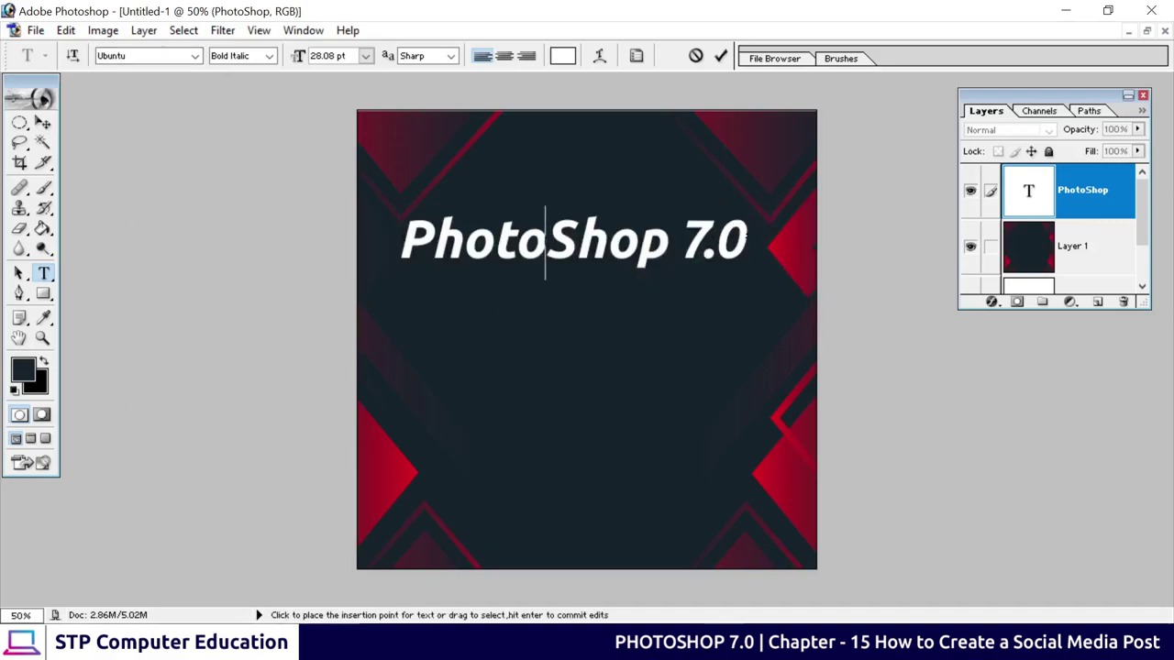
Try Medium Italic, settle on Ubuntu Bold Italic for the heading, and commit the edit.
drag(428, 231, 746, 240)
click(679, 242)
key(ctrl+a)
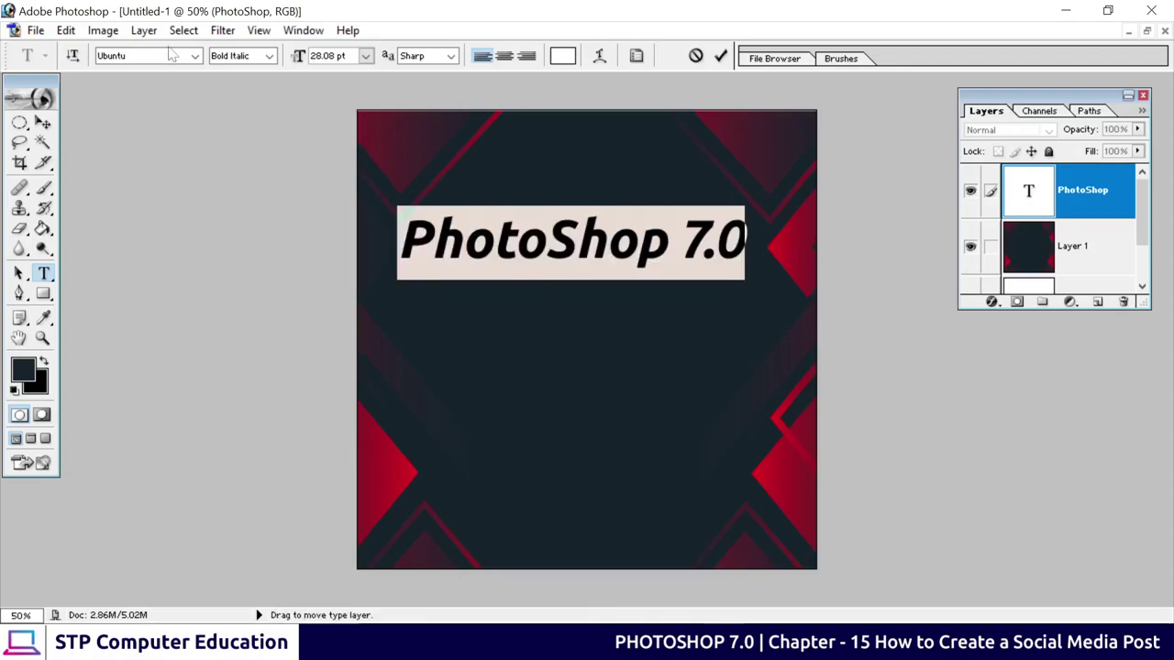
click(269, 56)
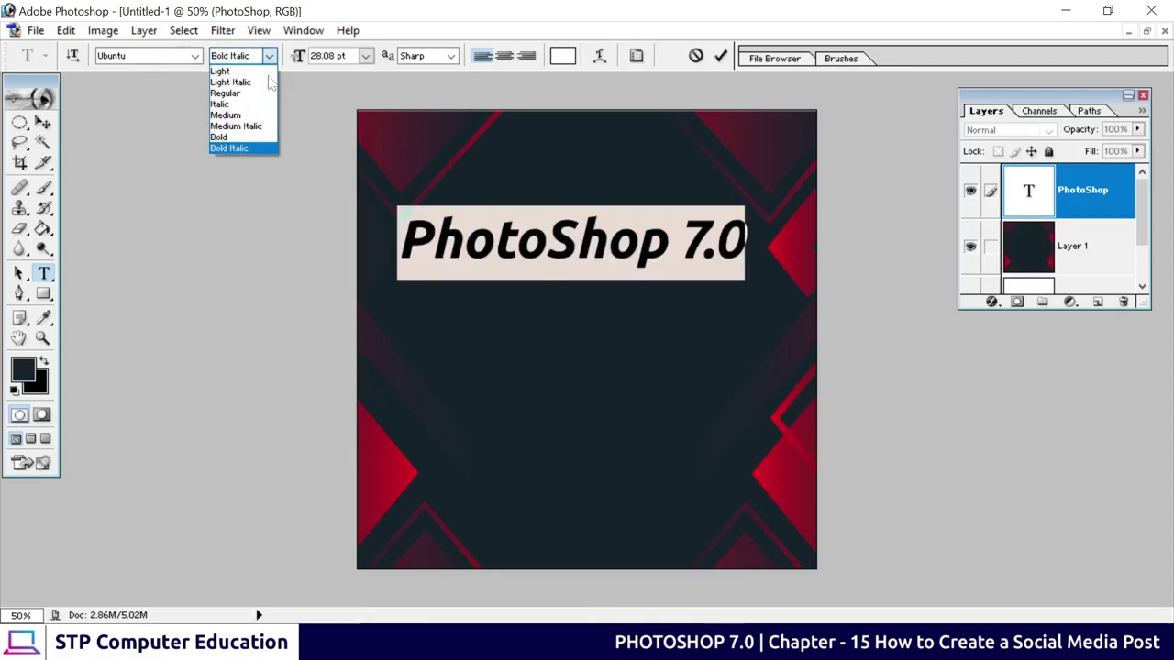
click(241, 127)
click(270, 57)
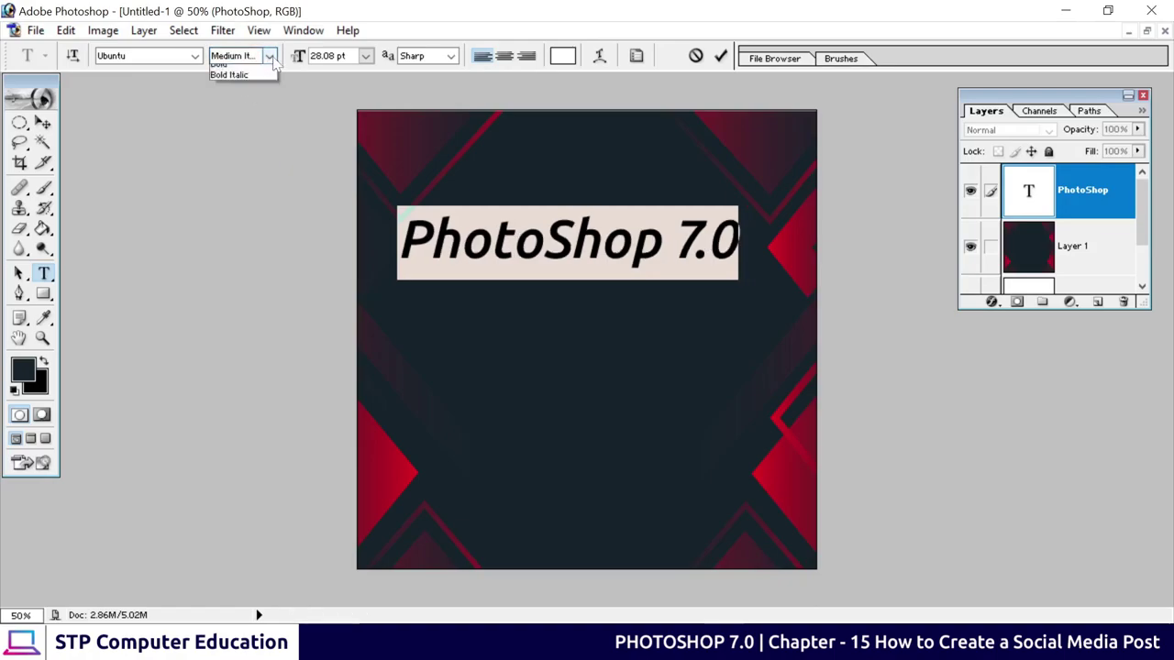
click(241, 147)
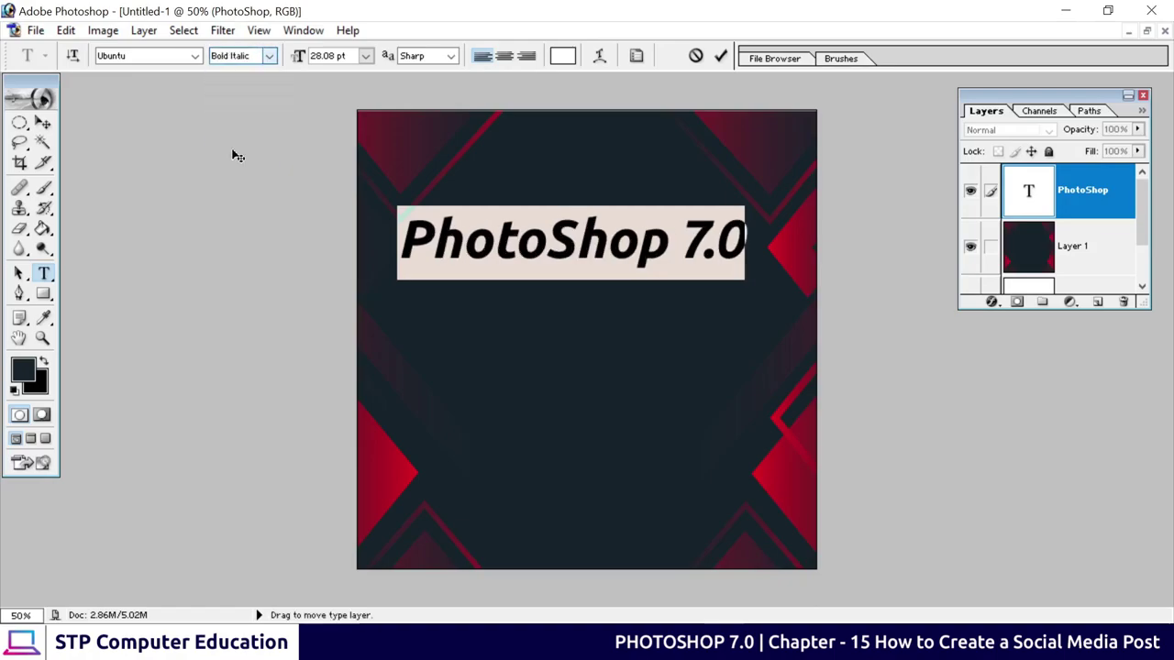
click(544, 246)
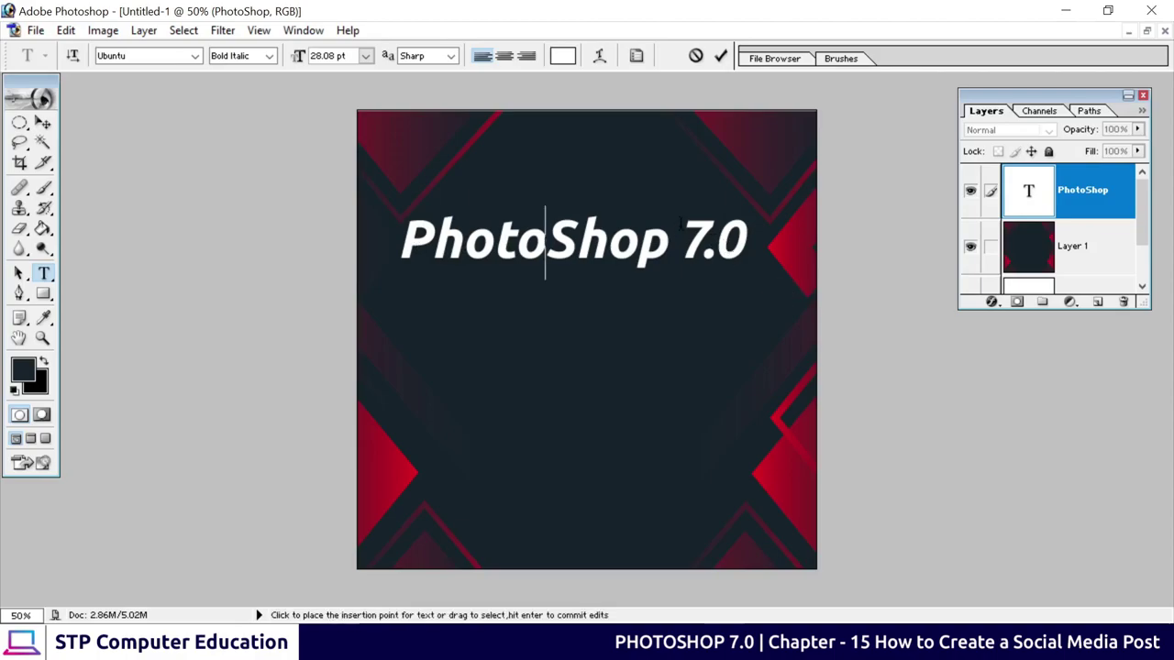
click(721, 55)
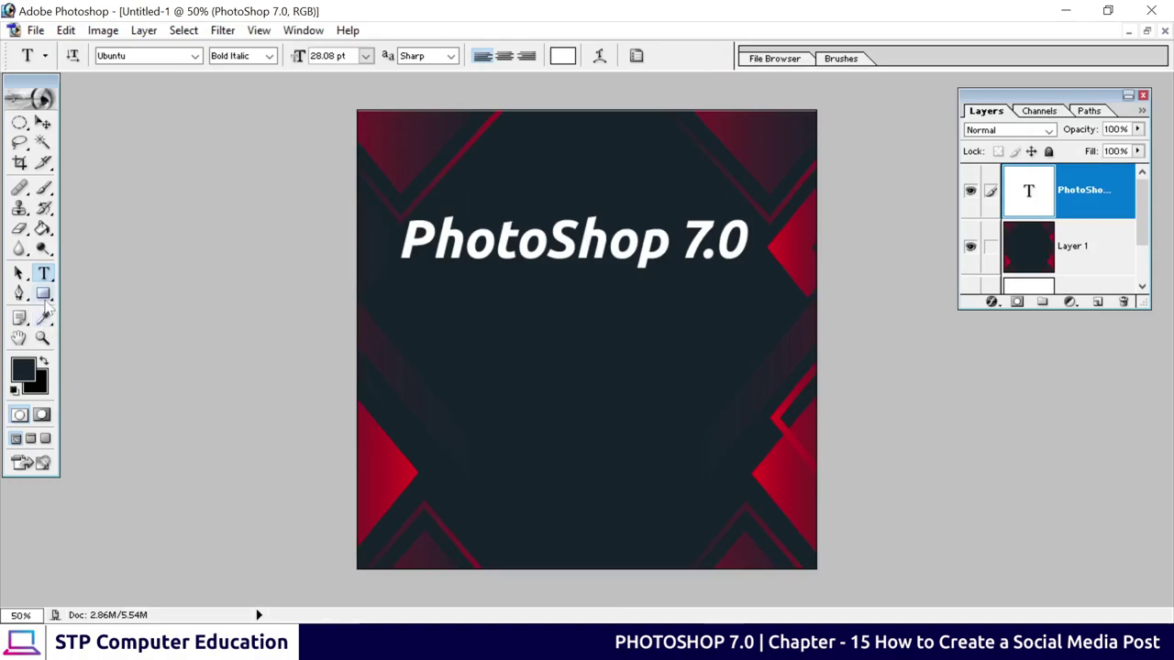
Draw a wide rectangle just below the heading.
click(43, 294)
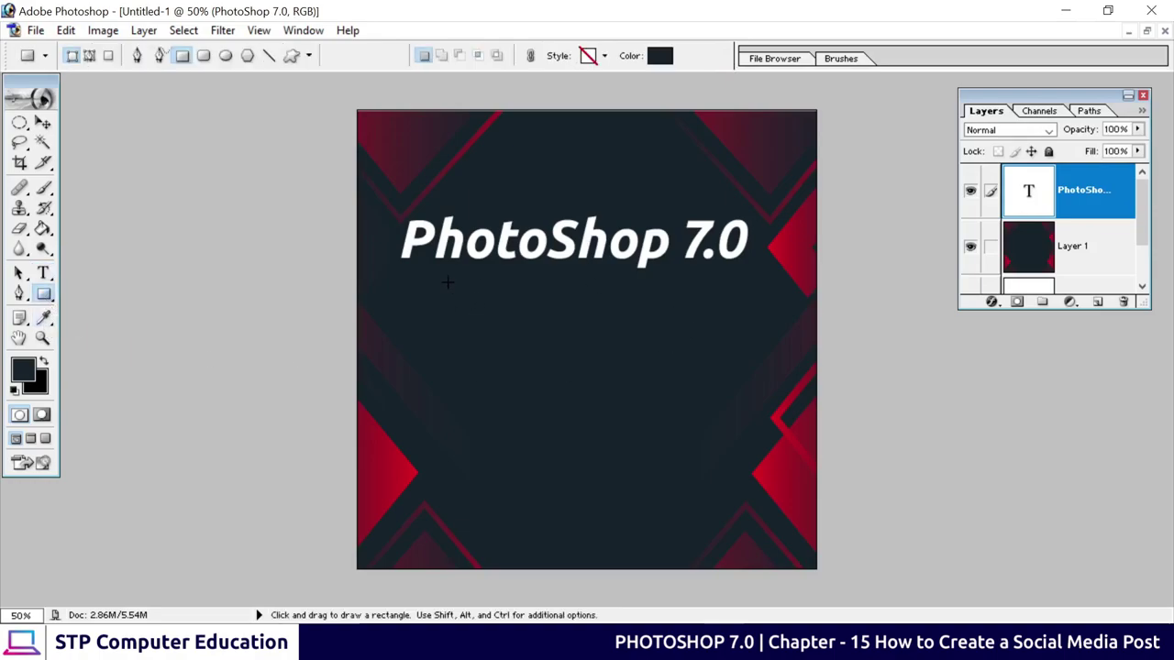
drag(448, 282, 713, 353)
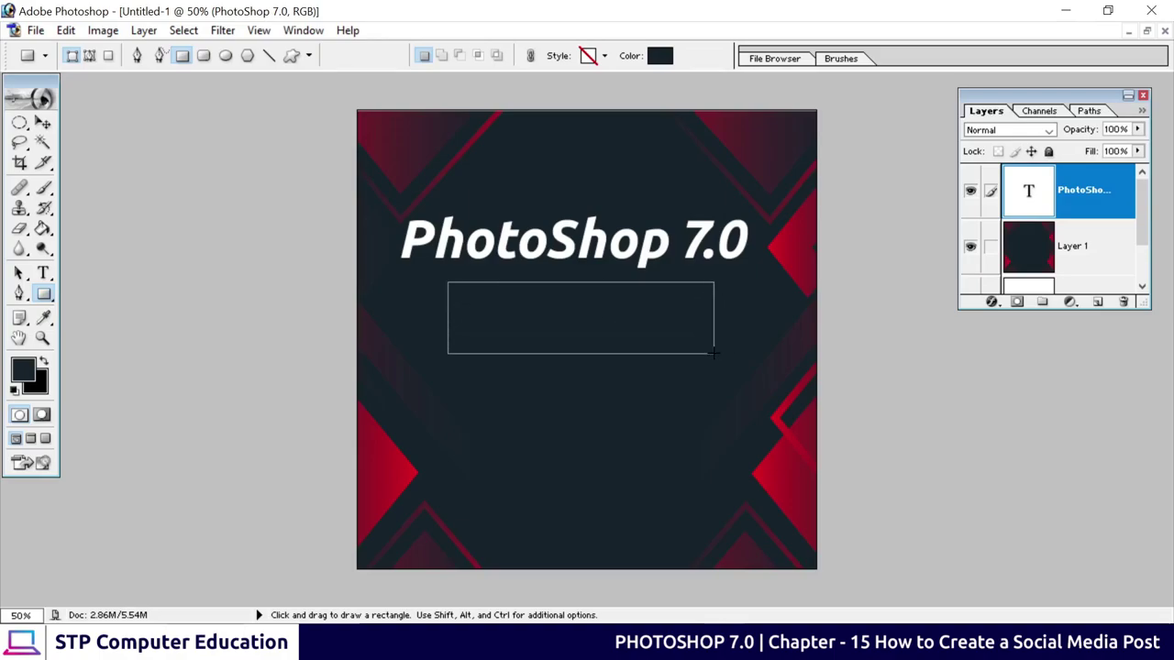
drag(713, 353, 717, 356)
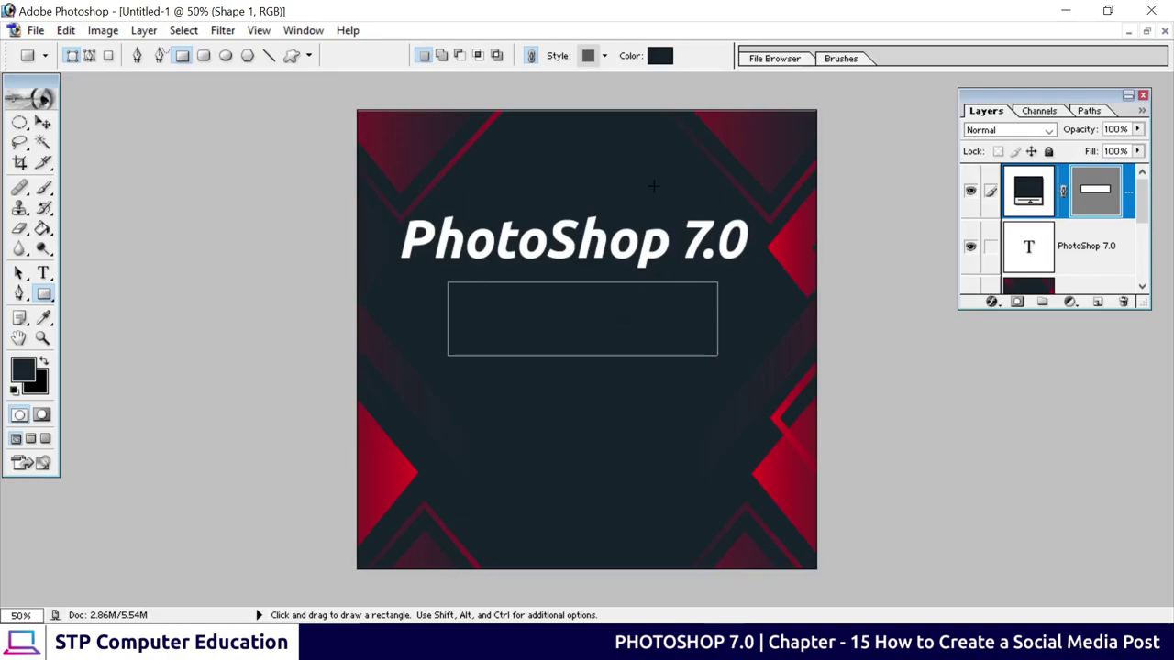
Fill the rectangle with red CE0C21 sampled from the lower-left background shape.
click(659, 55)
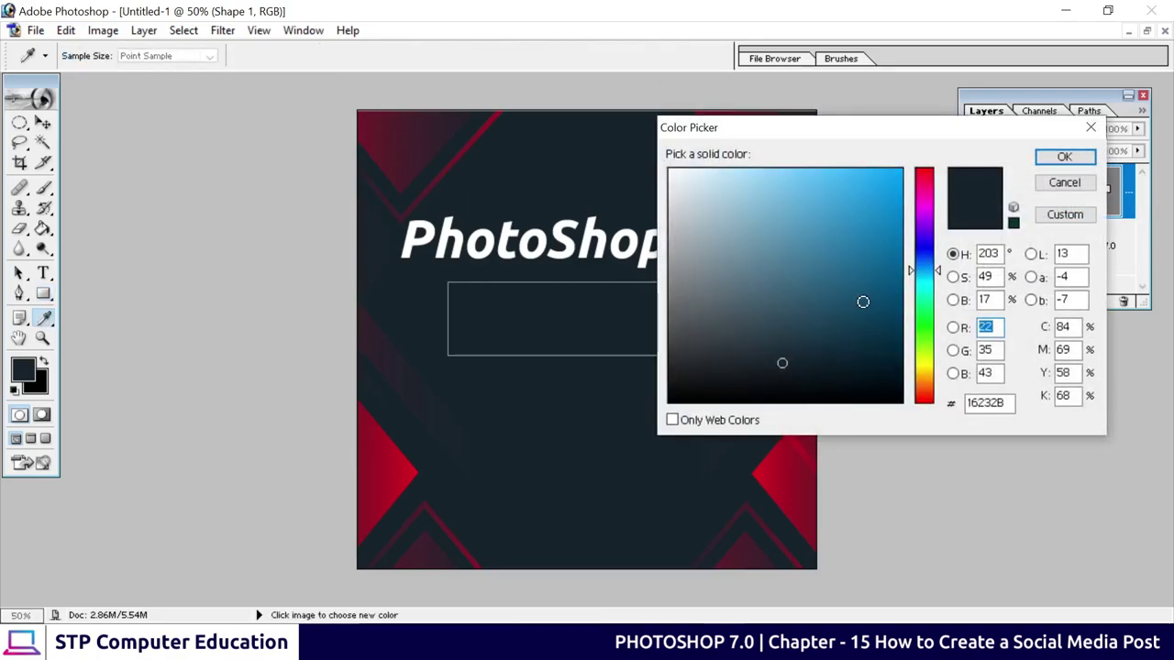
click(417, 465)
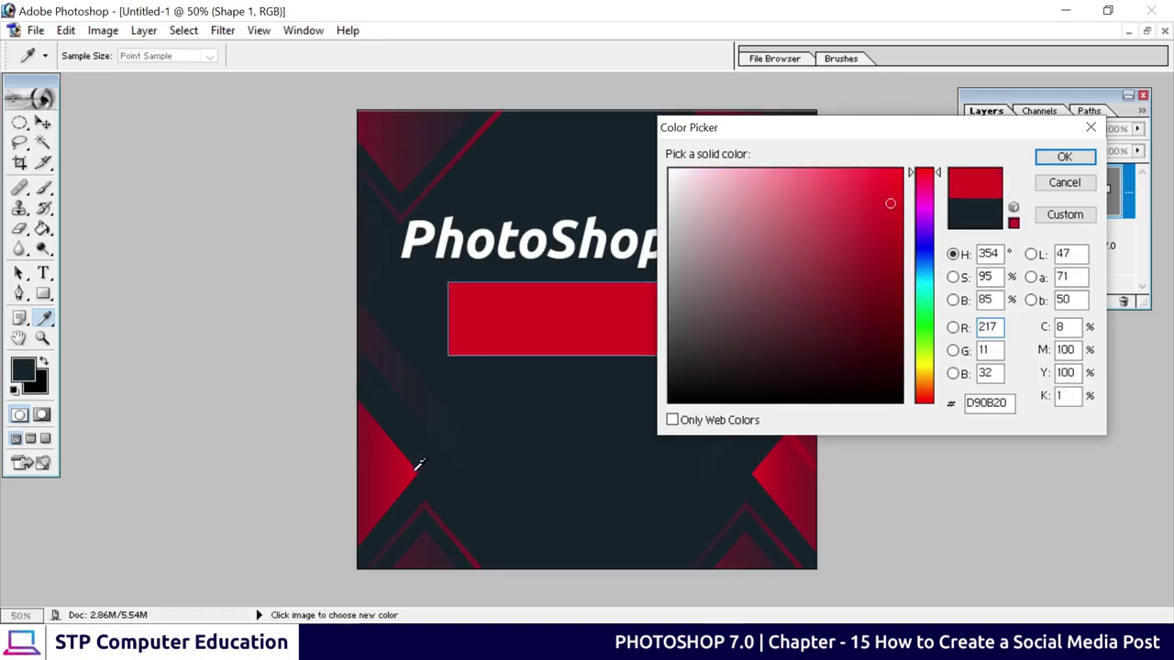
click(416, 465)
click(413, 466)
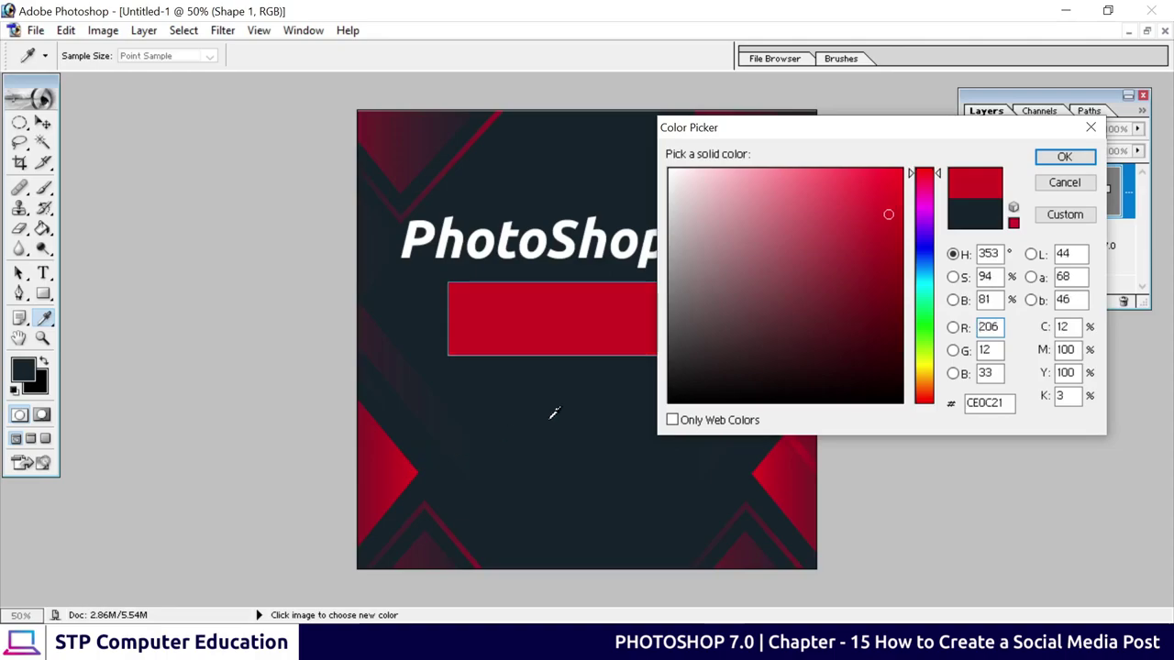
click(1063, 157)
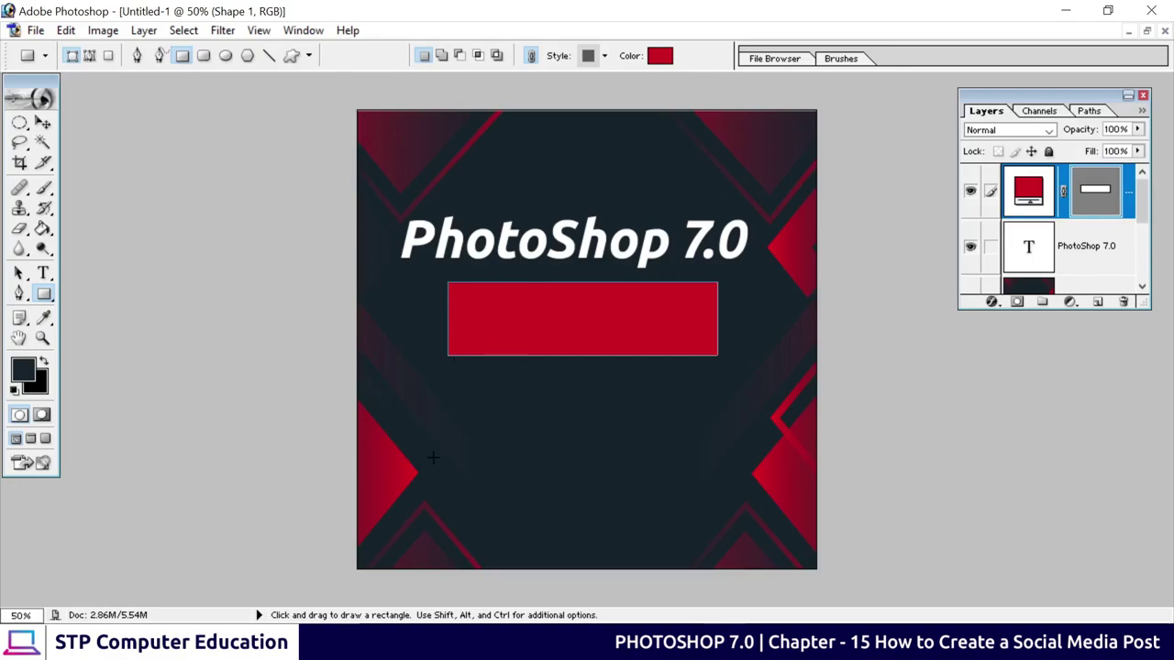
Nudge the red rectangle, then skew its right side upward to about −8.9° and commit.
click(42, 125)
drag(593, 319, 570, 322)
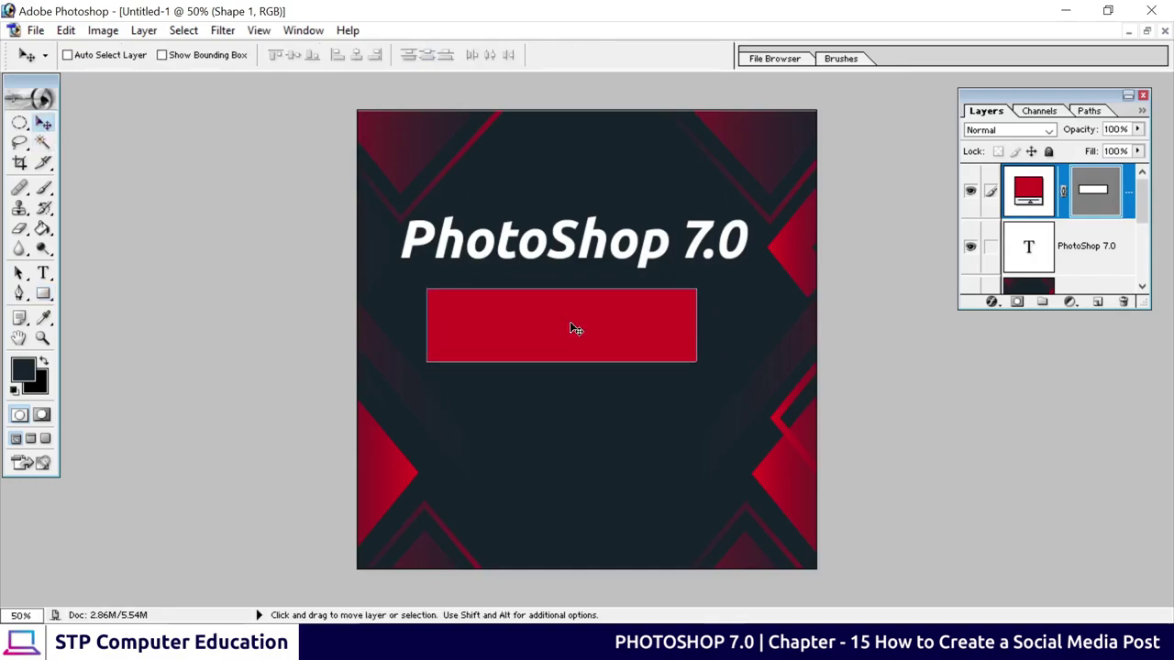
key(ctrl+t)
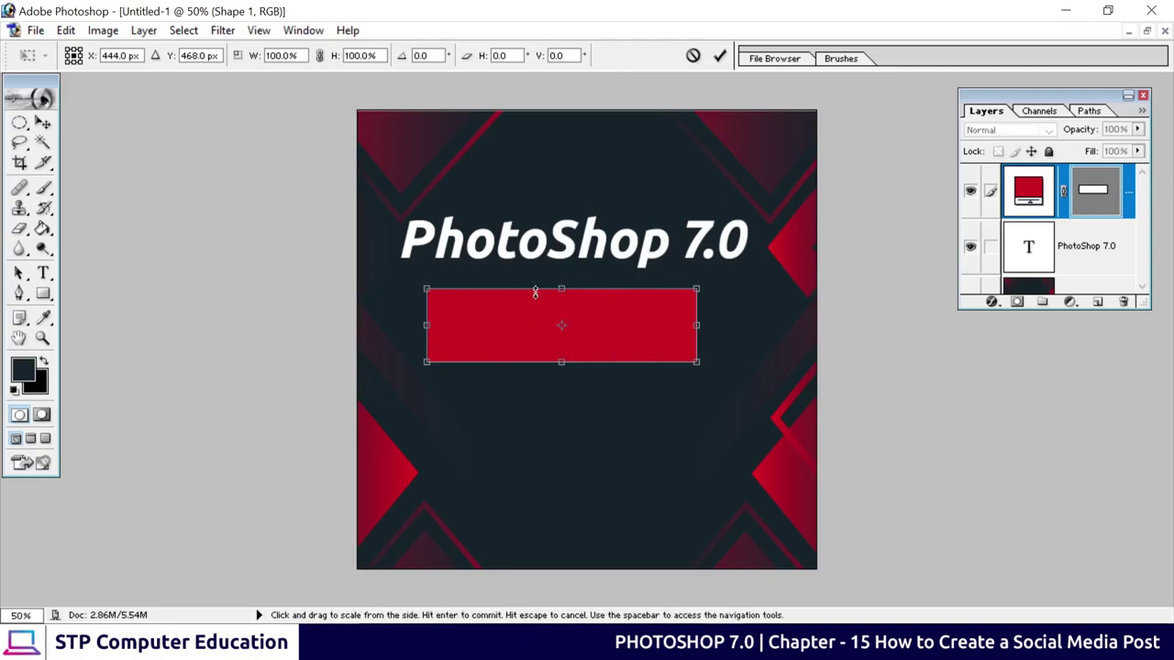
right_click(593, 315)
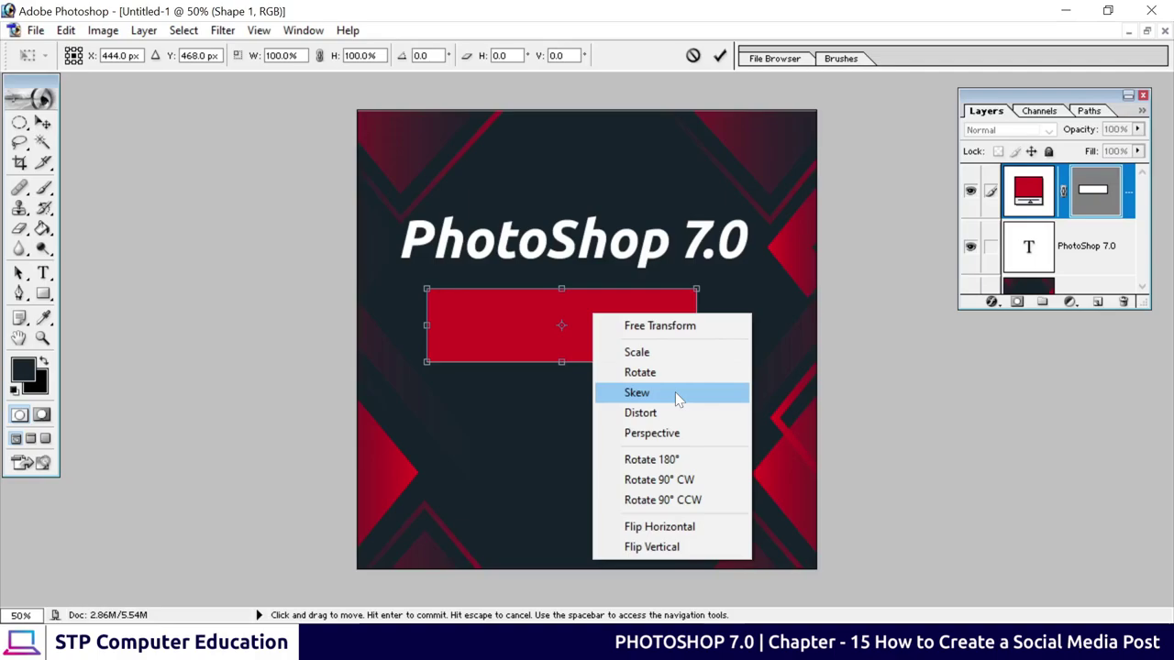
click(675, 392)
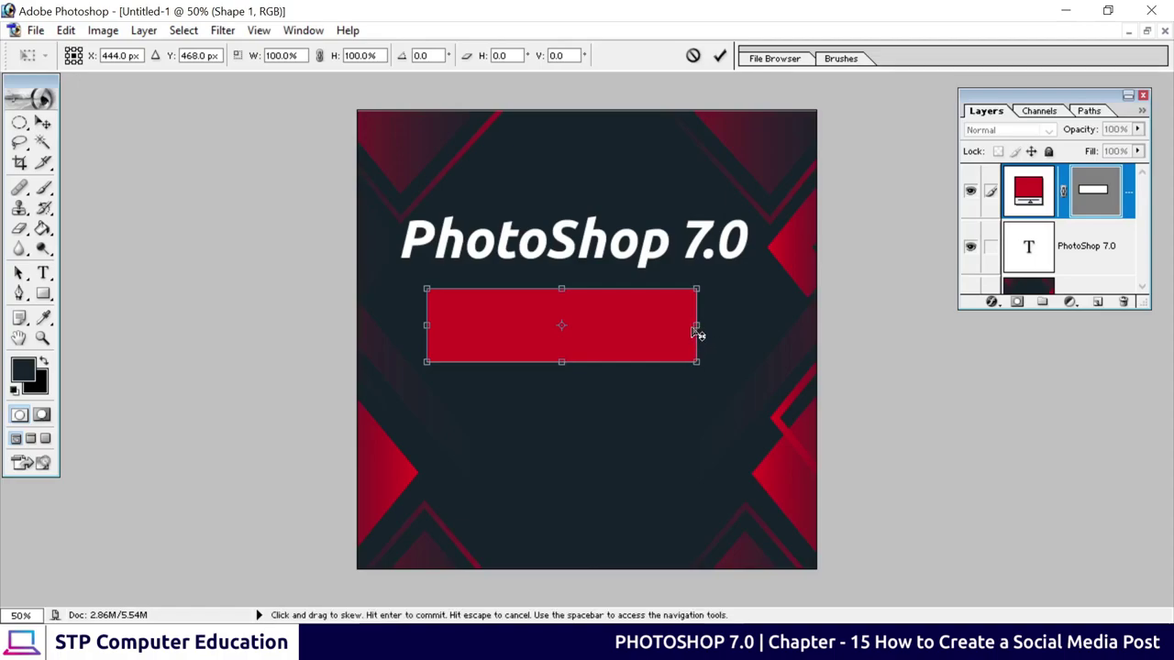
drag(704, 334, 704, 293)
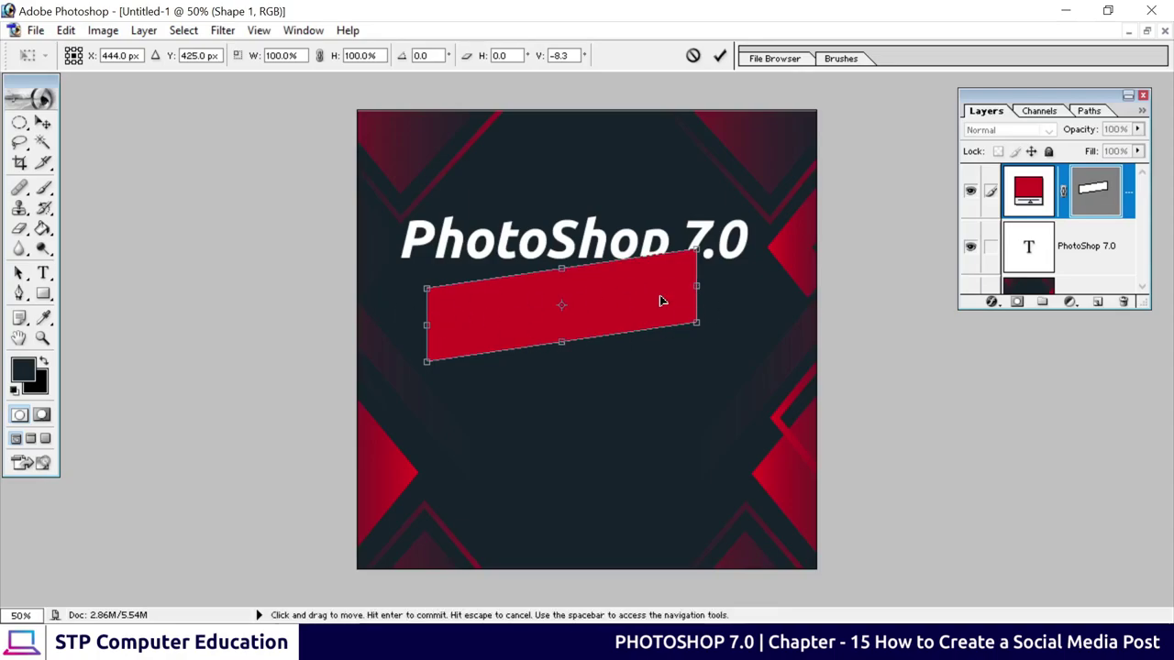
drag(702, 283, 702, 278)
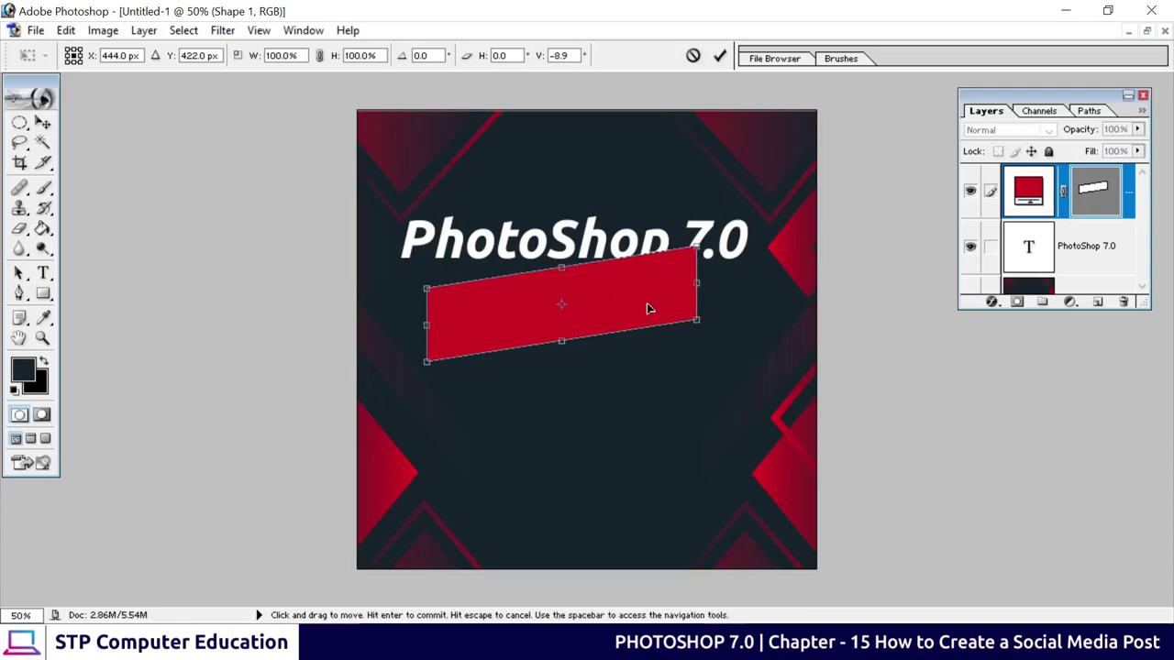
click(721, 57)
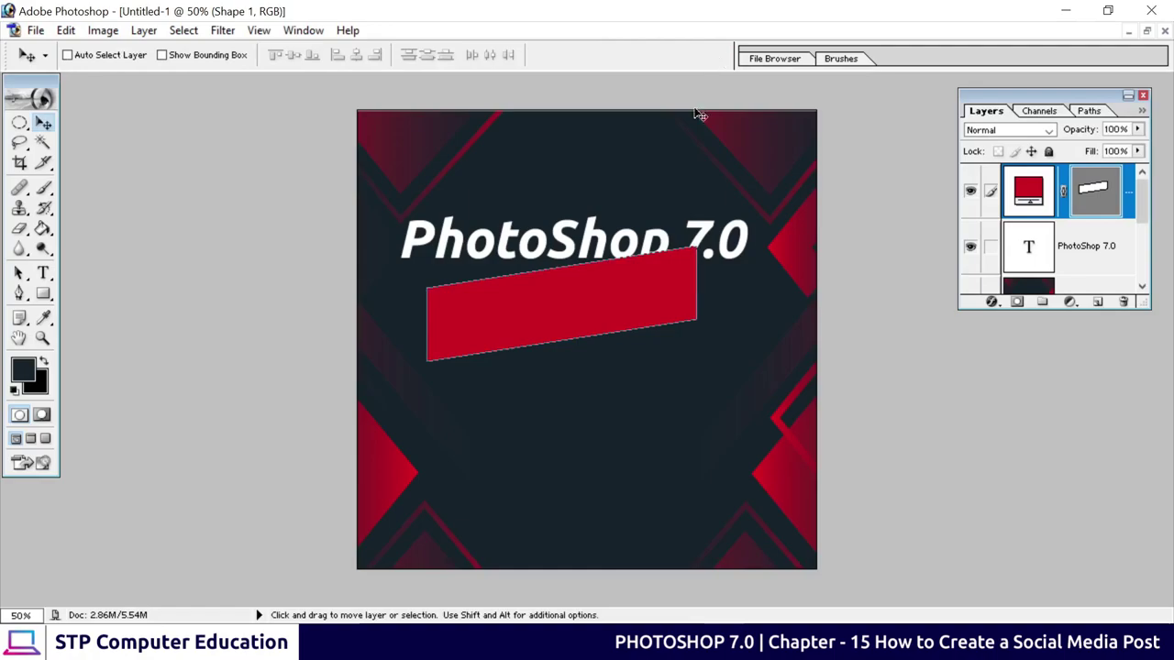
Lower the red banner slightly and select the PhotoShop 7.0 text layer.
drag(582, 303, 598, 306)
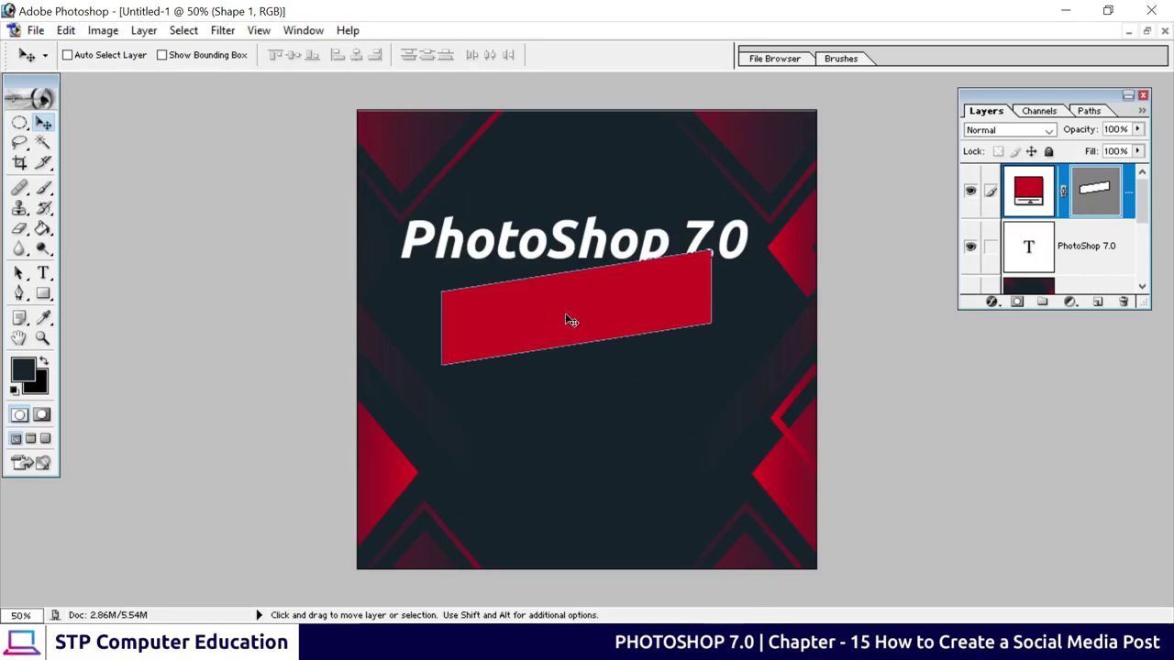
mouse_move(565, 312)
mouse_down()
mouse_move(592, 321)
mouse_move(616, 299)
mouse_up()
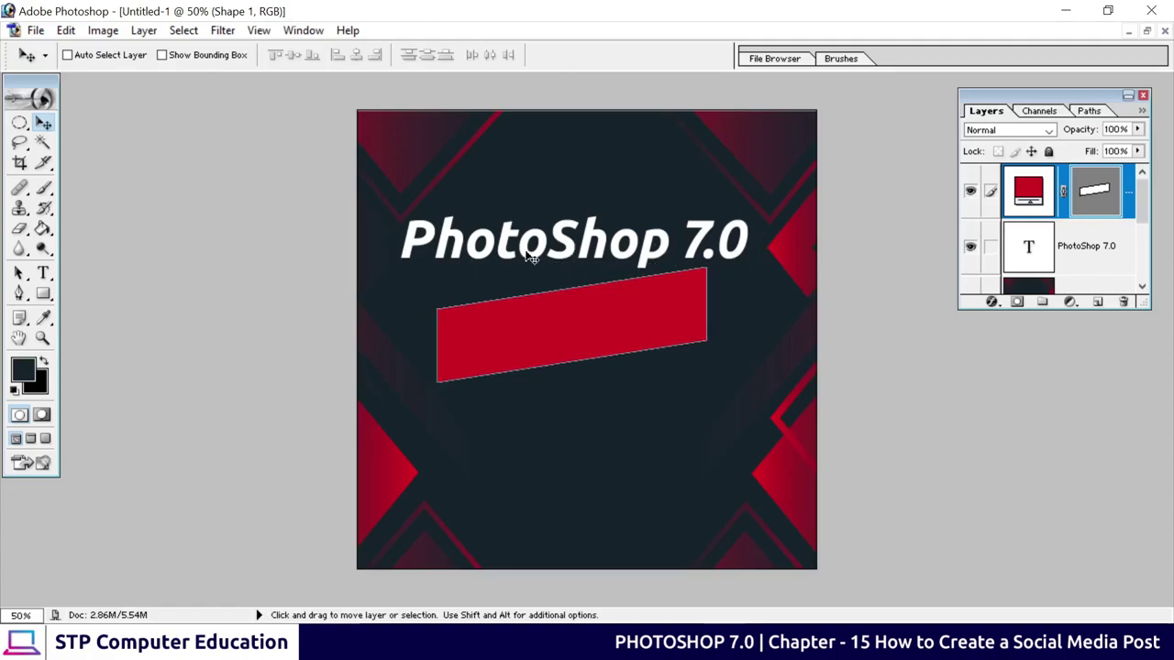
click(1089, 261)
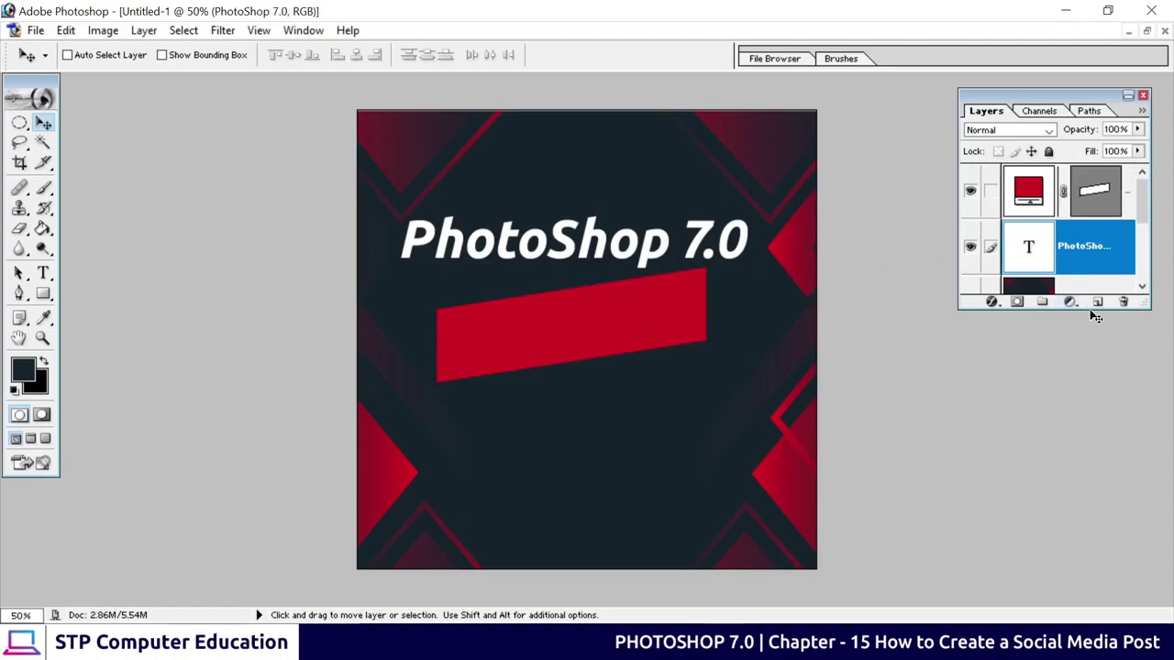
drag(1082, 309, 1069, 508)
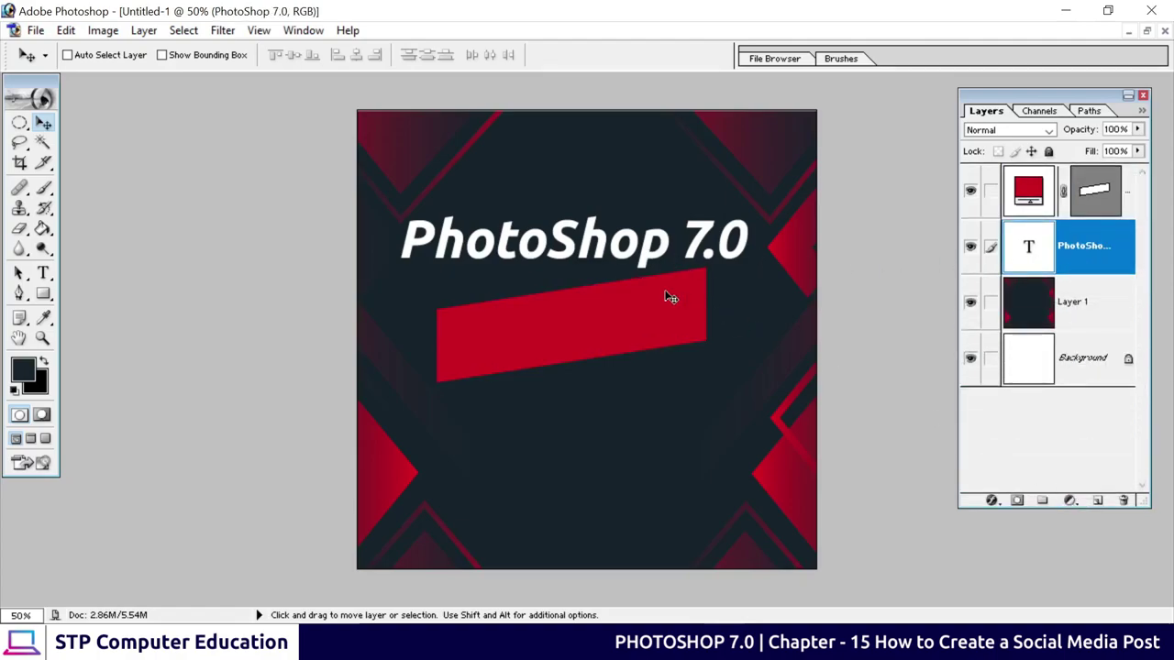
Skew the heading upward about −8.8° and seat it along the banner's top edge.
key(ctrl+t)
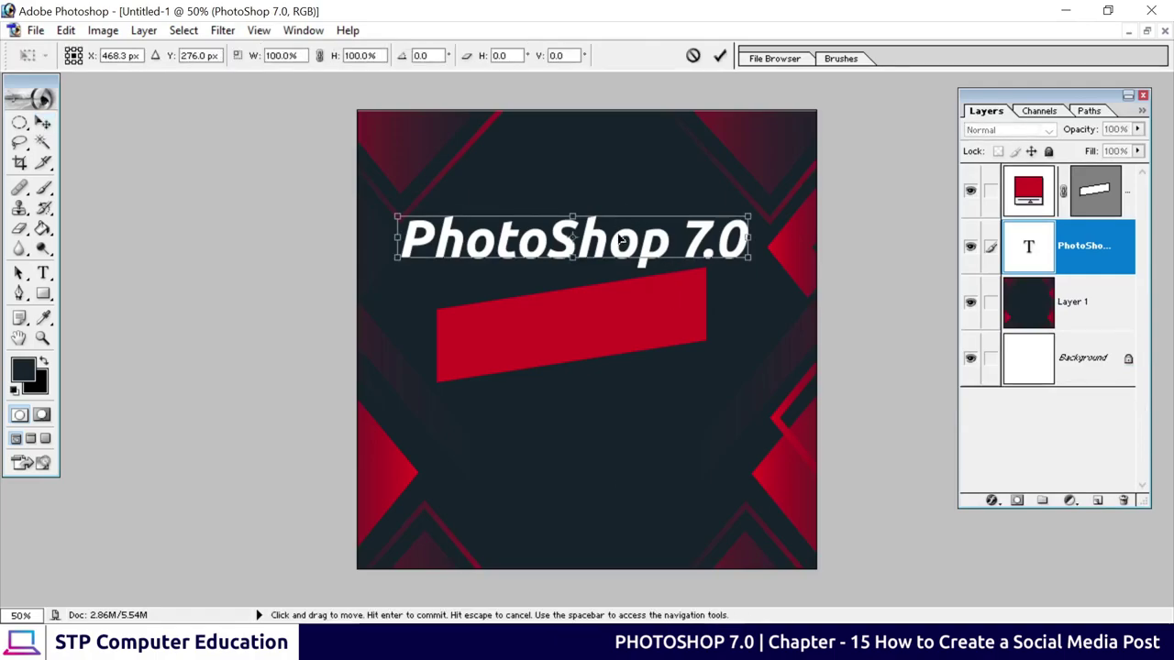
right_click(620, 237)
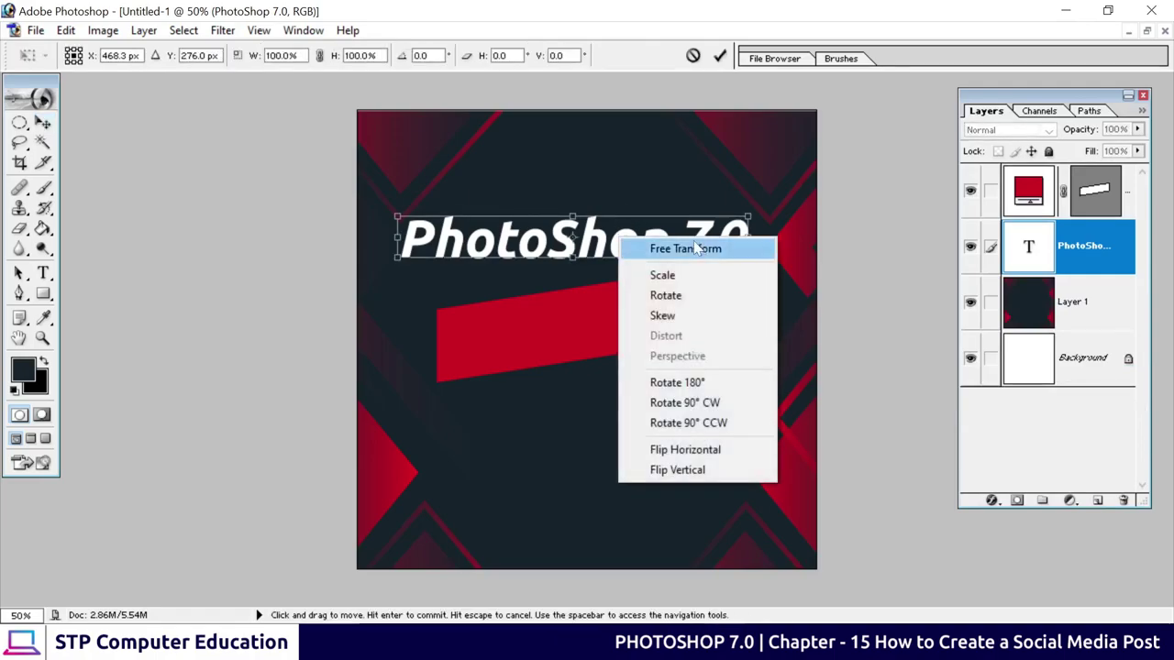
click(680, 314)
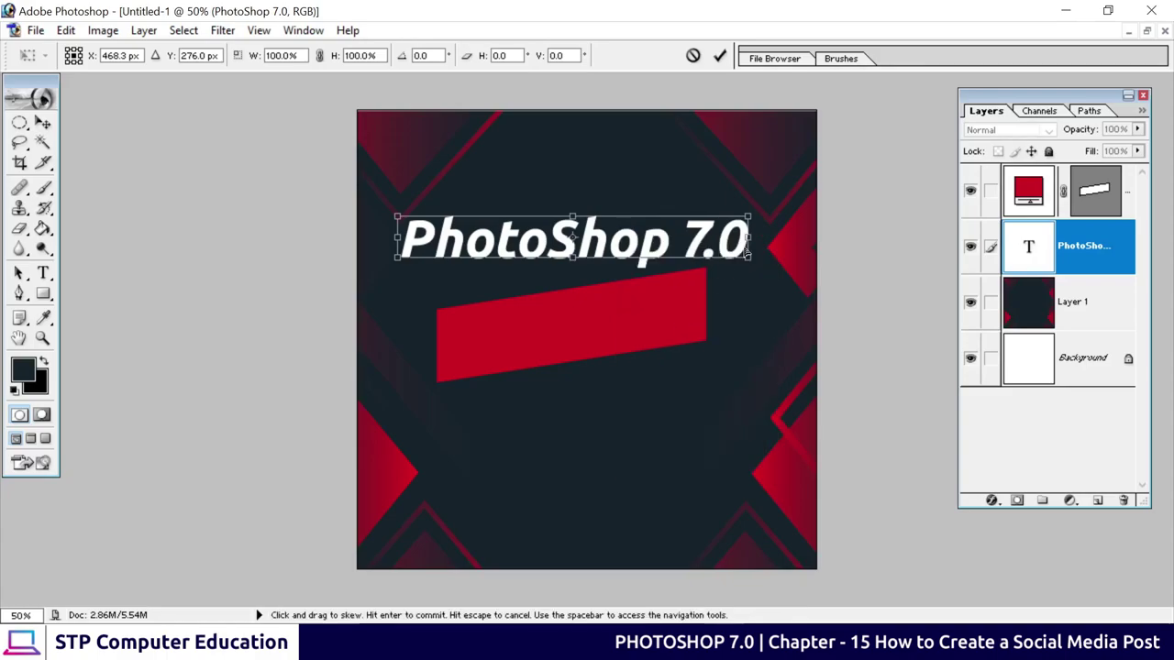
drag(759, 245, 751, 187)
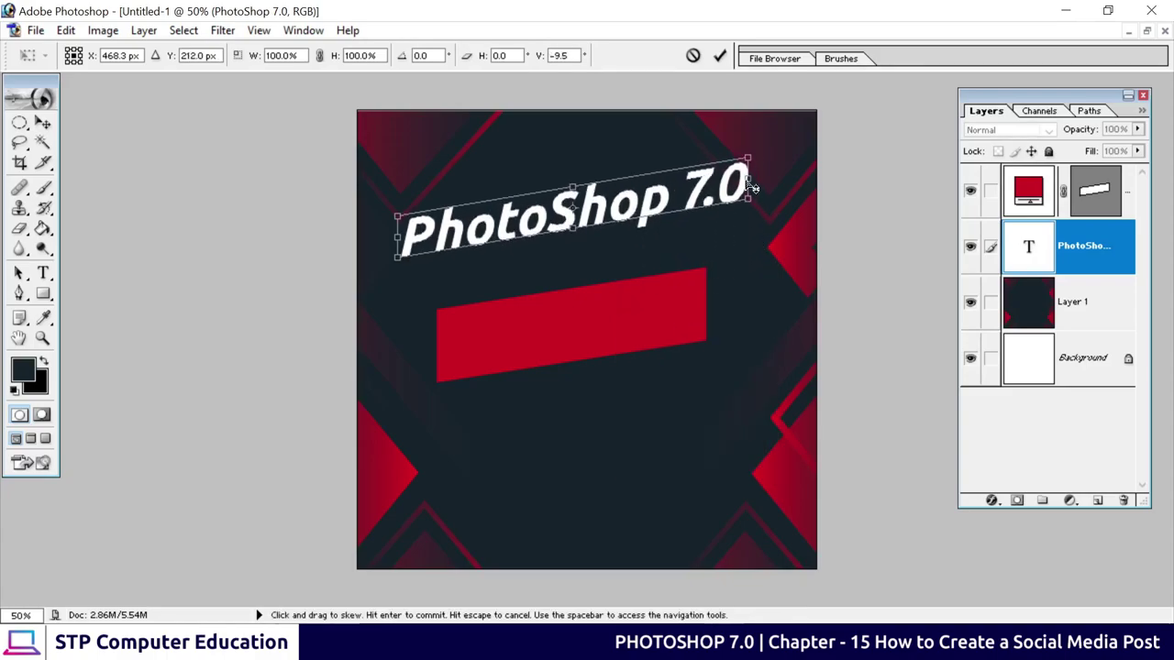
drag(607, 208, 613, 266)
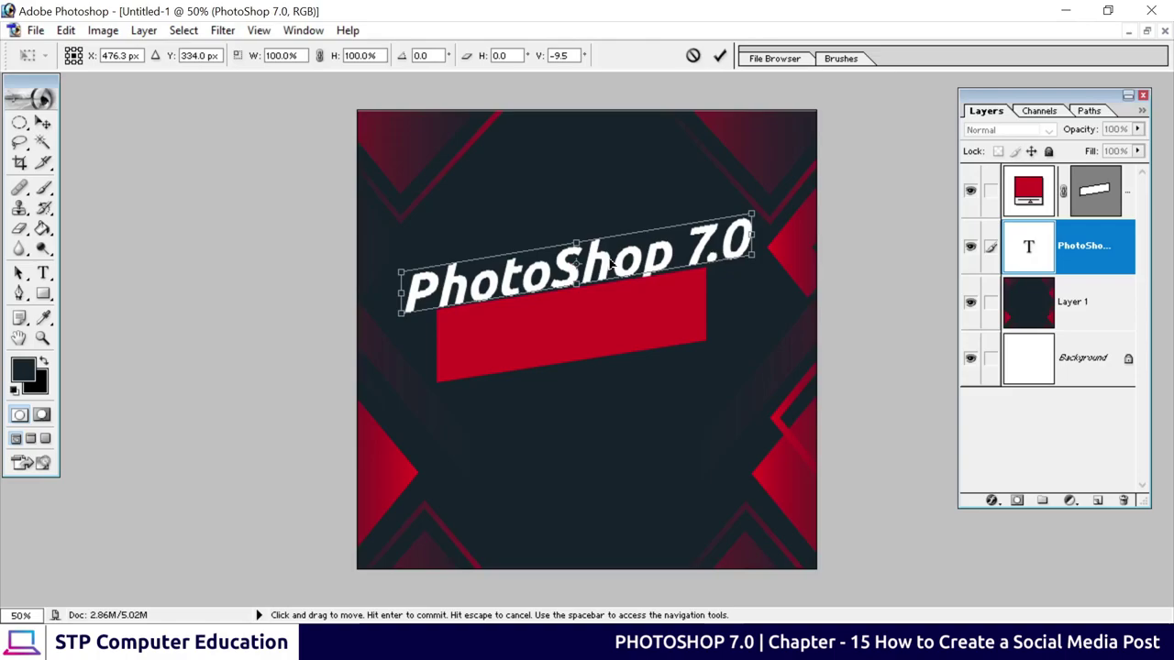
drag(758, 240, 759, 245)
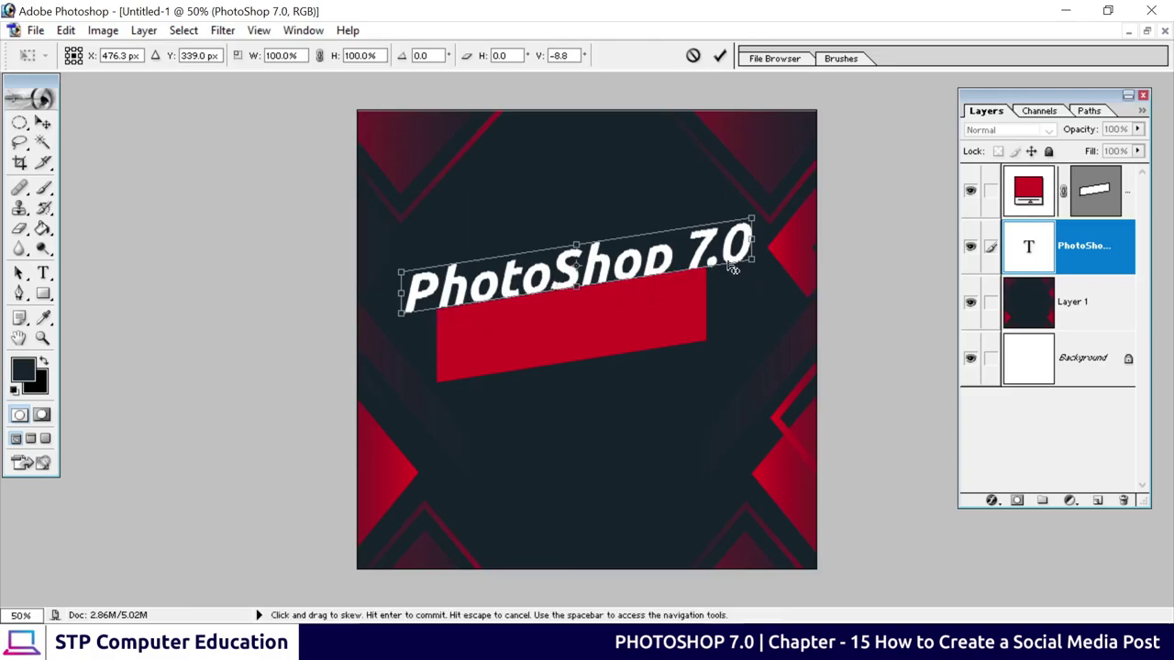
click(721, 57)
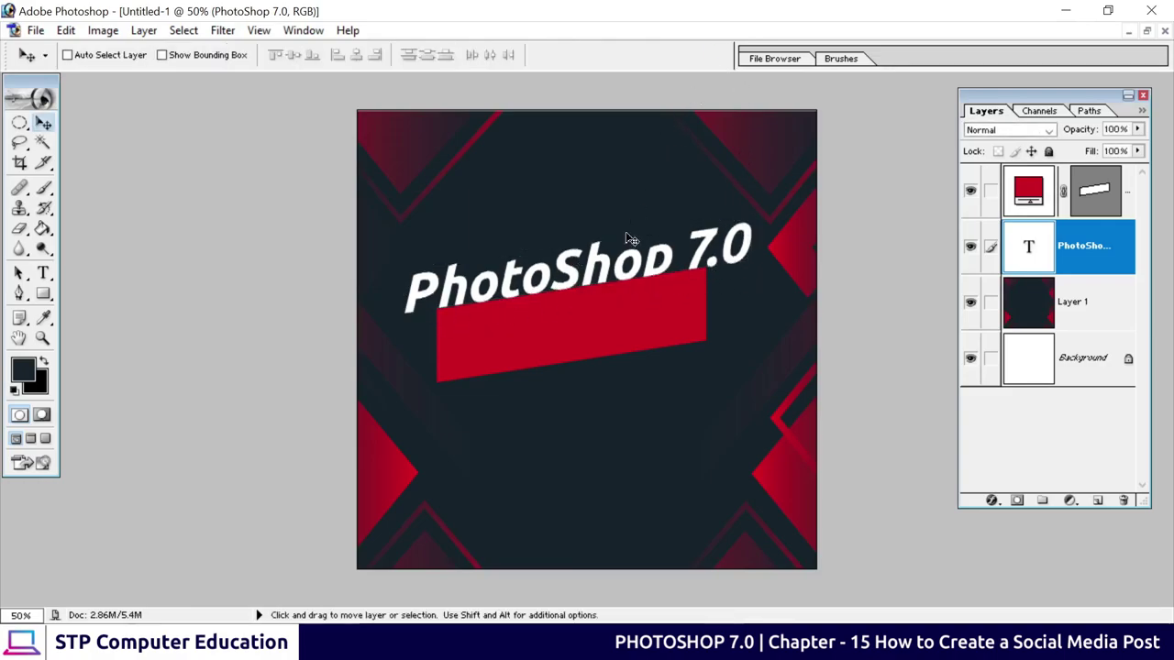
Raise the slanted heading and move the red Shape 1 banner up just beneath it.
drag(575, 279, 565, 230)
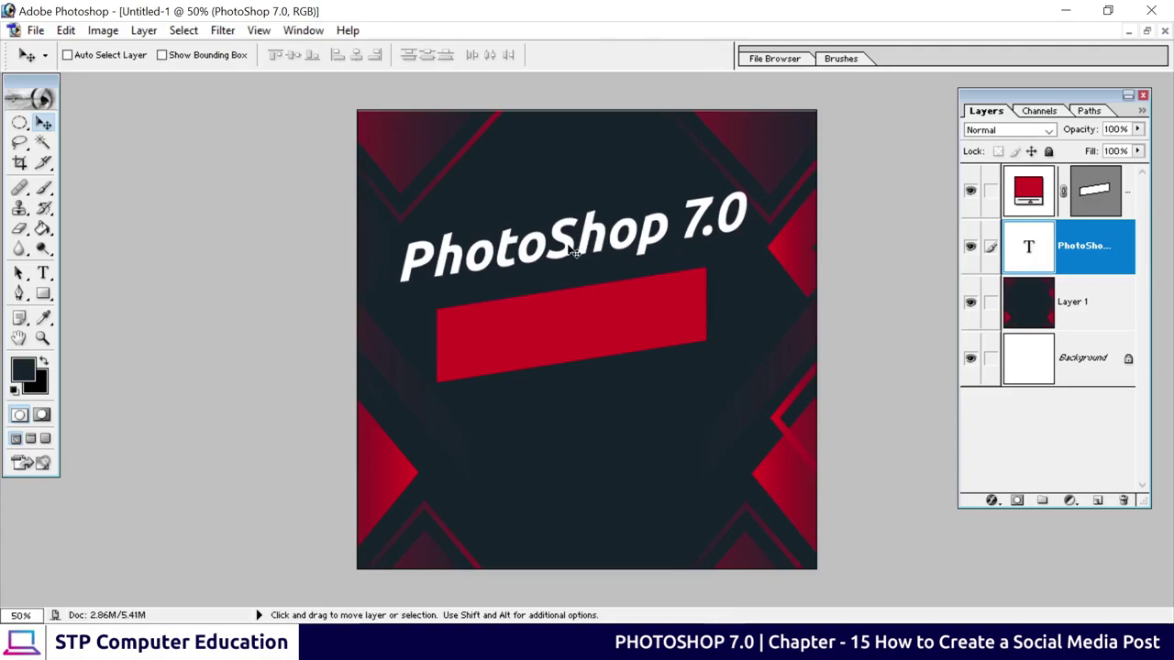
right_click(580, 332)
click(629, 342)
drag(593, 327, 596, 292)
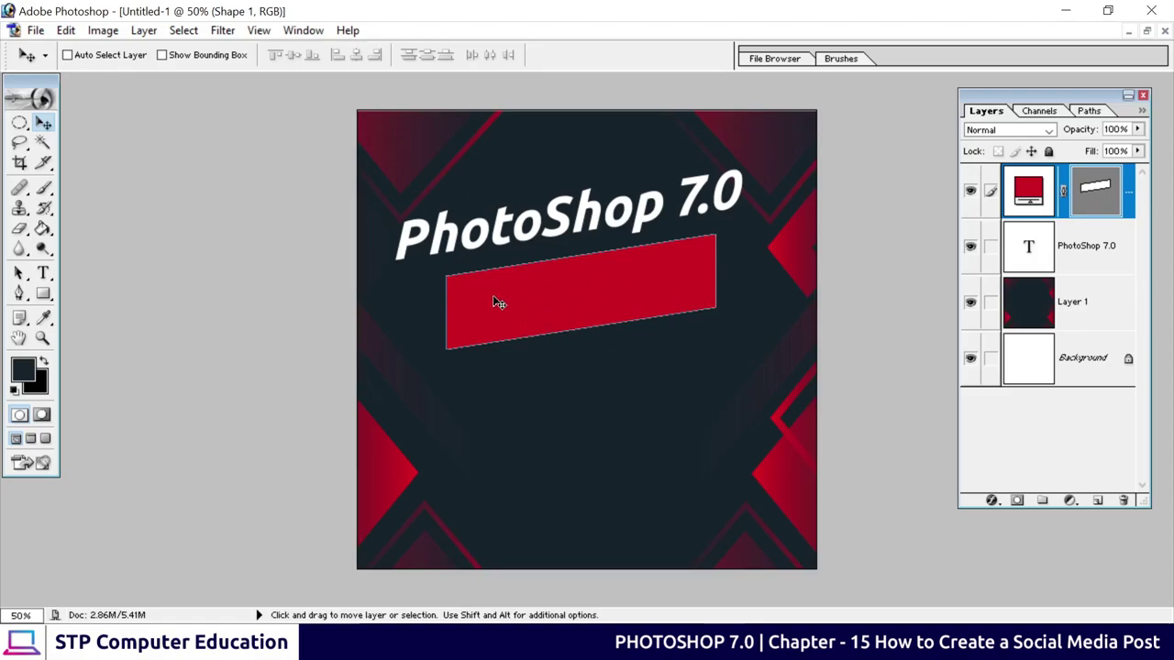
click(1075, 253)
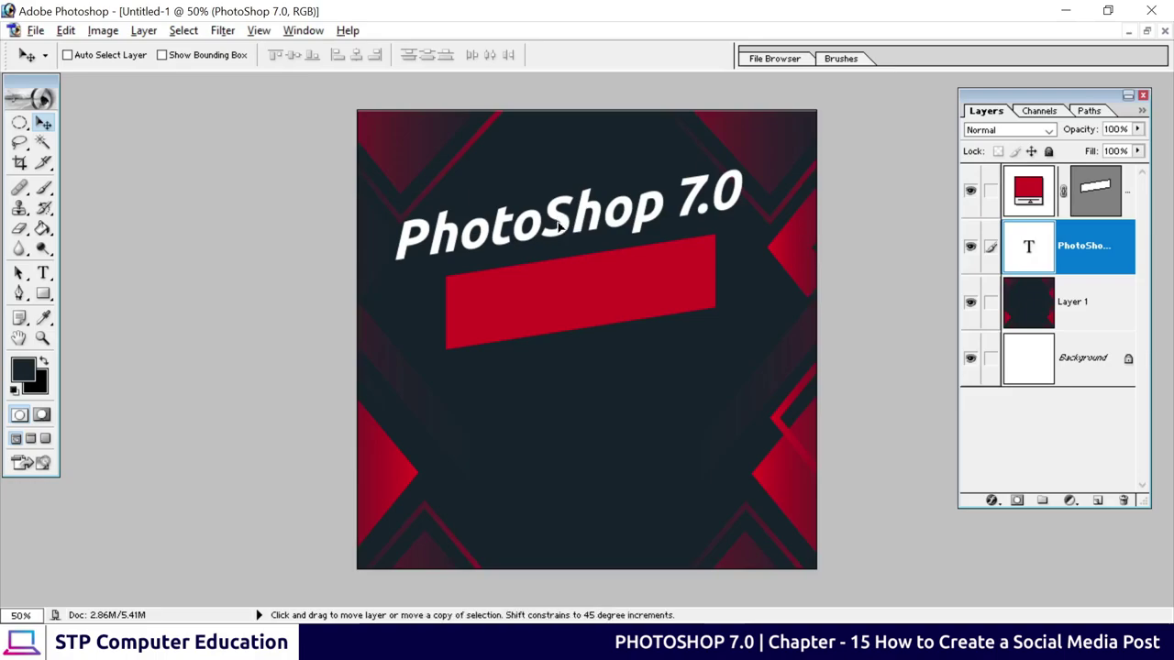
Duplicate the 'PhotoShop 7.0' heading layer and place the copy below the red banner.
drag(557, 227, 567, 369)
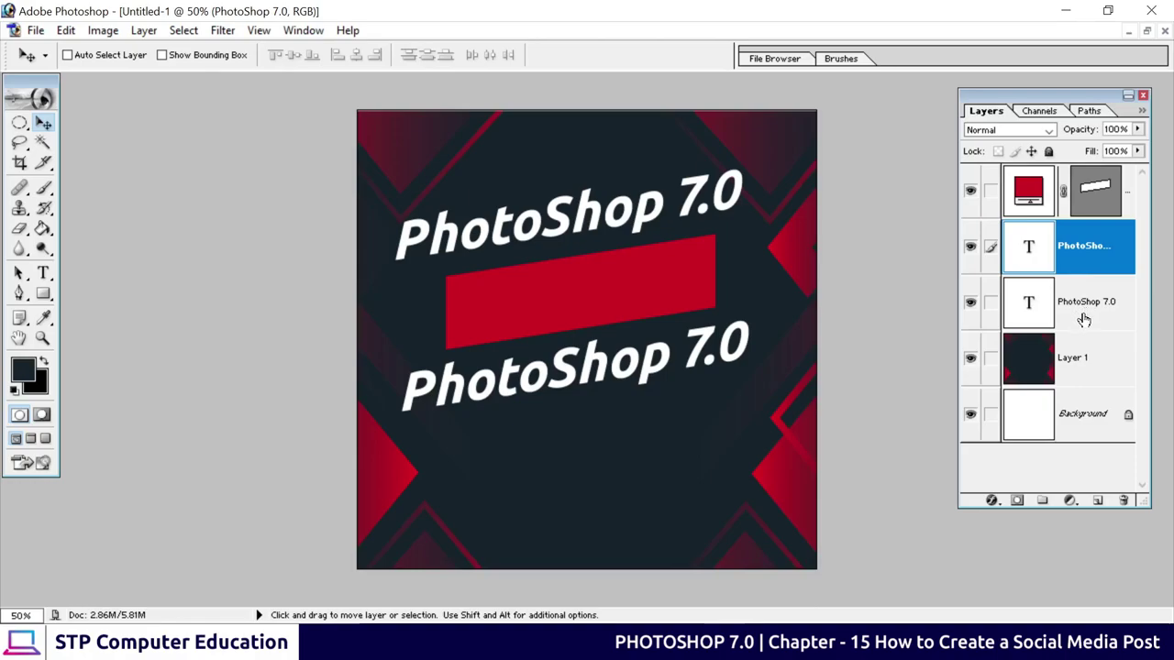
key(Delete)
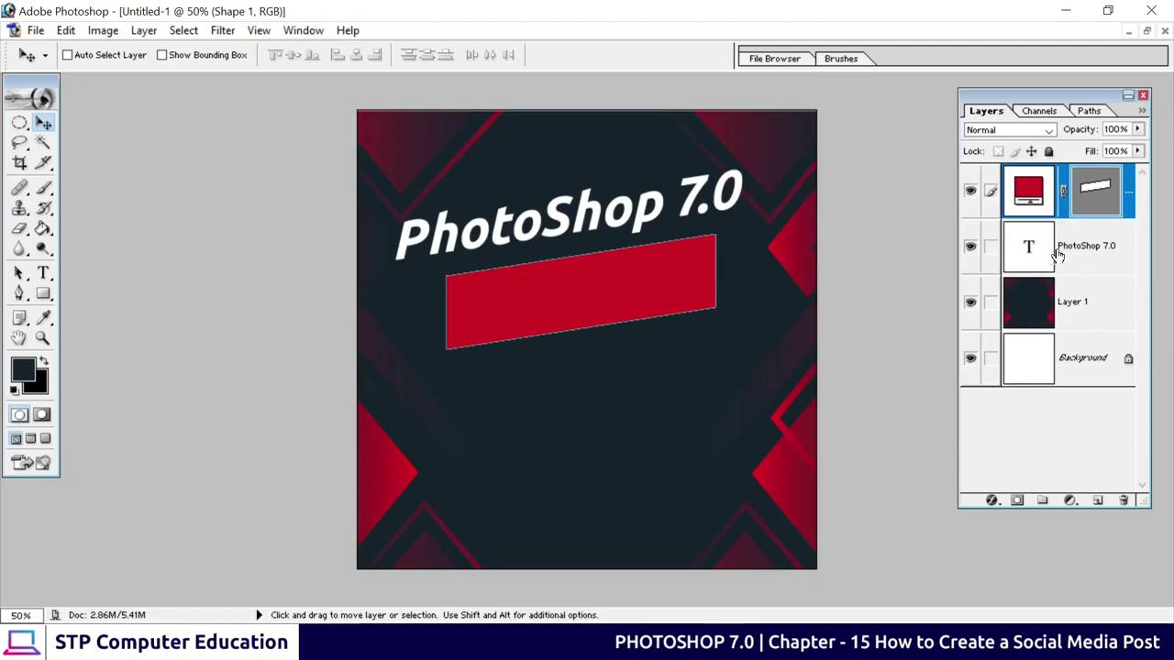
click(1078, 253)
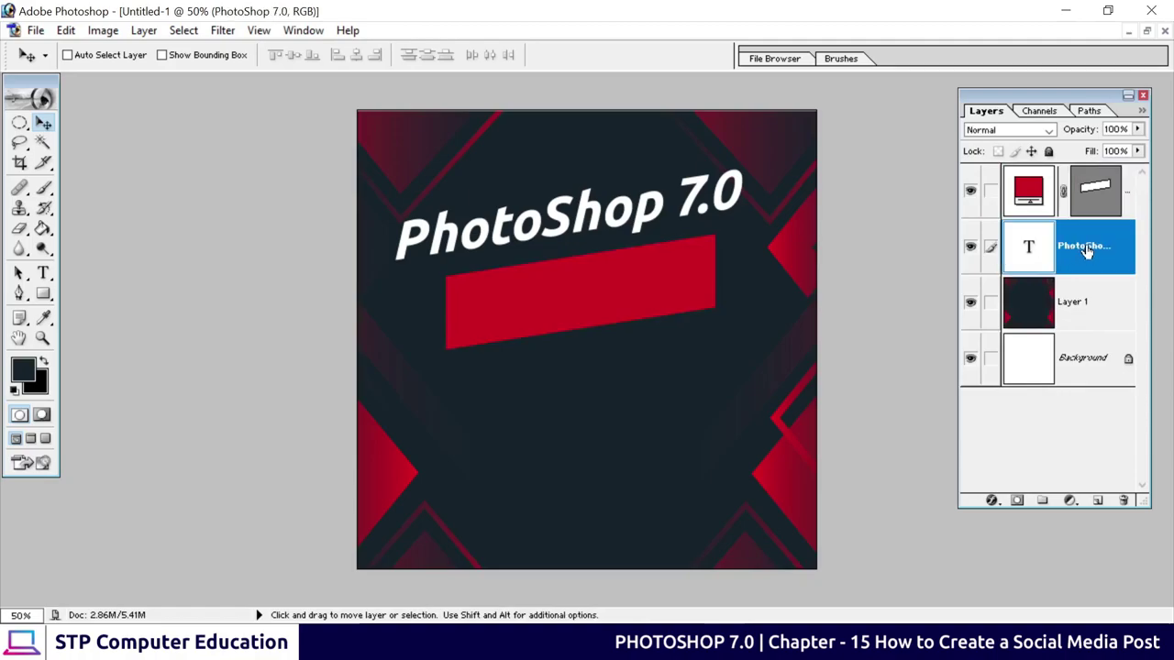
key(ctrl+j)
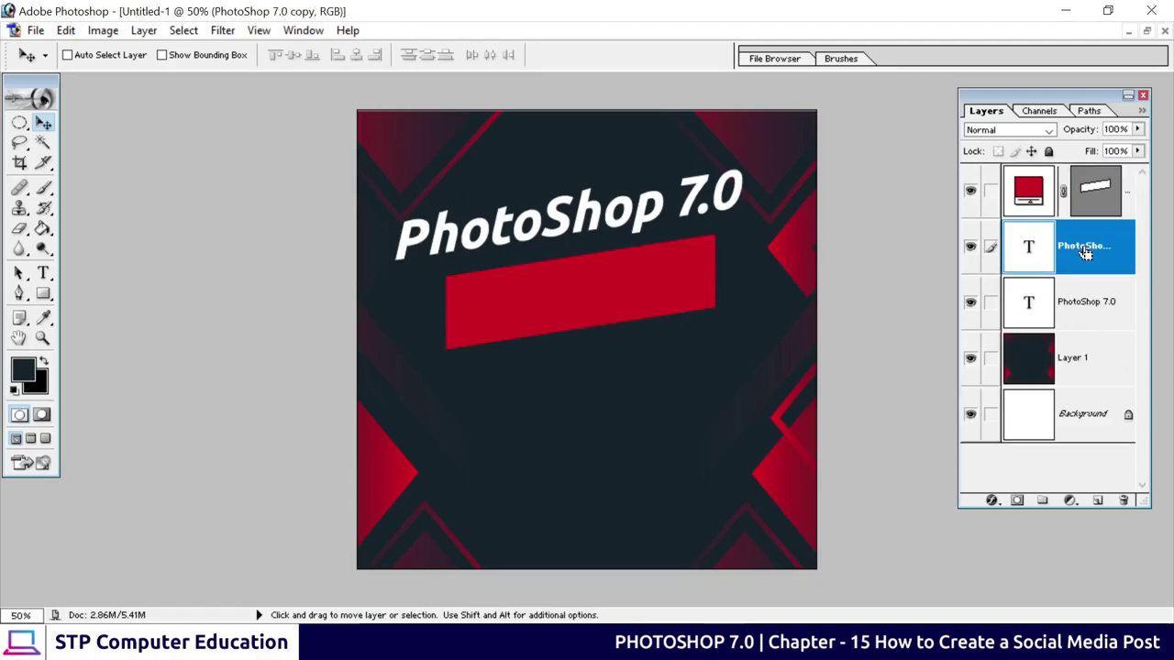
click(1090, 301)
click(1089, 258)
drag(635, 226, 649, 367)
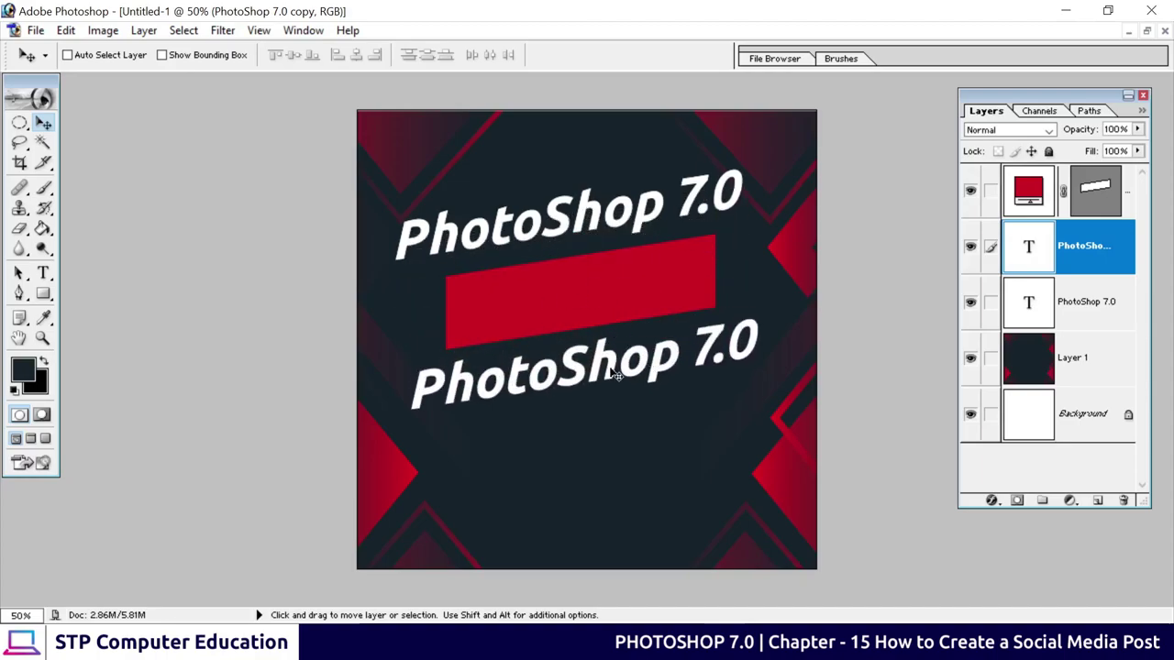
Delete the extra third heading copy, leaving two headings around the red bar.
drag(1087, 243, 1097, 500)
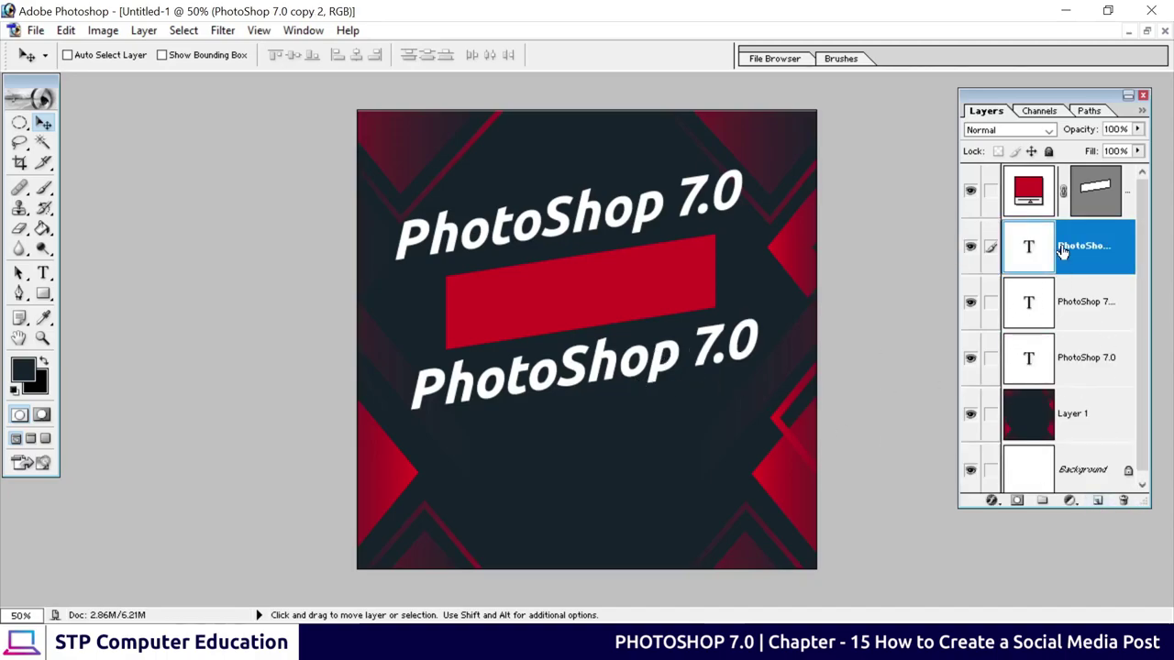
drag(530, 227, 539, 306)
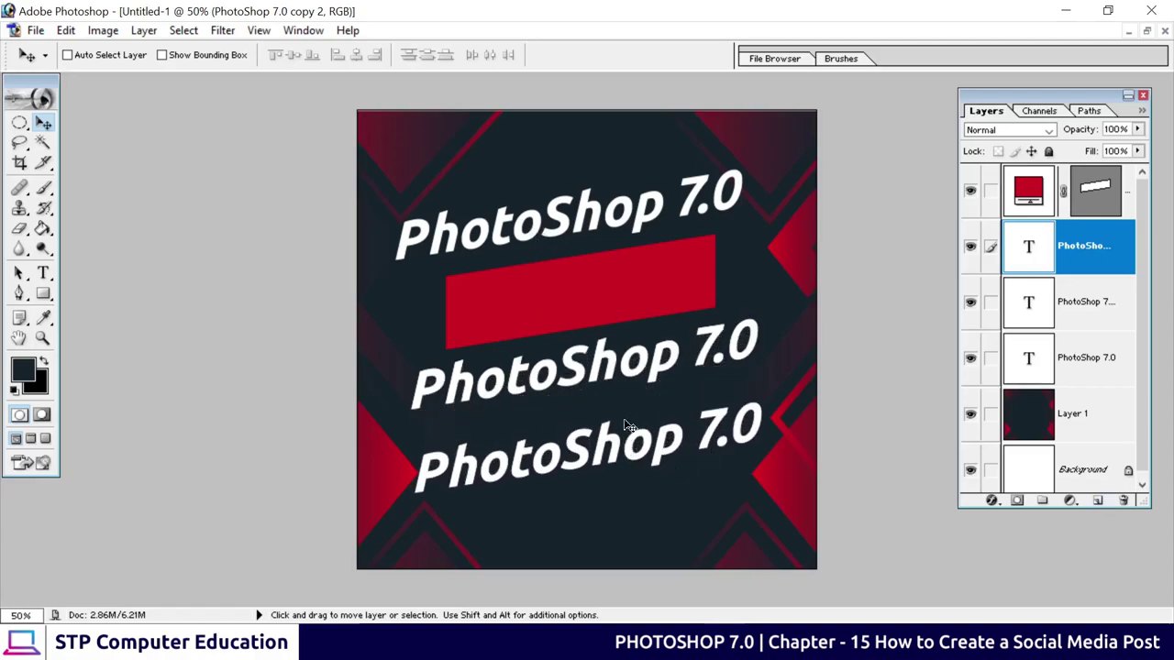
right_click(1069, 251)
click(1024, 330)
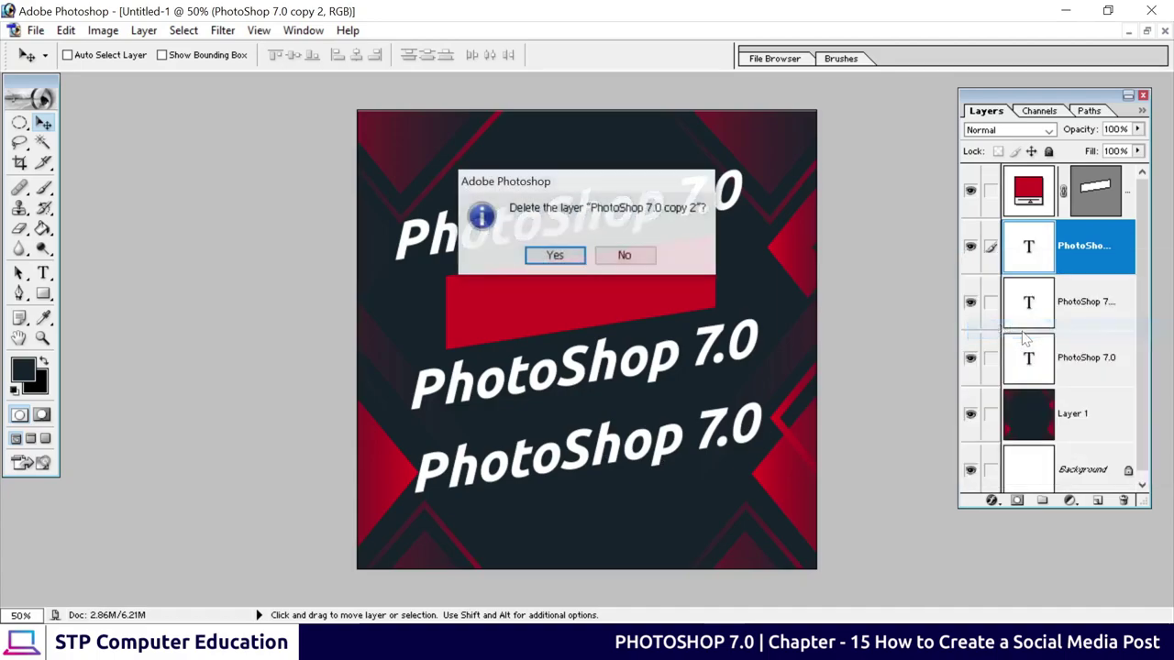
click(558, 258)
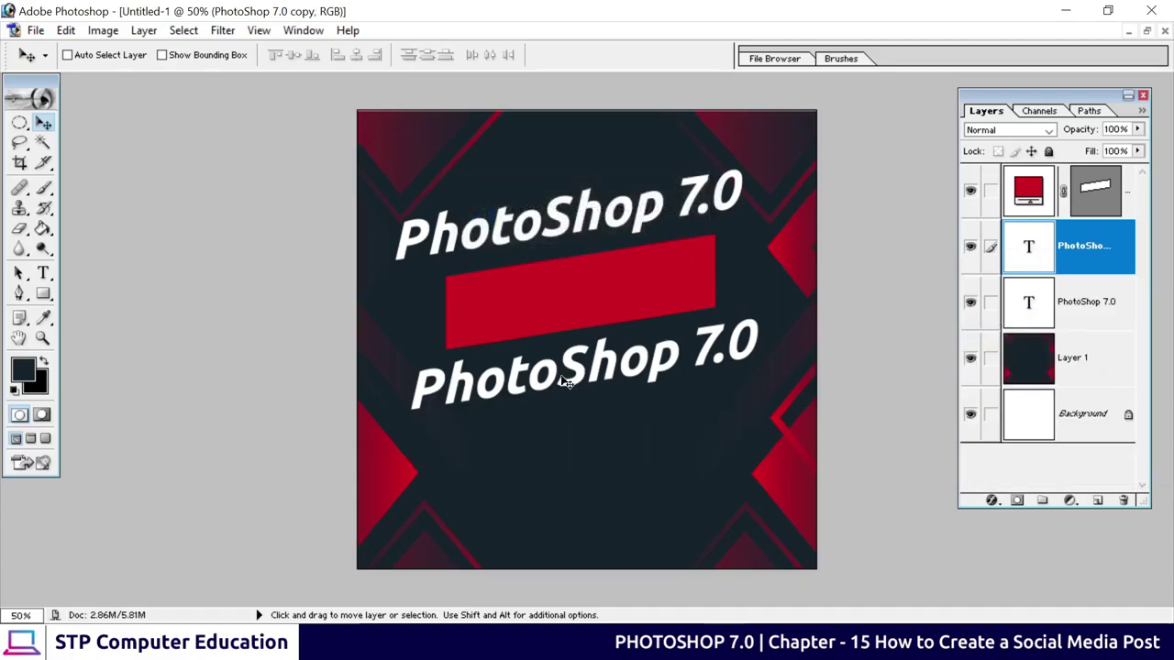
Replace the lower 'PhotoShop 7.0' copy's text with 'Course' and commit it.
click(970, 302)
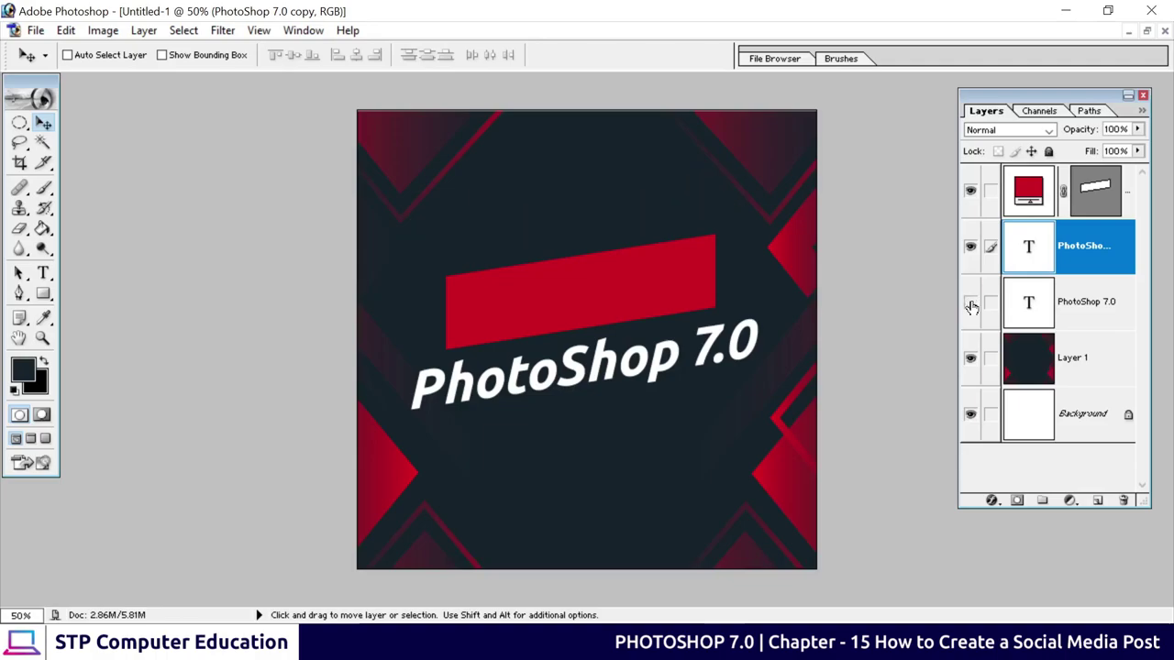
click(970, 247)
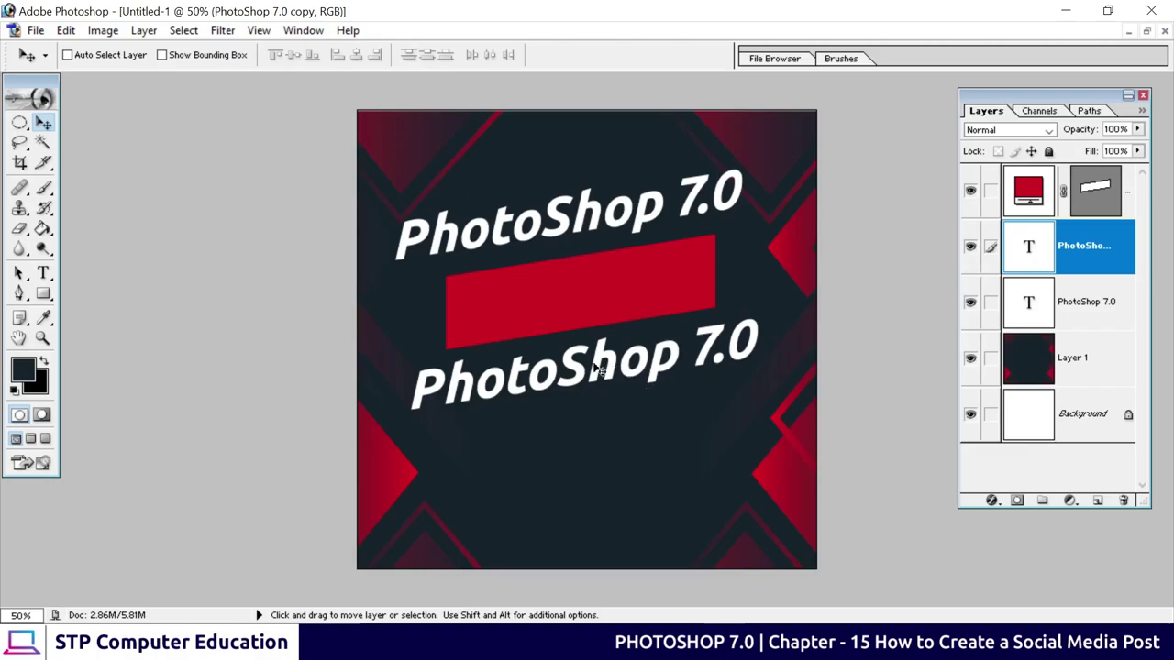
click(50, 274)
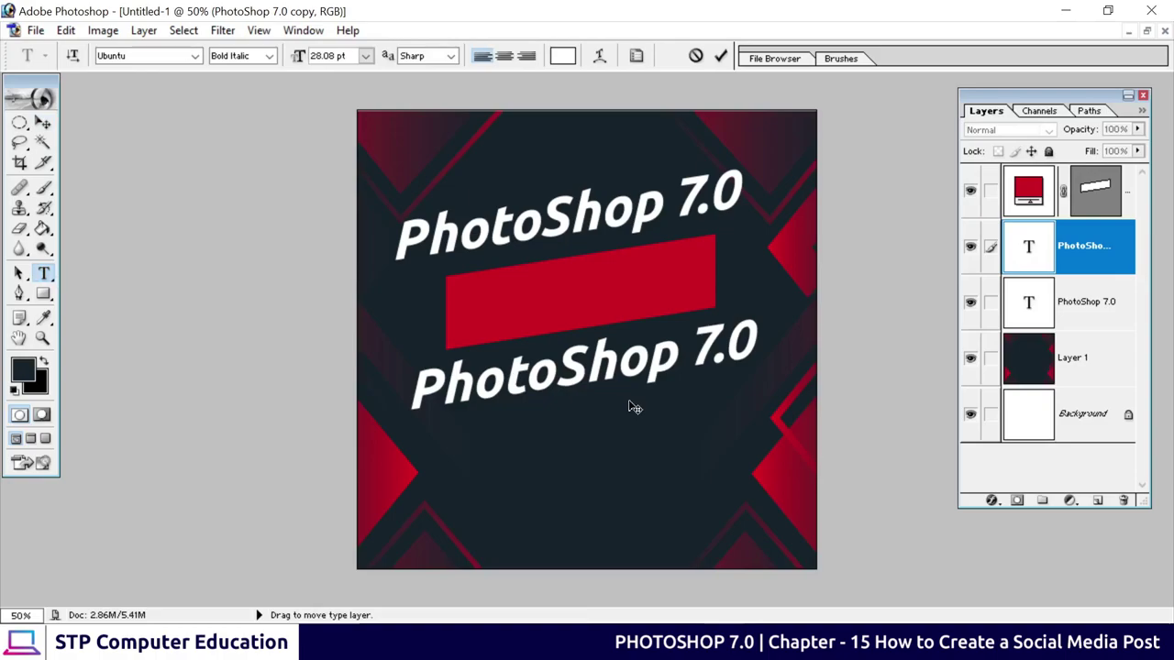
click(524, 377)
drag(413, 386, 805, 356)
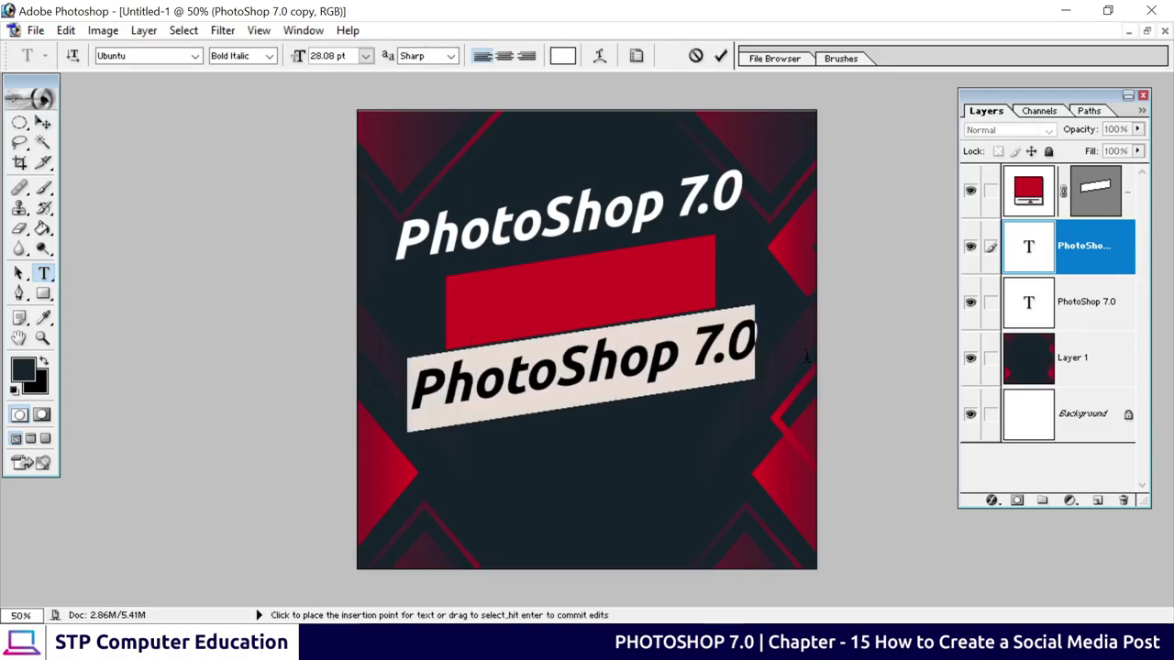
key(BackSpace)
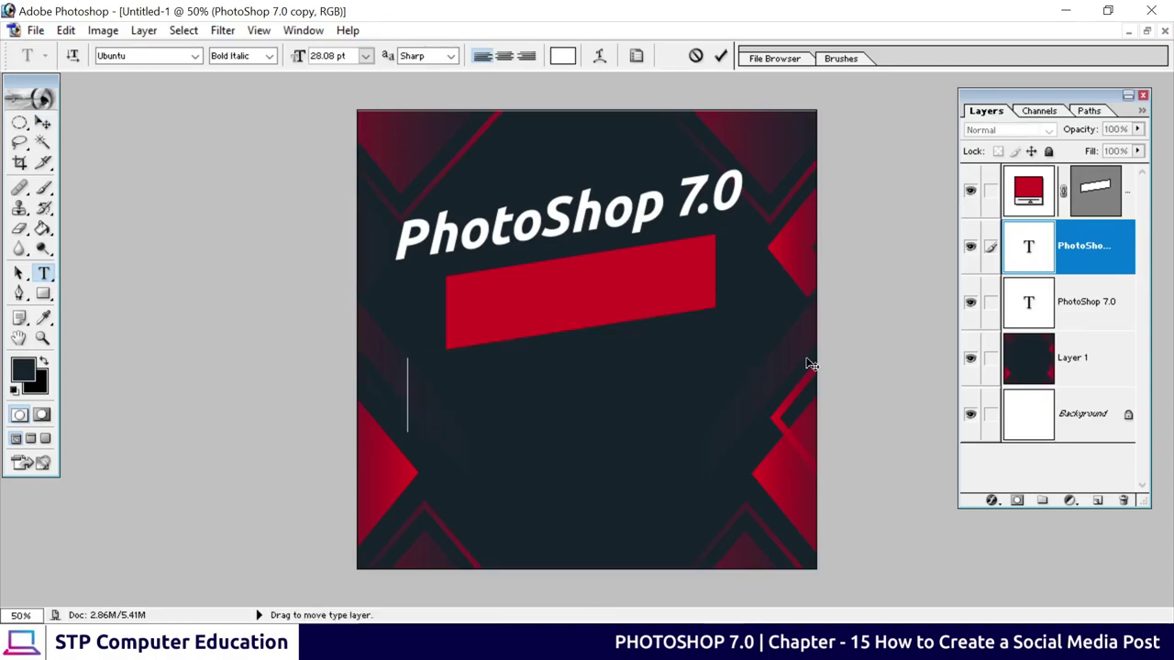
text(Cours)
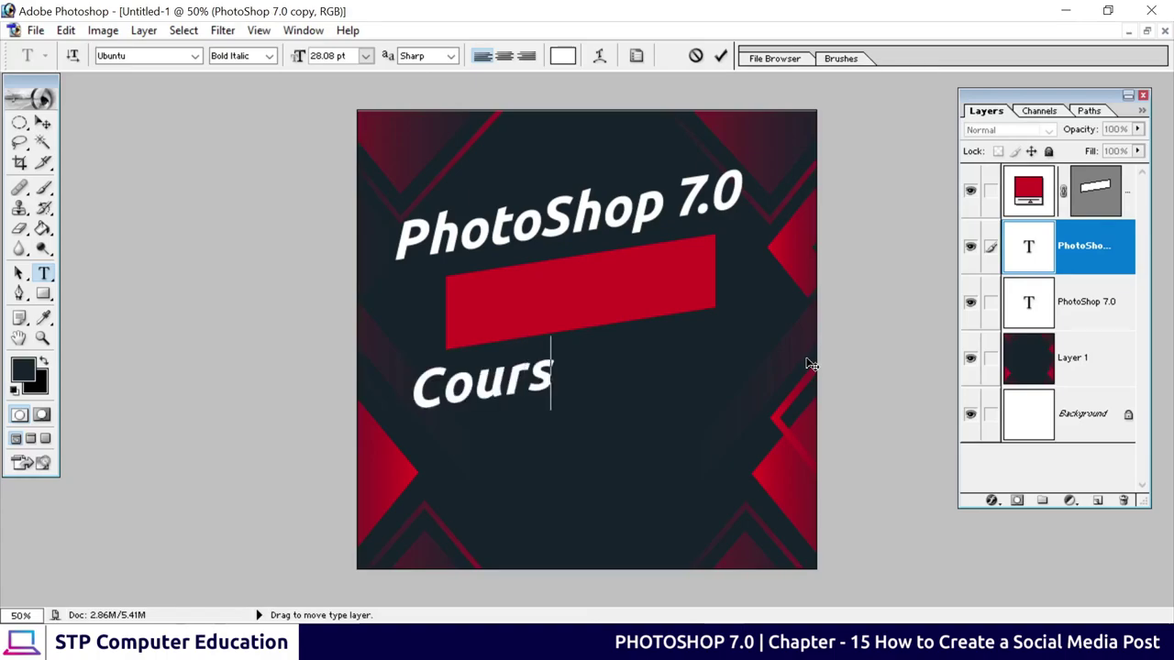
text(e)
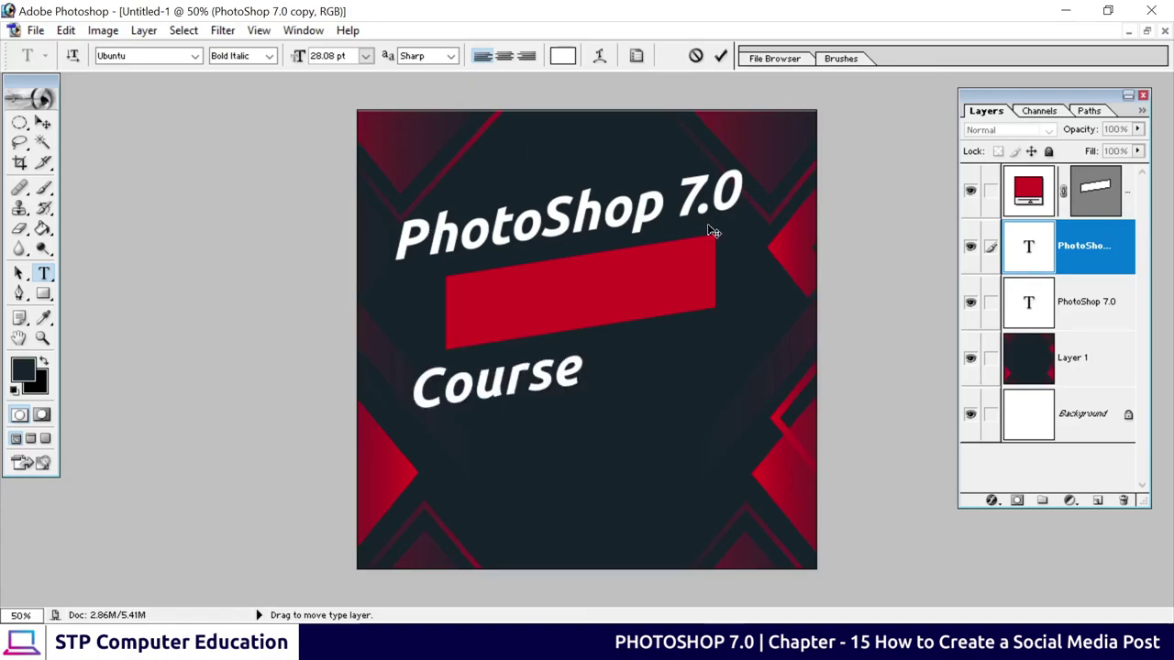
click(721, 56)
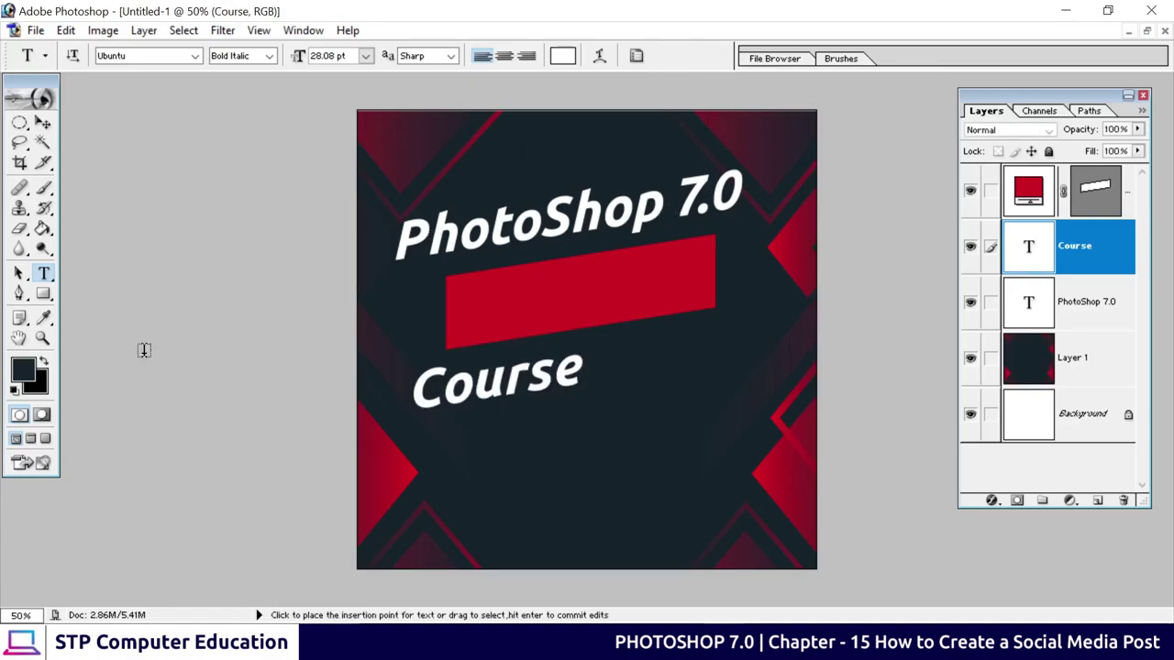
Stack the Course layer above Shape 1 and move the Course text onto the red banner.
click(43, 122)
mouse_move(461, 410)
mouse_down()
mouse_move(562, 383)
mouse_move(550, 347)
mouse_move(553, 380)
mouse_up()
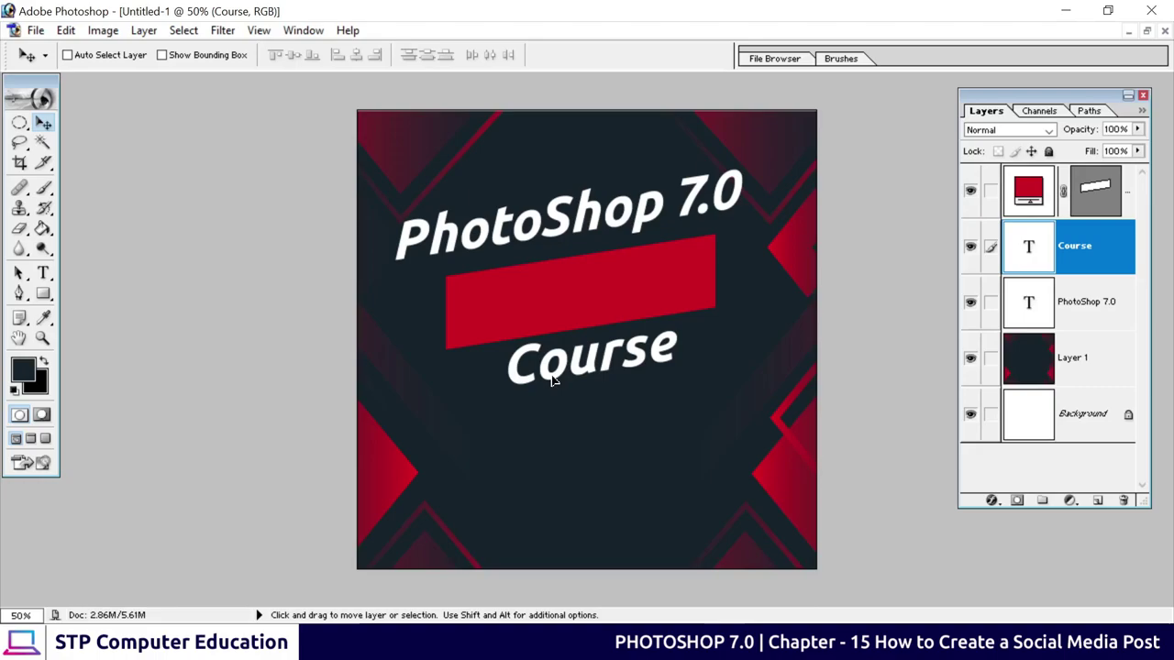
drag(553, 380, 553, 351)
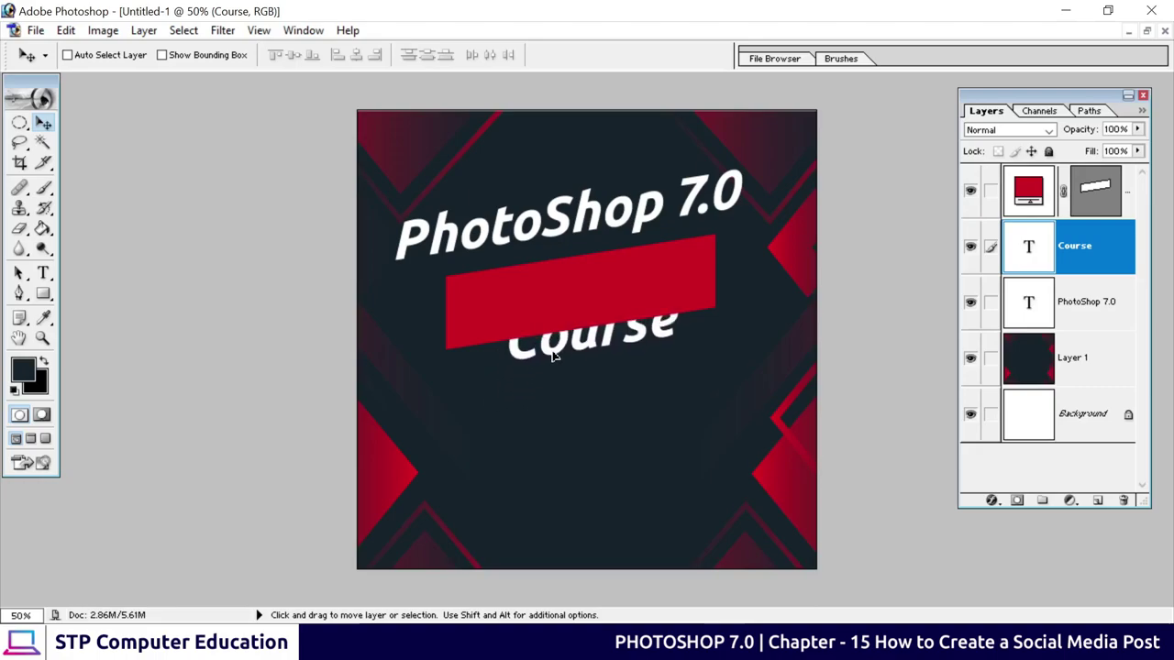
drag(553, 351, 553, 393)
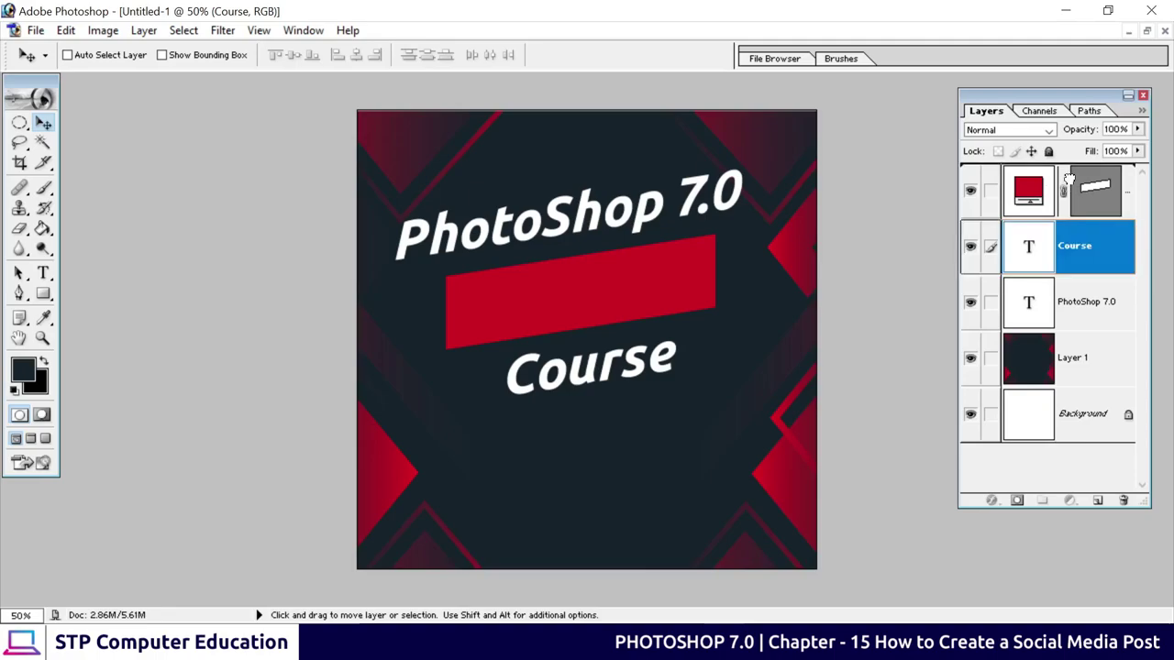
drag(1078, 249, 1070, 181)
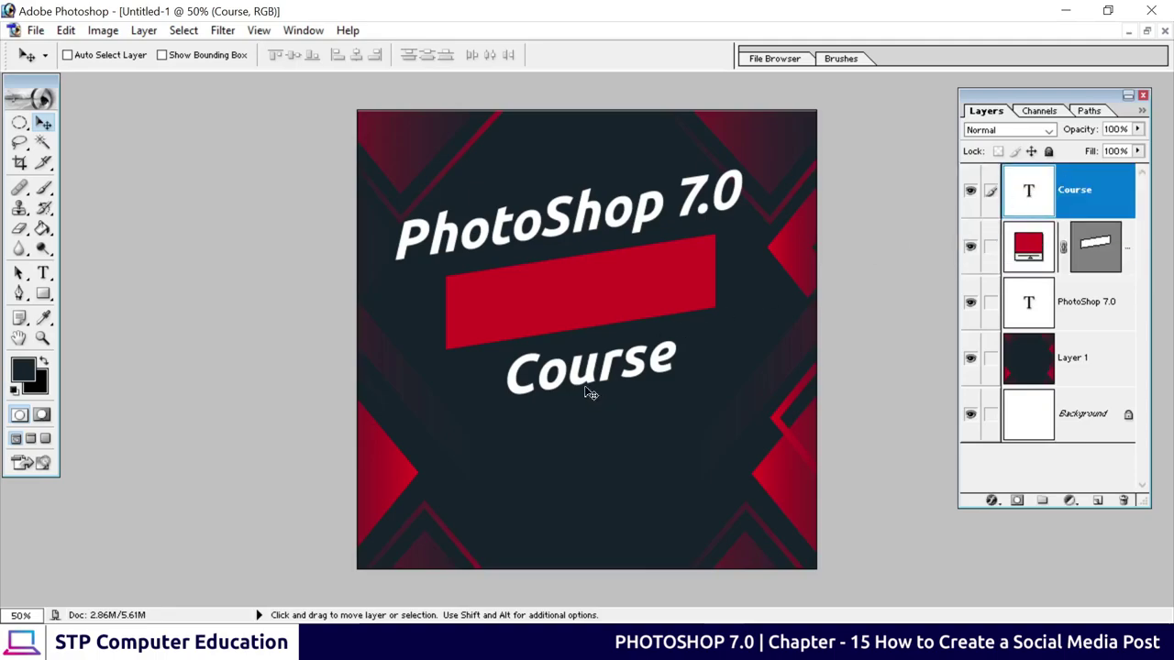
drag(587, 383, 576, 305)
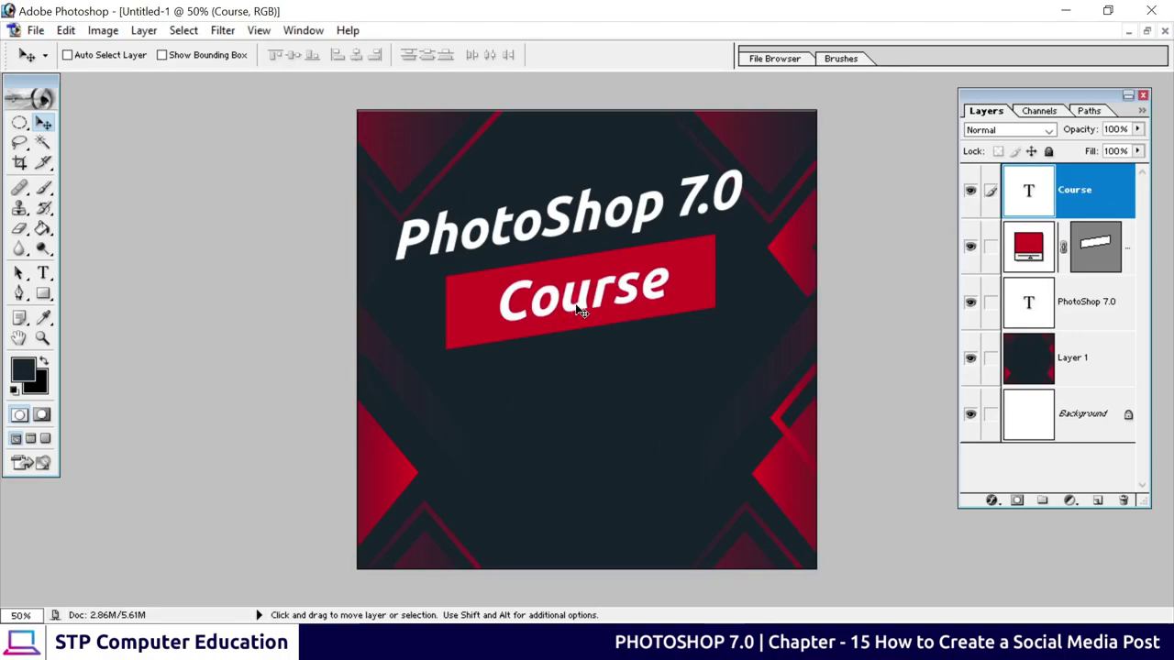
key(ctrl+t)
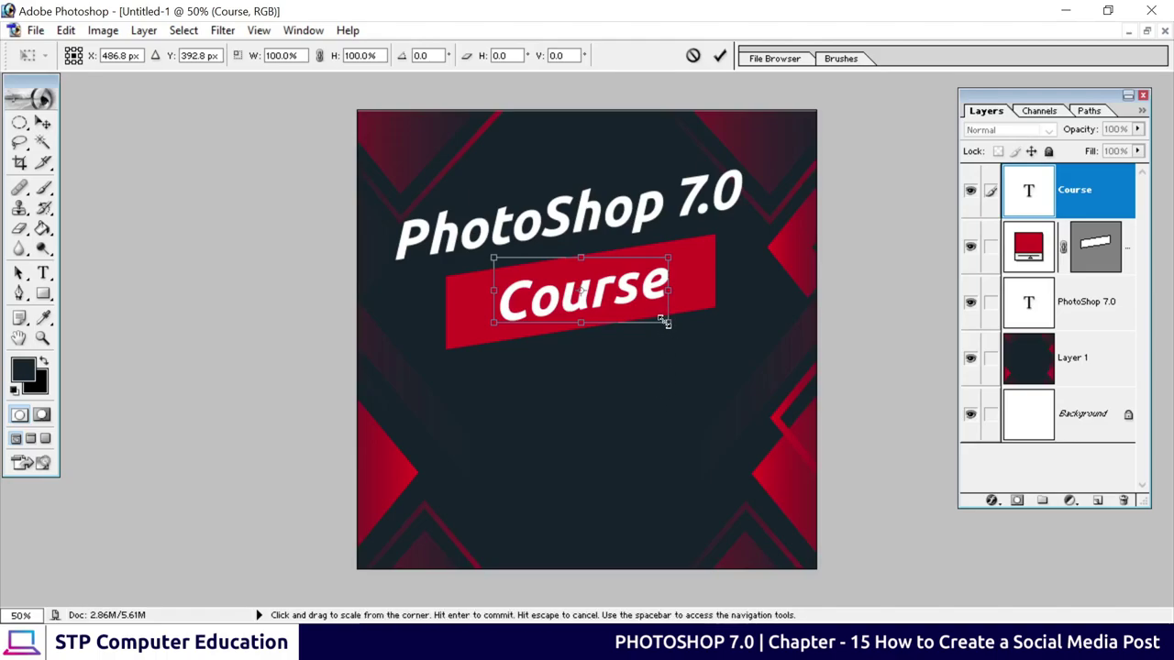
Scale the Course text up to about 114% and nudge it into place on the banner.
mouse_move(671, 324)
mouse_down()
mouse_move(695, 336)
mouse_move(681, 328)
mouse_up()
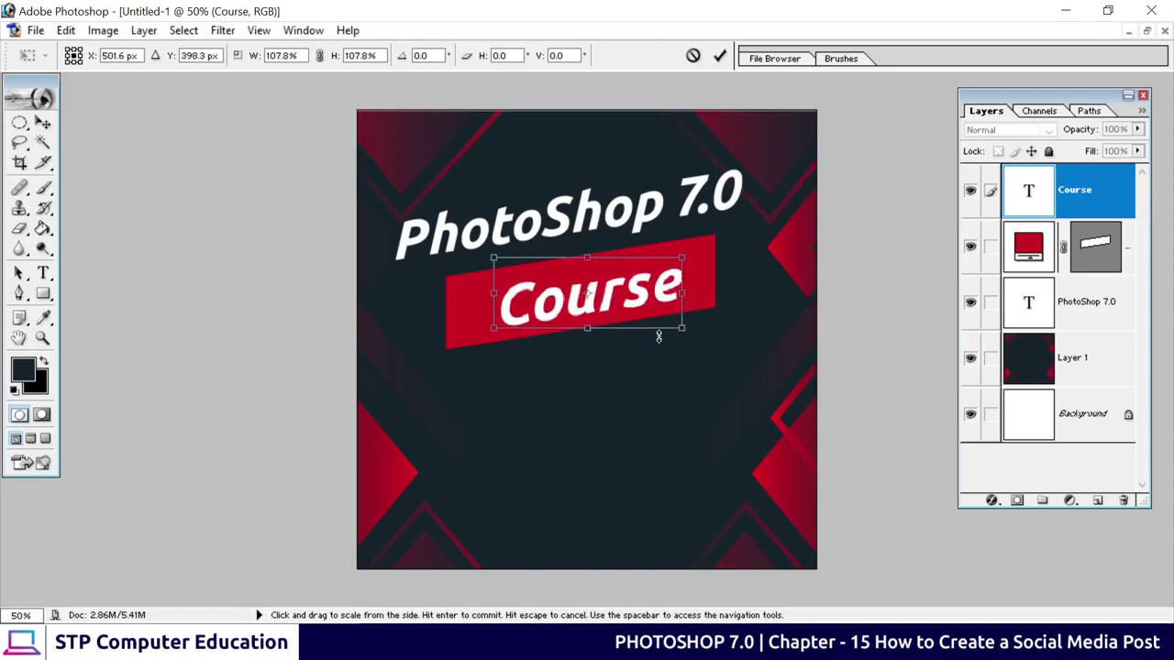
drag(681, 327, 693, 333)
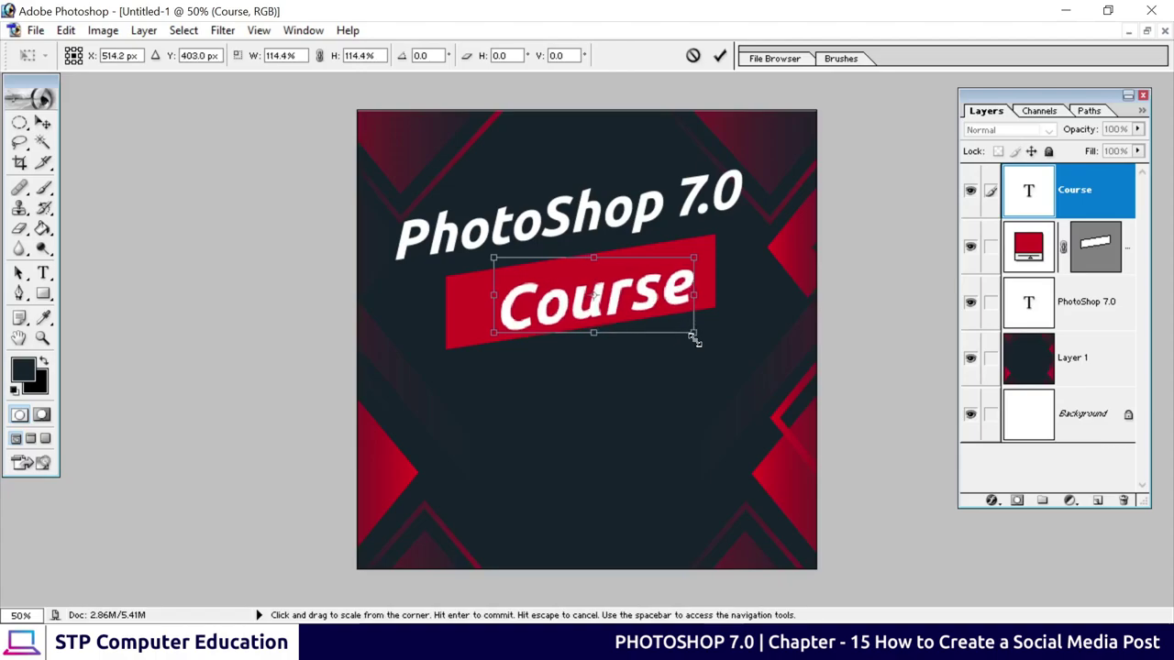
click(720, 55)
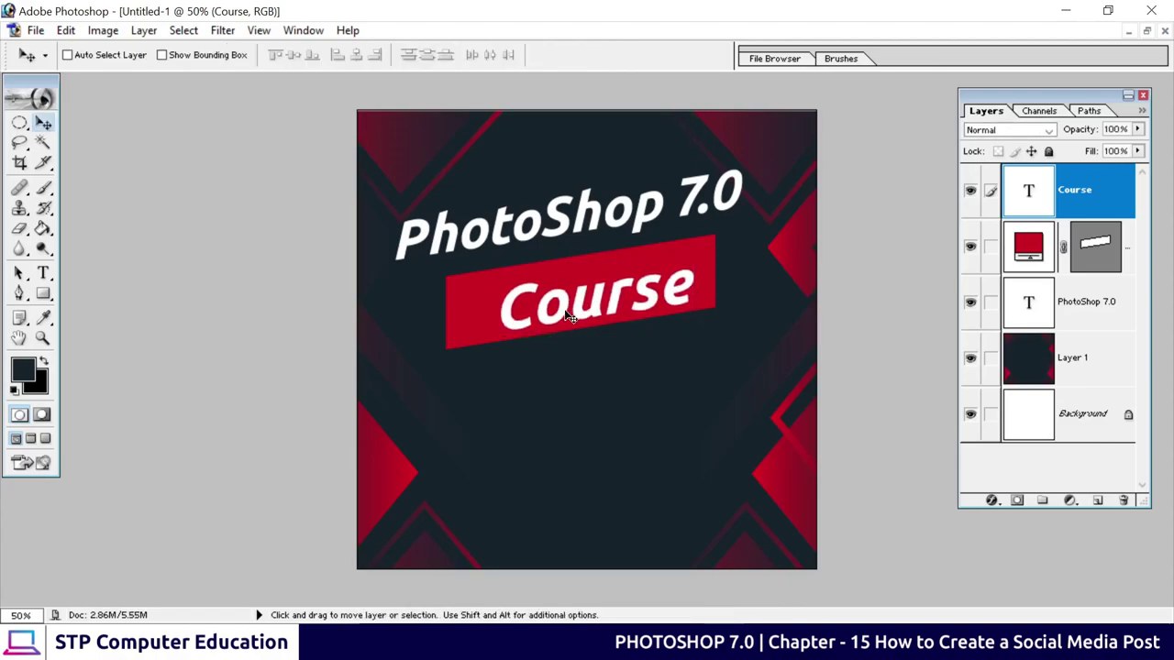
drag(569, 316, 552, 307)
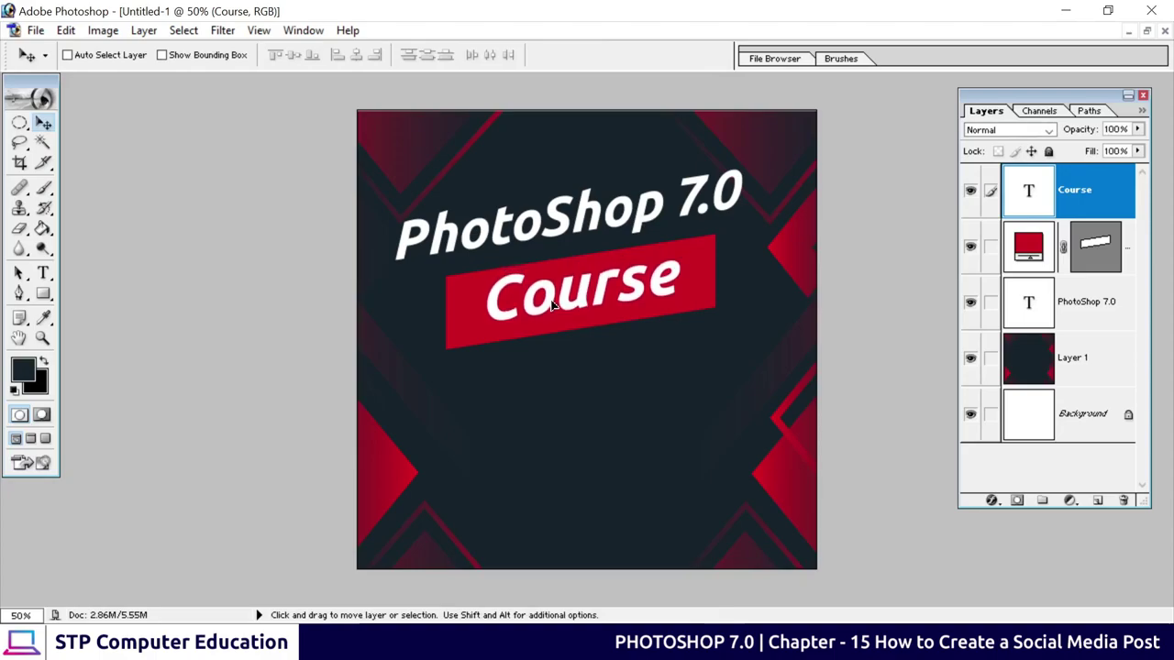
key(Left)
key(Left)
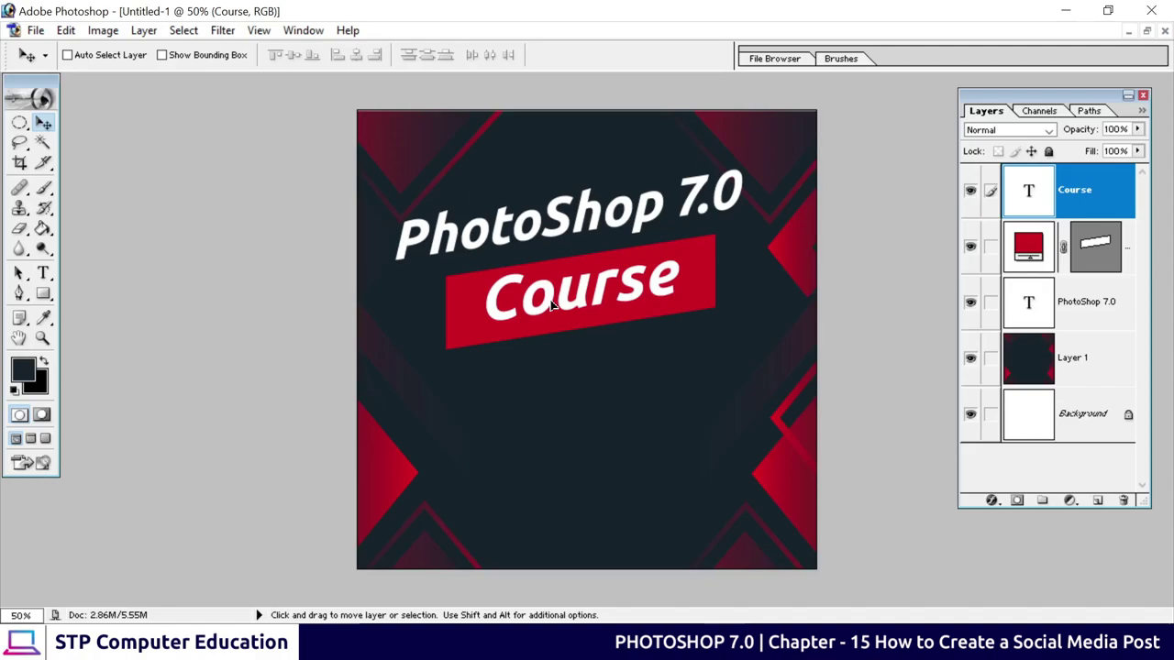
key(Left)
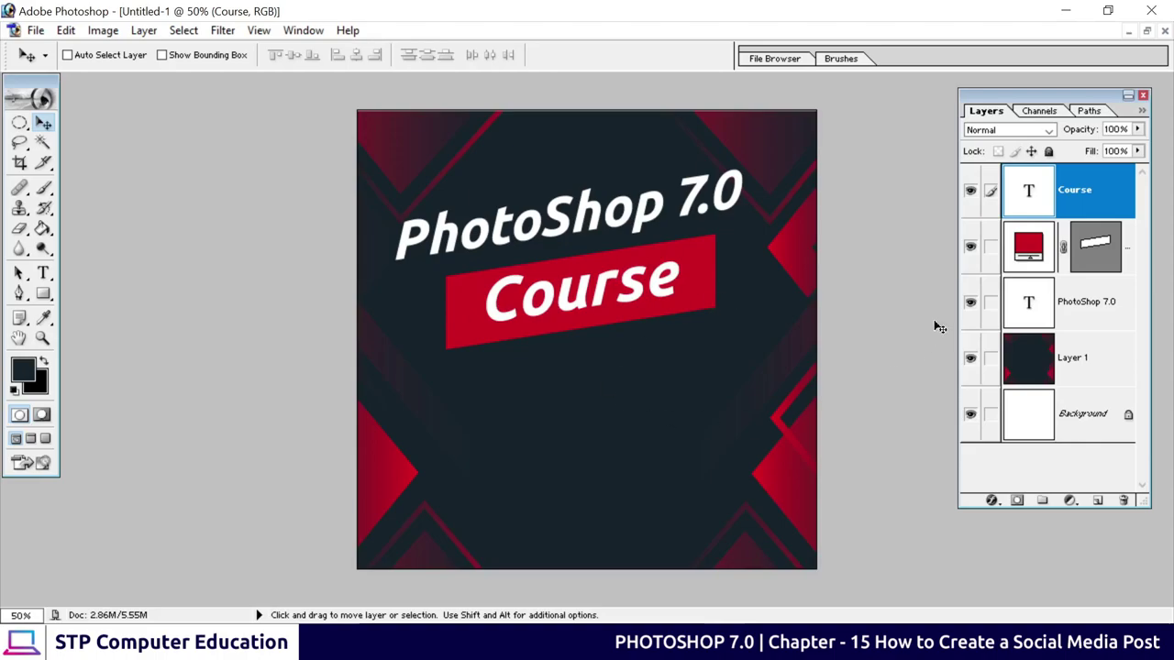
Duplicate the red banner, shrink the copy to about 42%, and place it under the Course banner.
click(1030, 242)
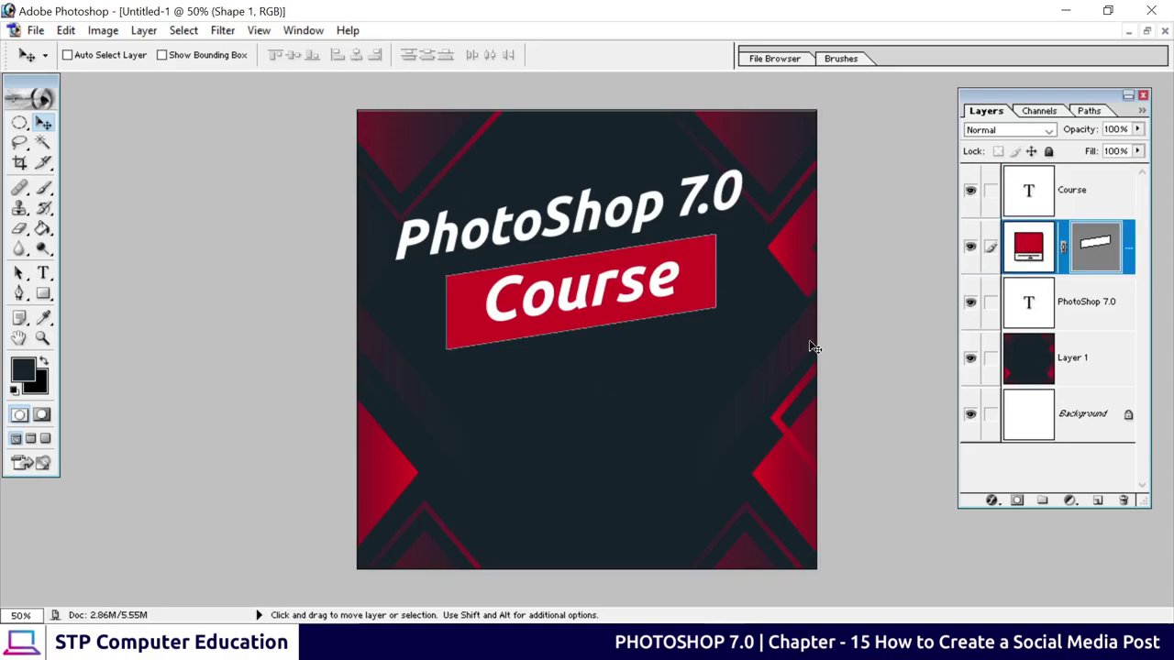
mouse_move(630, 314)
mouse_down()
mouse_move(634, 414)
mouse_move(623, 400)
mouse_up()
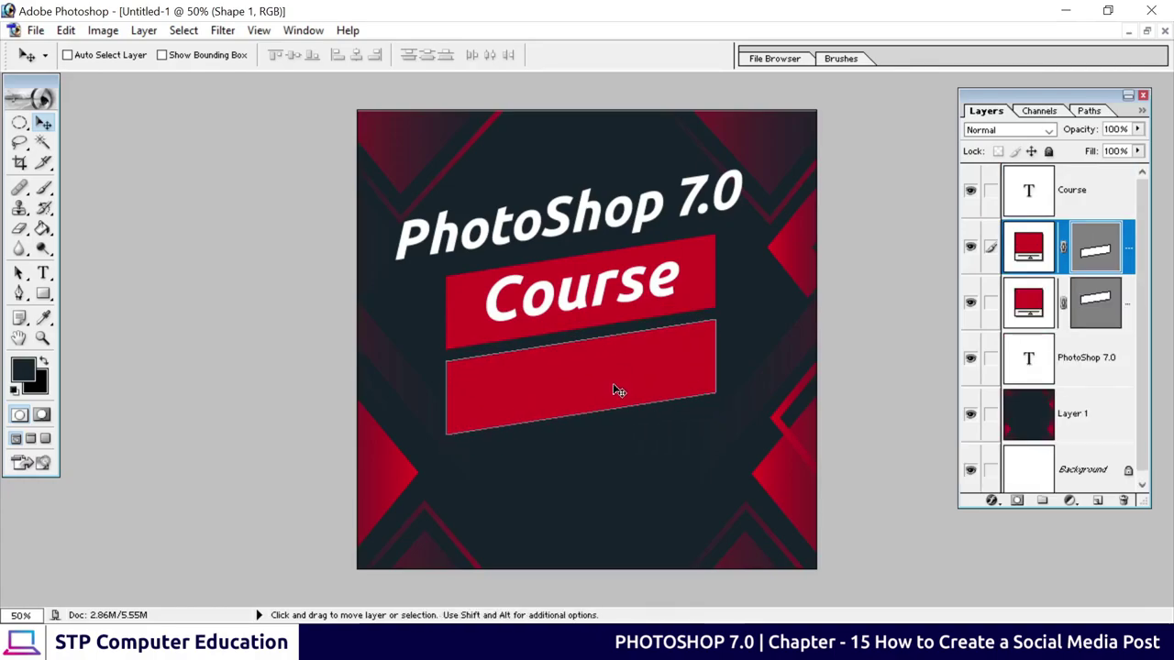
key(ctrl+t)
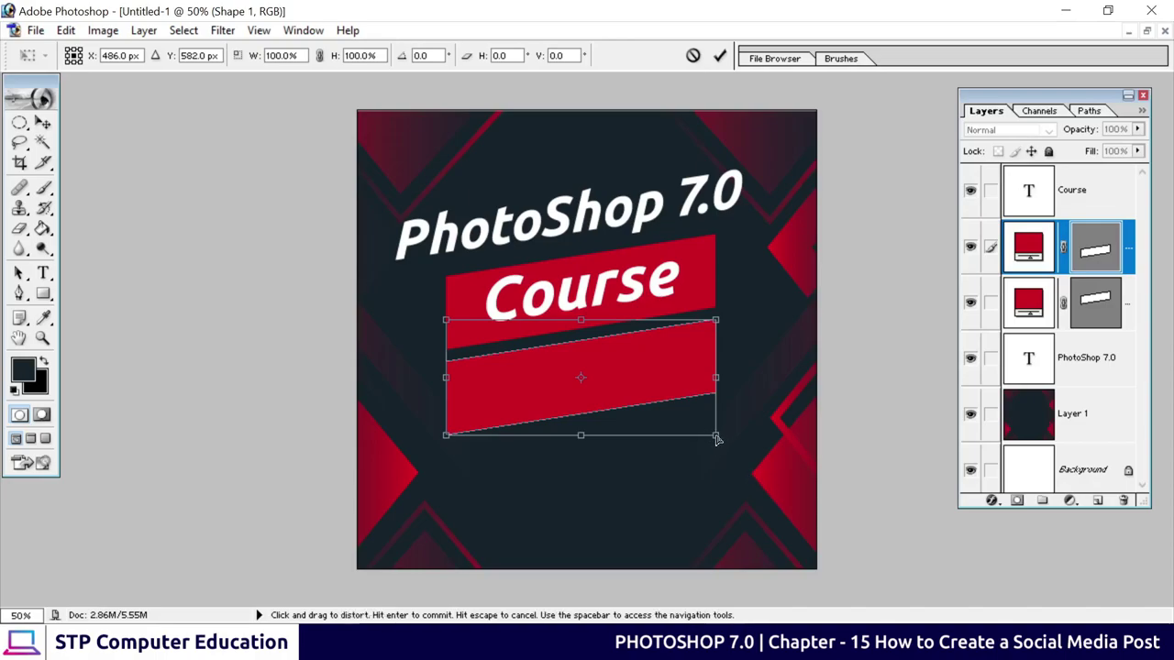
mouse_move(714, 435)
mouse_down()
mouse_move(650, 390)
mouse_move(565, 368)
mouse_up()
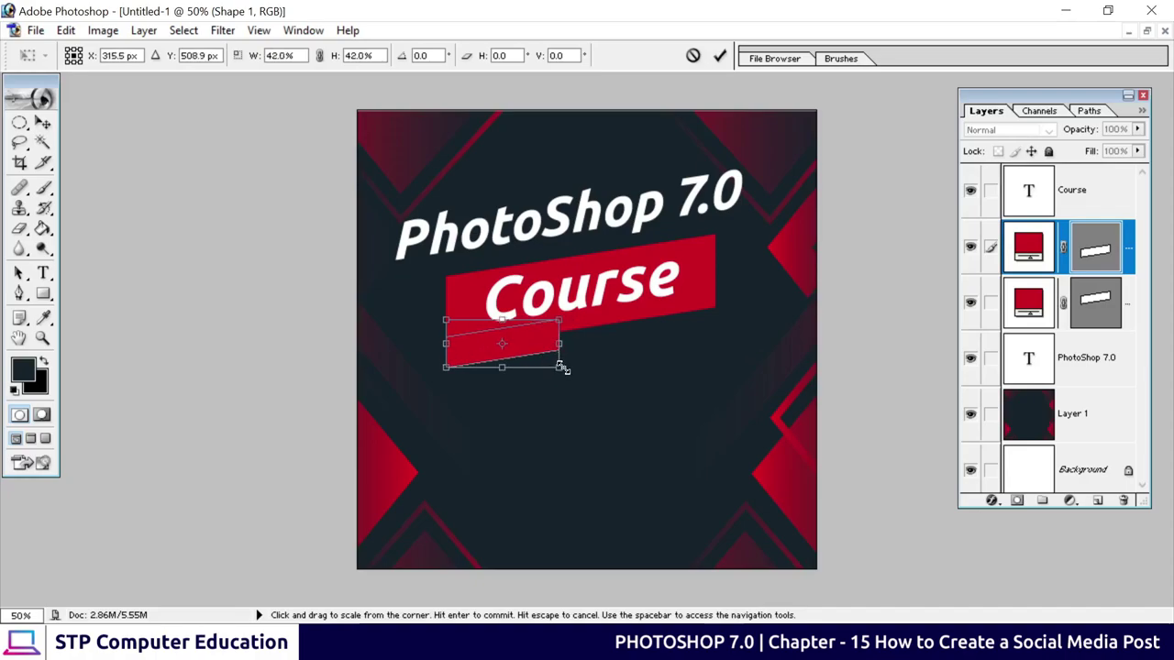
click(720, 56)
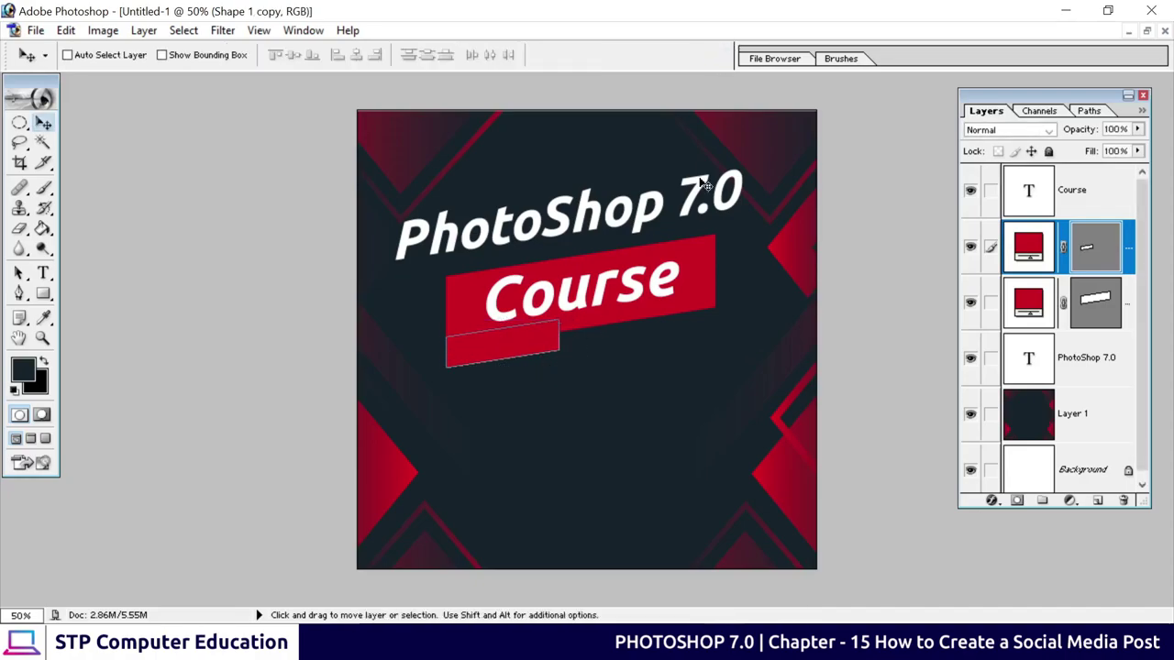
drag(539, 340, 597, 343)
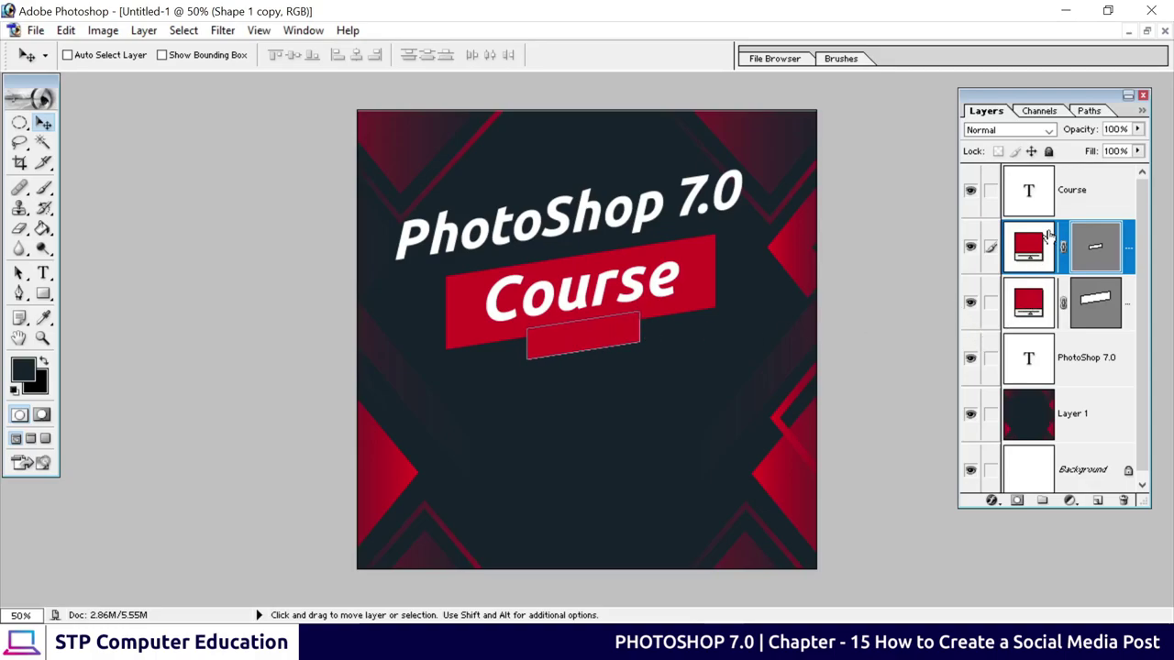
Change the small banner copy's fill colour to white.
double_click(1036, 250)
drag(843, 226, 669, 172)
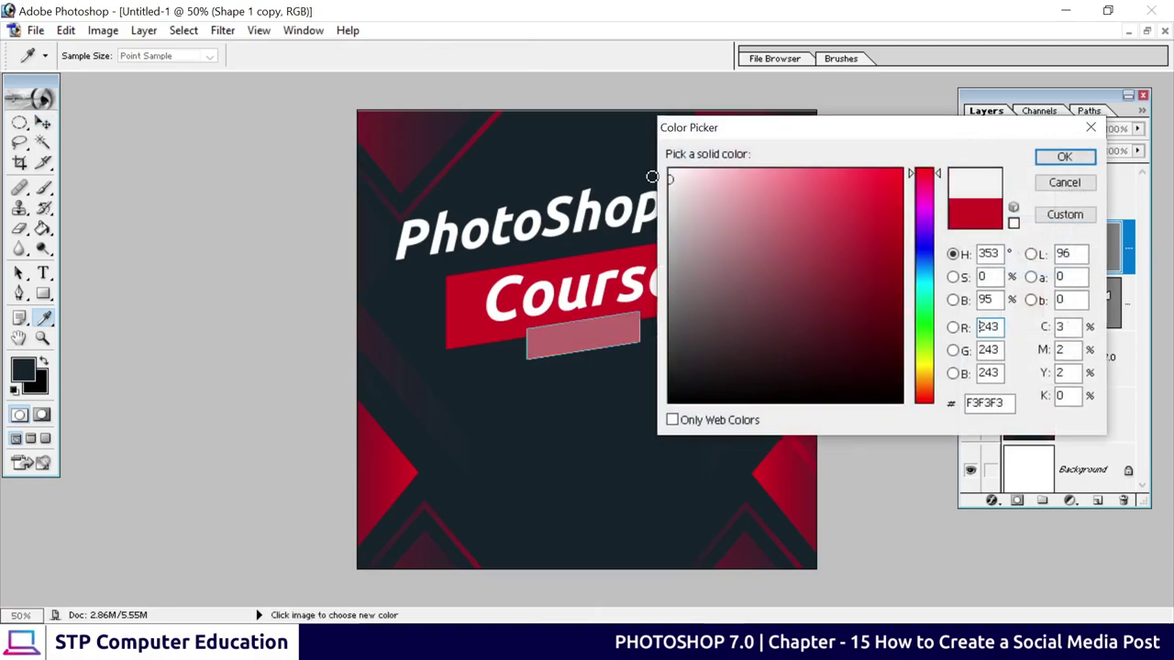
click(1064, 158)
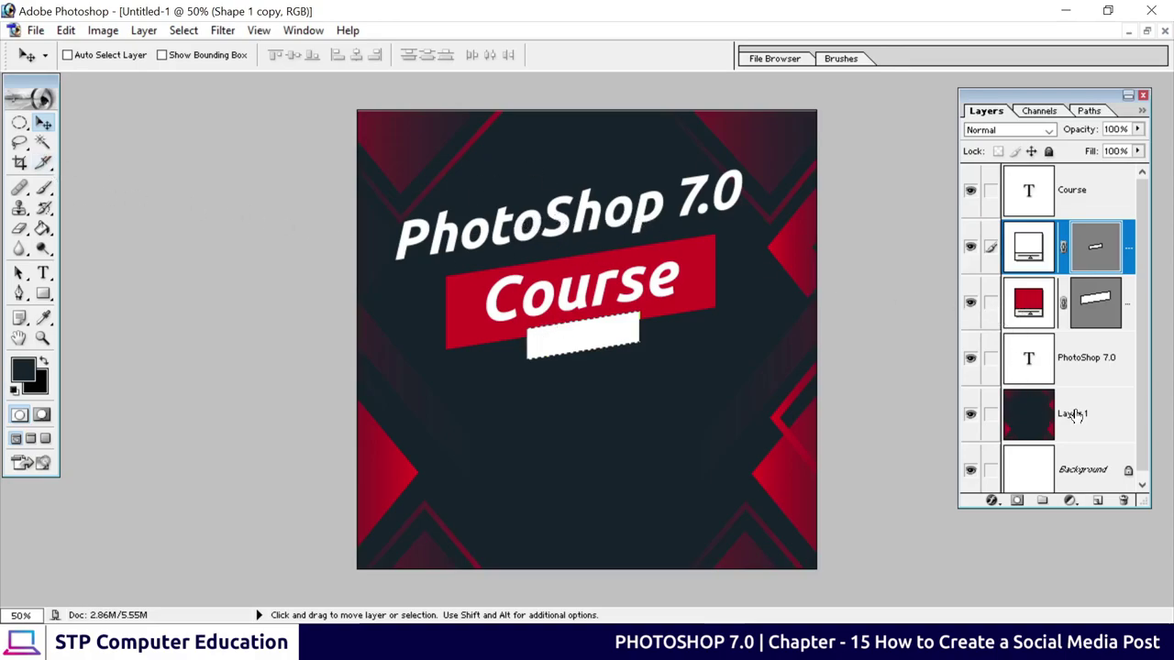
Place one copy of the PhotoShop 7.0 title below the Course banner and select its text.
click(1090, 362)
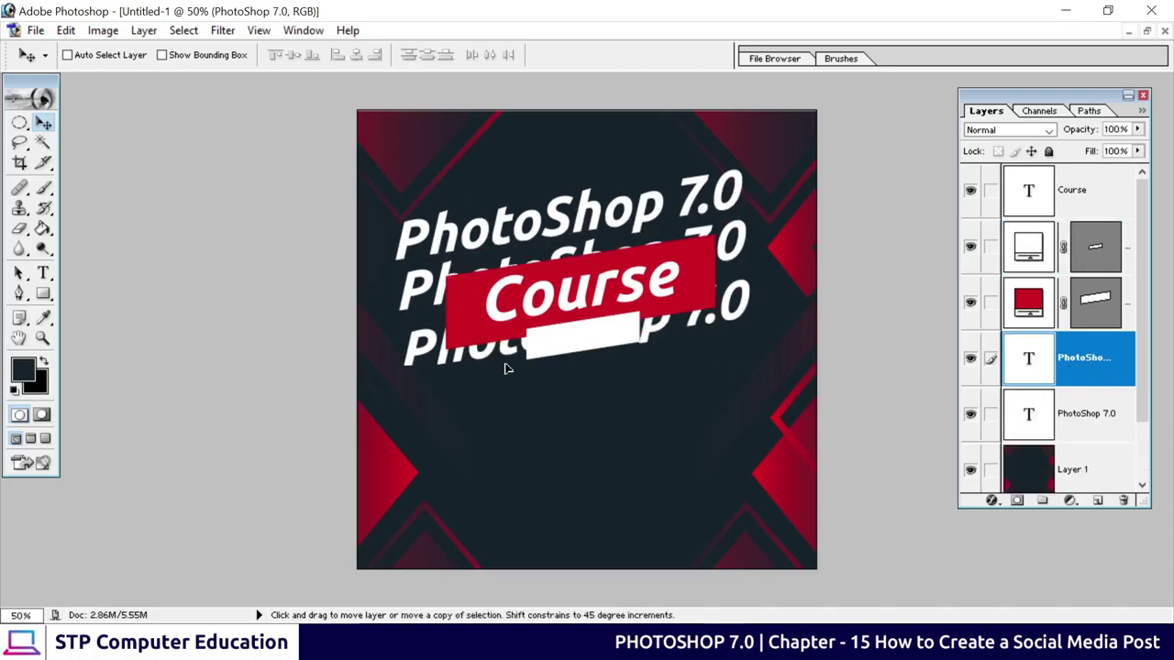
drag(500, 243, 515, 430)
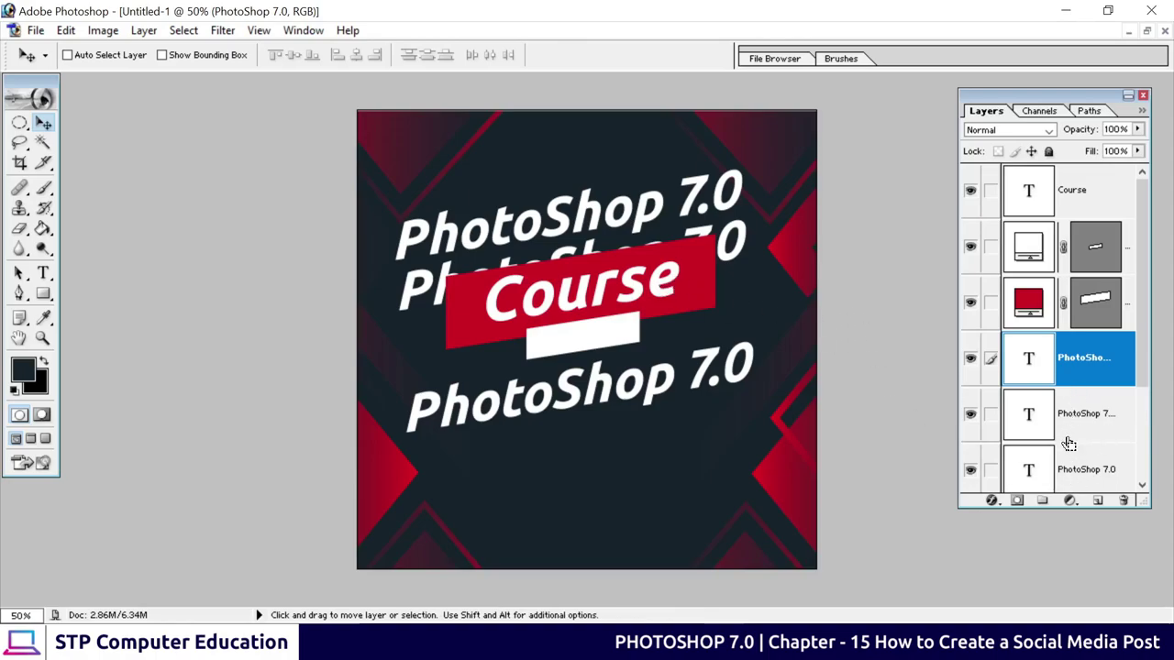
alt+click(1123, 499)
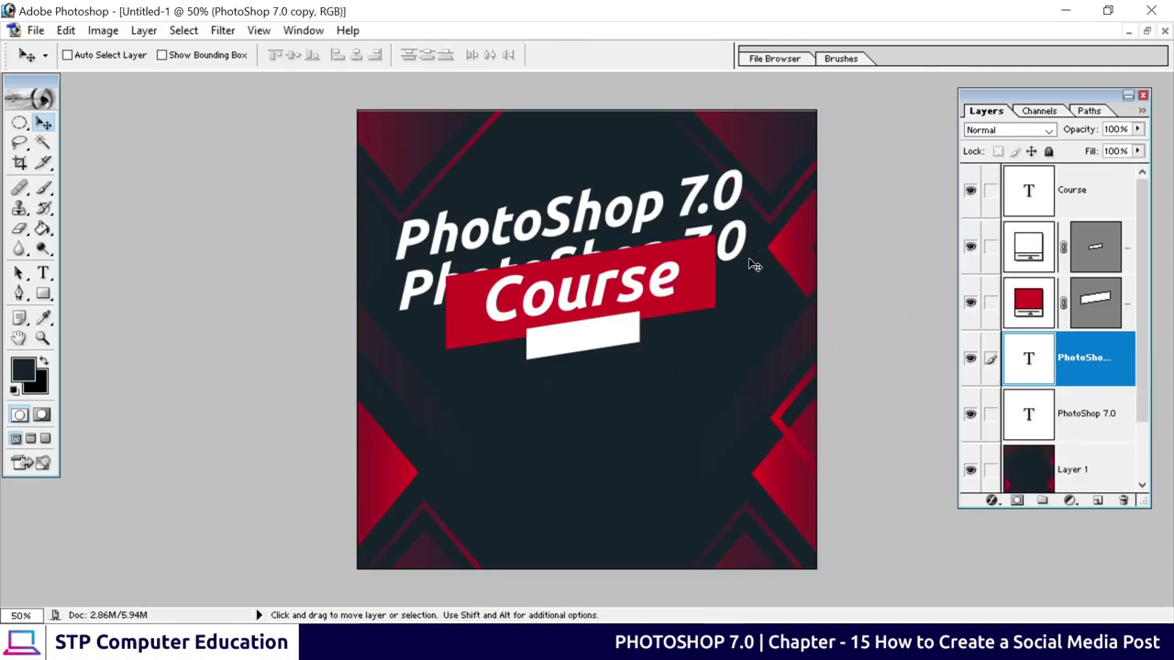
drag(743, 262, 754, 387)
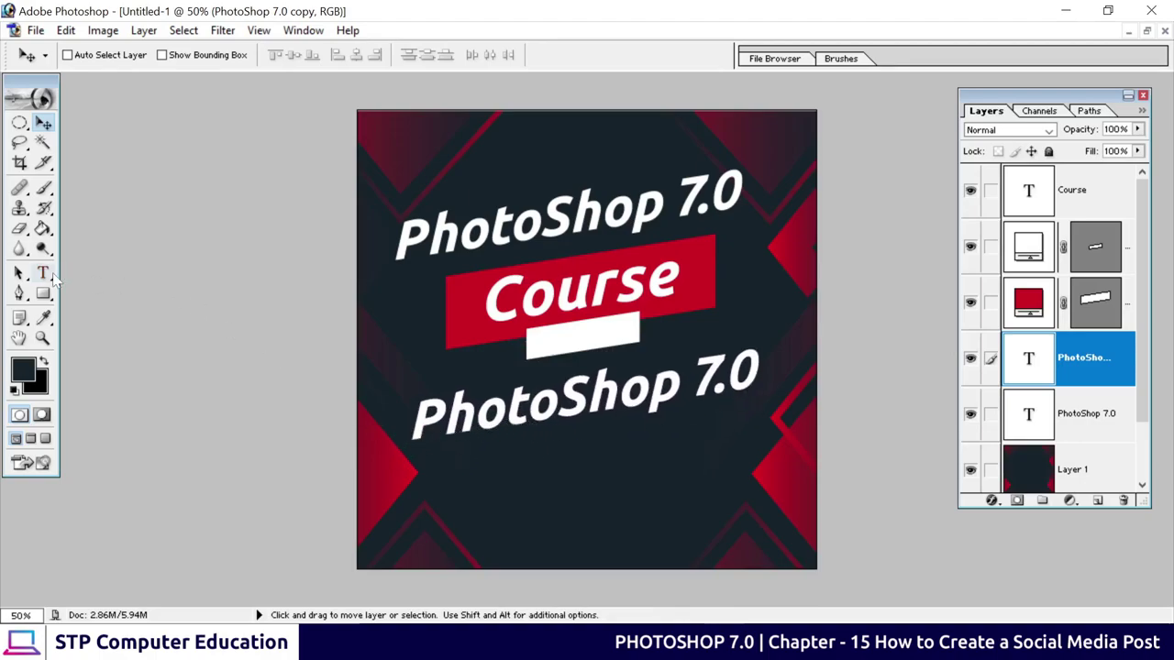
click(43, 272)
drag(433, 413, 781, 378)
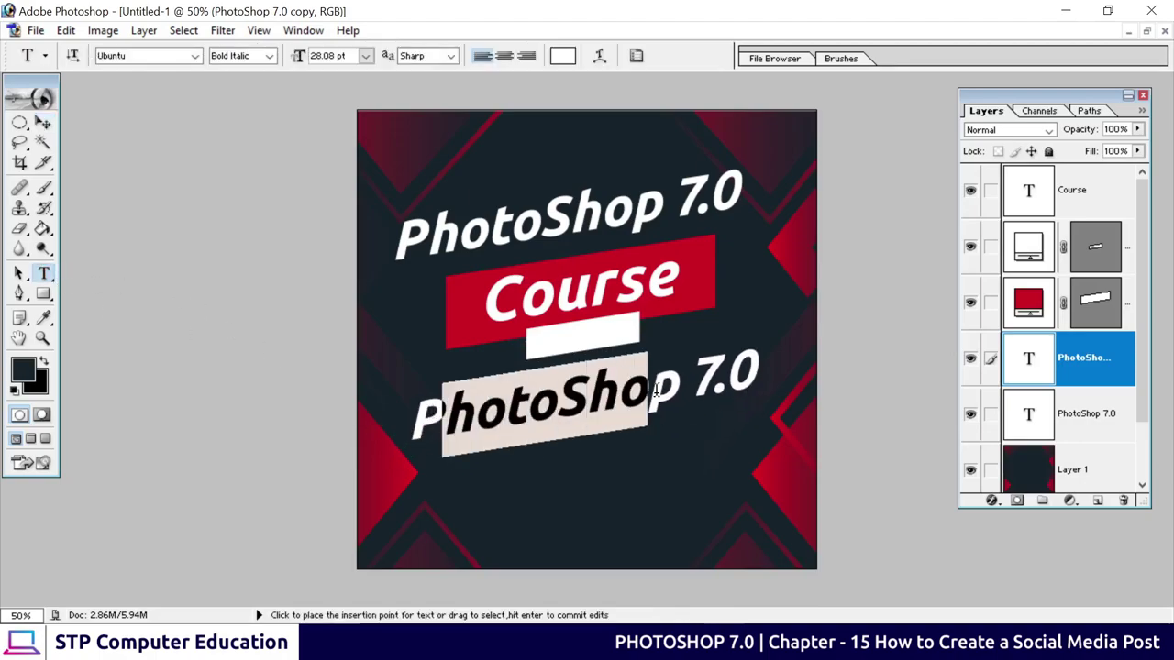
Replace the lower title copy's text with 'Live on' and colour it black.
key(BackSpace)
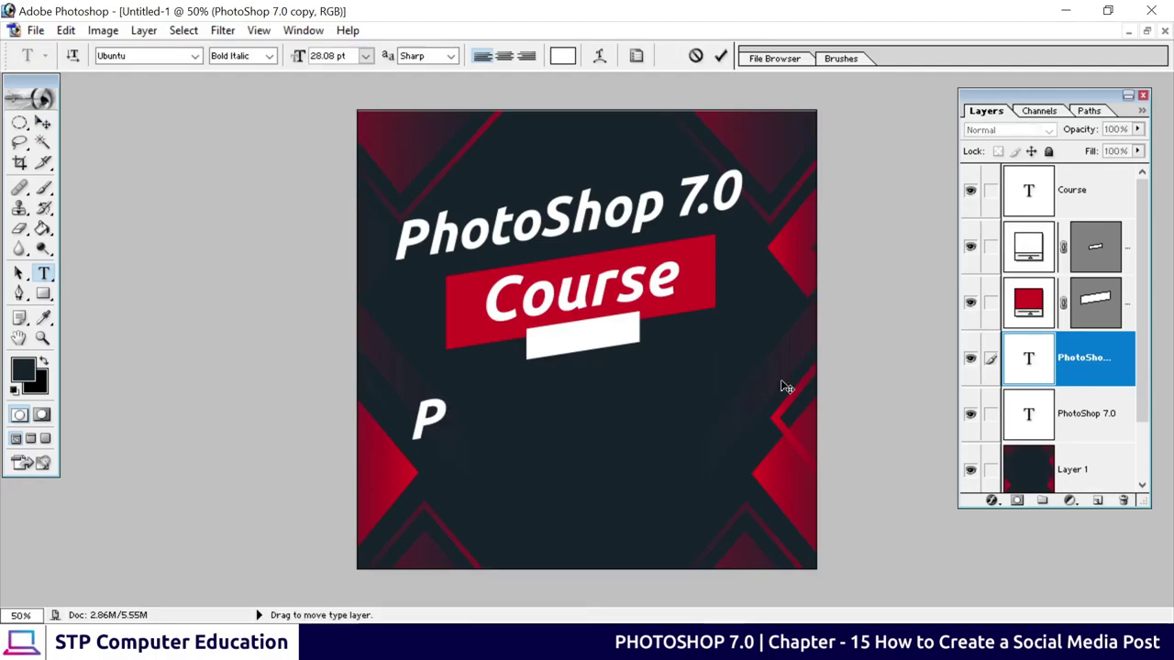
key(BackSpace)
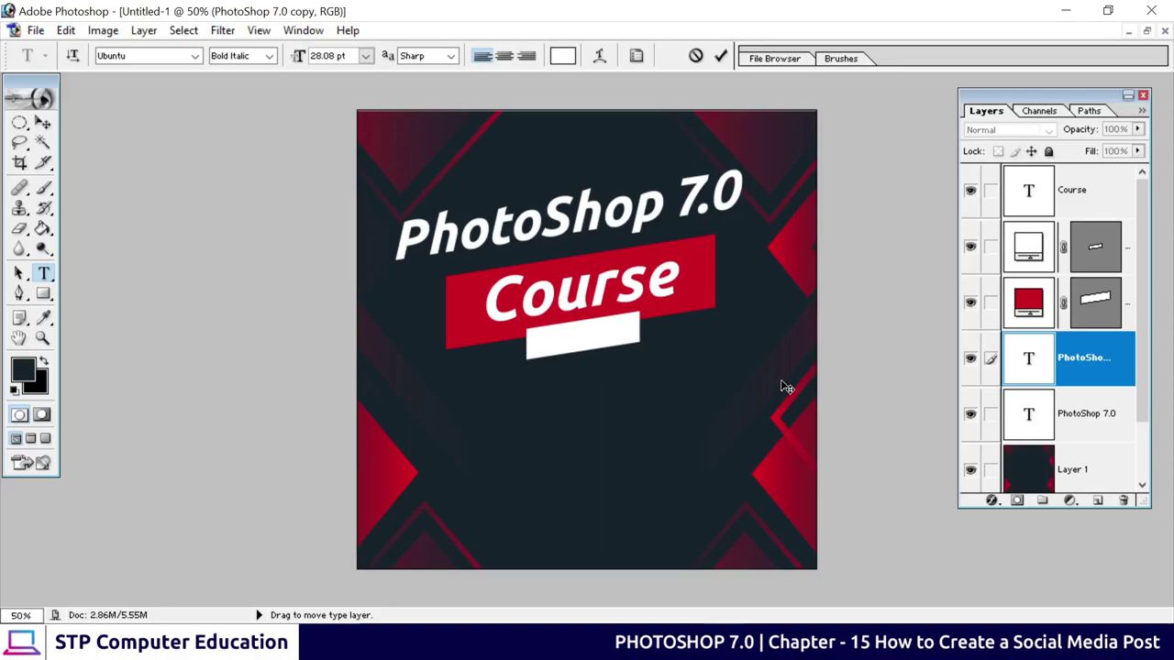
text(L)
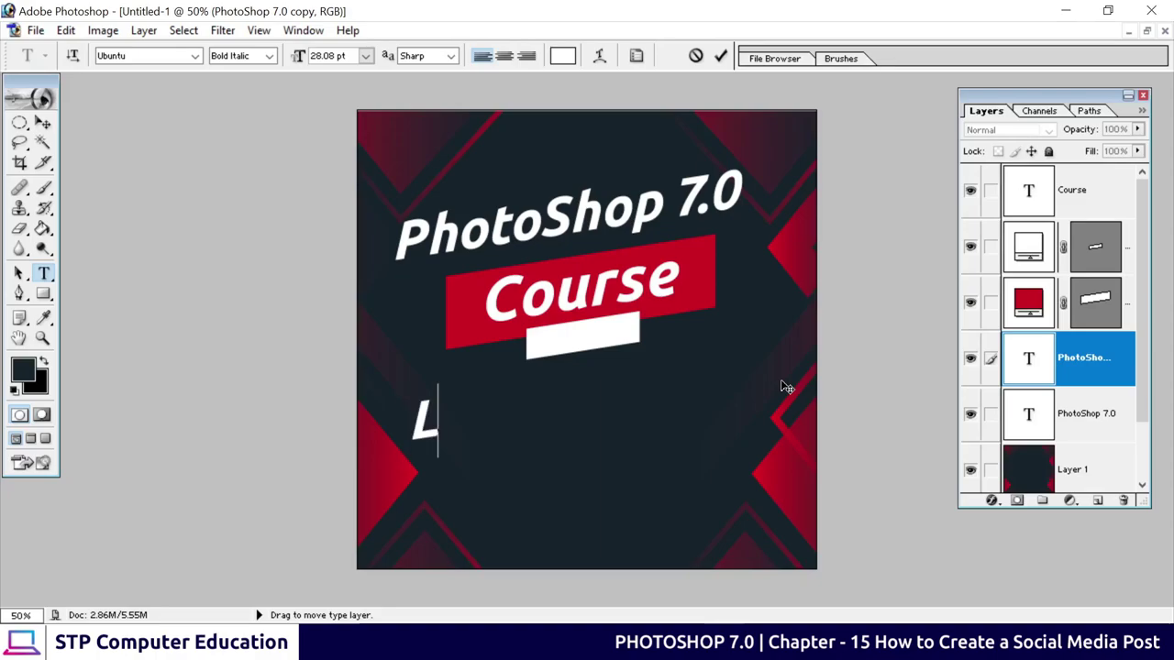
text(ive)
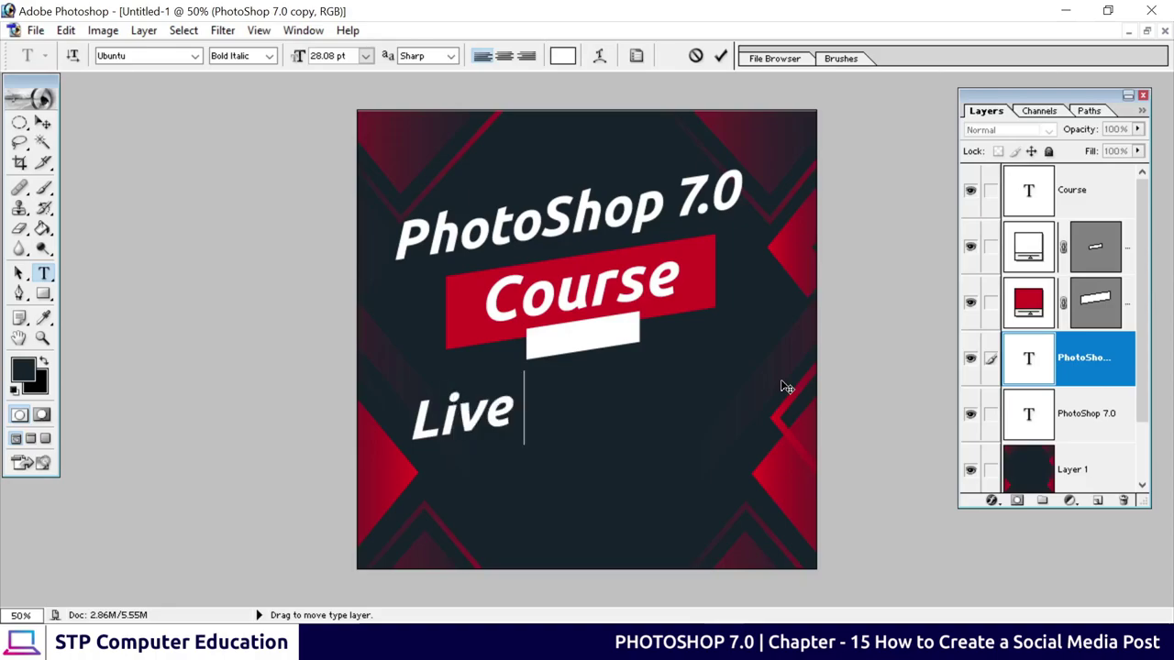
text( on)
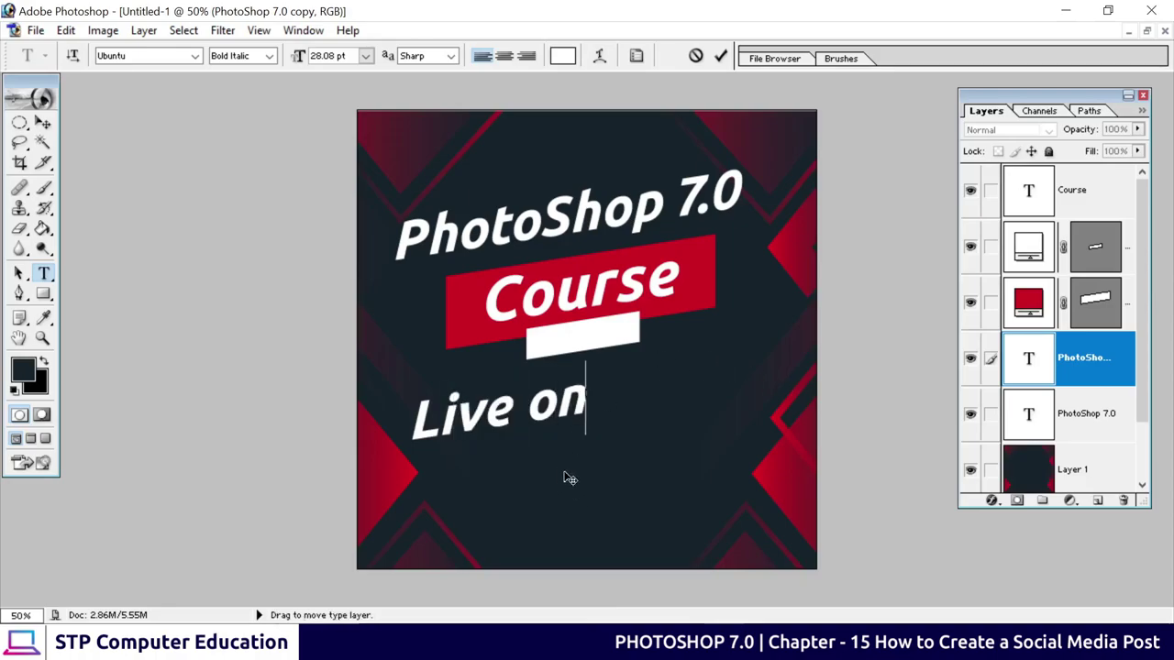
key(ctrl+a)
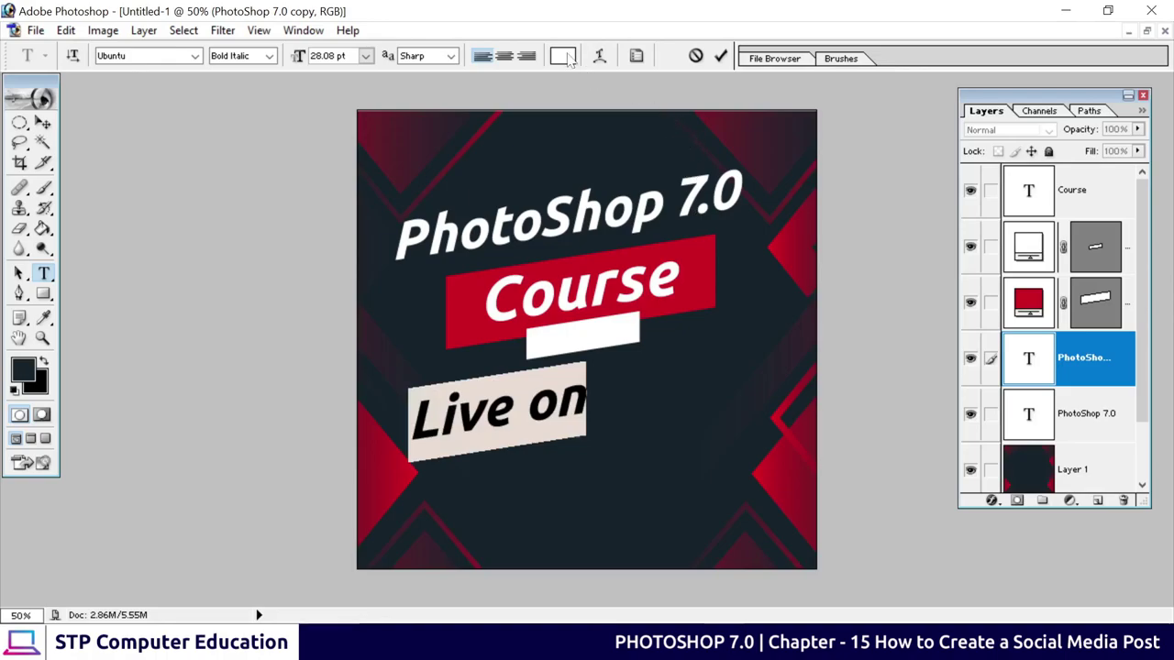
click(563, 56)
drag(669, 273, 616, 419)
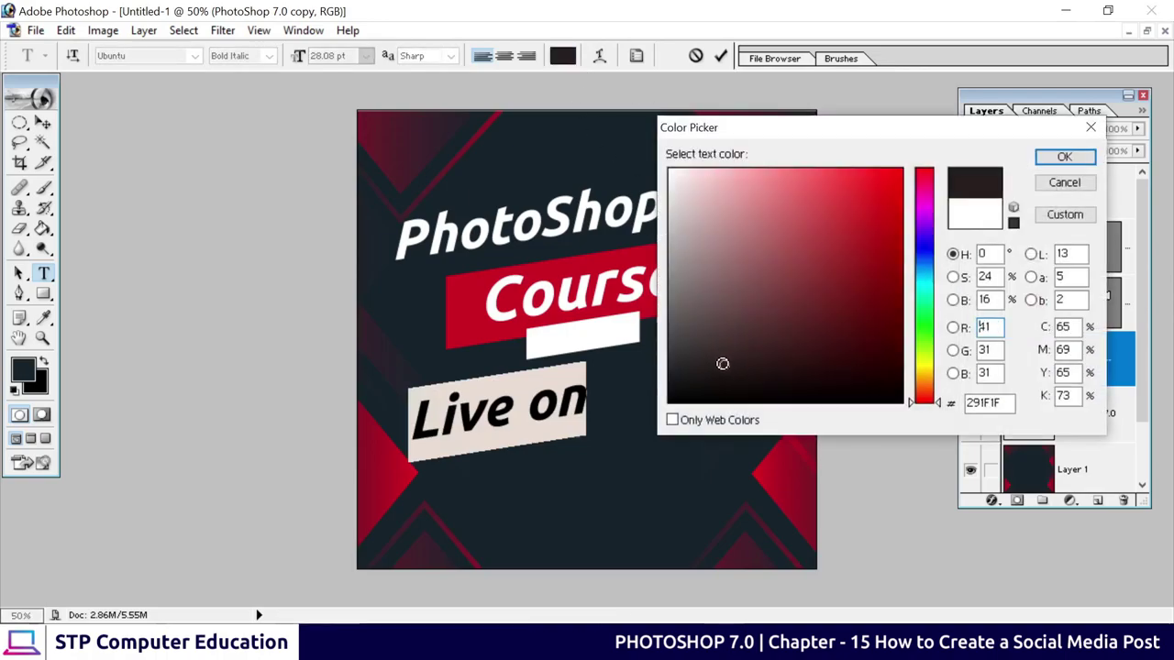
click(1064, 157)
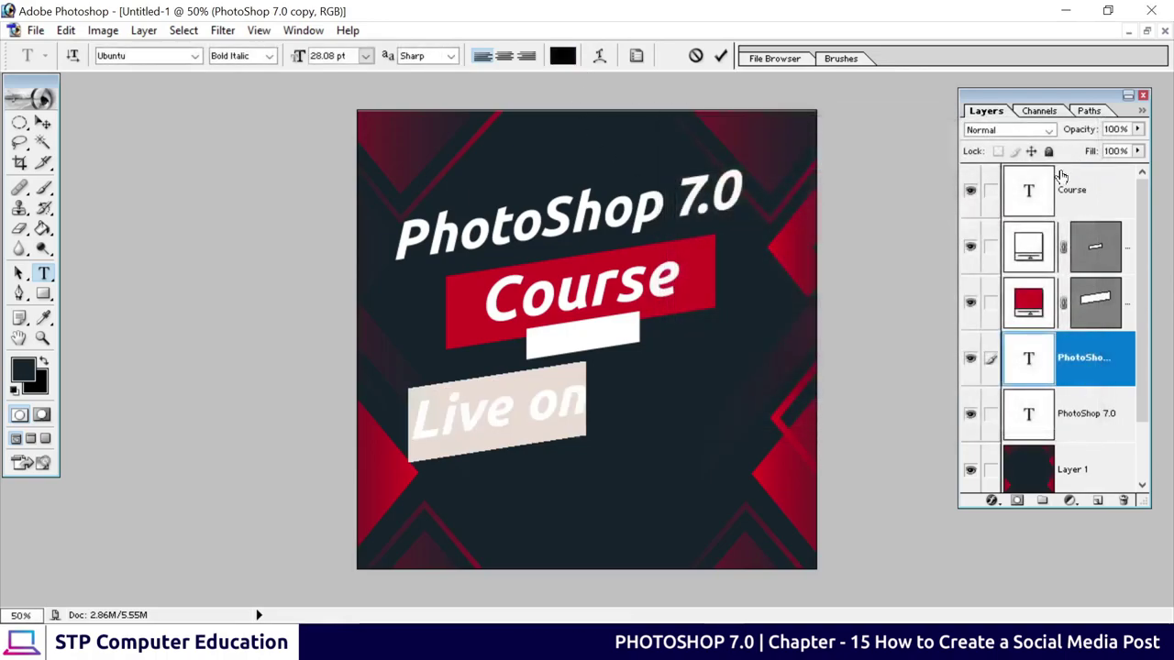
click(722, 56)
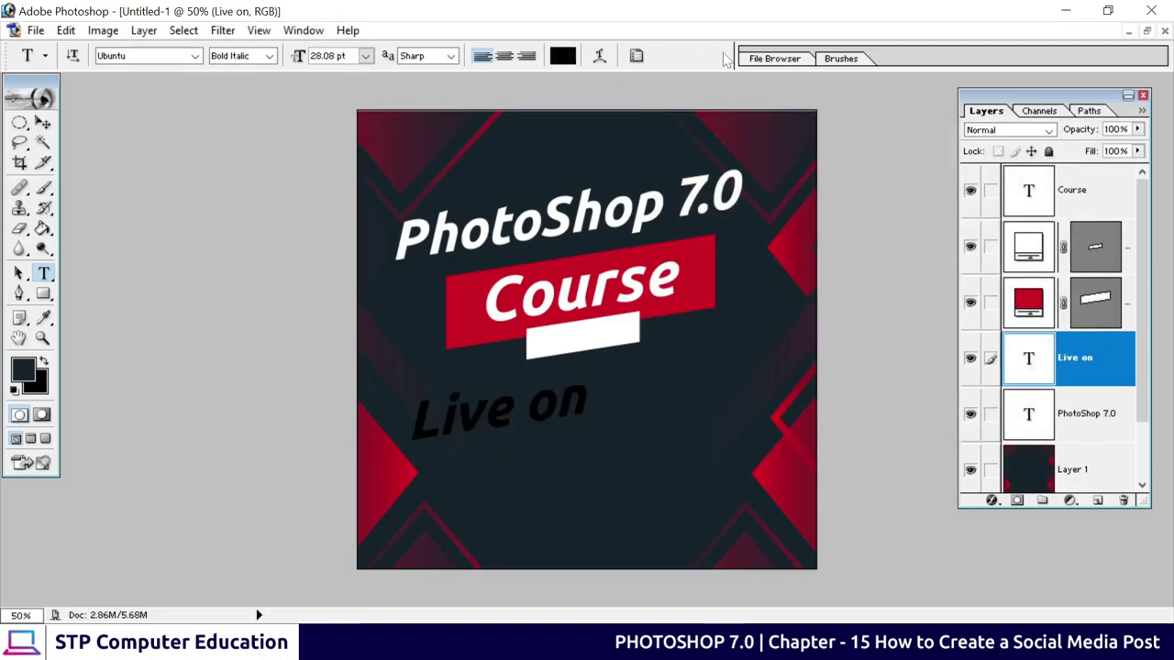
Stack Live on above the banner shapes, move it onto the white bar, and scale it down to 77.2%.
click(42, 124)
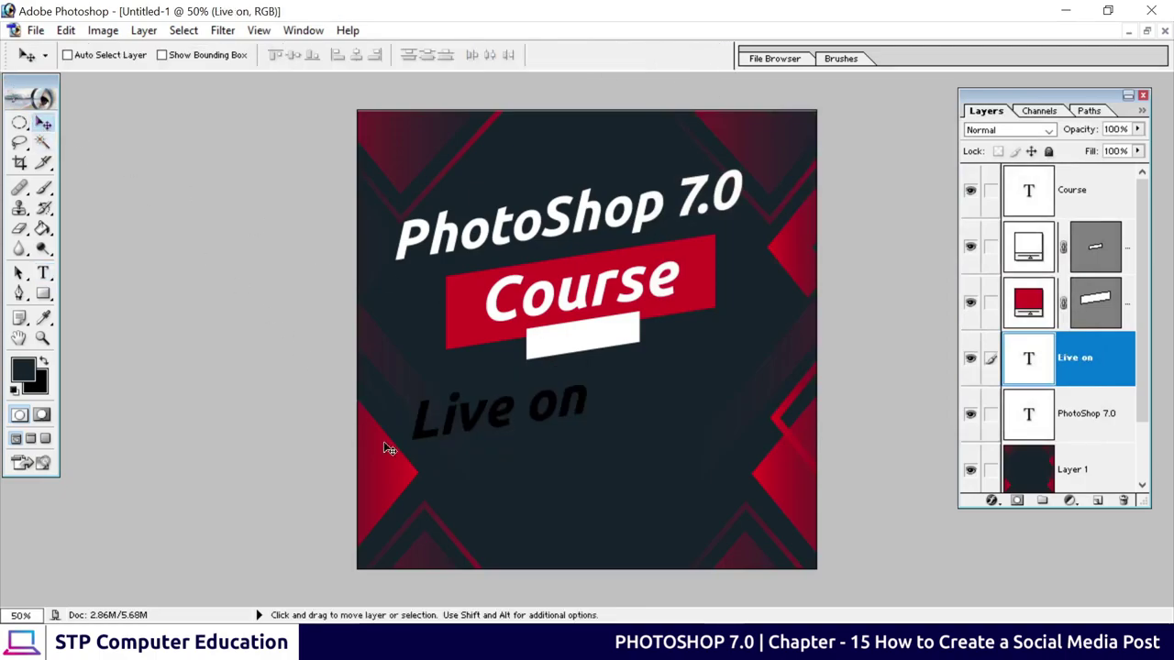
drag(426, 439, 514, 385)
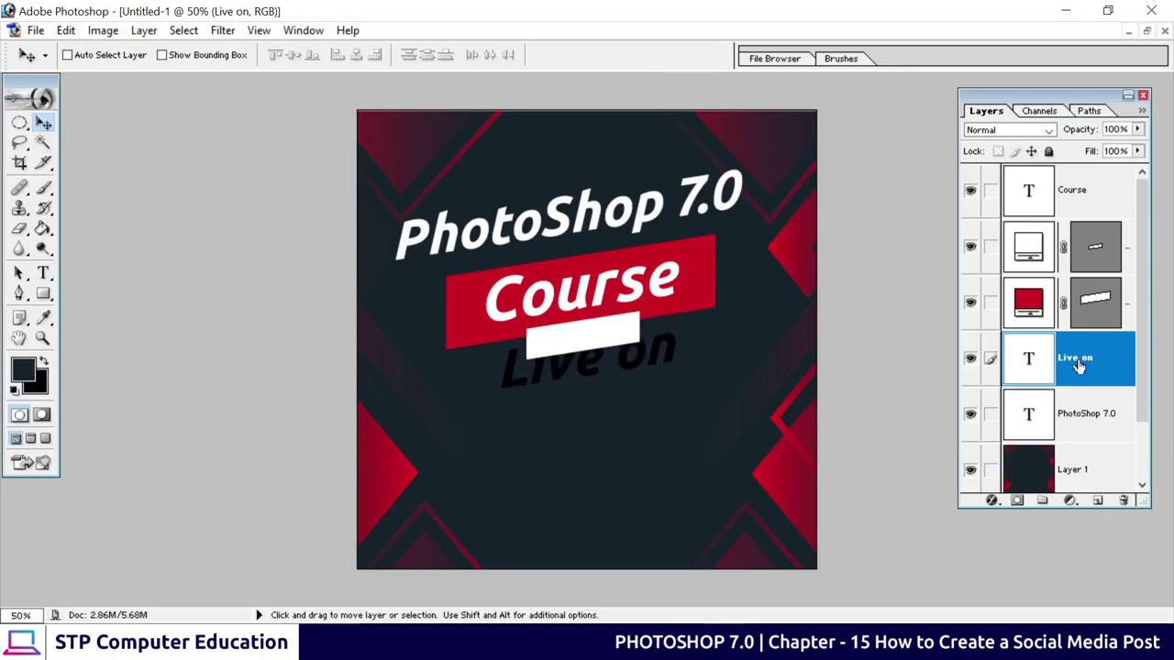
drag(1073, 360, 1080, 233)
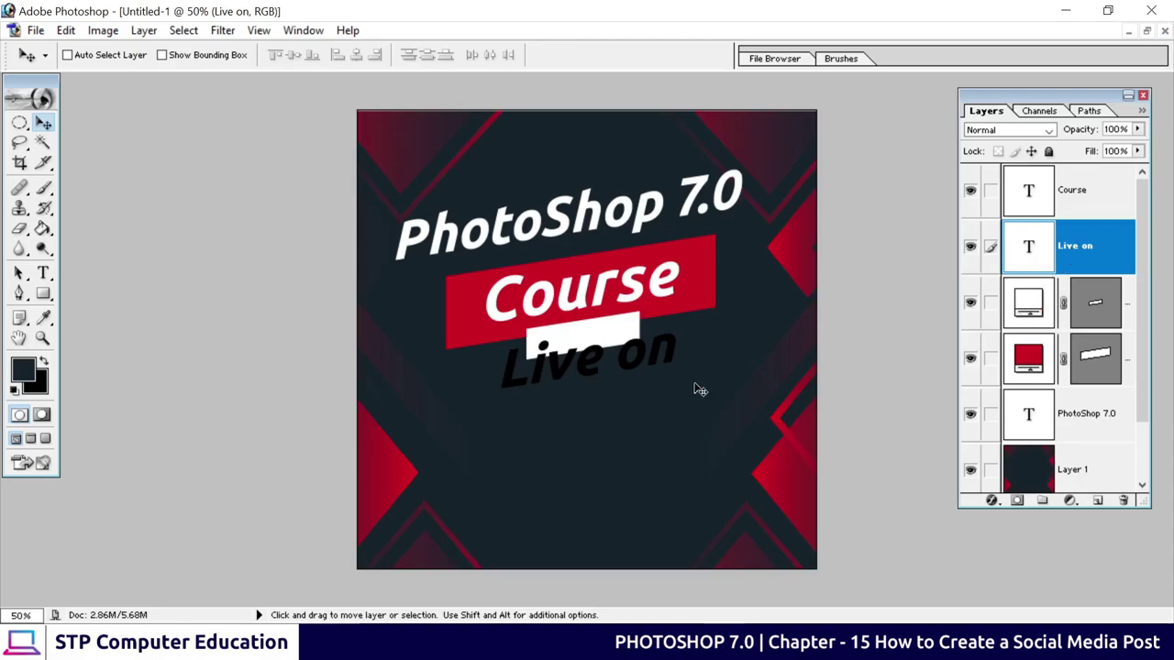
drag(556, 368, 564, 349)
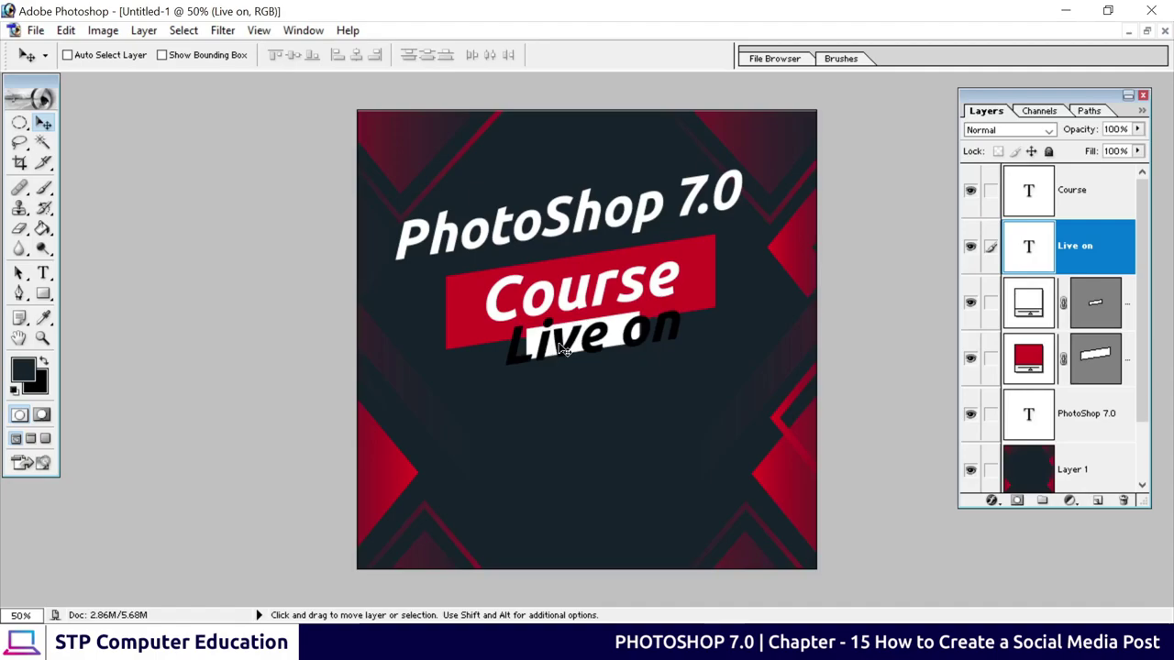
key(ctrl+t)
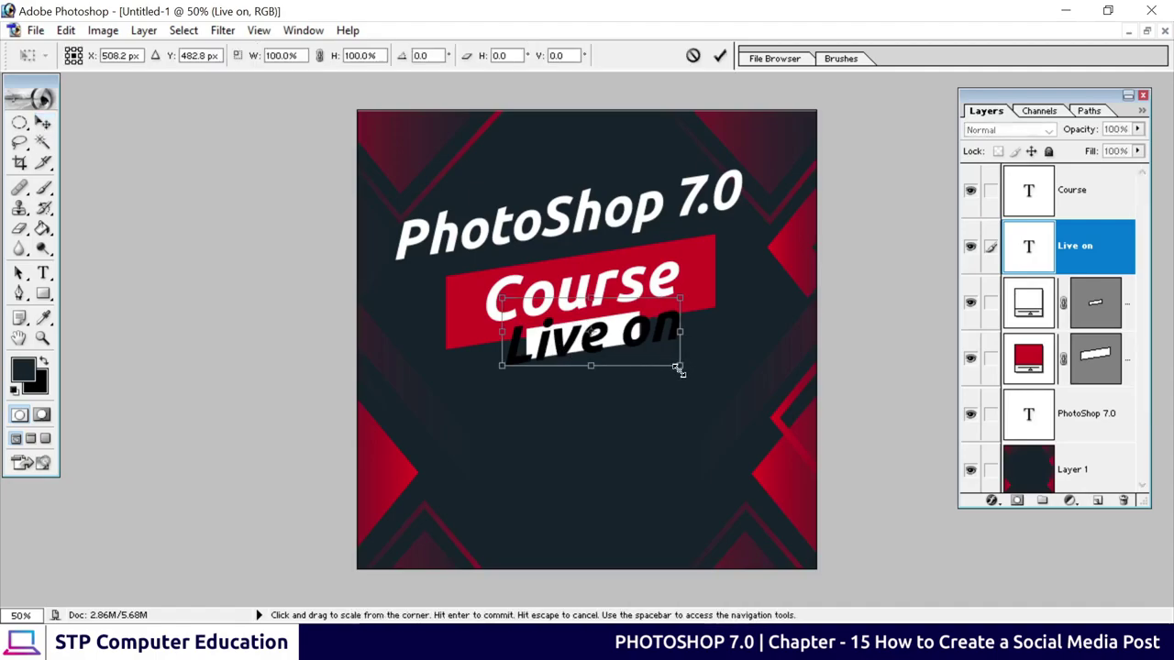
mouse_move(683, 367)
mouse_down()
mouse_move(584, 336)
mouse_move(614, 327)
mouse_up()
key(Return)
Nudge the Live on text with arrow keys to centre it on the white bar.
key(ctrl+t)
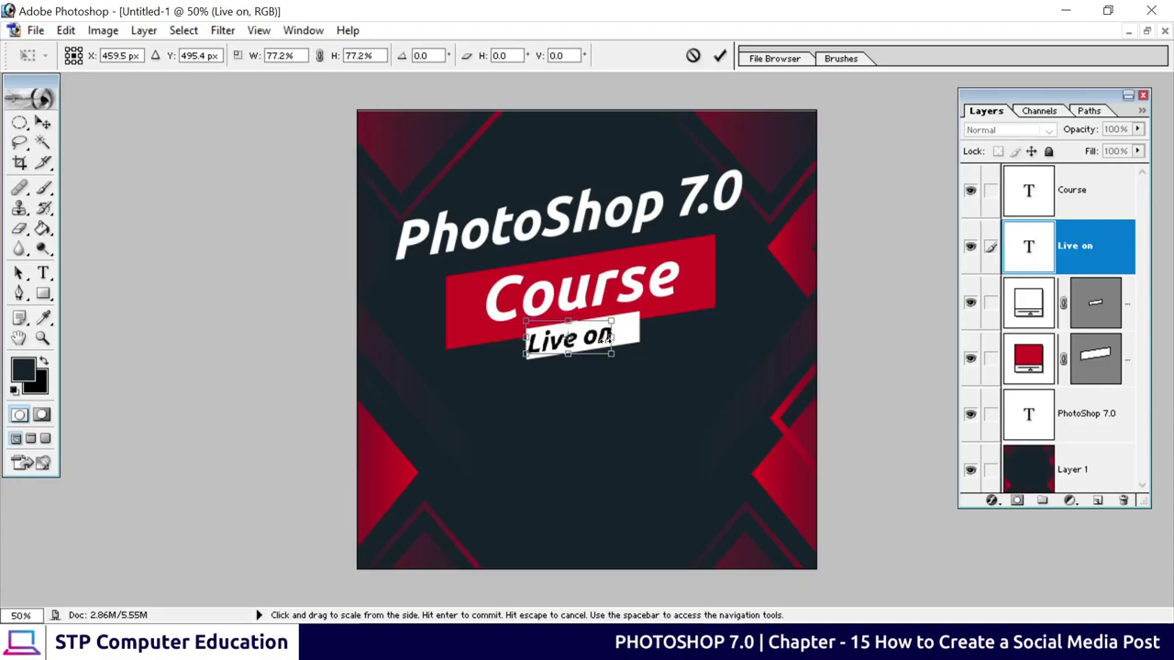
key(Right)
key(Right)
key(Right)
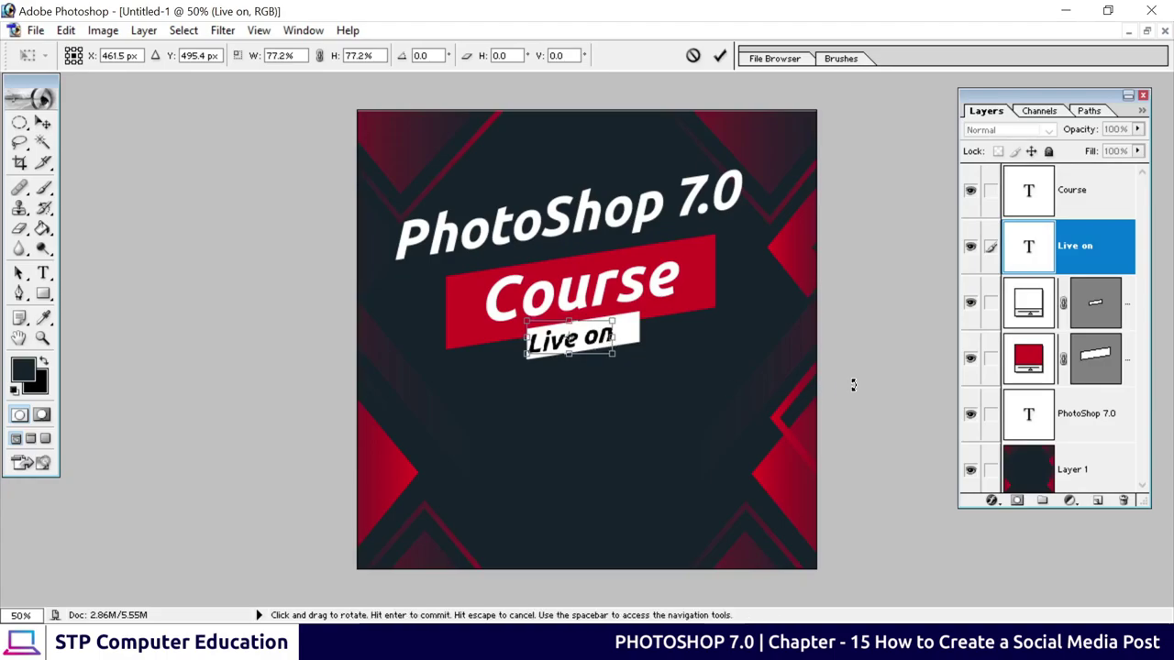
key(shift+Right)
key(shift+Up)
key(shift+Right)
key(shift+Right)
key(Right)
key(Right)
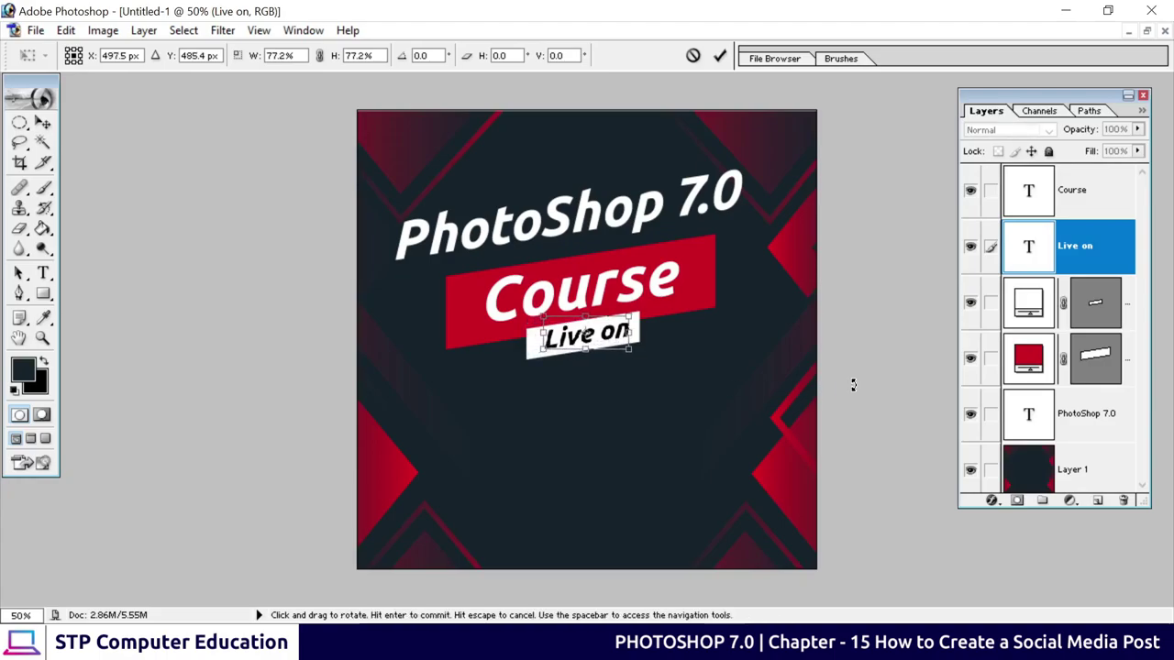
key(Right)
key(Right)
key(shift+Right)
key(Up)
key(Up)
key(Up)
key(Down)
key(Down)
key(Down)
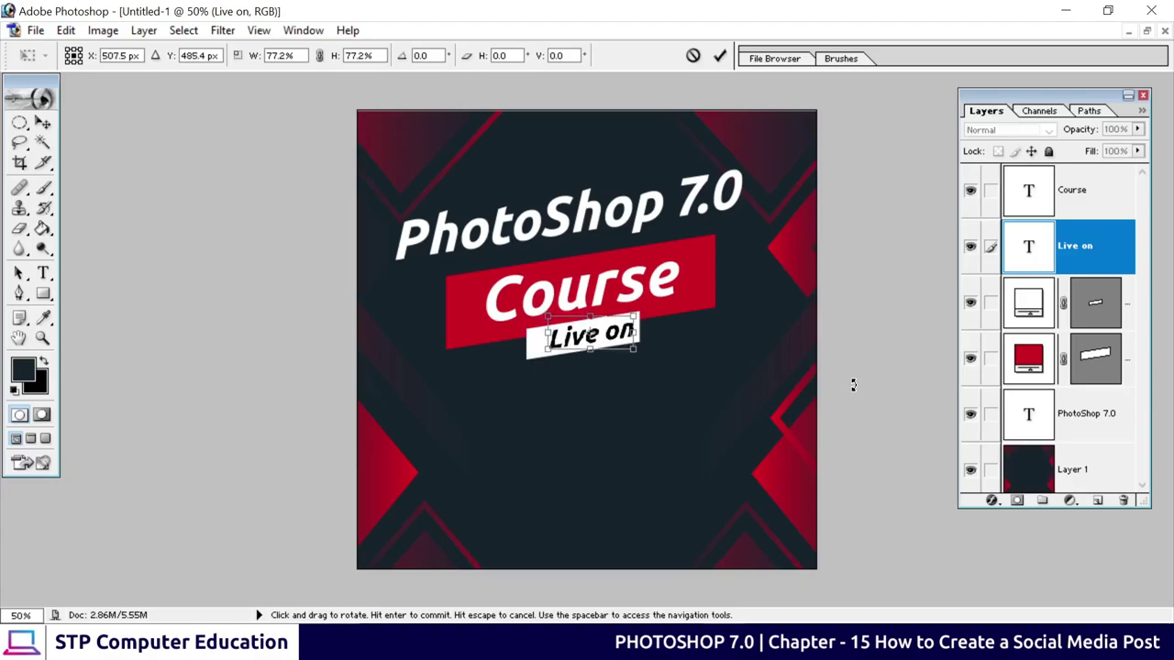
click(720, 55)
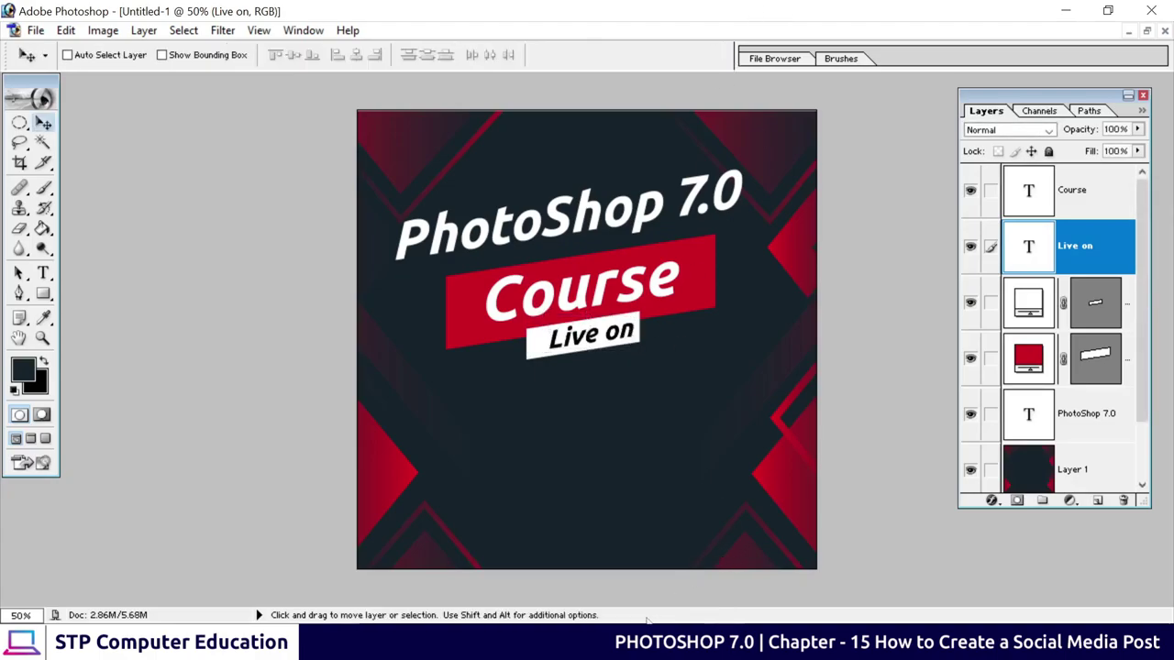
Scale Live on to 98% and shift it slightly to refine its placement on the bar.
key(ctrl+plus)
key(ctrl+plus)
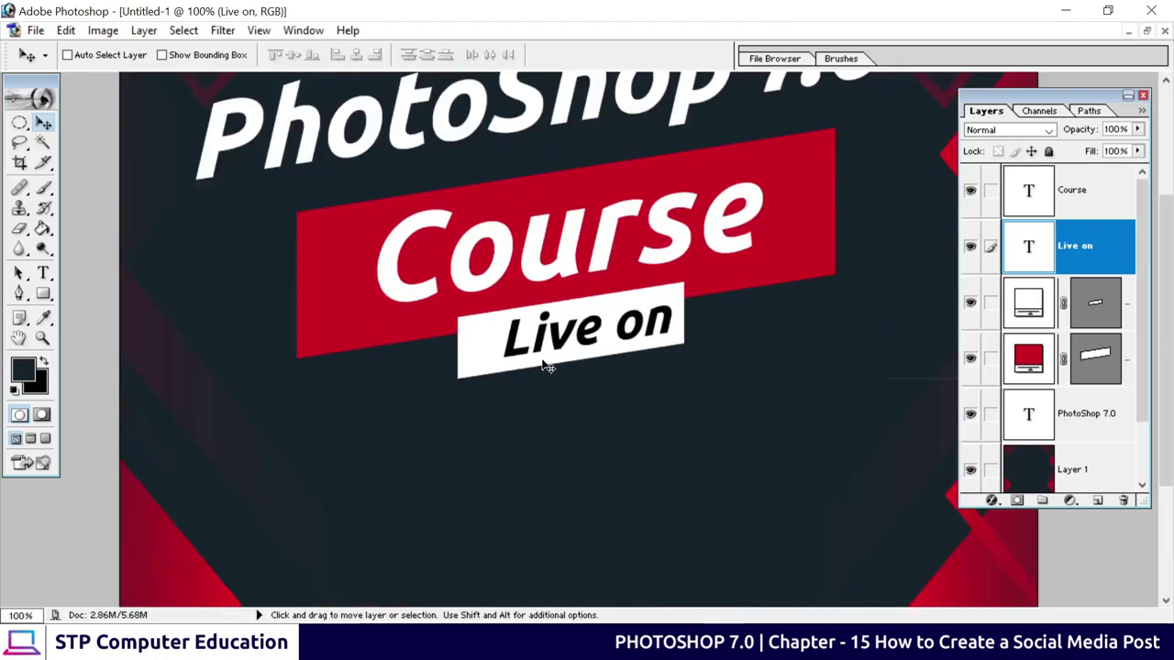
key(ctrl+plus)
drag(544, 345, 530, 346)
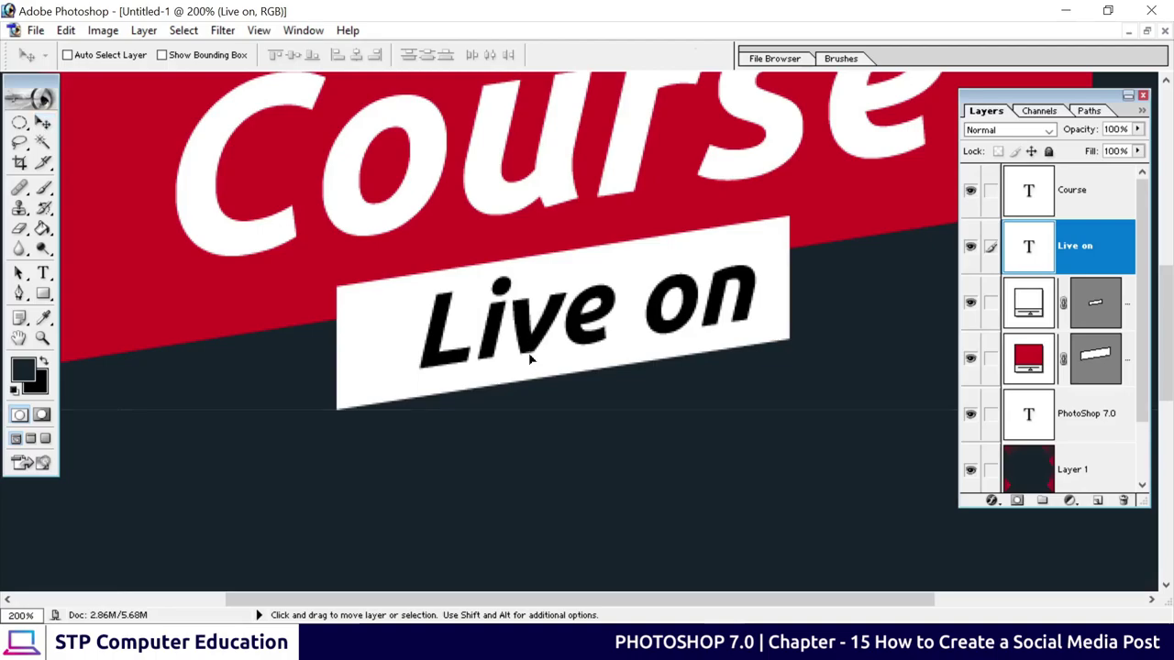
key(ctrl+t)
drag(760, 238, 738, 245)
click(720, 57)
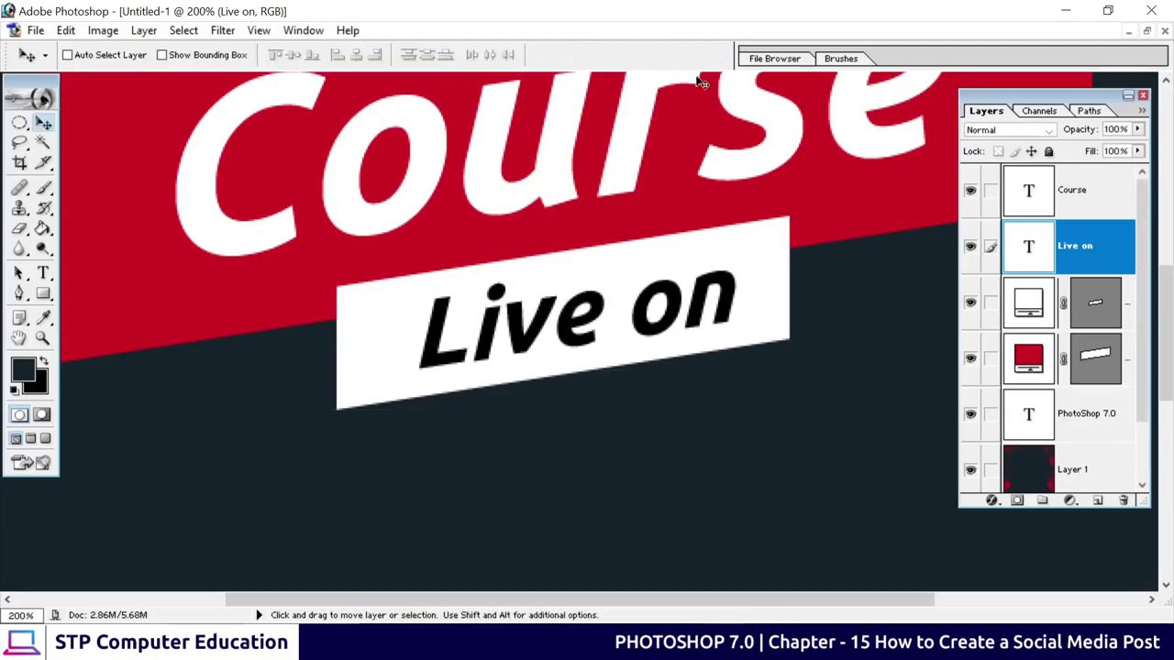
drag(600, 320, 618, 312)
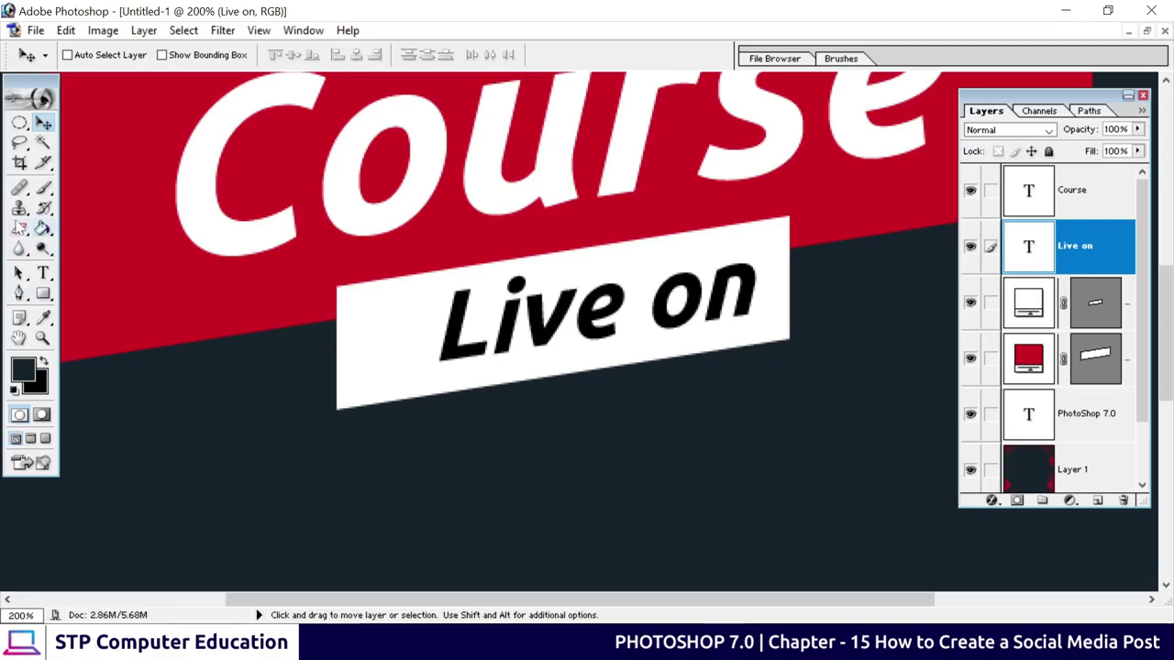
Draw a small circle left of Live on and fill it with the banner red CE0C21.
click(43, 293)
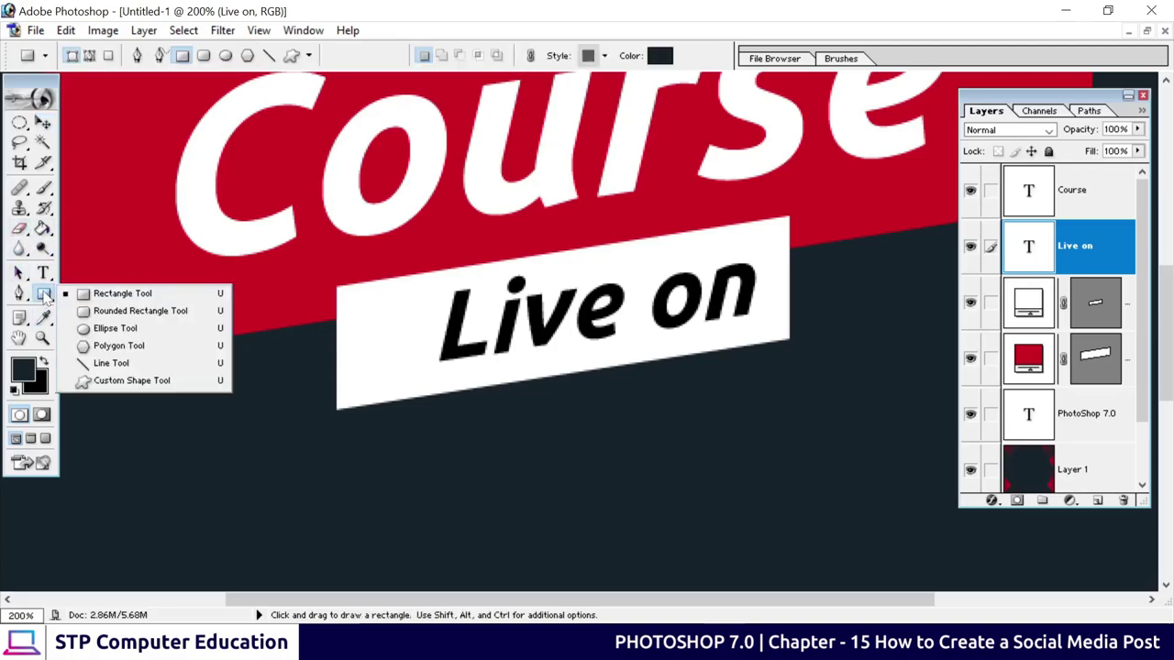
click(114, 328)
key(shift)
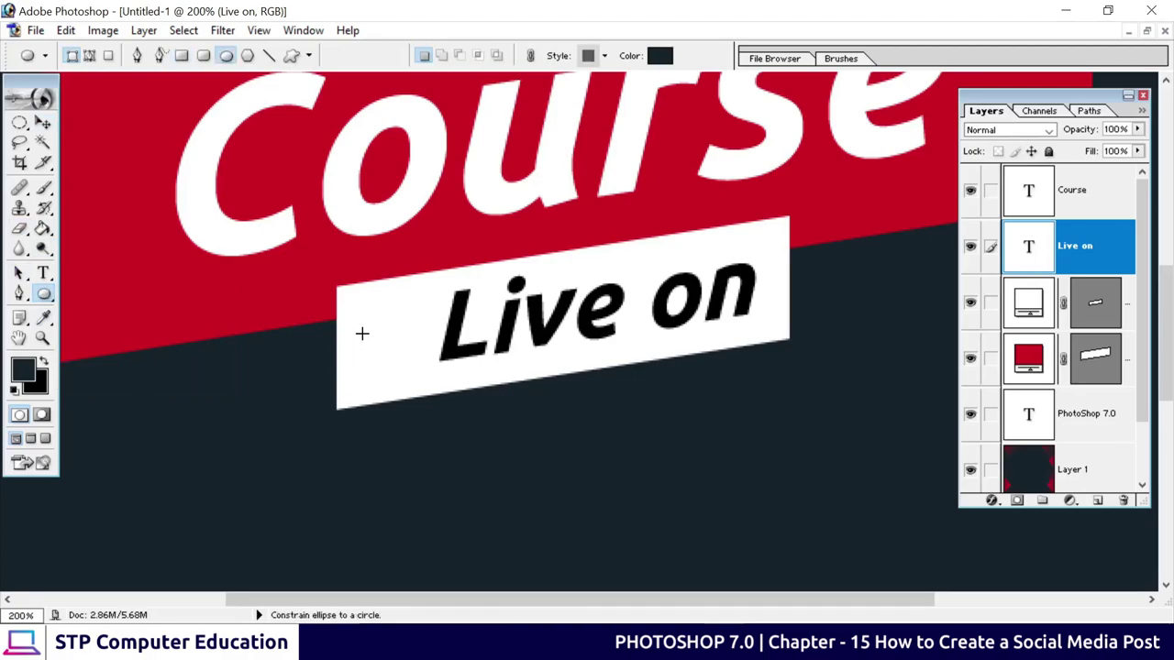
mouse_move(363, 324)
mouse_down()
mouse_move(410, 393)
mouse_move(393, 350)
mouse_up()
click(43, 123)
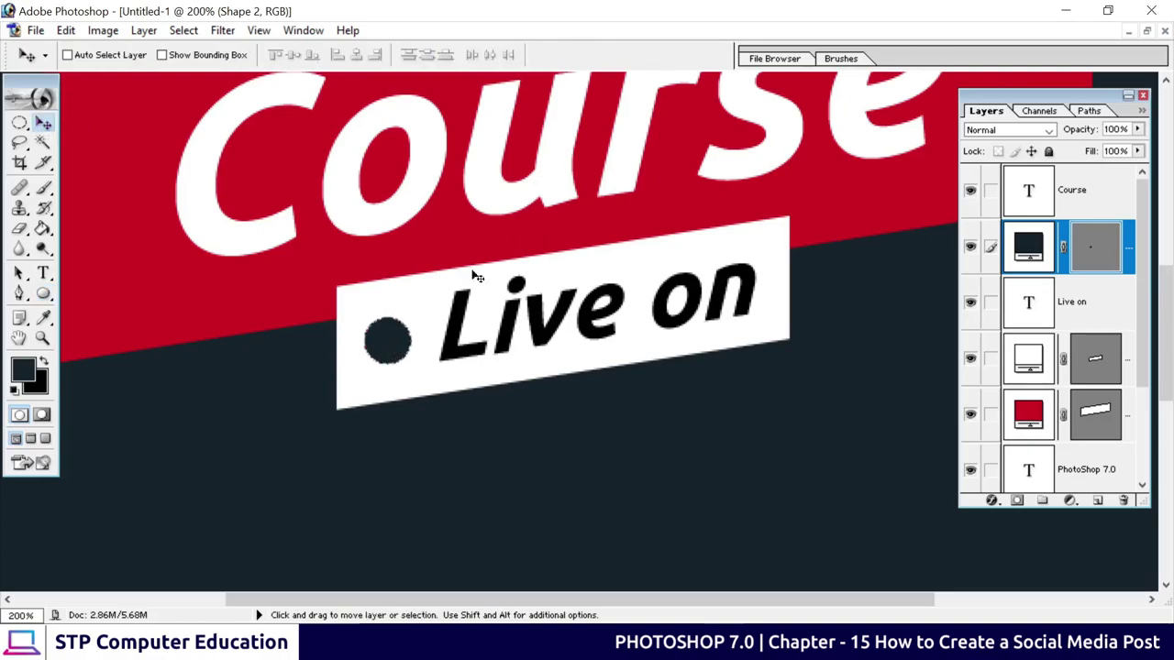
double_click(1025, 260)
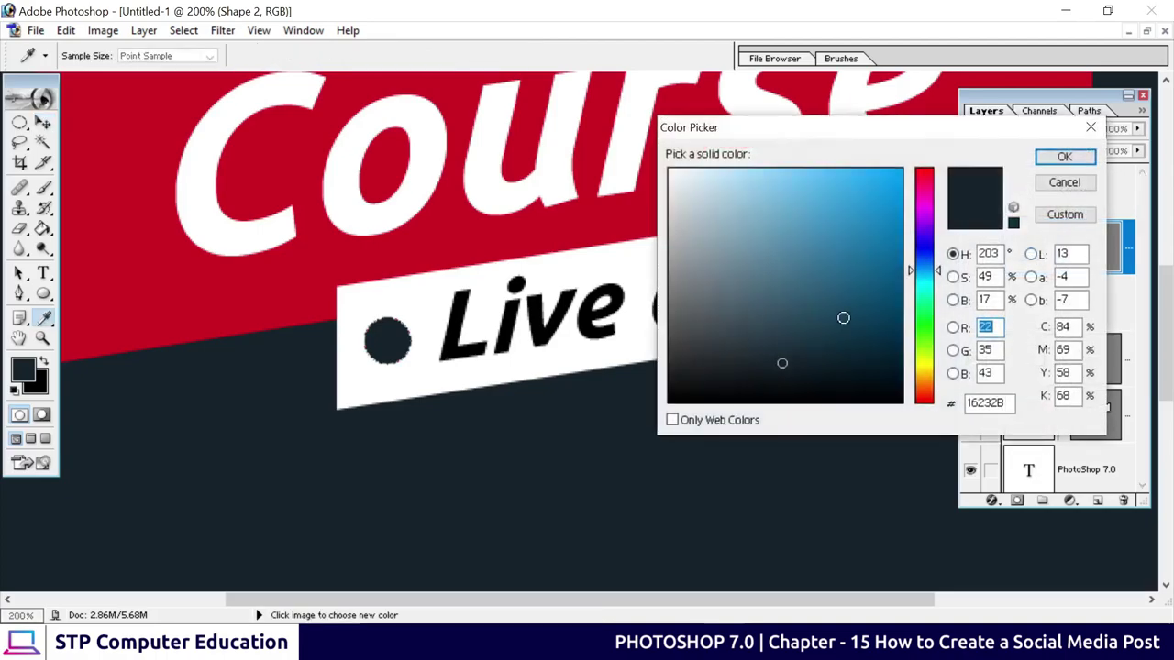
click(256, 269)
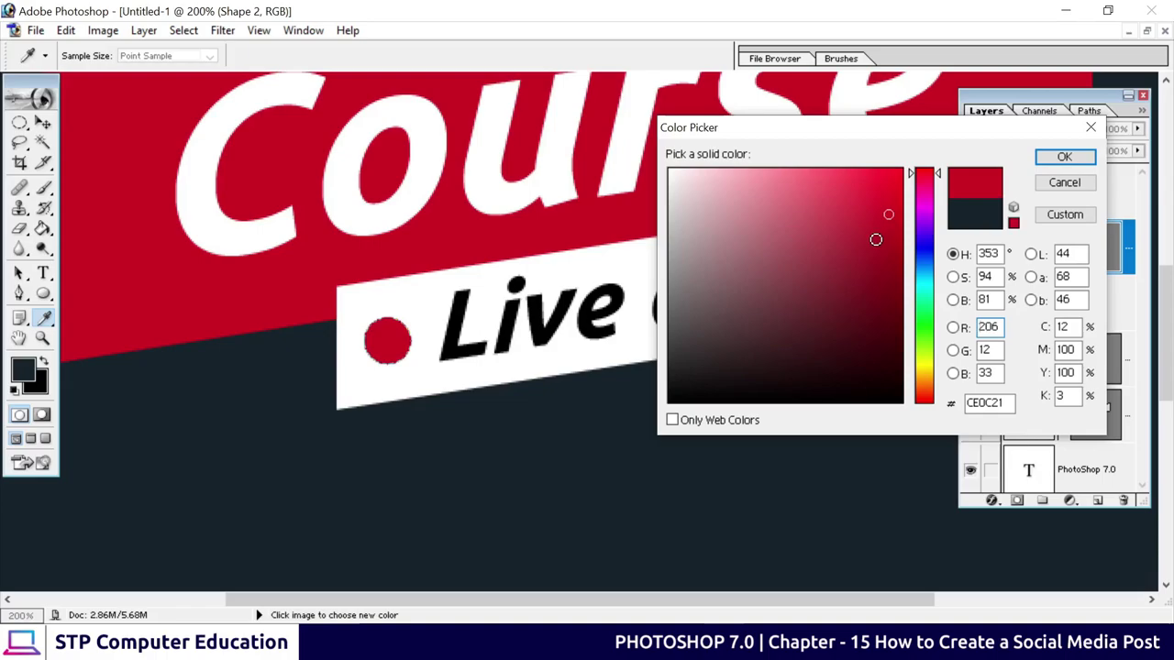
click(1064, 158)
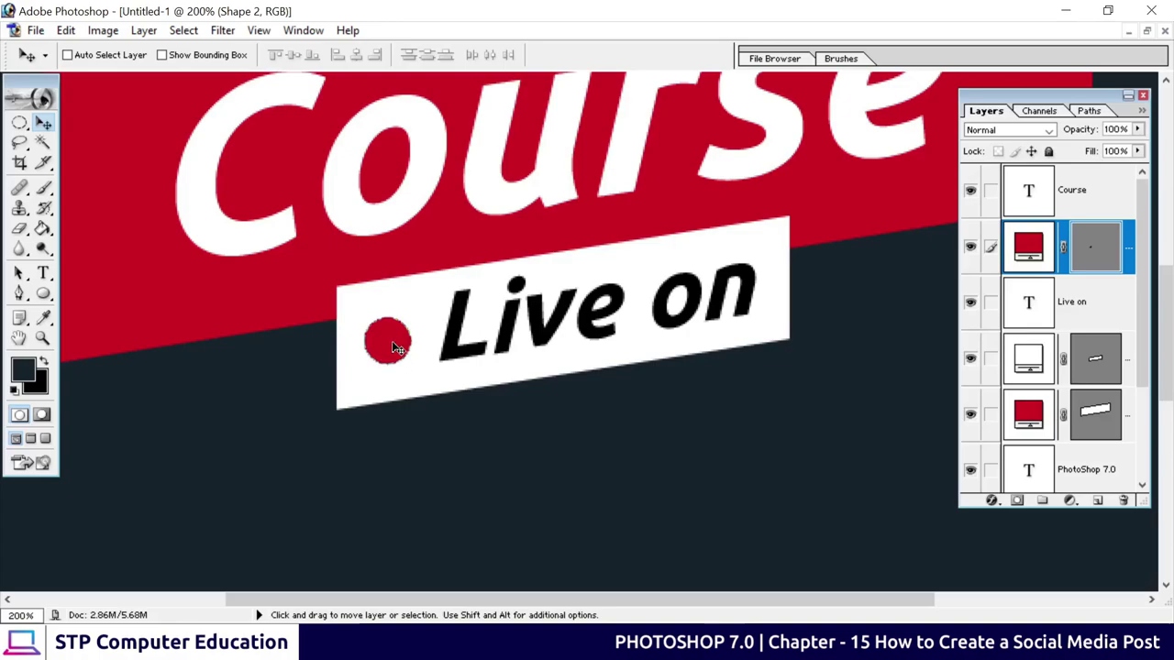
key(ctrl+minus)
key(ctrl+minus)
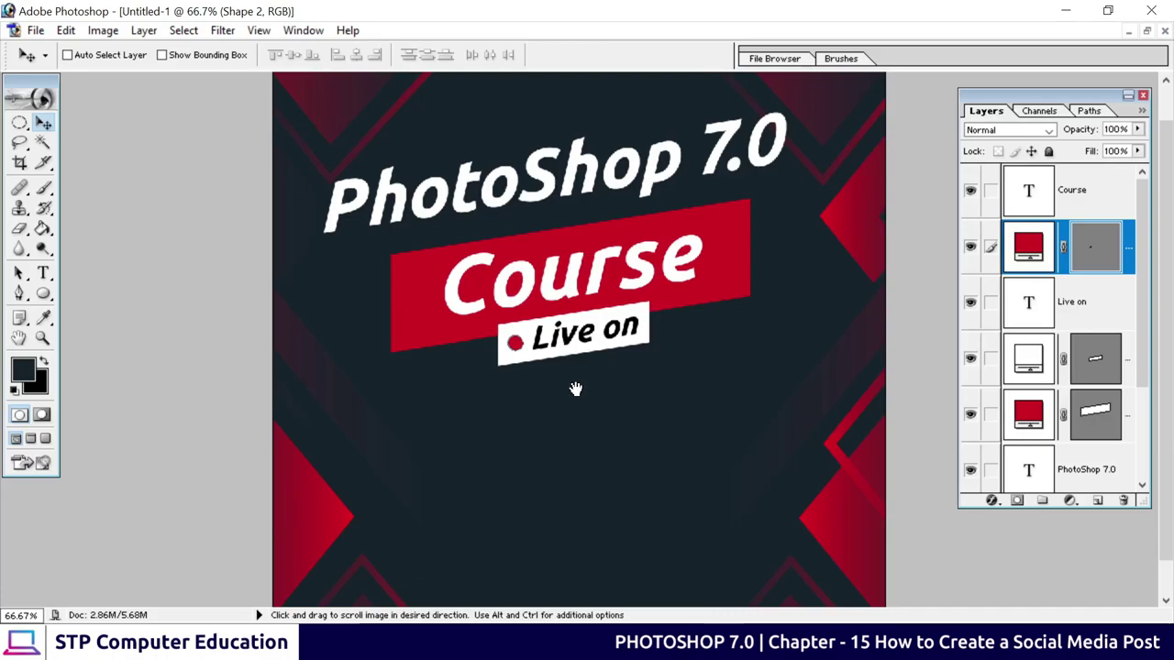
Duplicate the red Shape 1 banner layer and move the original below the Live on tag.
drag(574, 387, 554, 403)
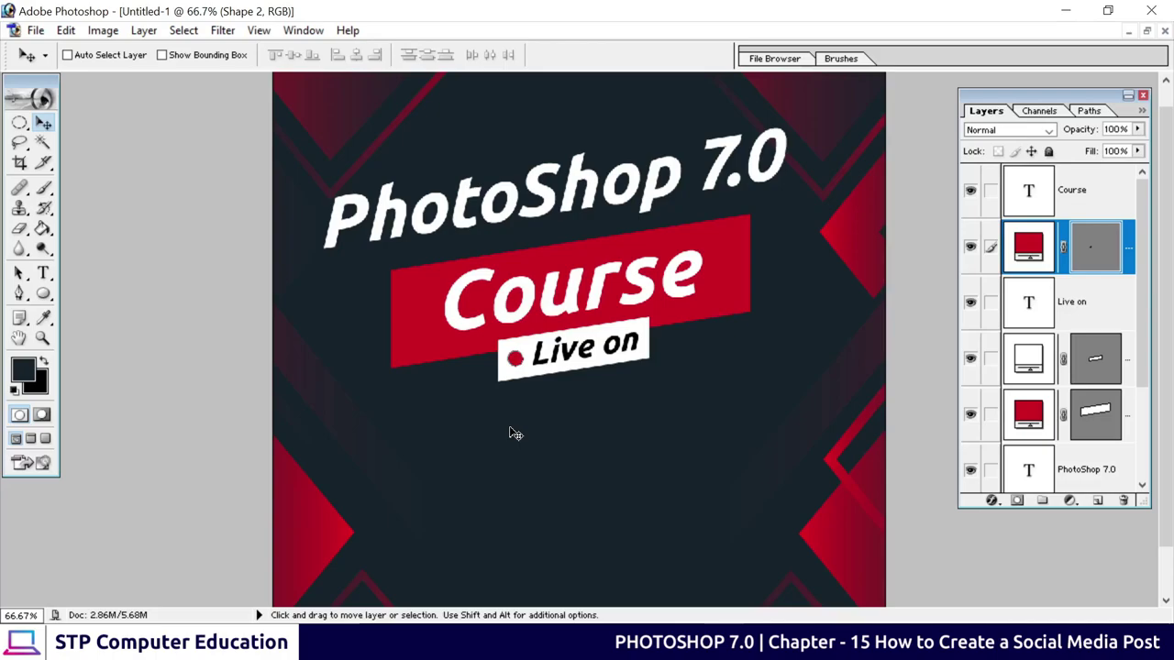
right_click(721, 297)
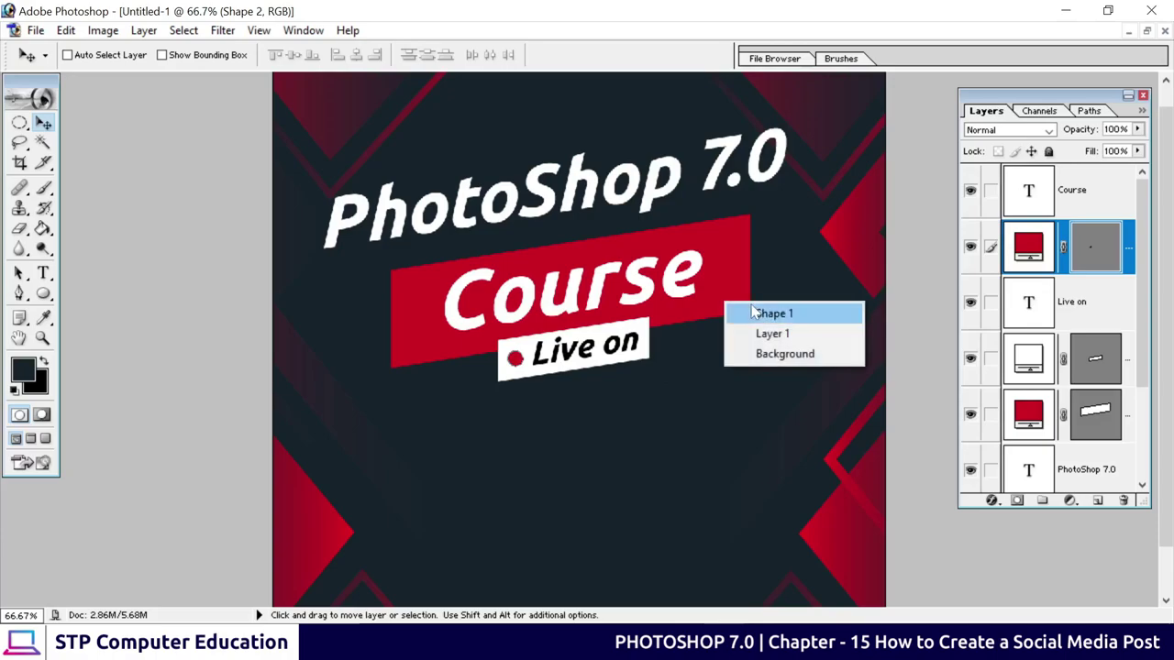
click(755, 311)
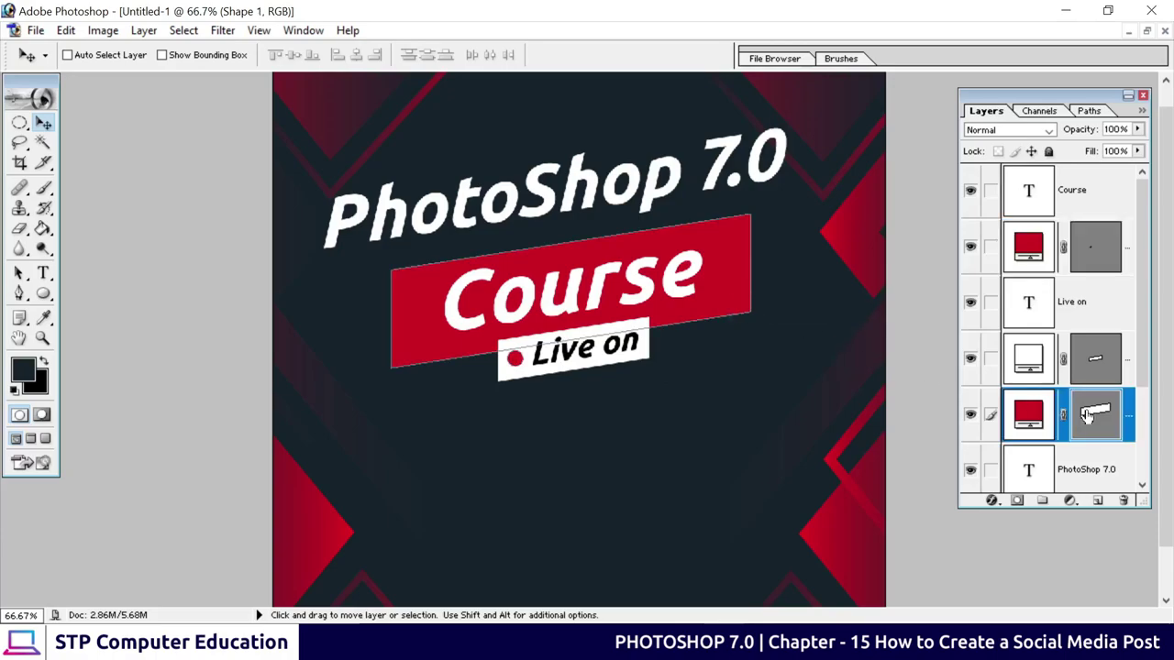
scroll(1093, 417, down, 2)
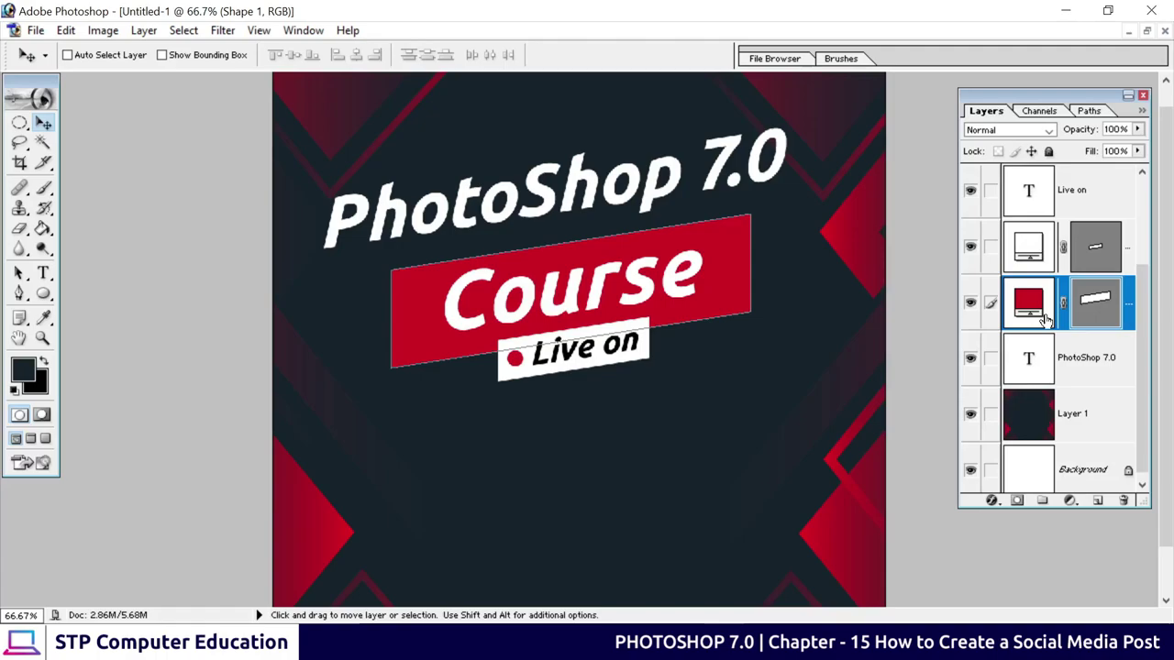
key(ctrl+j)
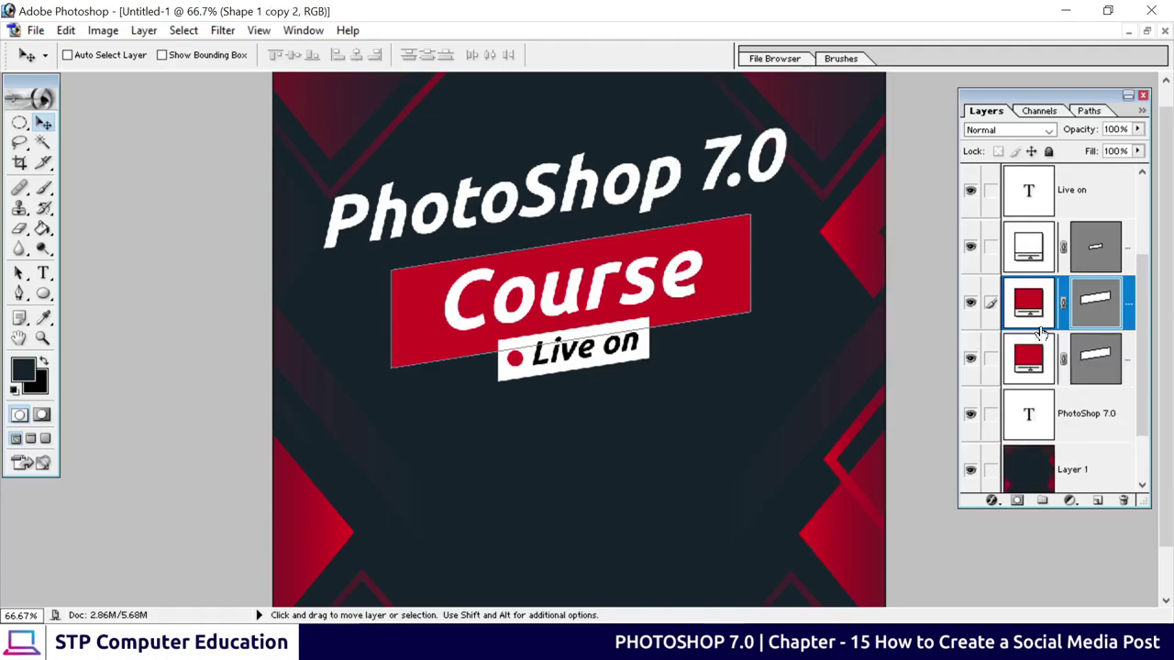
click(1094, 371)
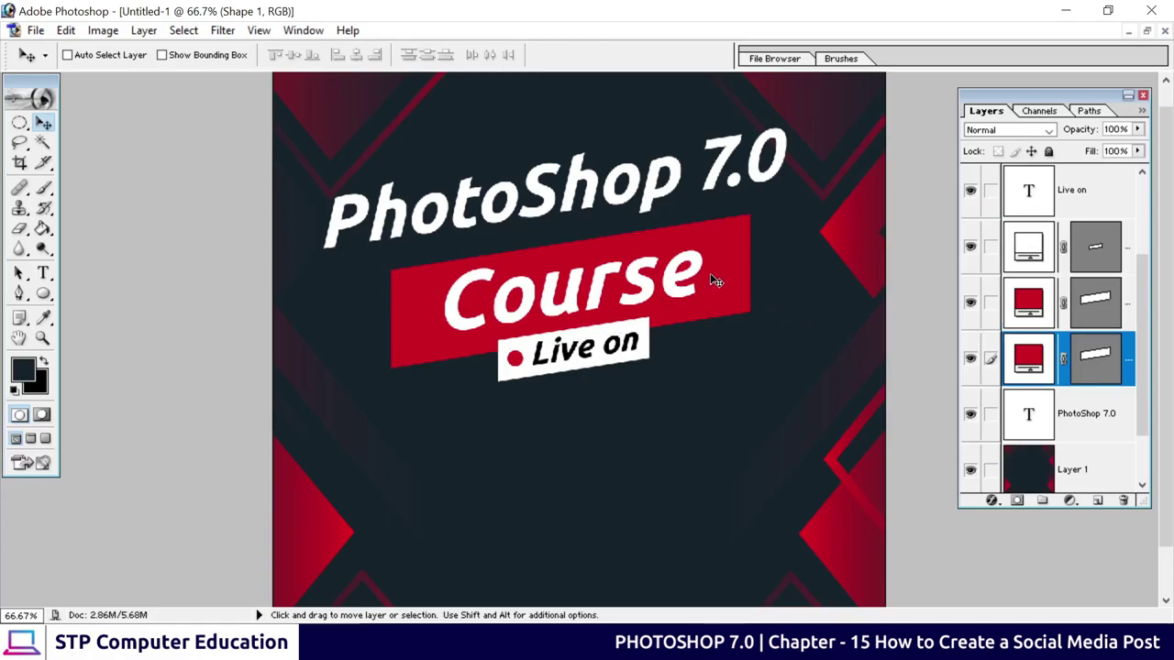
drag(733, 276, 728, 396)
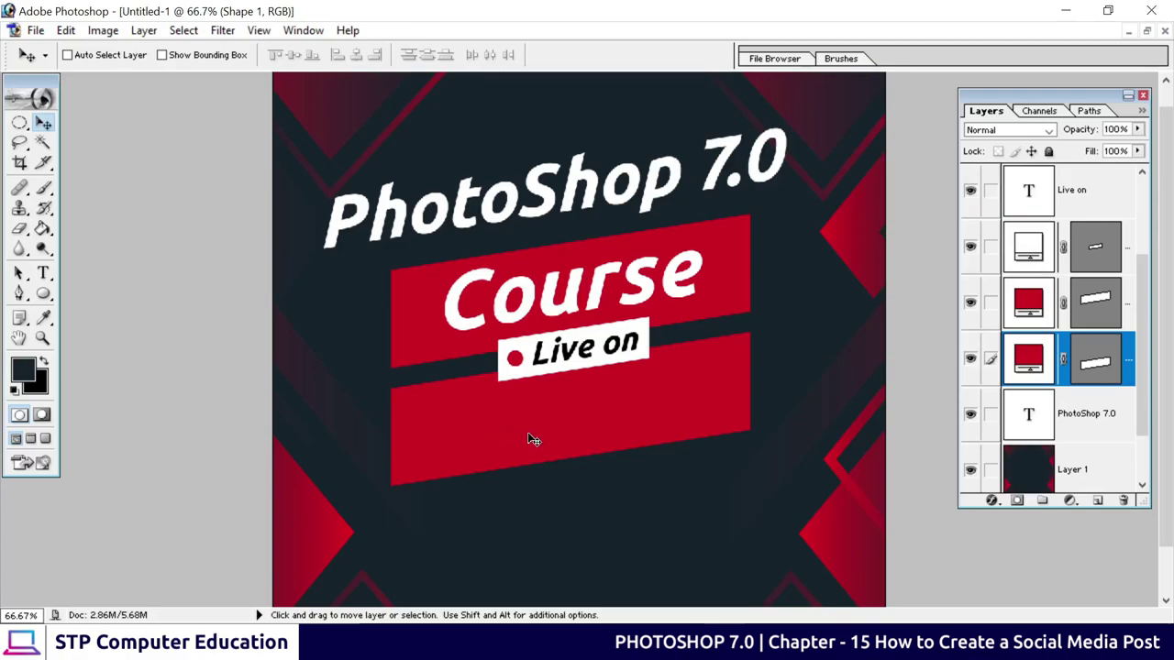
Change the lower band's fill colour to black.
double_click(1030, 364)
drag(779, 367, 589, 396)
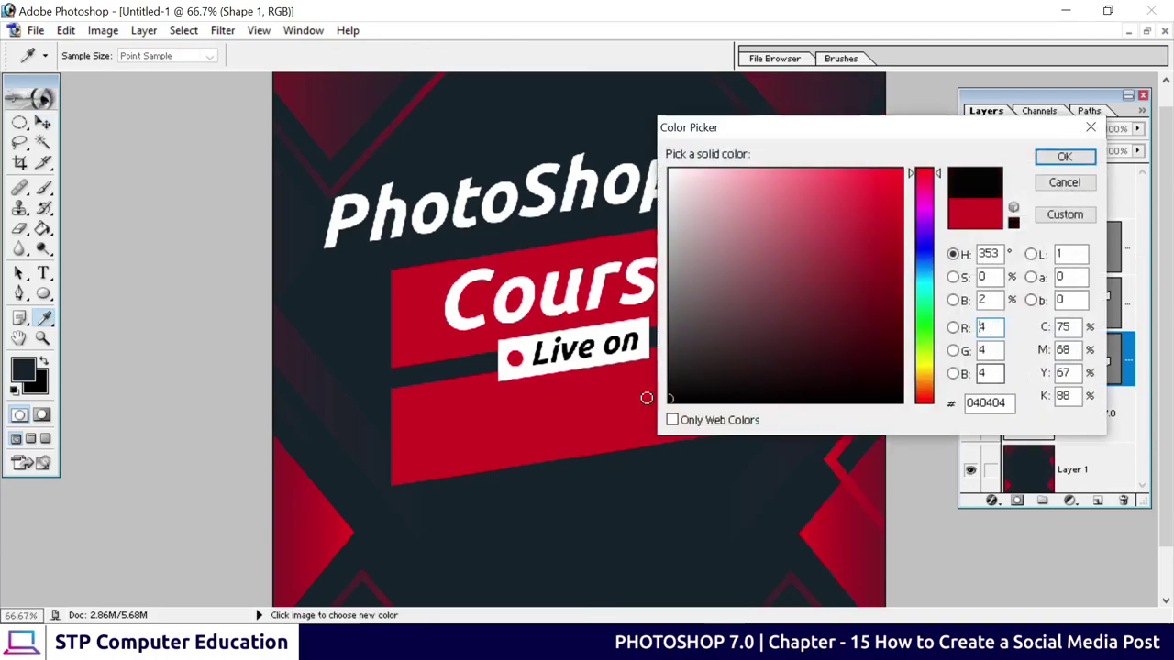
click(1064, 157)
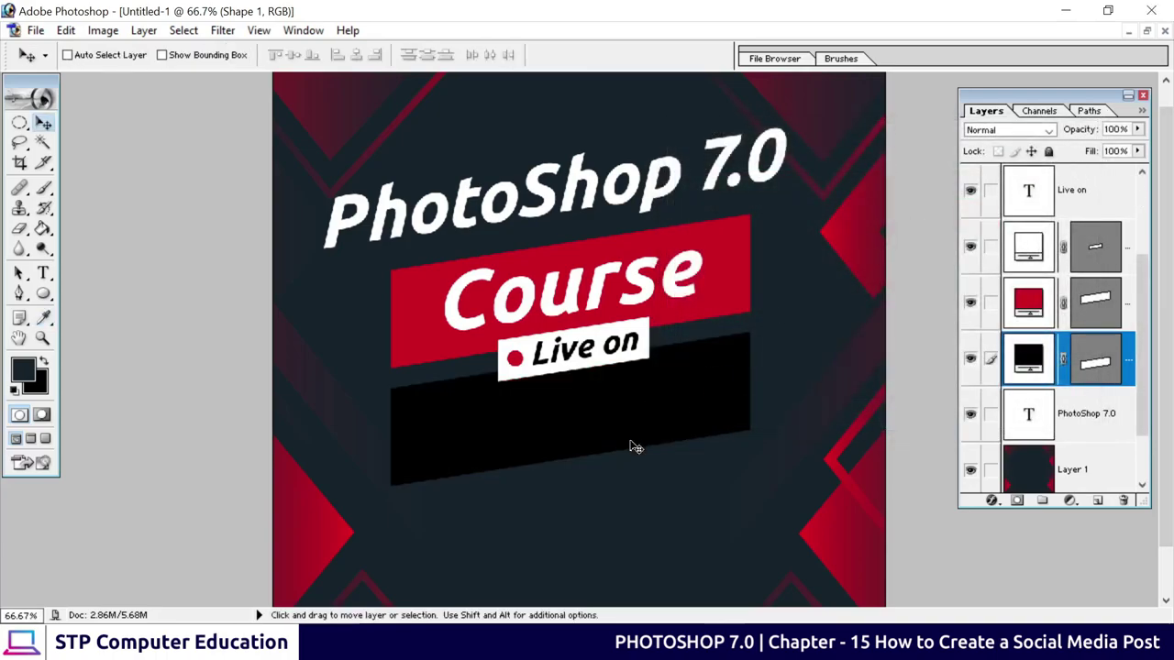
Enlarge the black band to 115.2% and nudge it slightly down.
key(ctrl+plus)
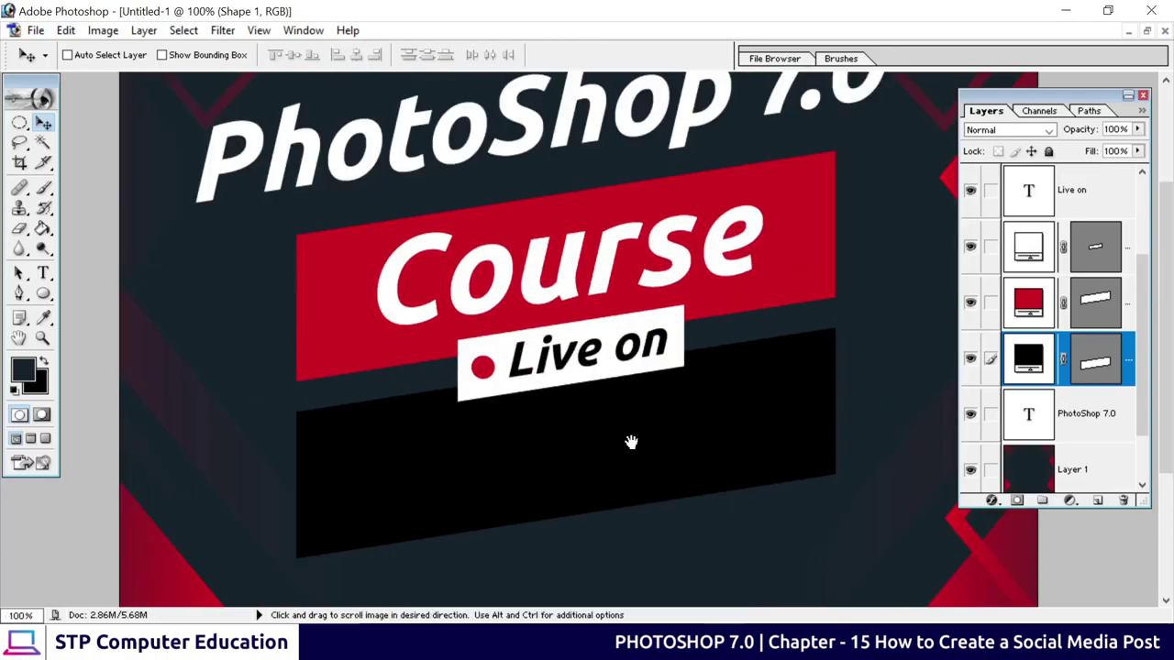
drag(634, 447, 601, 339)
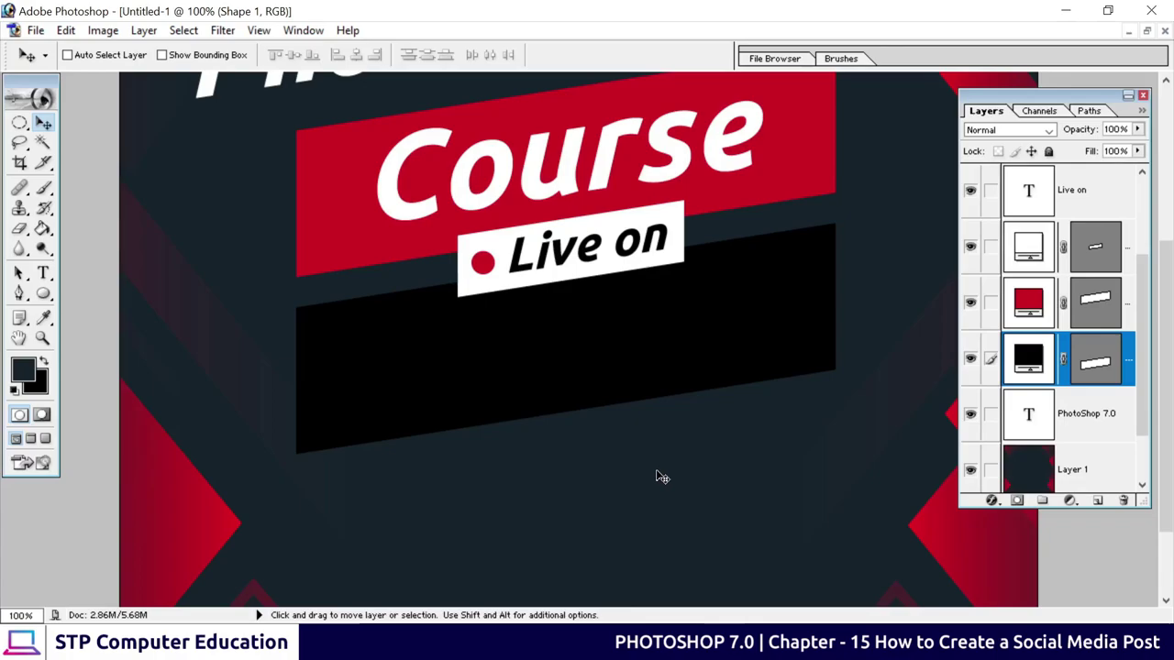
key(ctrl+t)
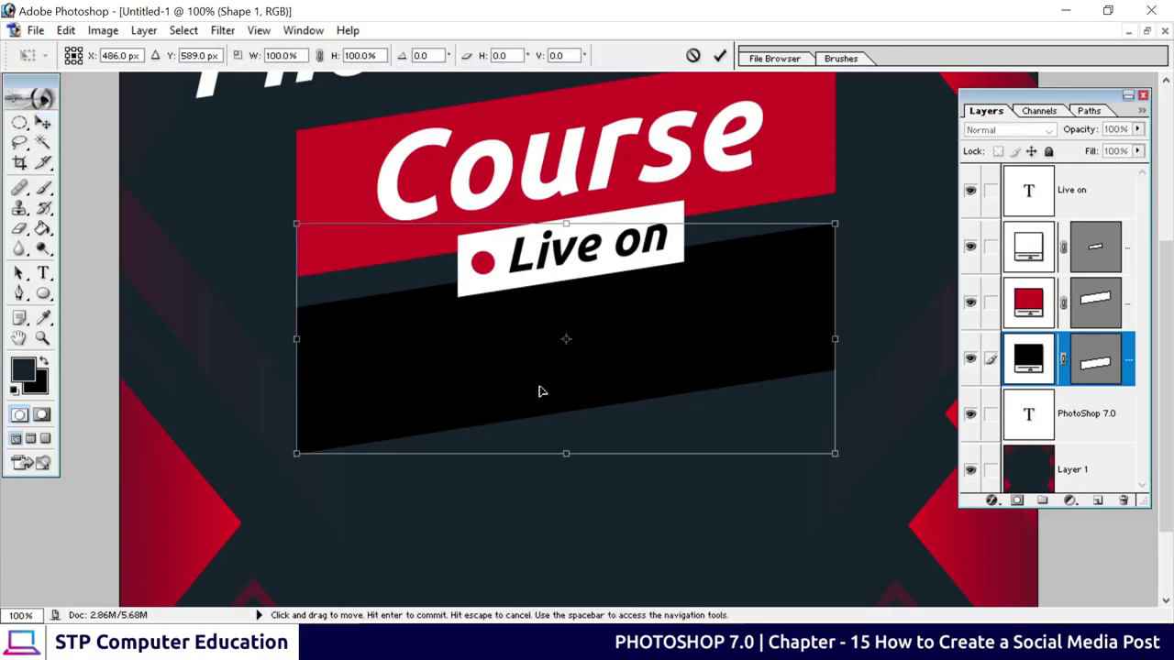
mouse_move(834, 454)
mouse_down()
mouse_move(894, 482)
mouse_move(874, 484)
mouse_up()
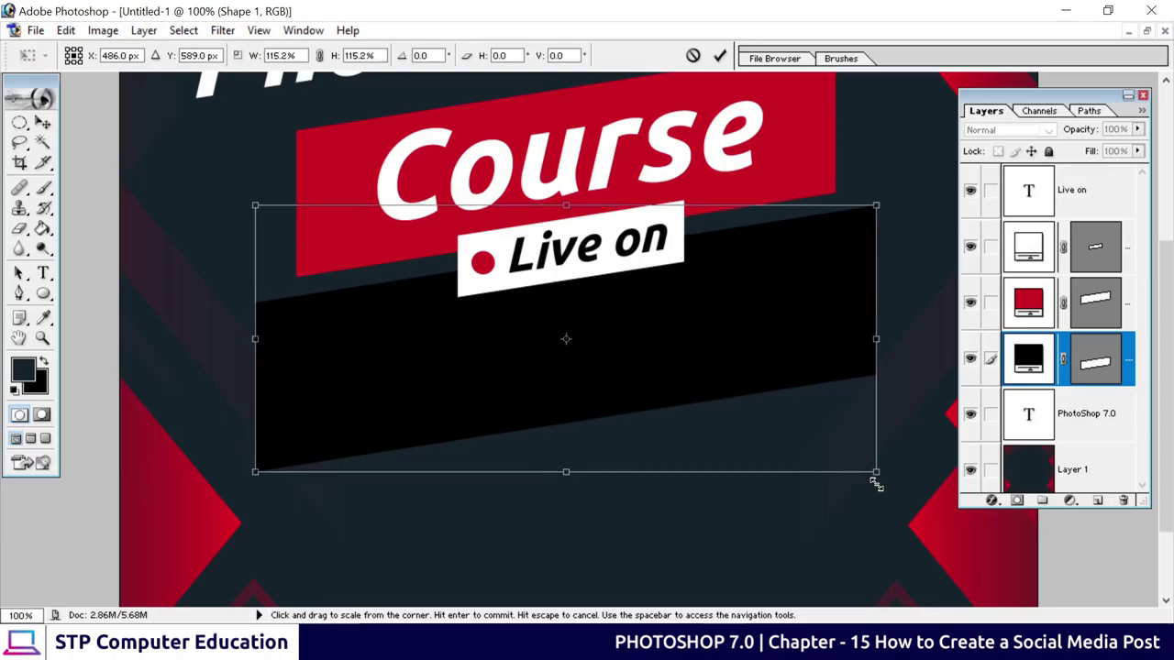
click(720, 56)
drag(649, 339, 649, 348)
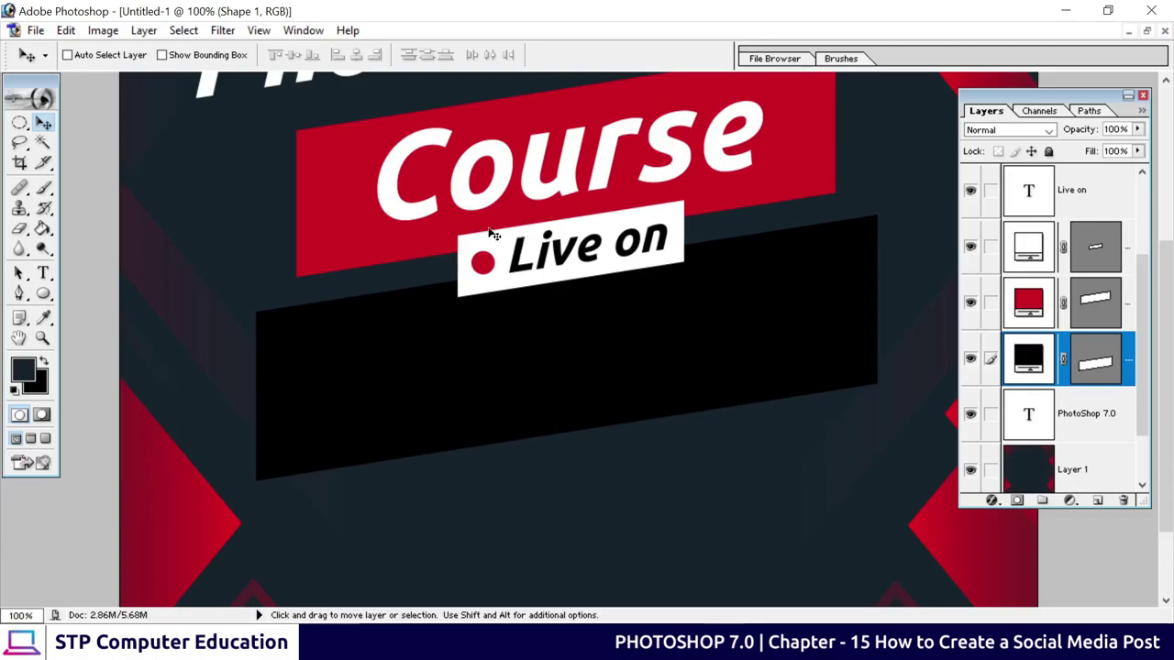
Copy the Course text onto the black band and retype it as '5 Nov 2022'.
right_click(490, 206)
click(518, 211)
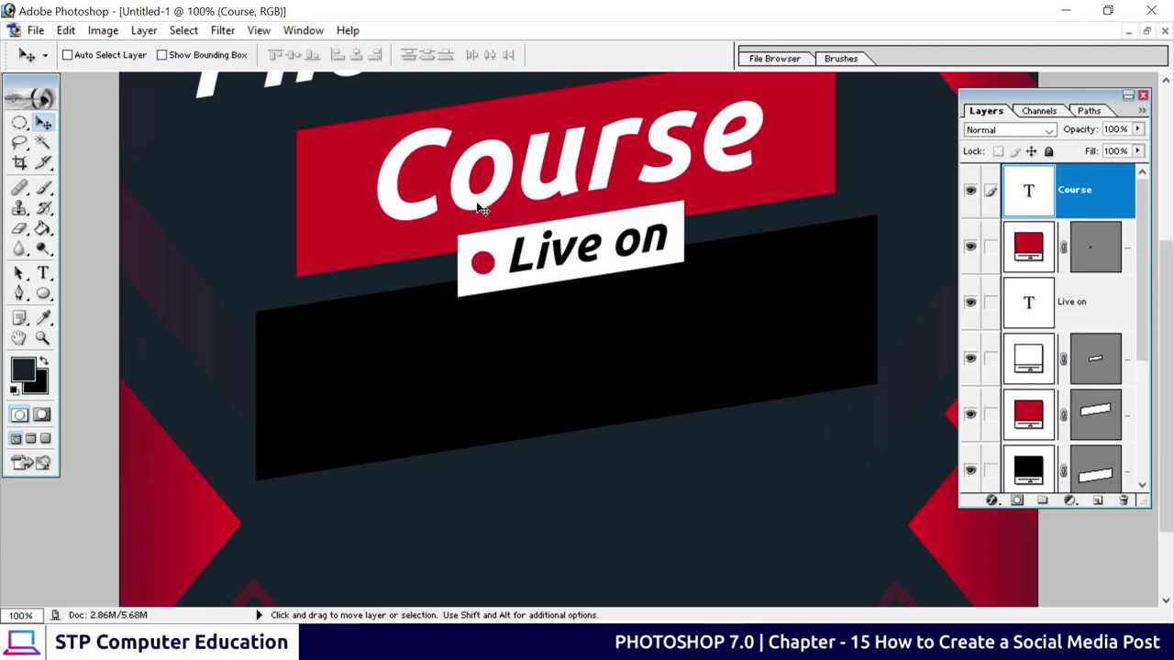
drag(482, 210, 475, 394)
click(43, 273)
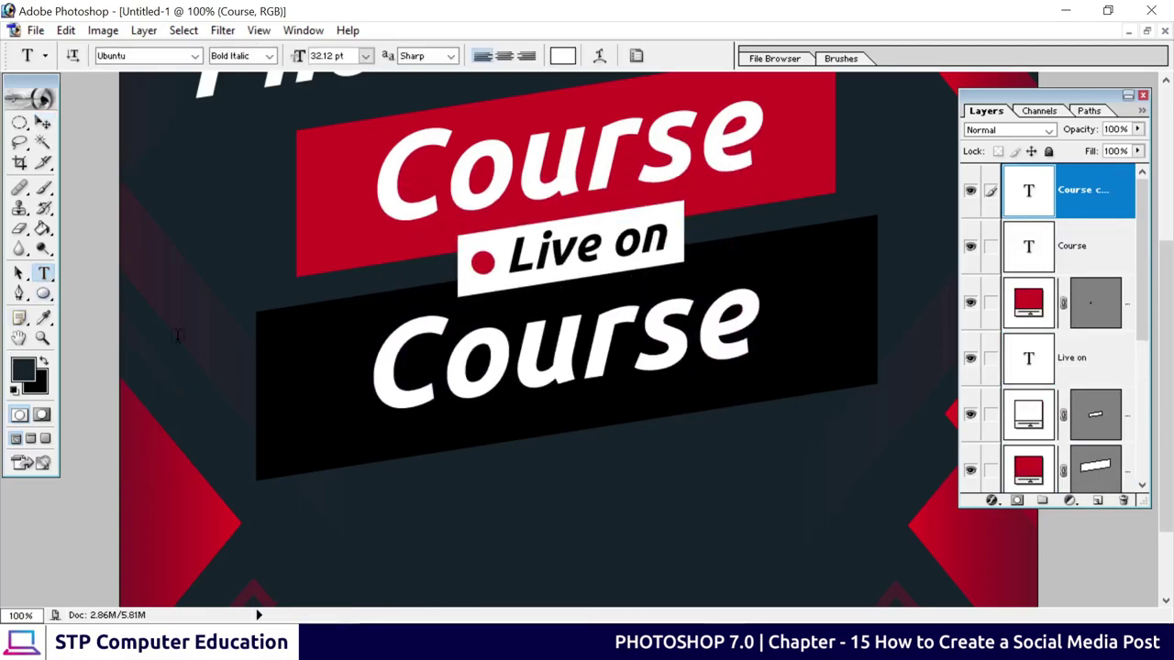
drag(383, 361, 802, 349)
key(BackSpace)
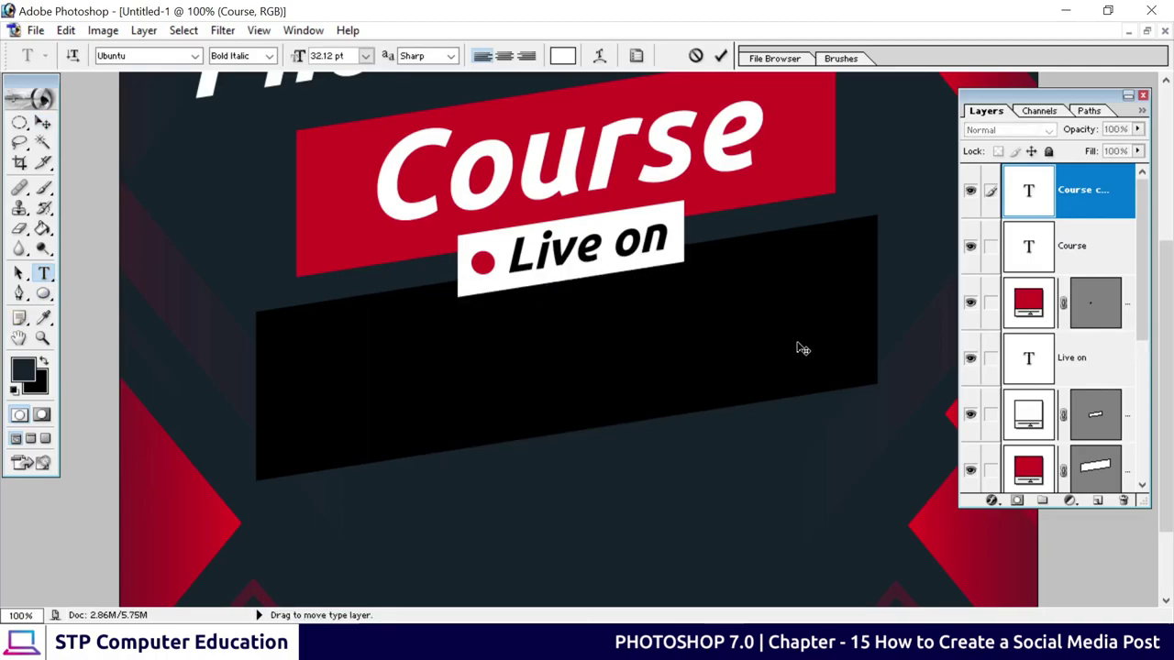
text(5)
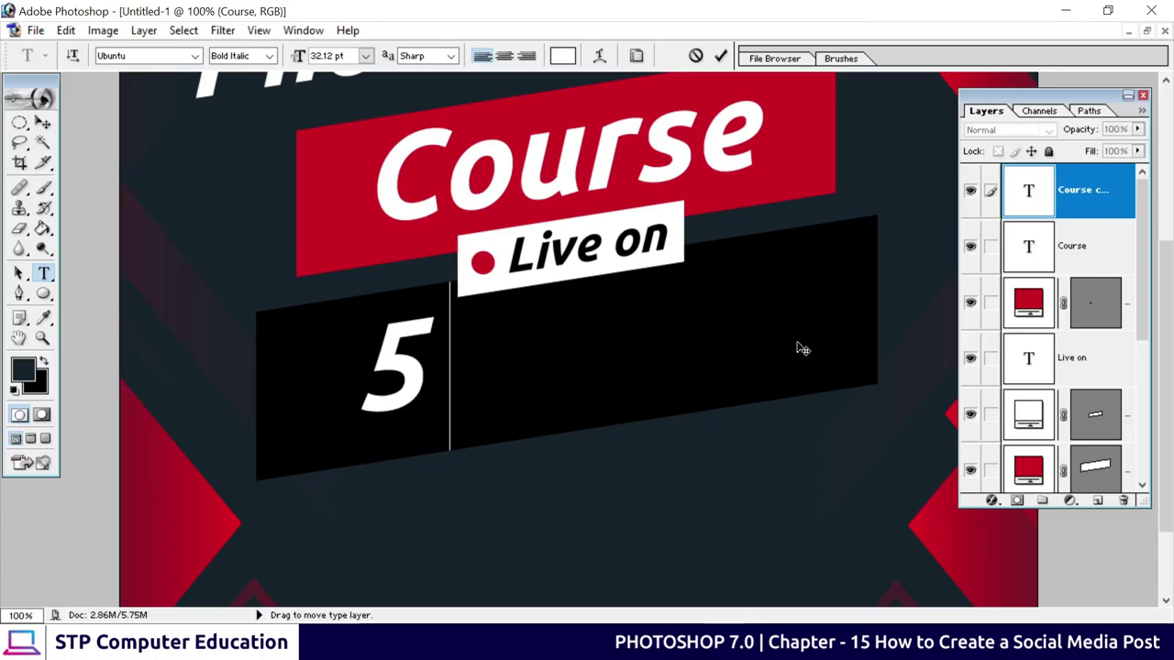
text( Nov 20)
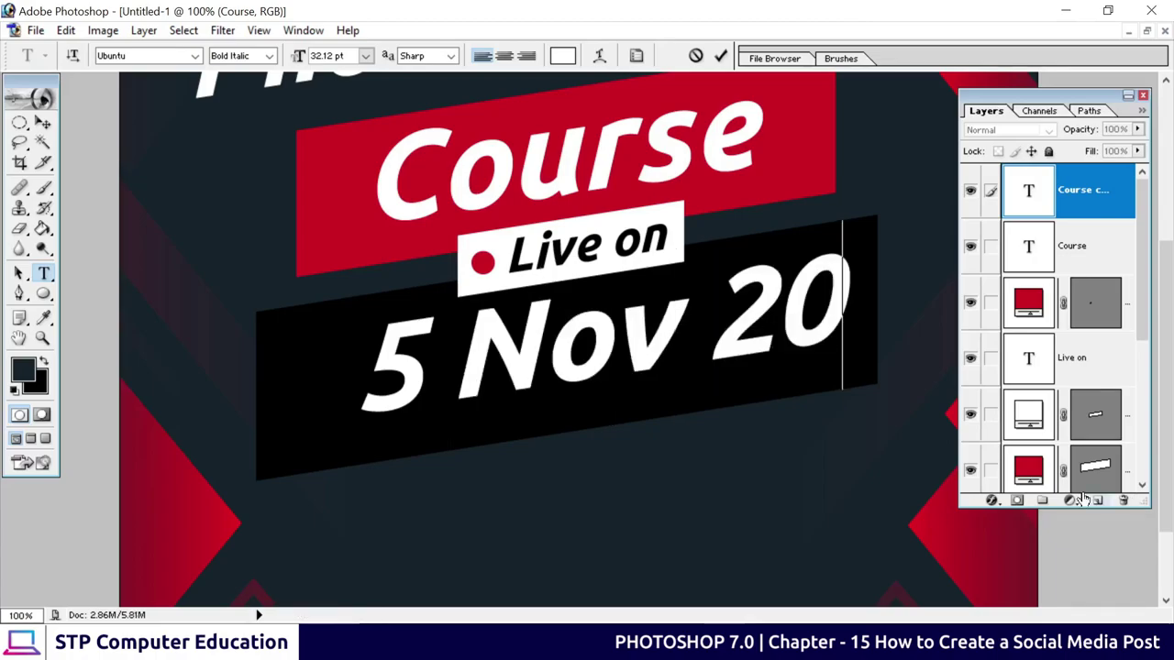
text(22)
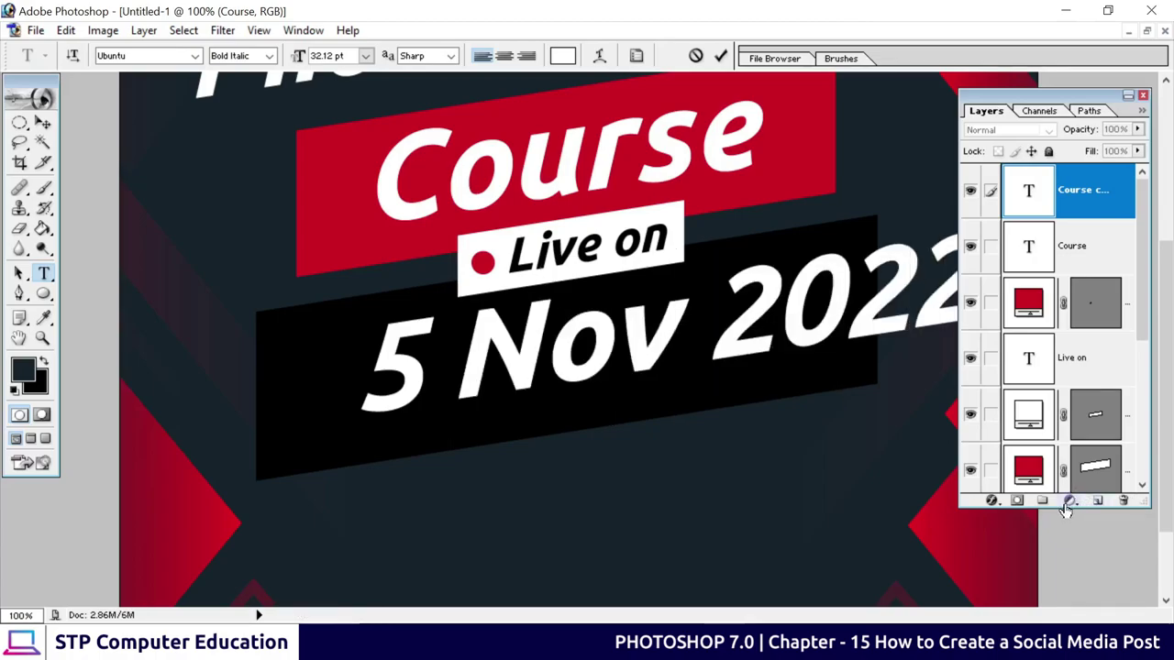
click(720, 56)
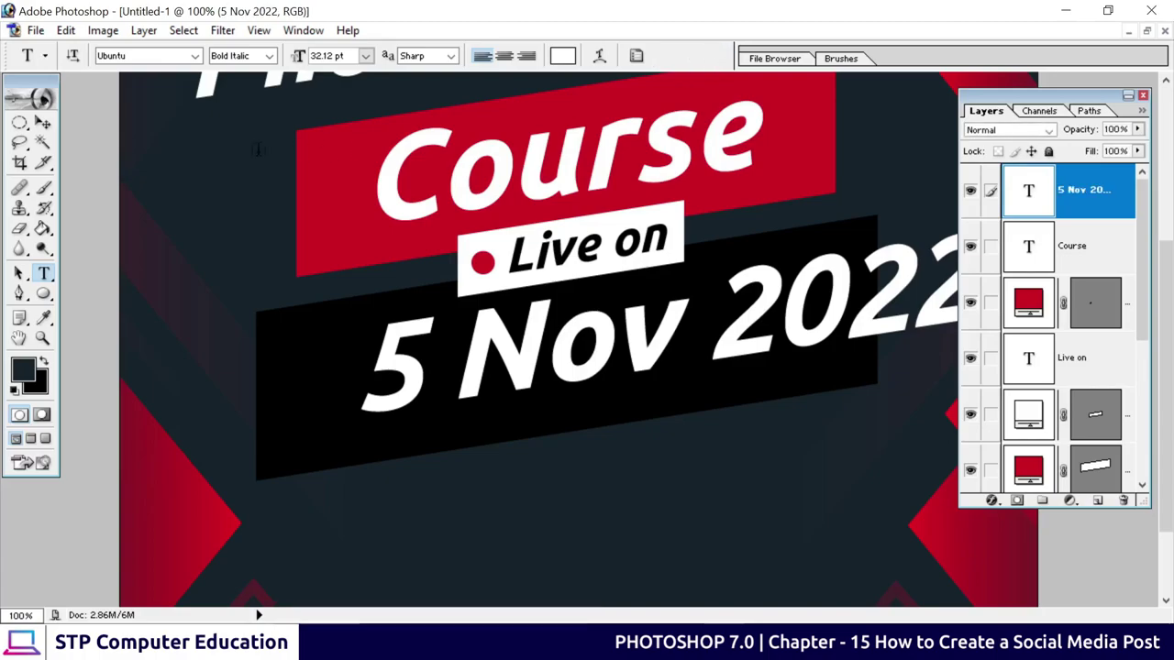
Scale the 5 Nov 2022 text to 91.1% and position it on the black banner.
click(41, 122)
drag(396, 355, 293, 378)
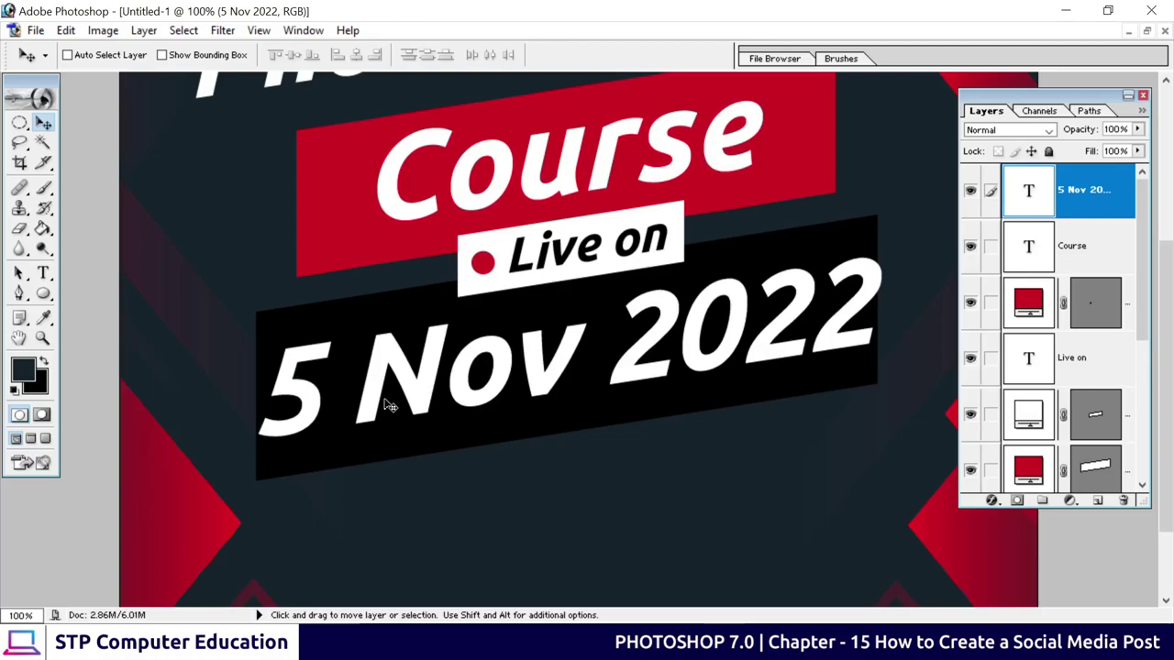
key(ctrl+t)
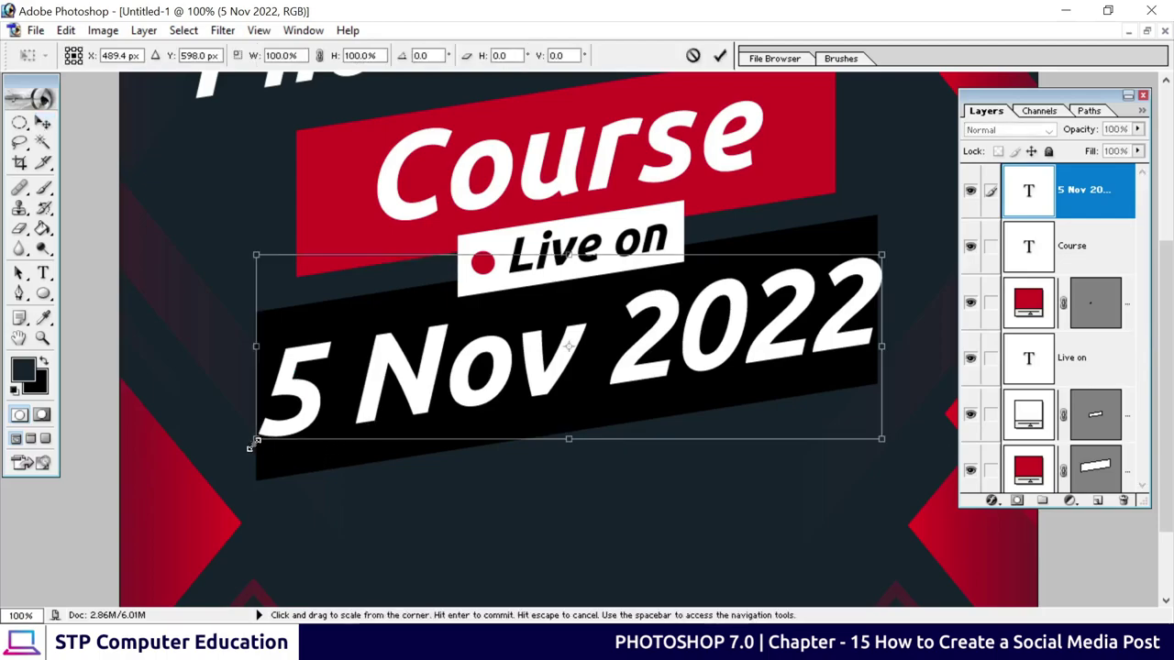
drag(256, 442, 312, 422)
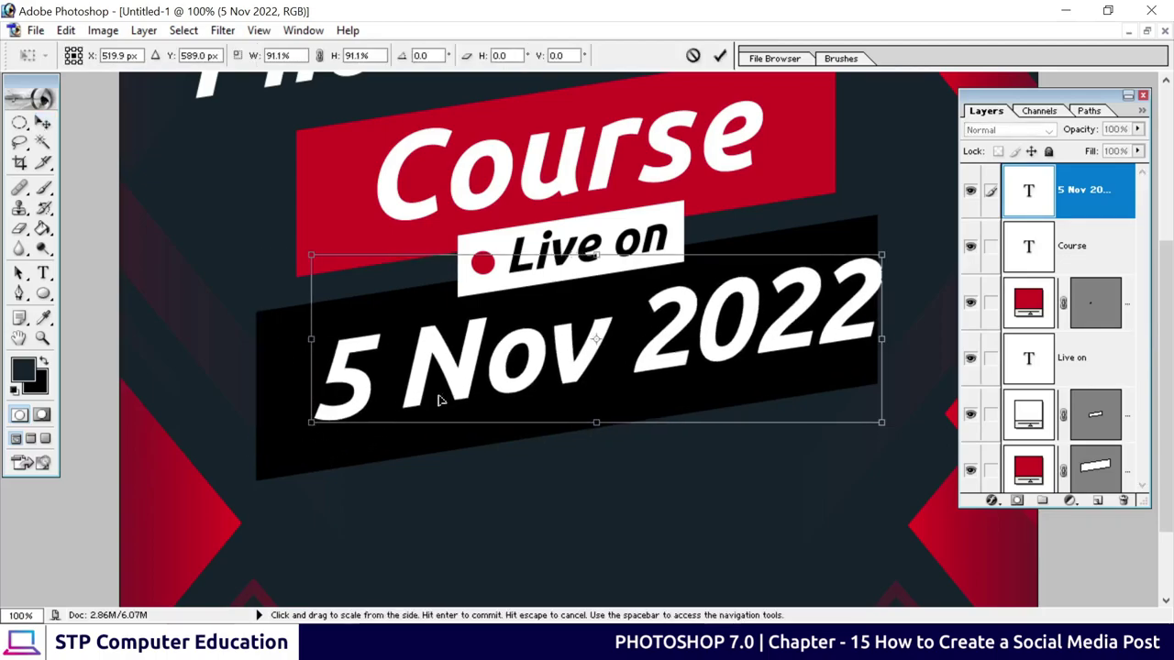
click(720, 55)
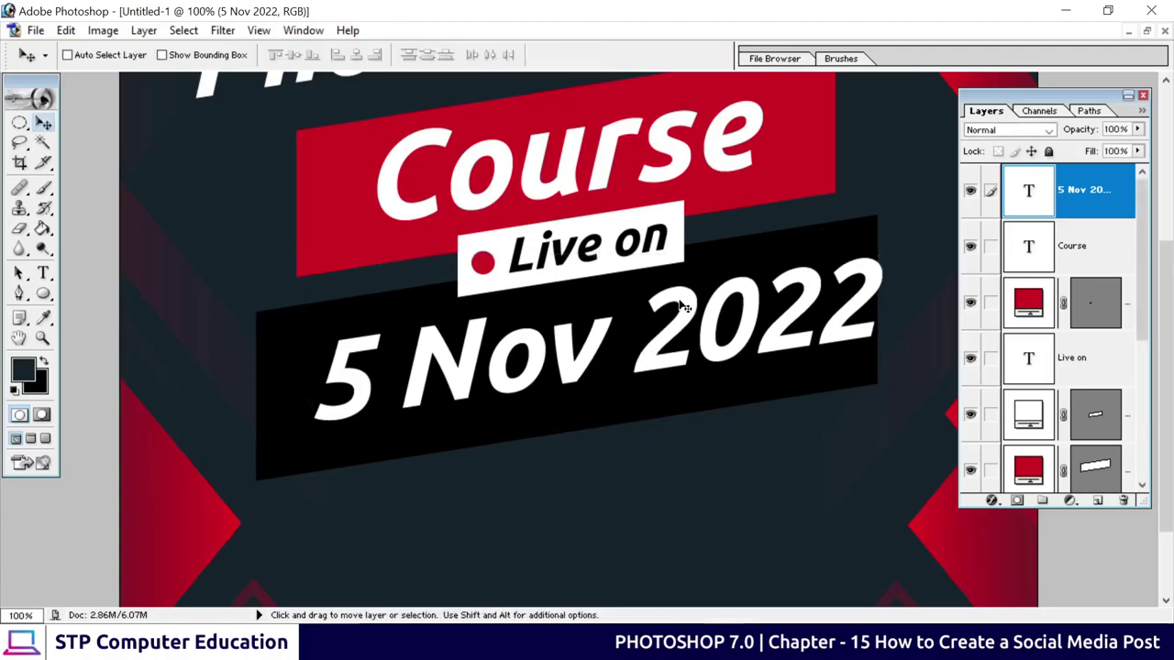
drag(682, 303, 651, 310)
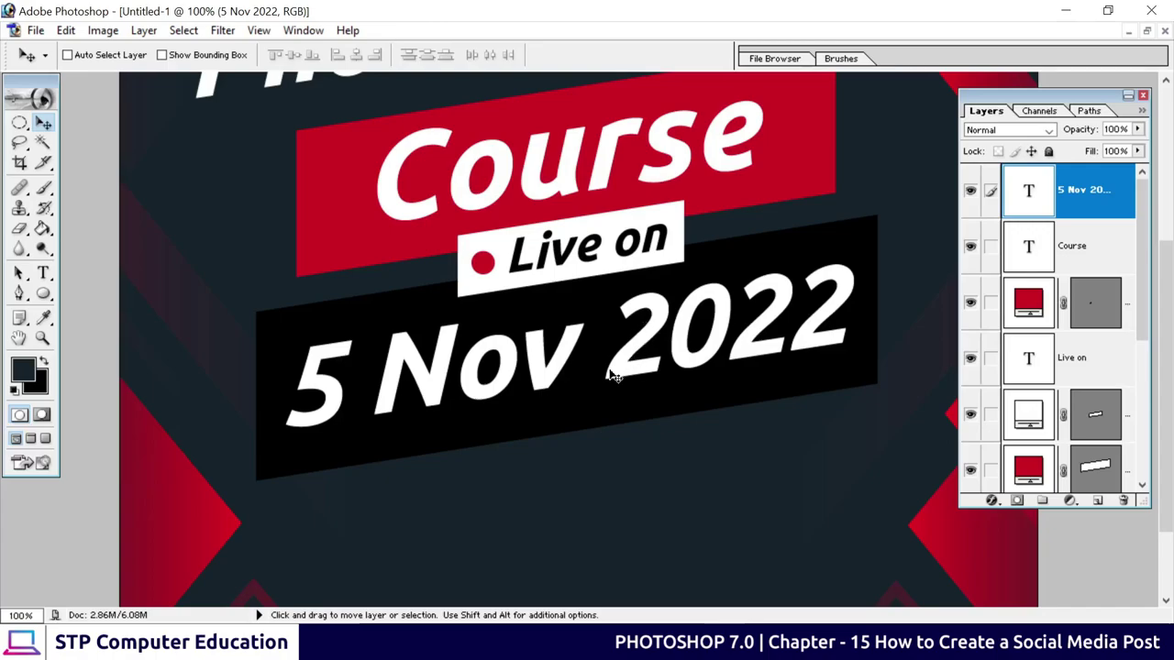
Copy the date text below the banner and scale the copy to 42.5%.
scroll(622, 431, down, 3)
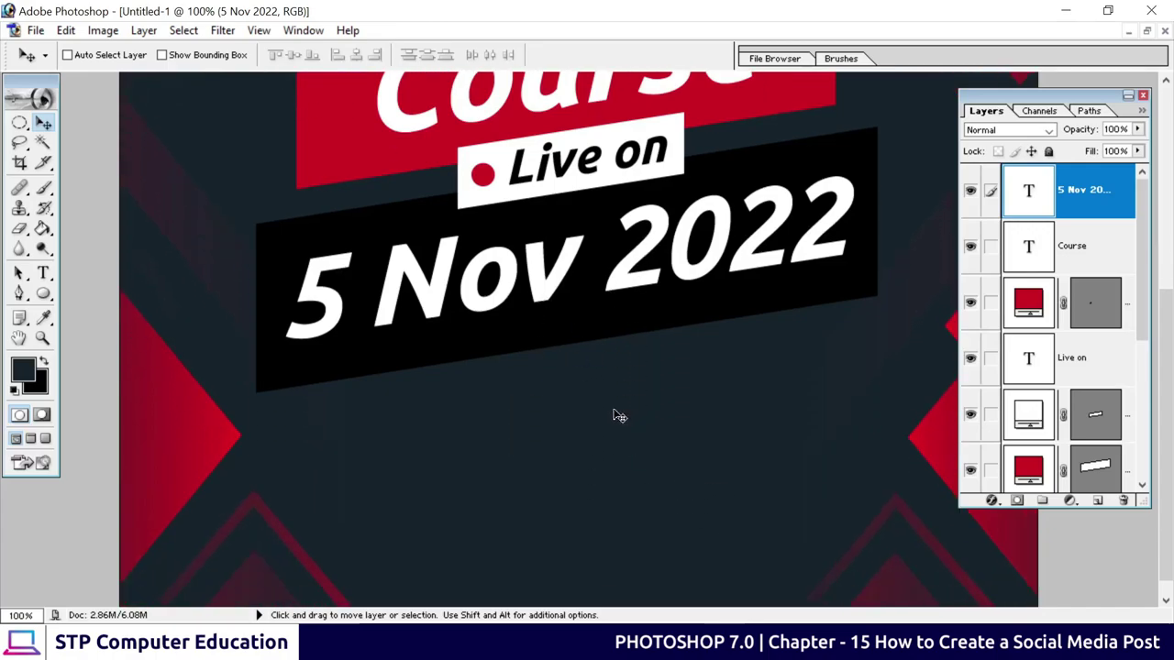
scroll(568, 424, down, 1)
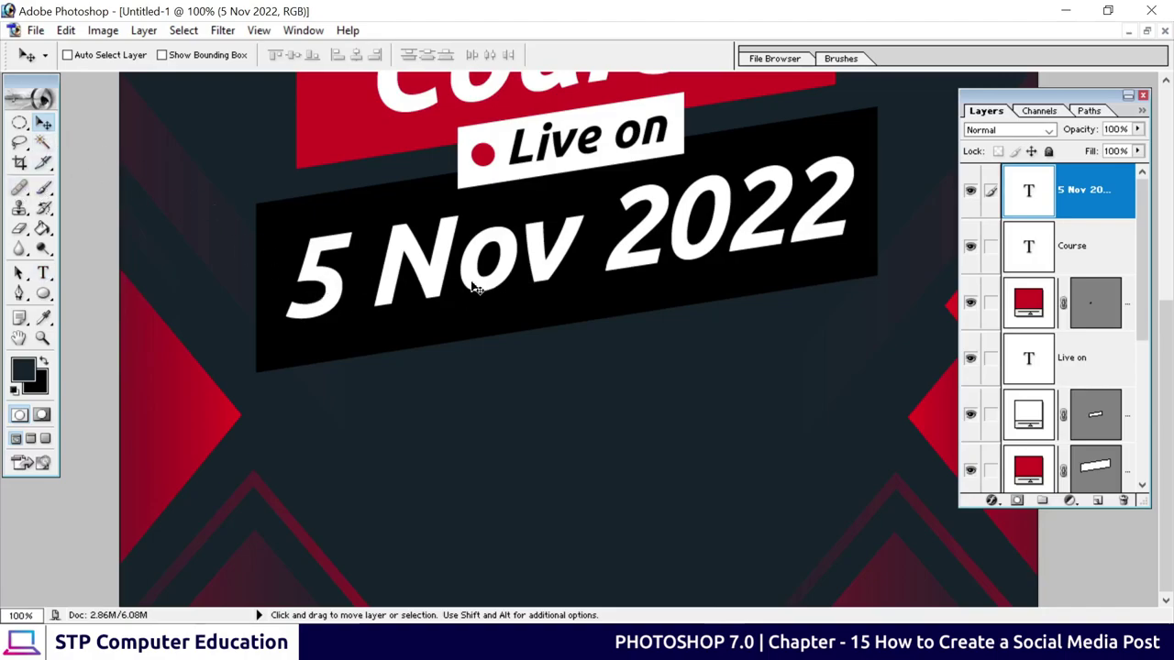
key(alt)
drag(434, 279, 440, 427)
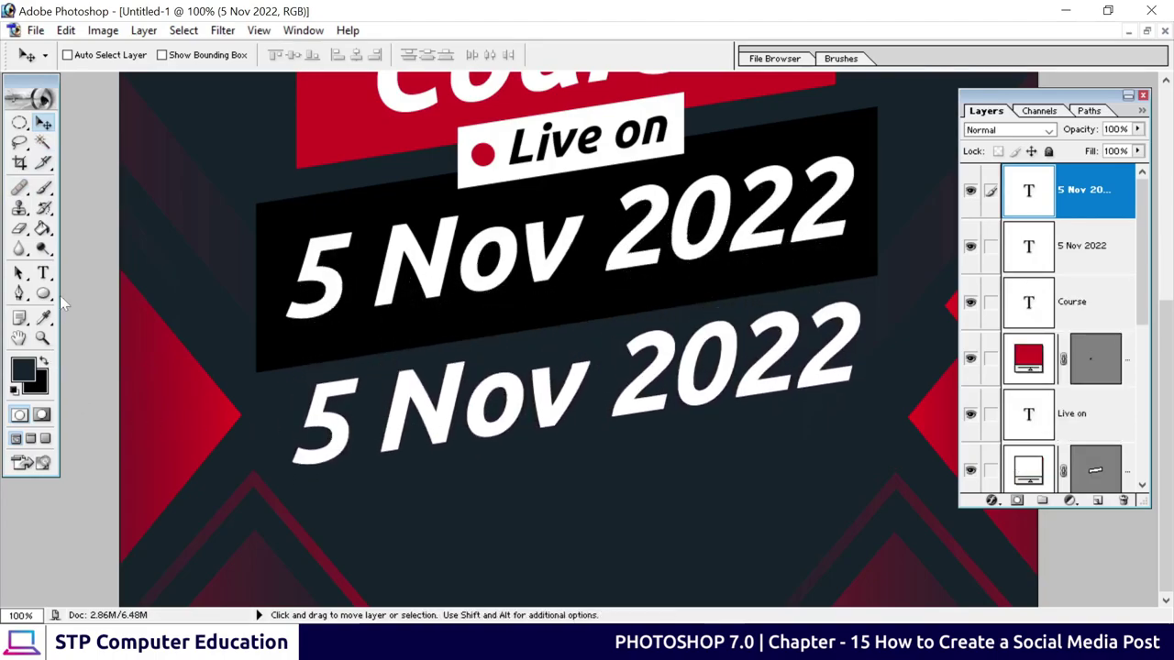
key(ctrl+t)
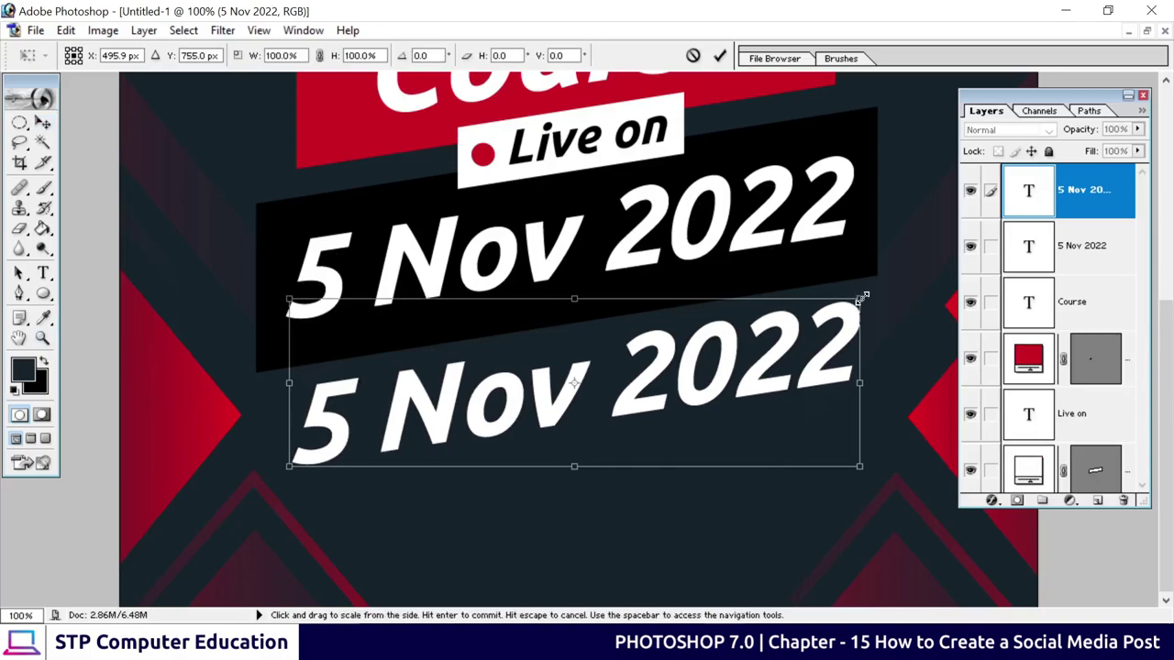
drag(851, 312, 555, 474)
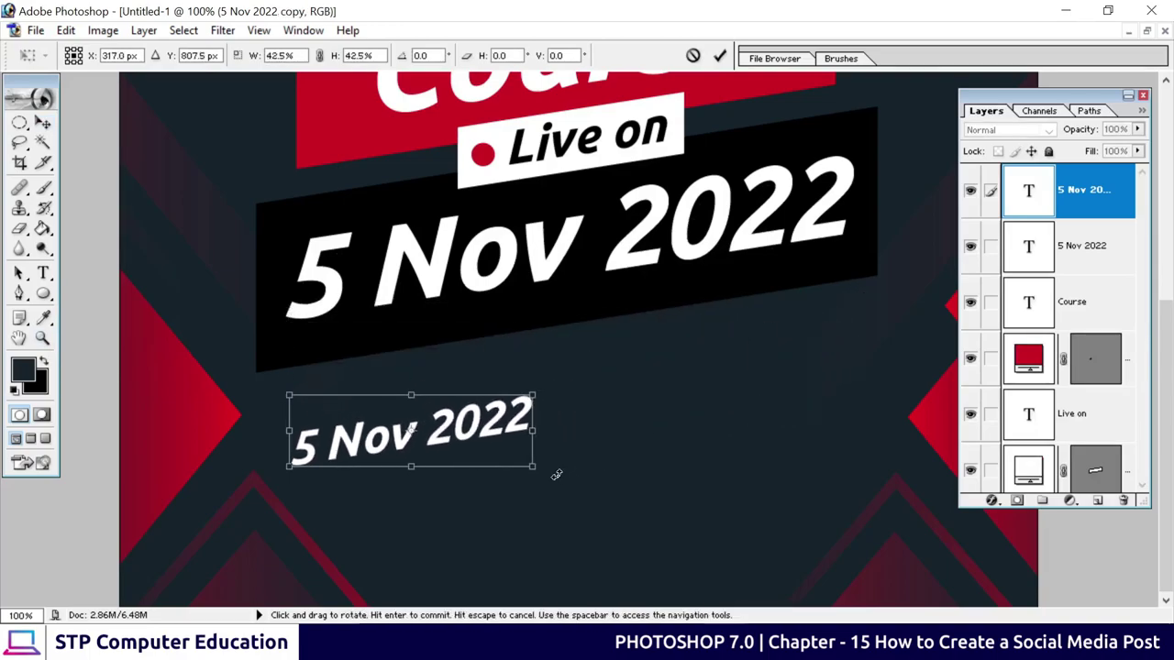
click(719, 55)
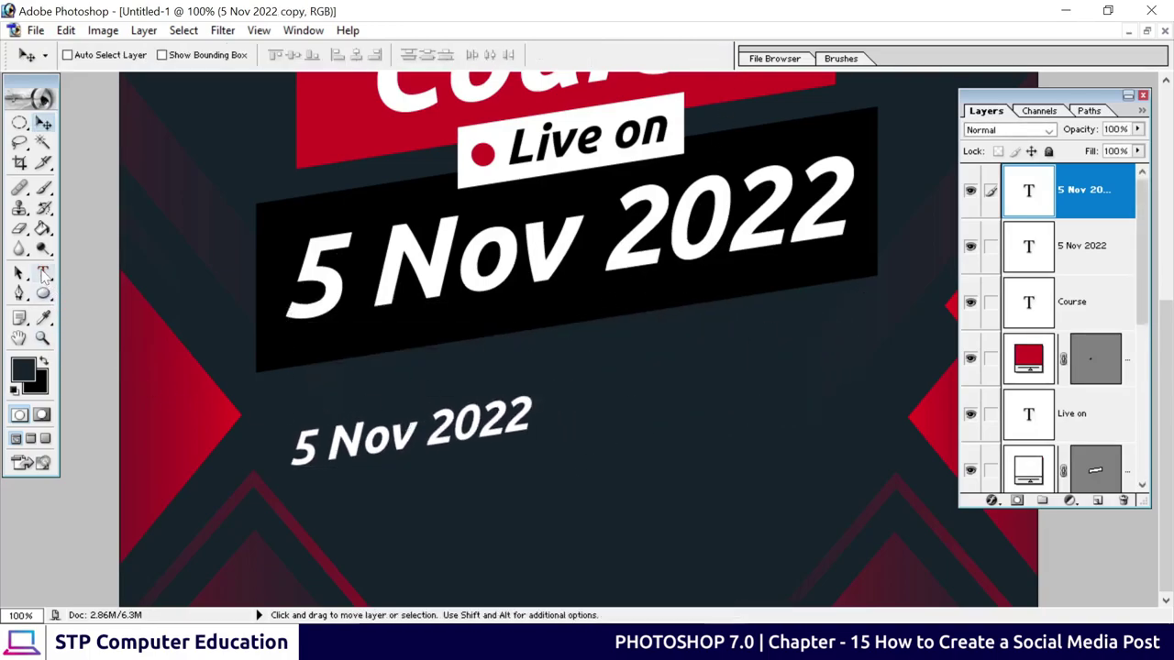
Retype the small copy as 'At 8:00 Pm' and move it just under the date banner.
click(43, 273)
drag(311, 458, 597, 427)
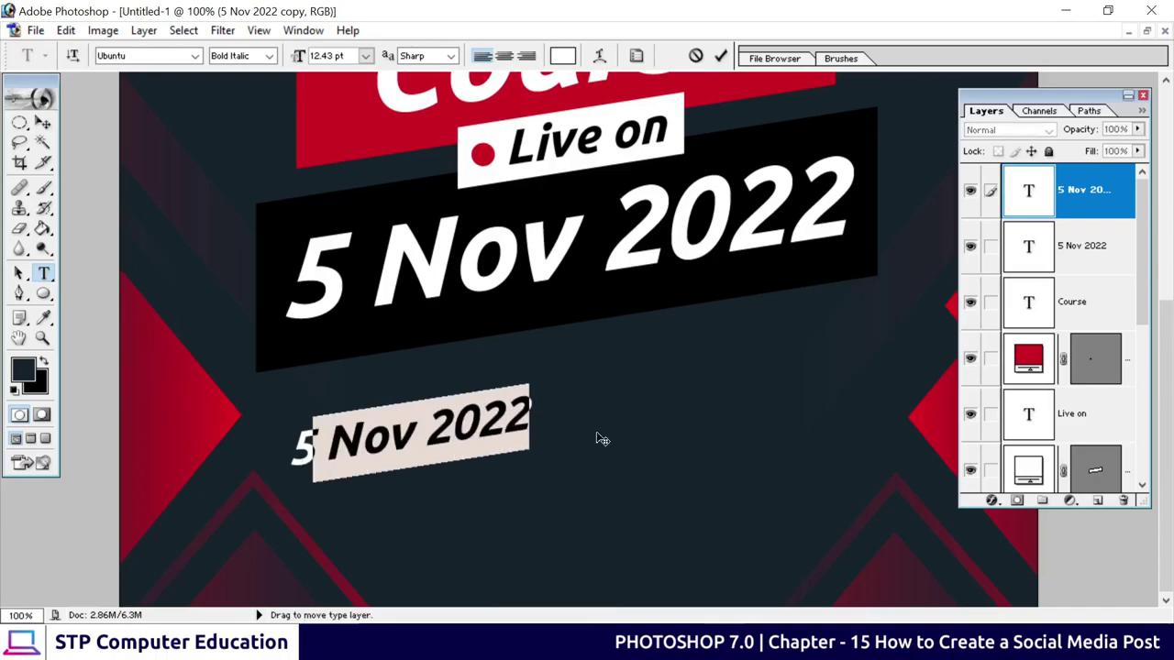
key(BackSpace)
key(BackSpace)
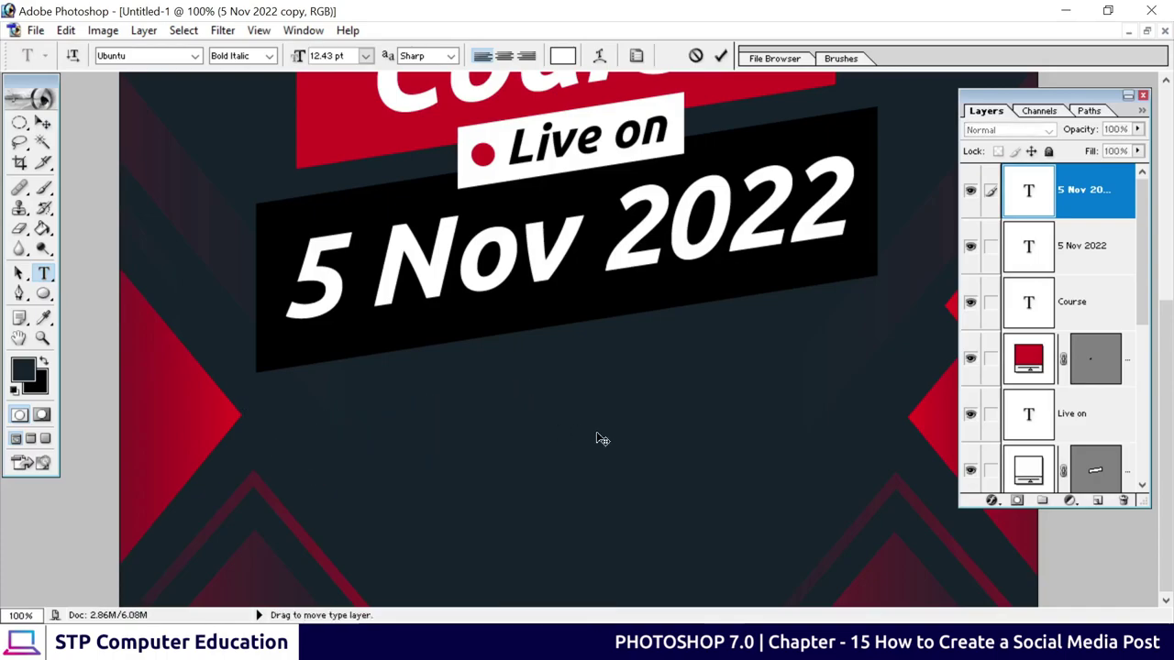
text(At)
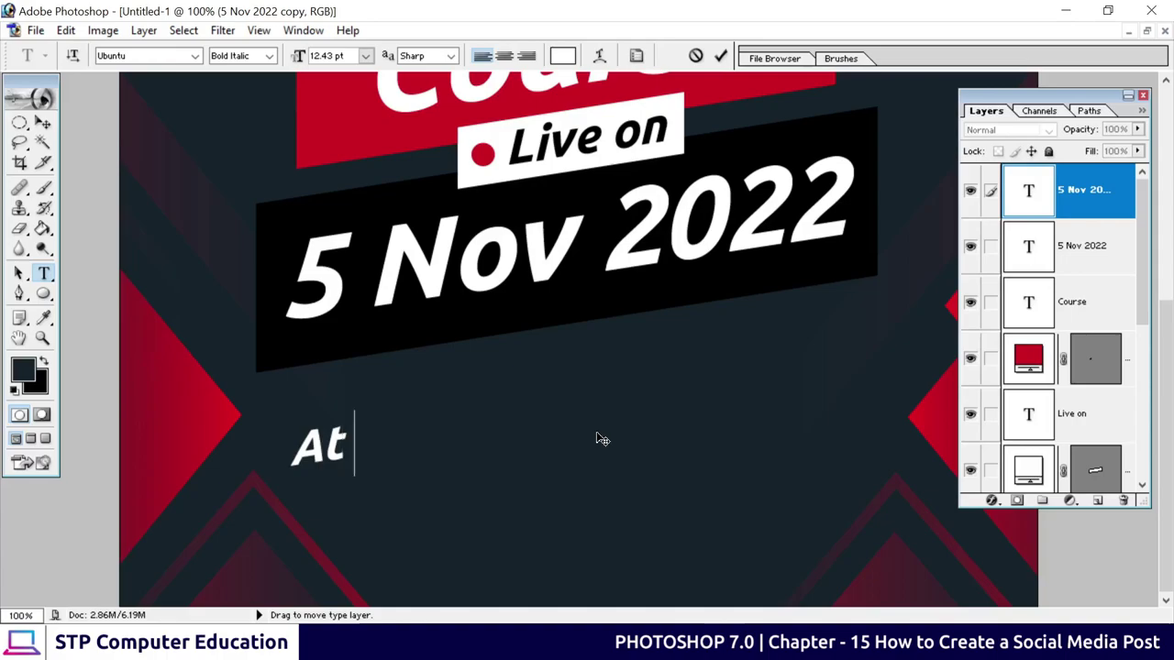
text( 8:00 )
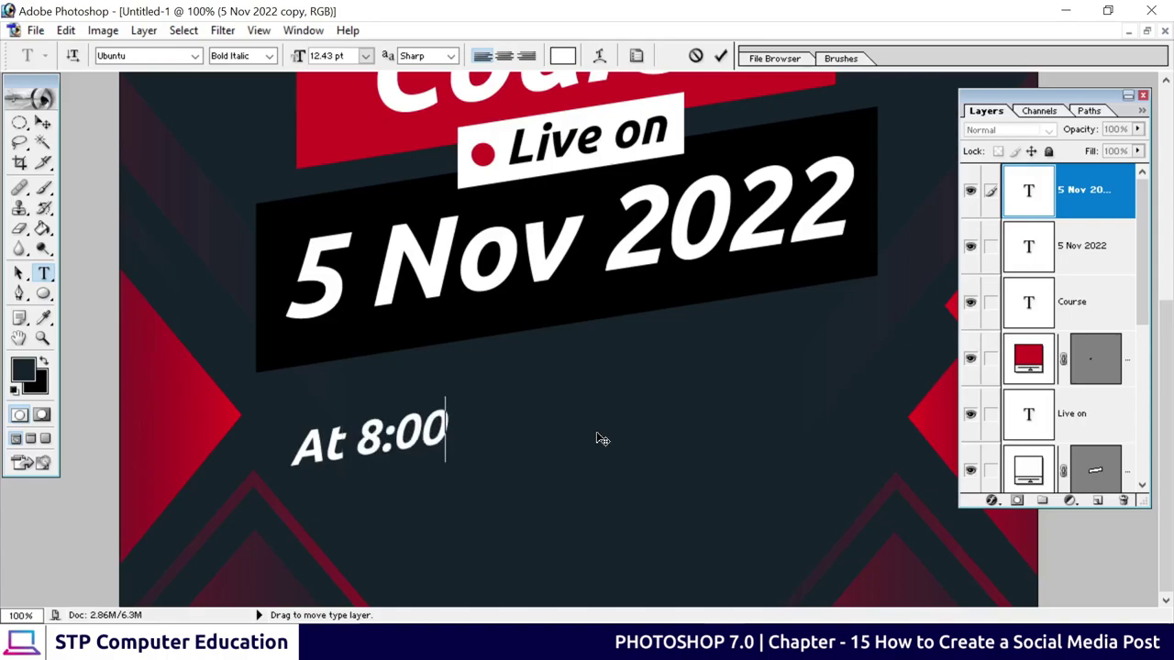
text(Pm)
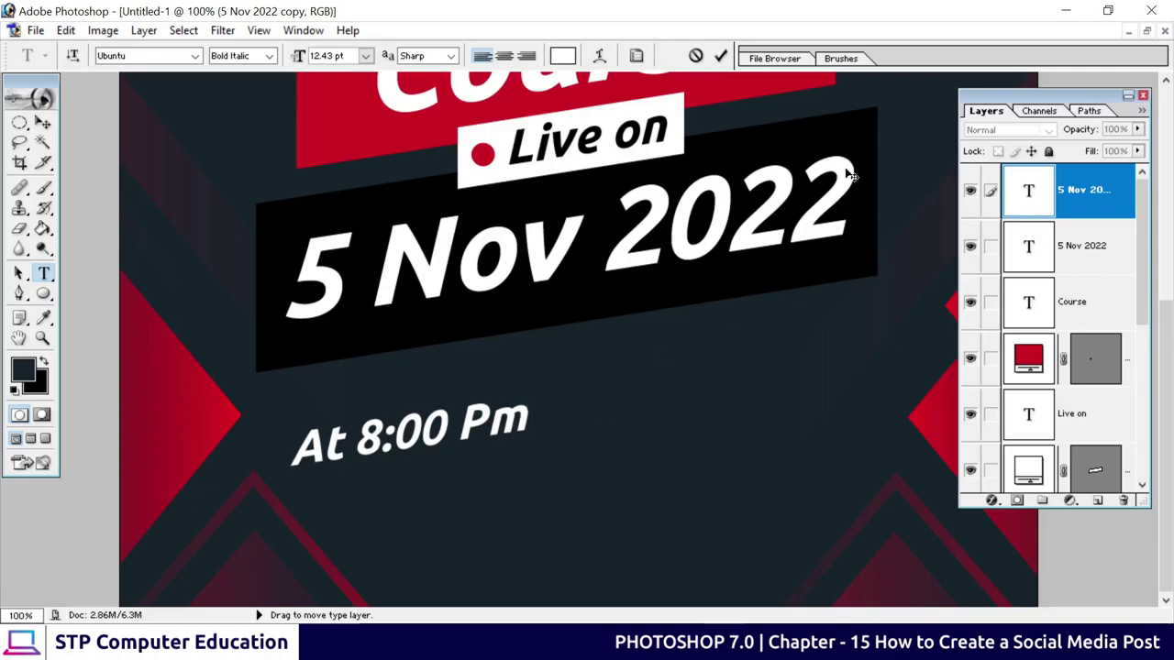
click(721, 55)
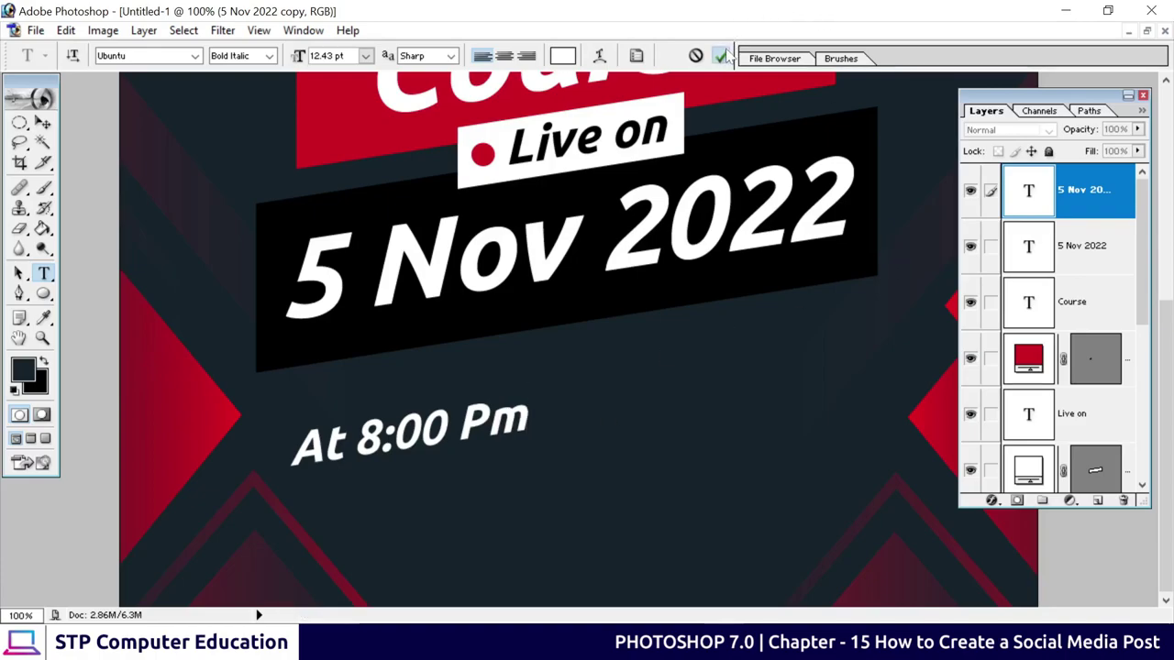
click(43, 123)
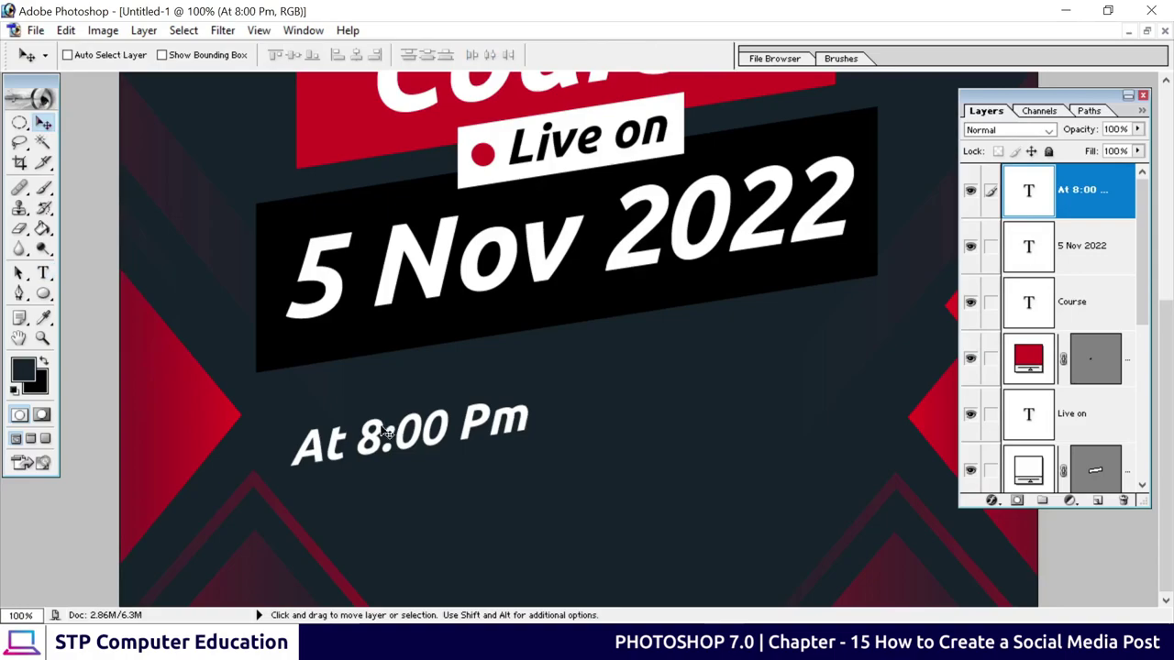
drag(385, 433, 550, 358)
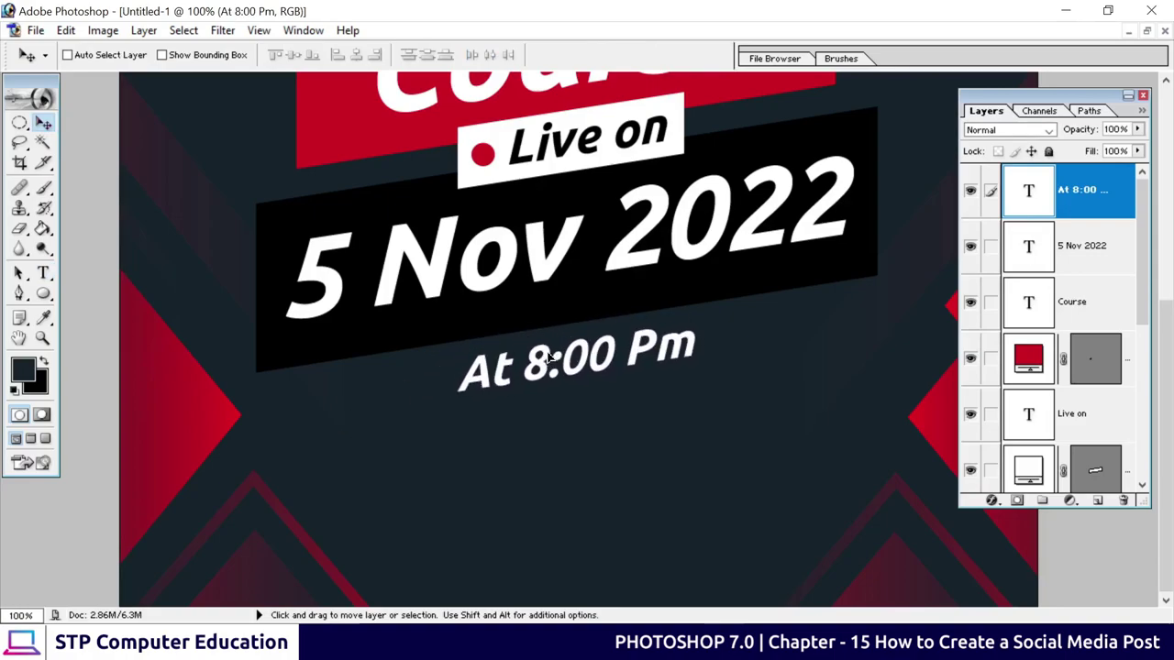
Check the full poster, then place a duplicate of the At 8:00 Pm line directly beneath it.
scroll(568, 363, up, 1)
scroll(618, 445, up, 1)
scroll(618, 348, up, 2)
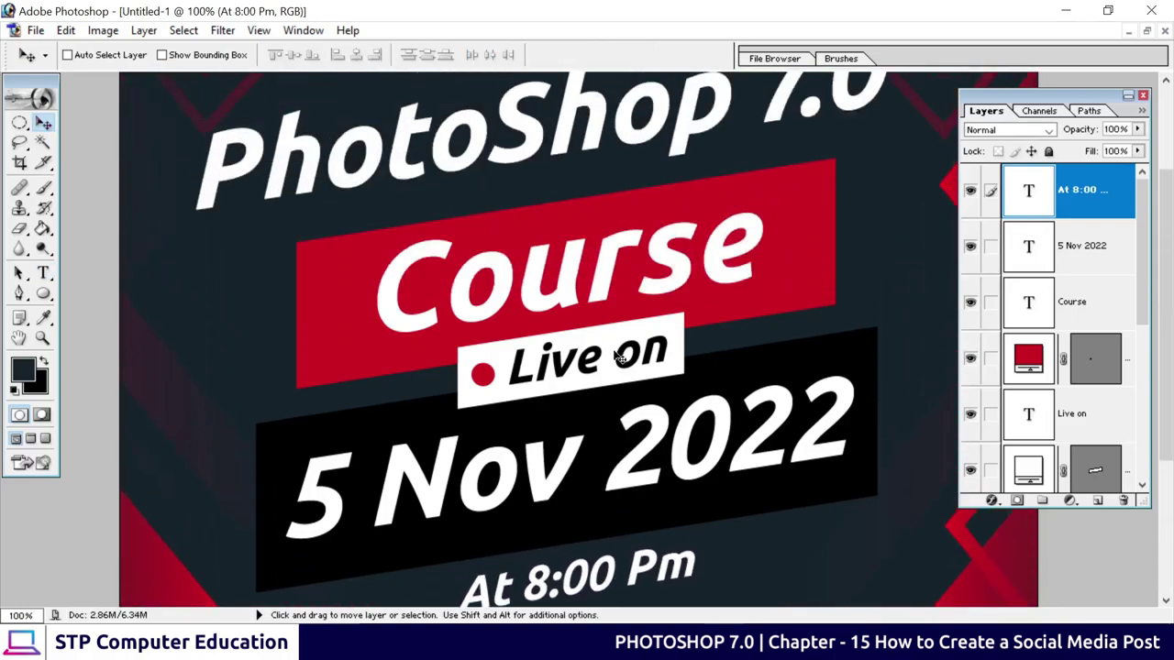
scroll(619, 357, up, 1)
key(ctrl+minus)
key(ctrl+minus)
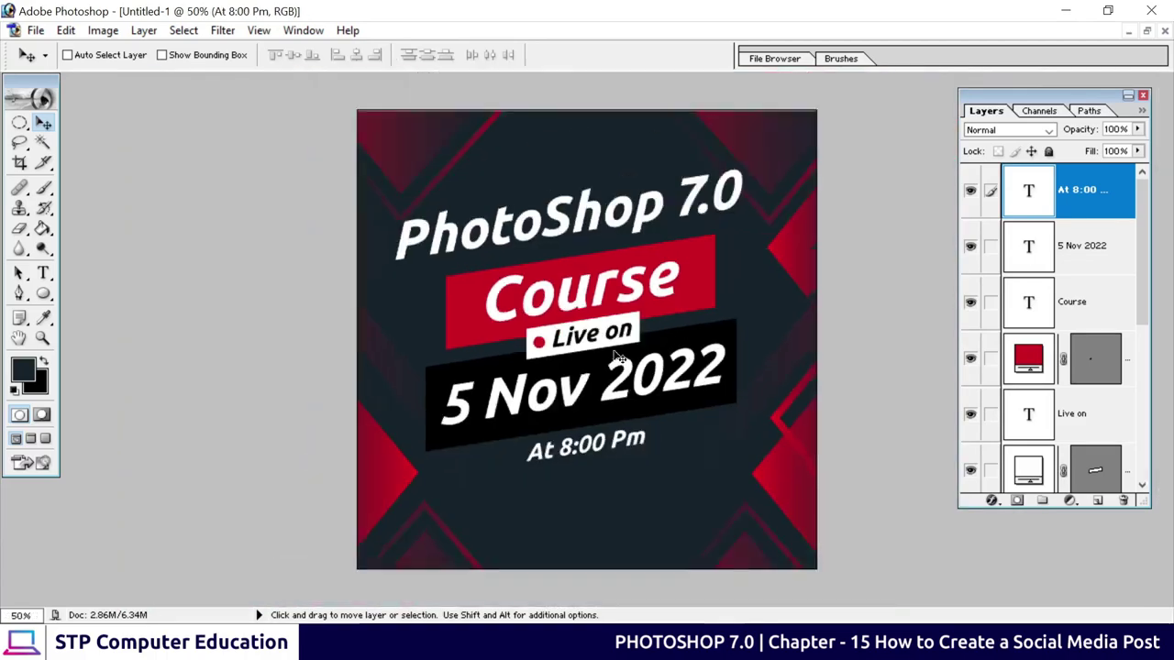
key(ctrl+plus)
key(ctrl+minus)
scroll(581, 491, down, 1)
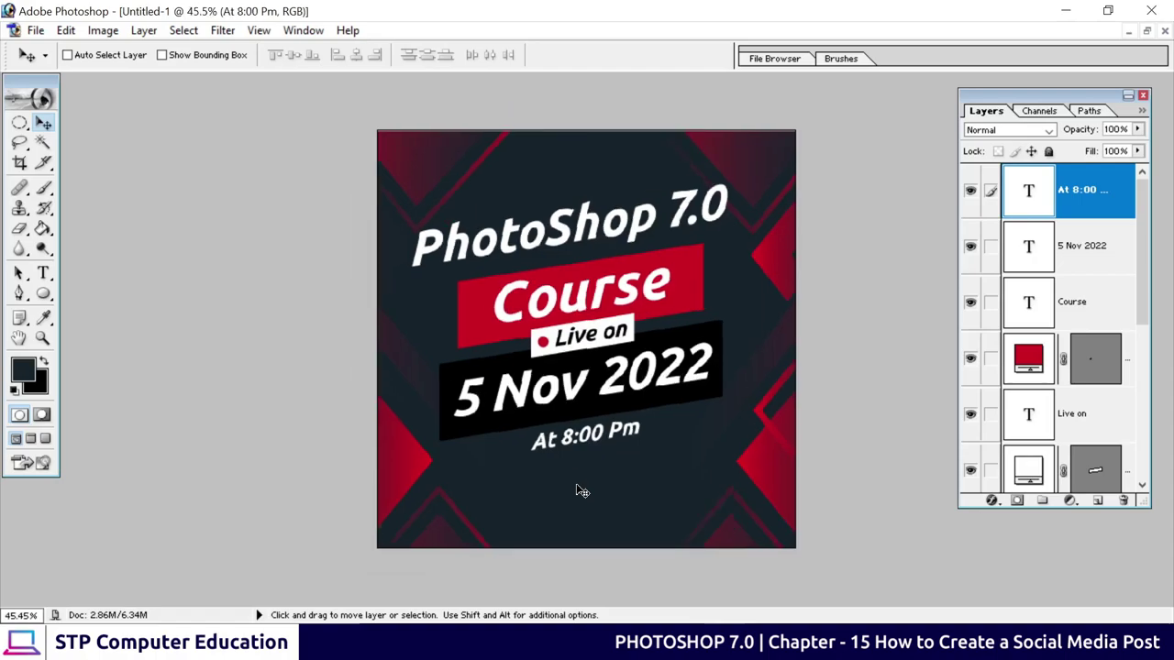
scroll(582, 491, up, 2)
scroll(575, 482, up, 1)
scroll(575, 482, up, 1)
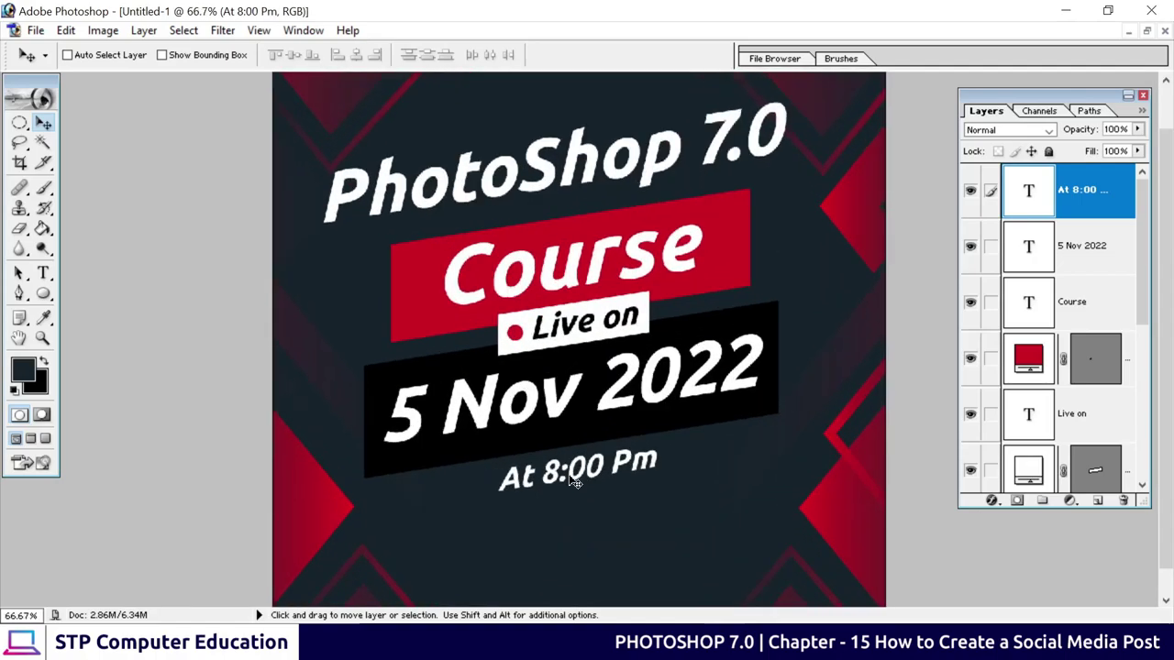
scroll(572, 480, up, 1)
drag(565, 467, 546, 285)
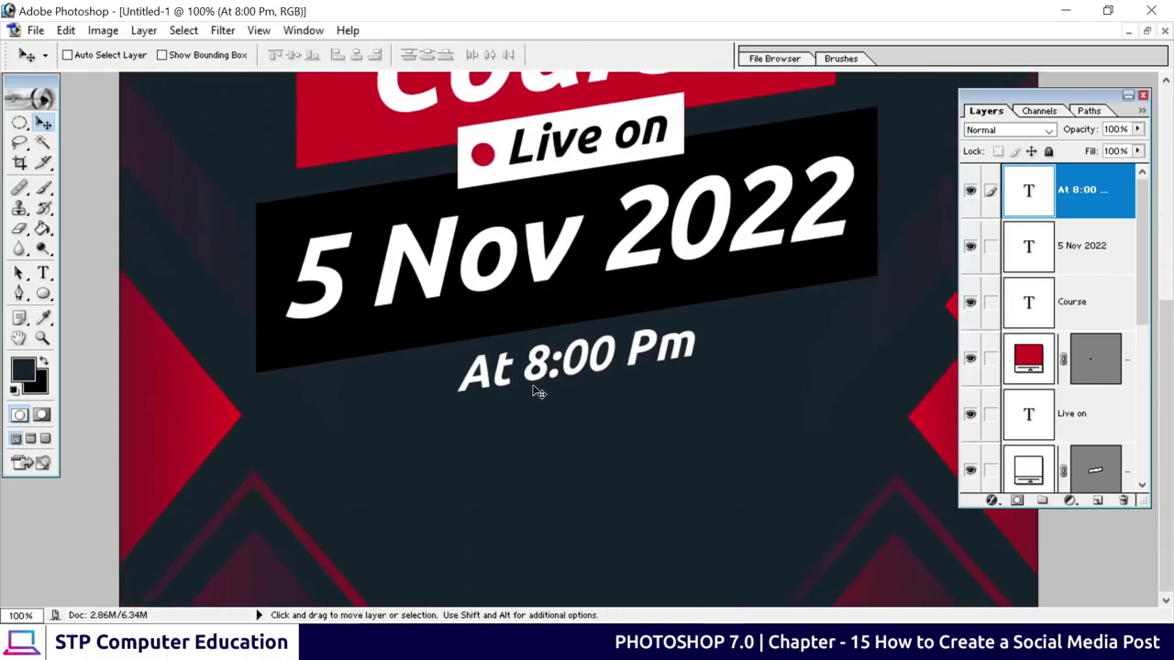
drag(538, 385, 538, 440)
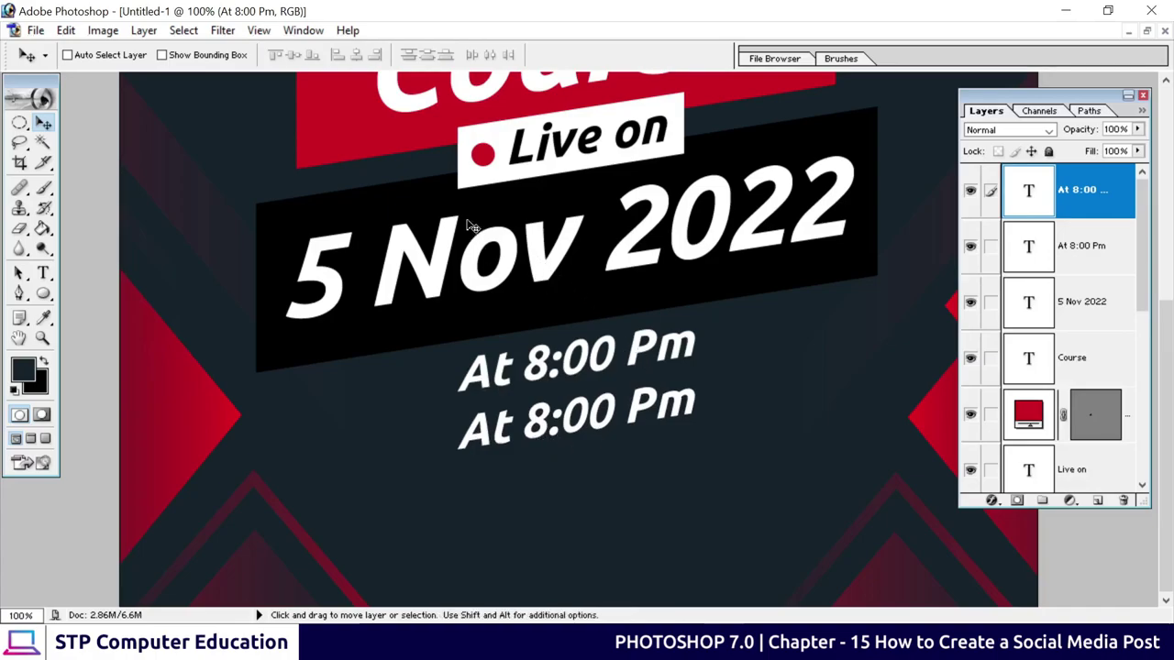
scroll(548, 395, up, 1)
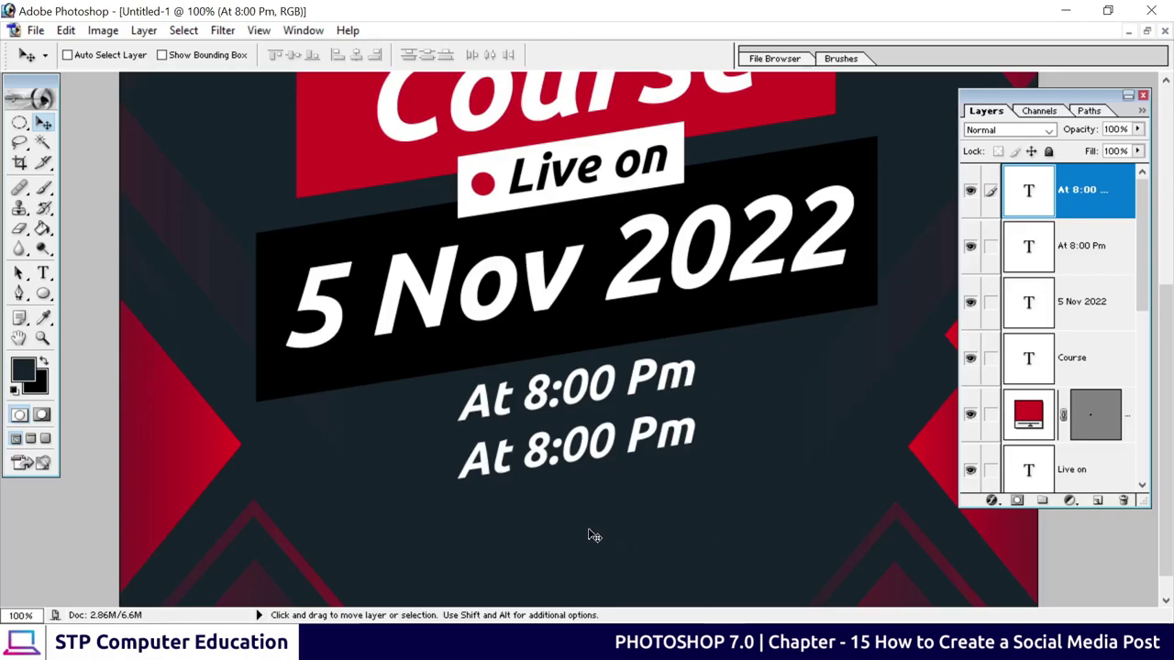
scroll(590, 513, up, 1)
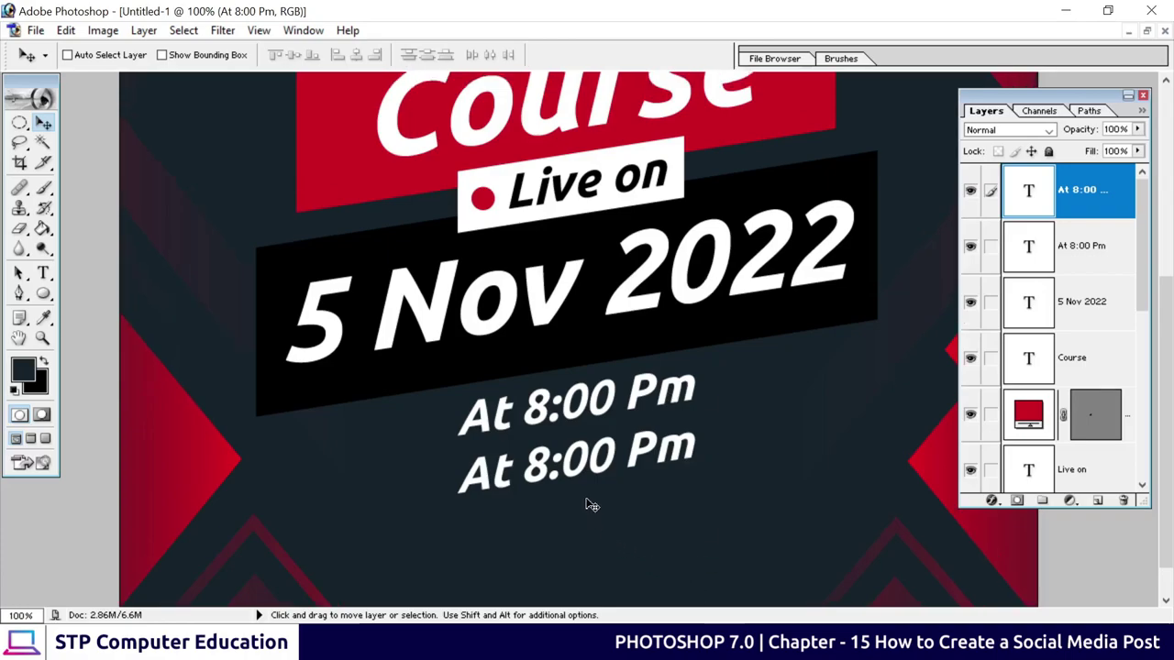
scroll(579, 379, up, 2)
scroll(587, 440, down, 2)
scroll(623, 530, down, 1)
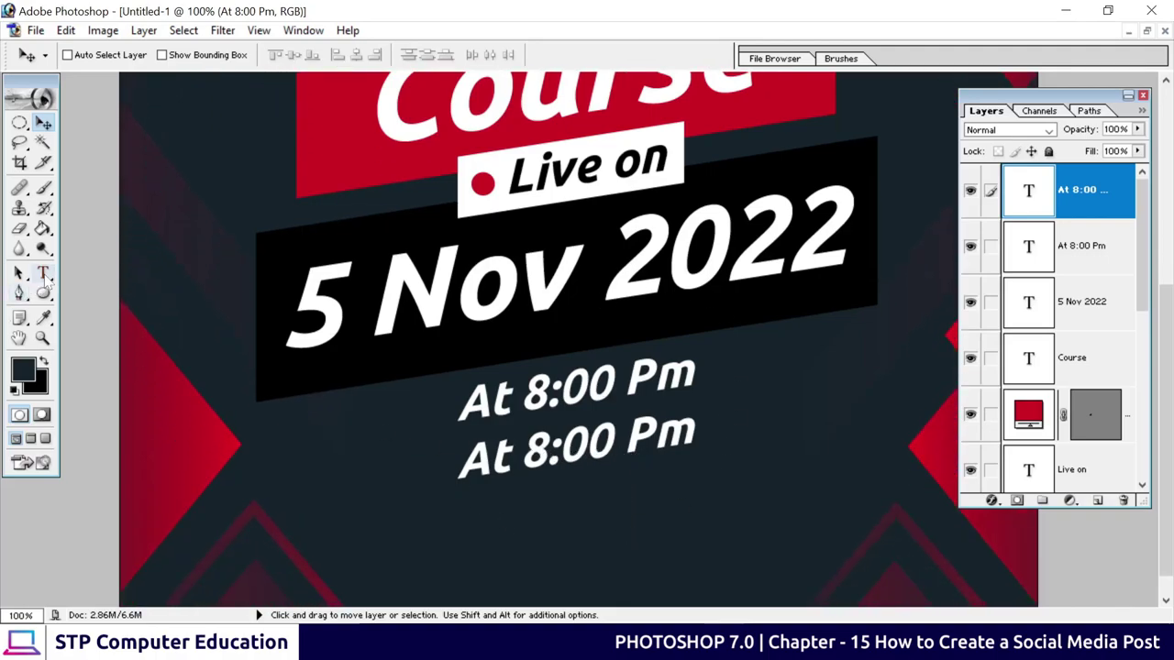
Retype the second At 8:00 Pm copy as 'JOIN US ON YOUTUBE' and select YOUTUBE.
click(44, 272)
key(ctrl+a)
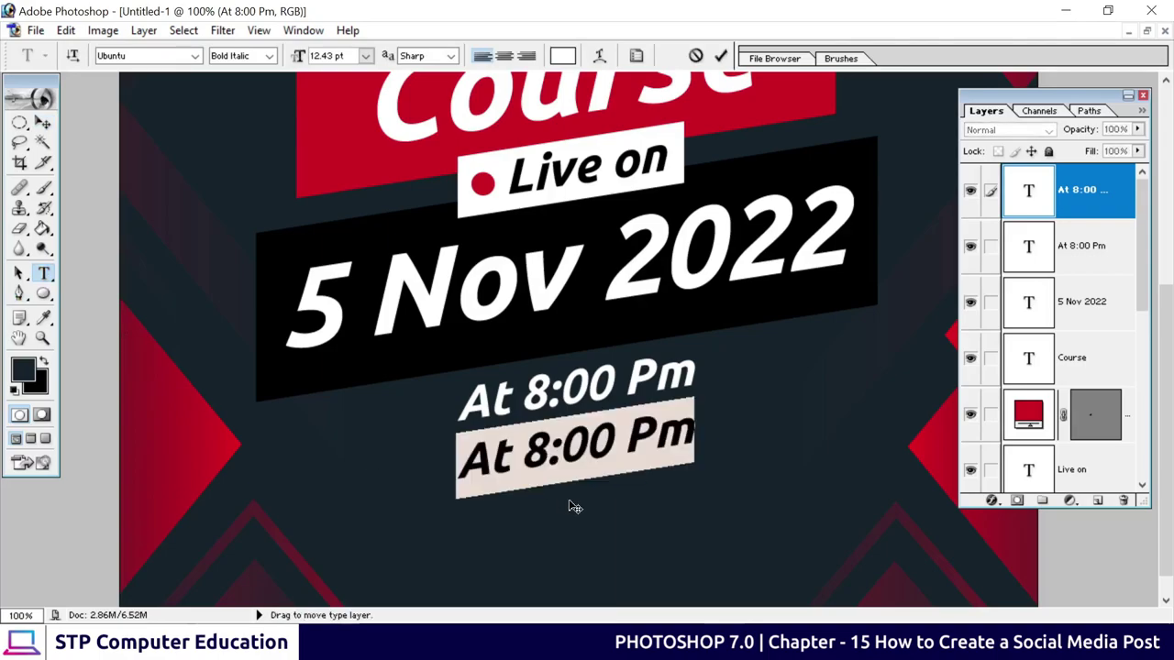
text(JOI)
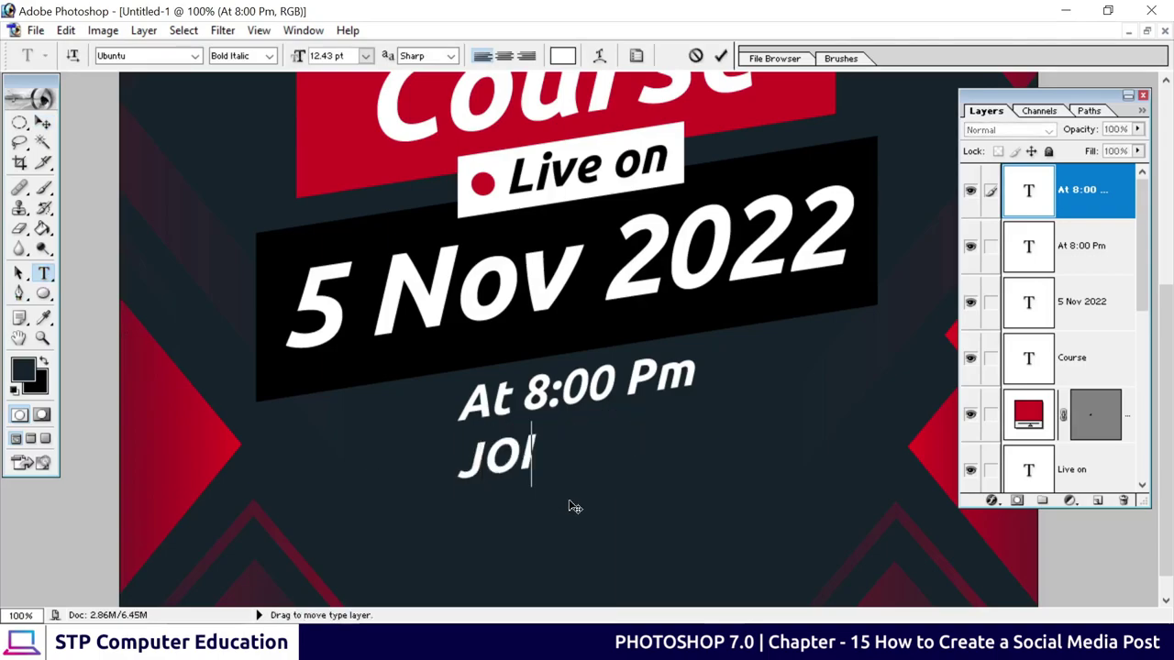
text(N US)
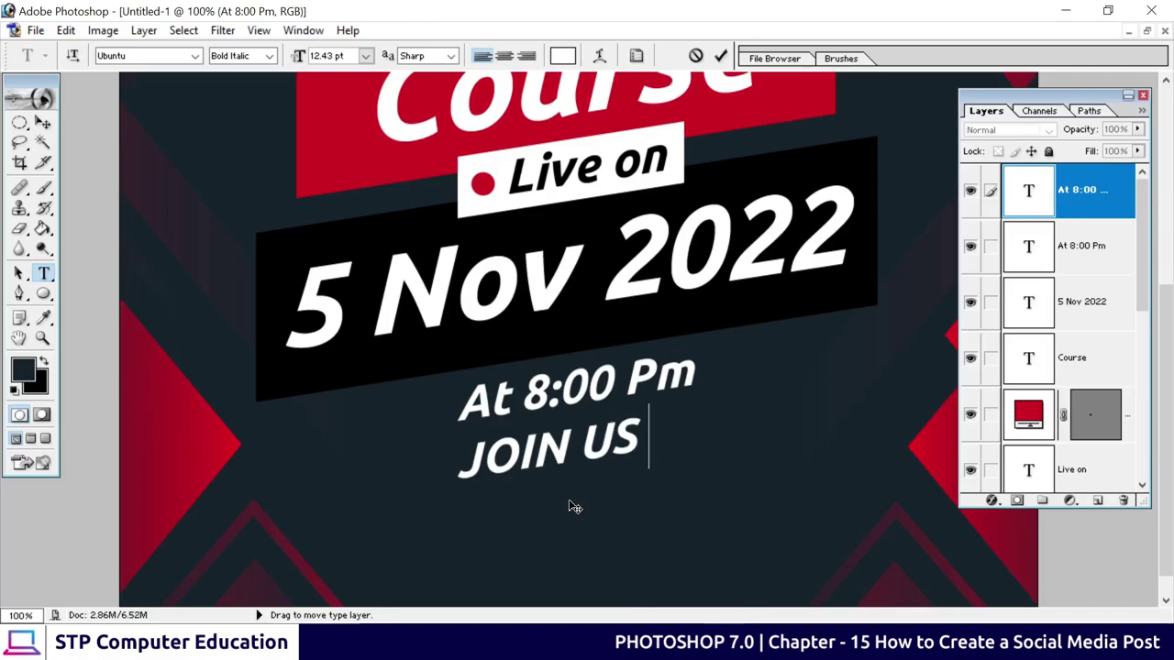
text( ON)
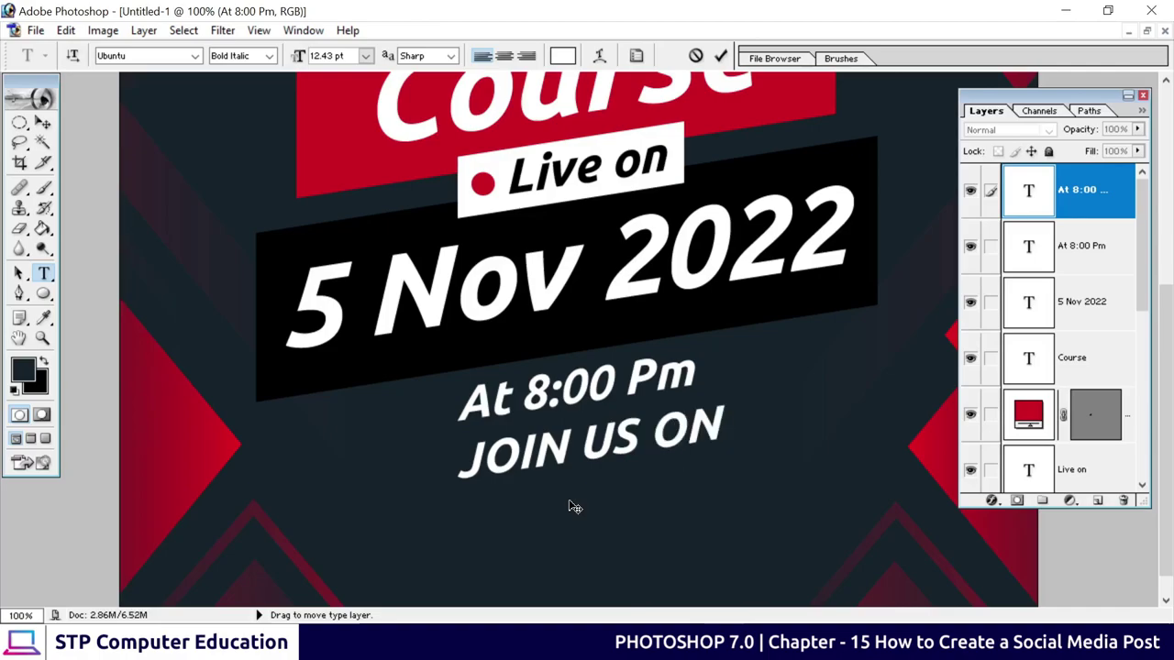
text( YOUTUE)
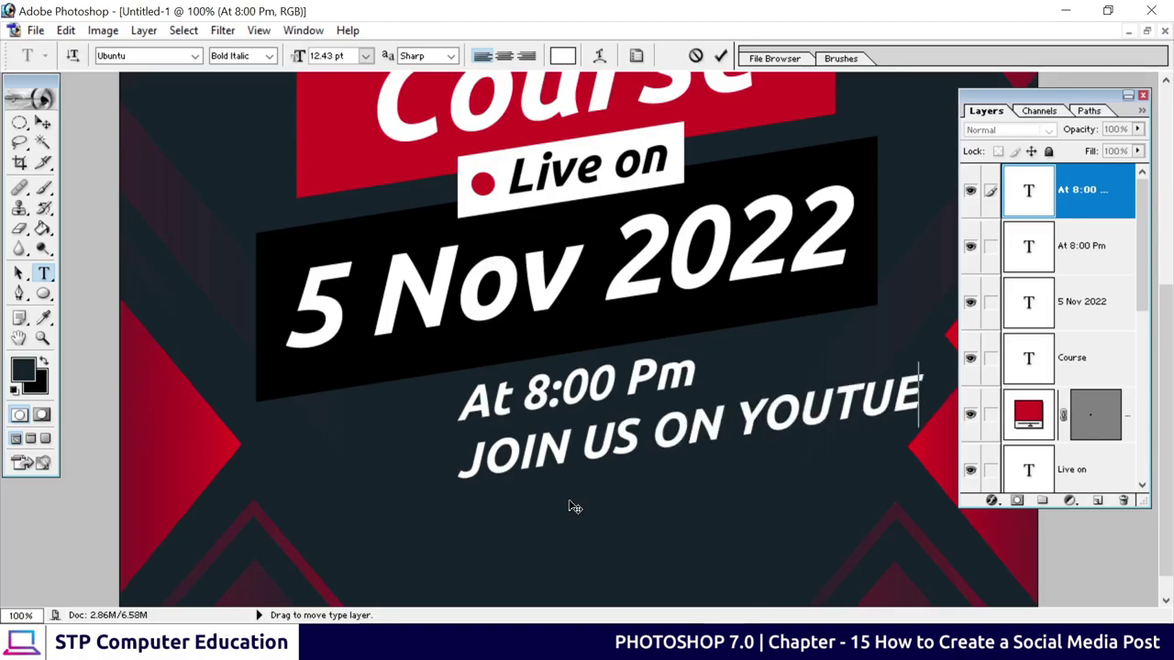
key(BackSpace)
text(BE)
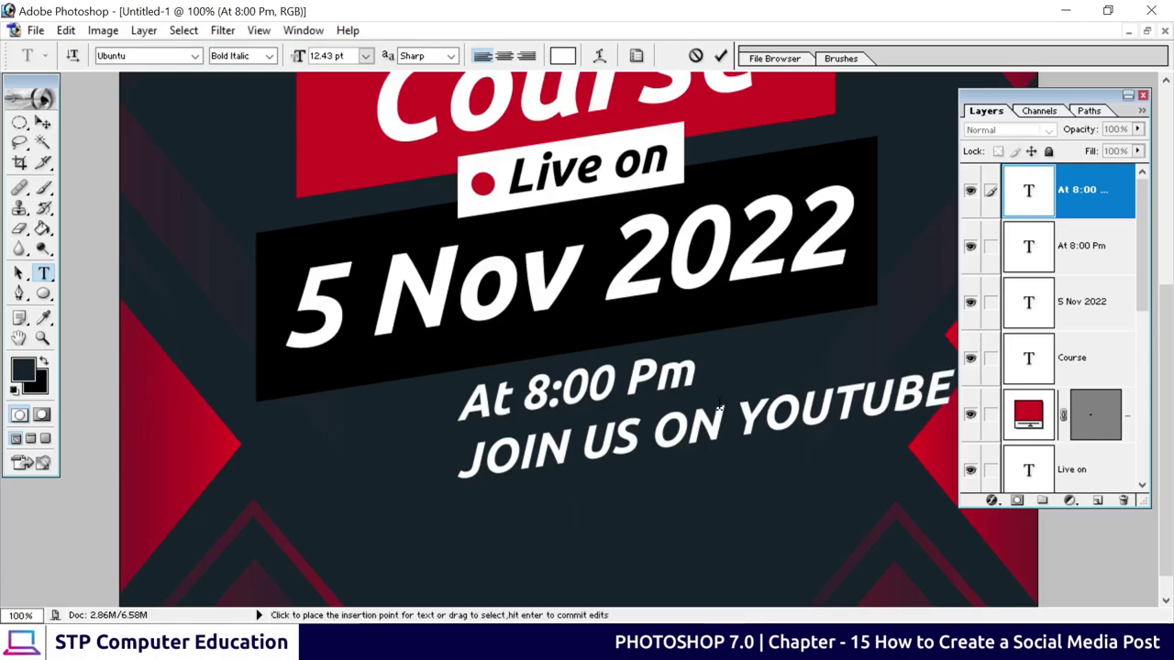
drag(734, 414, 953, 390)
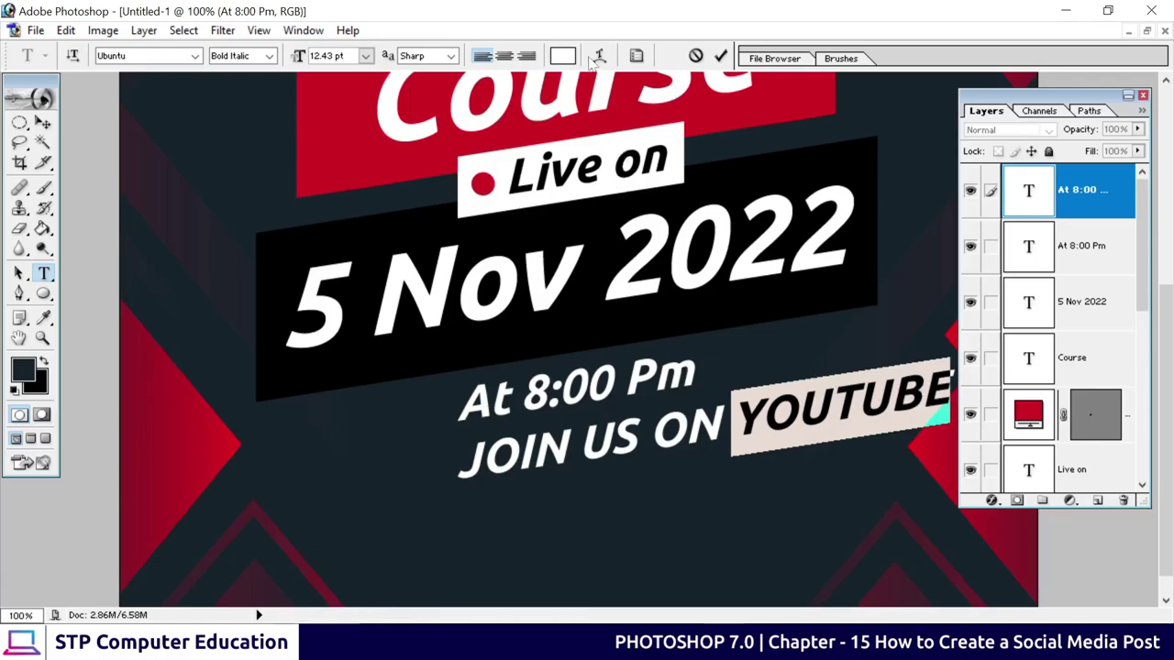
Colour YOUTUBE bright red (CE0C21) and commit the JOIN US ON YOUTUBE text edit.
click(563, 56)
click(786, 271)
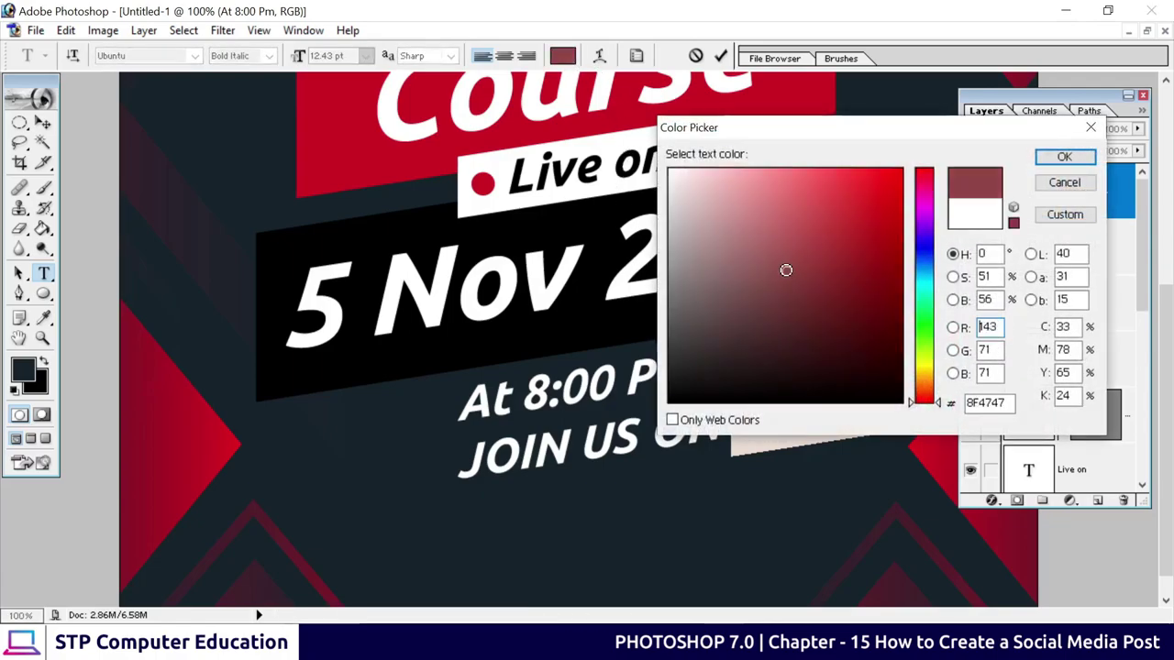
click(887, 212)
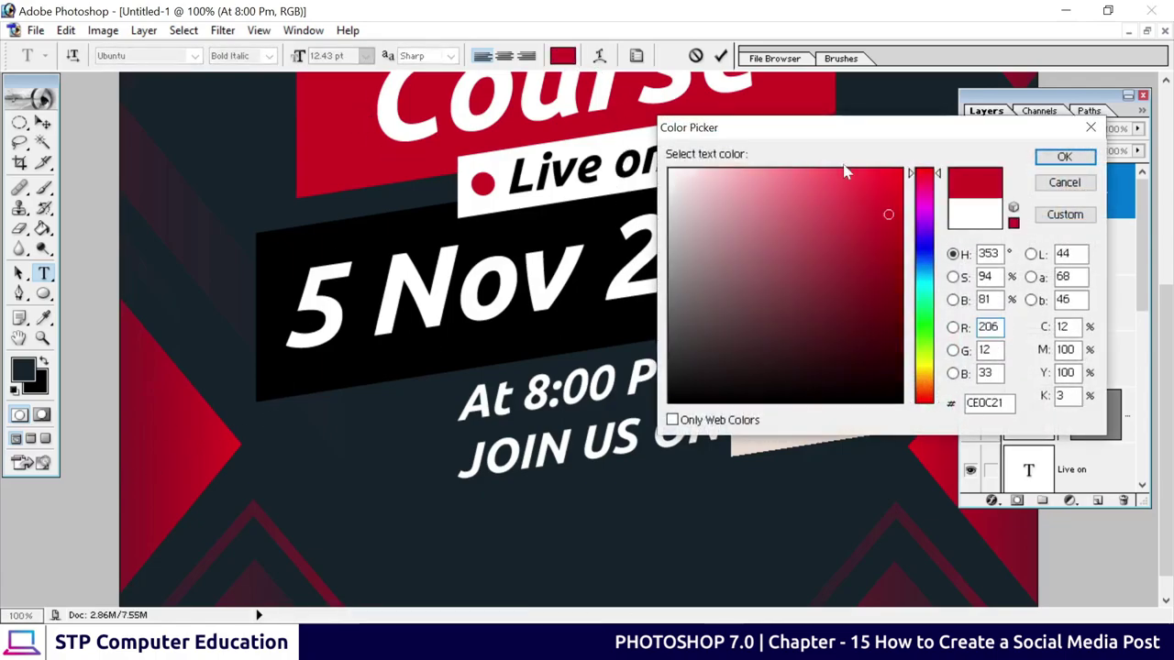
click(1064, 156)
click(723, 413)
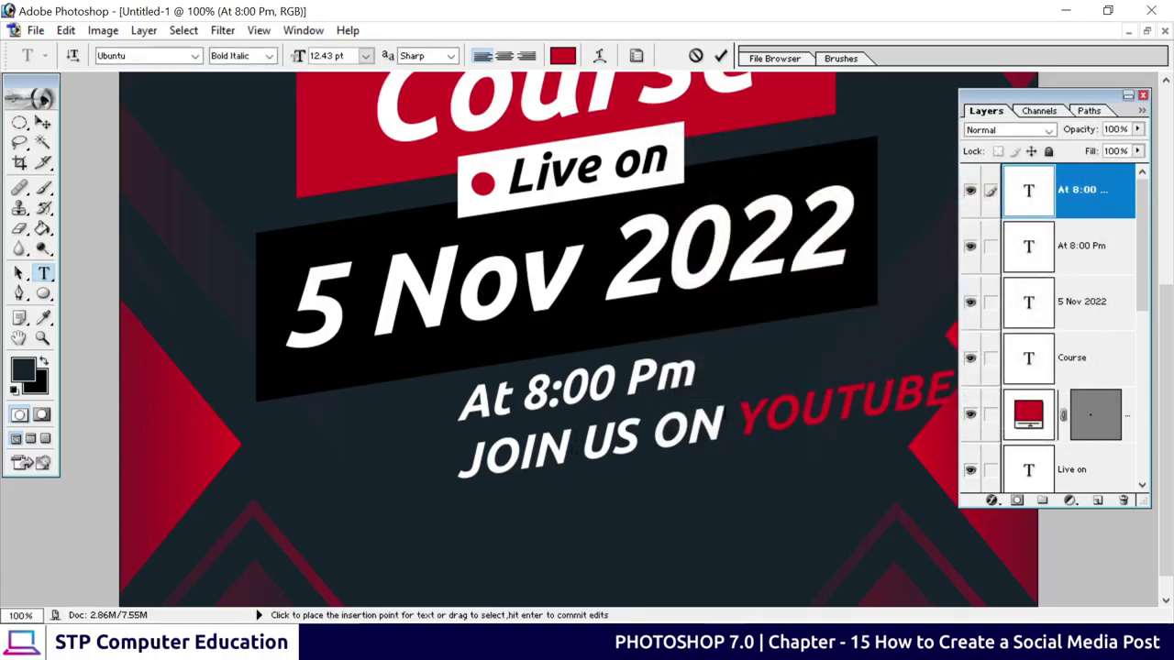
click(721, 56)
click(42, 122)
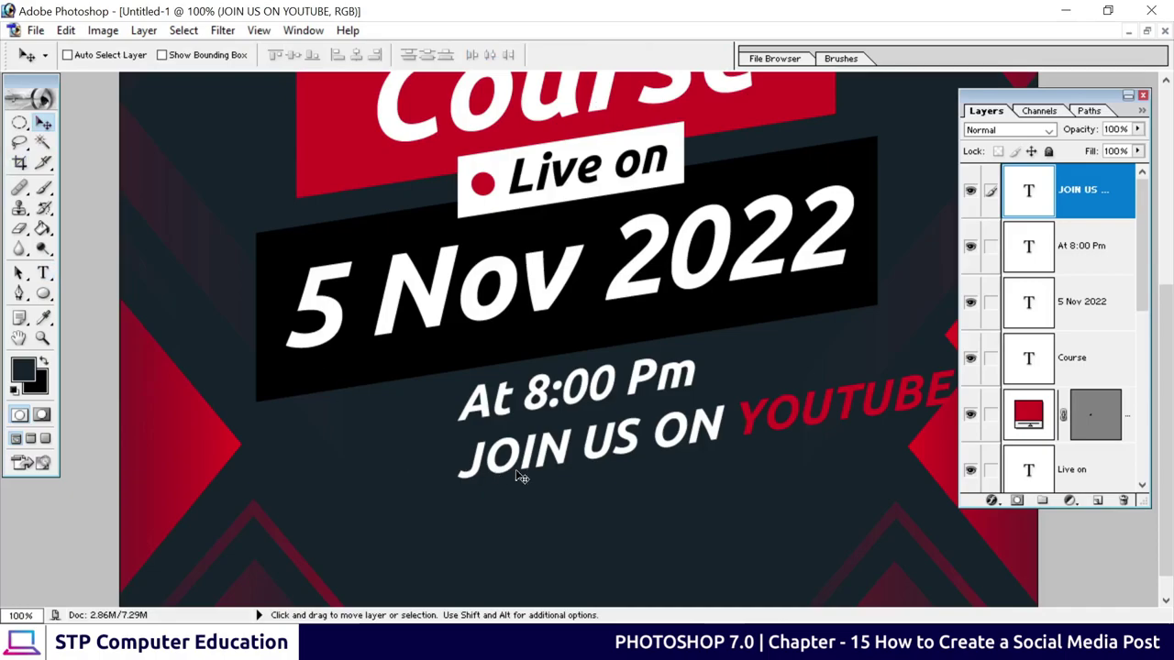
Drag the JOIN US ON YOUTUBE line left and down beneath At 8:00 Pm.
drag(518, 477, 359, 503)
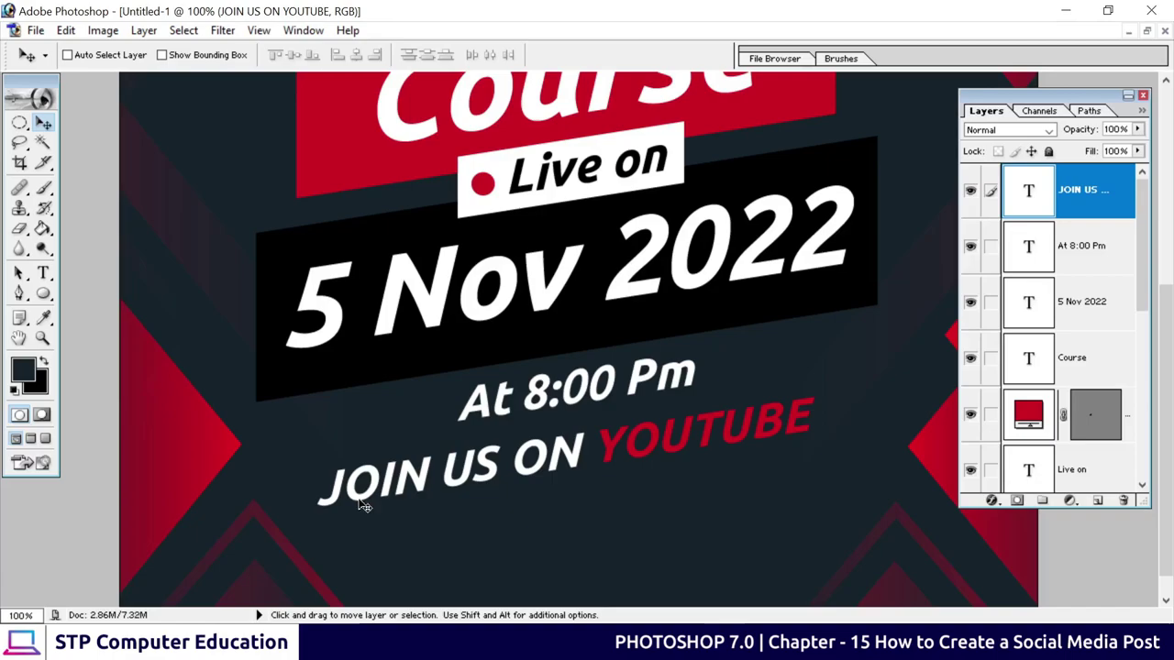
key(ctrl+minus)
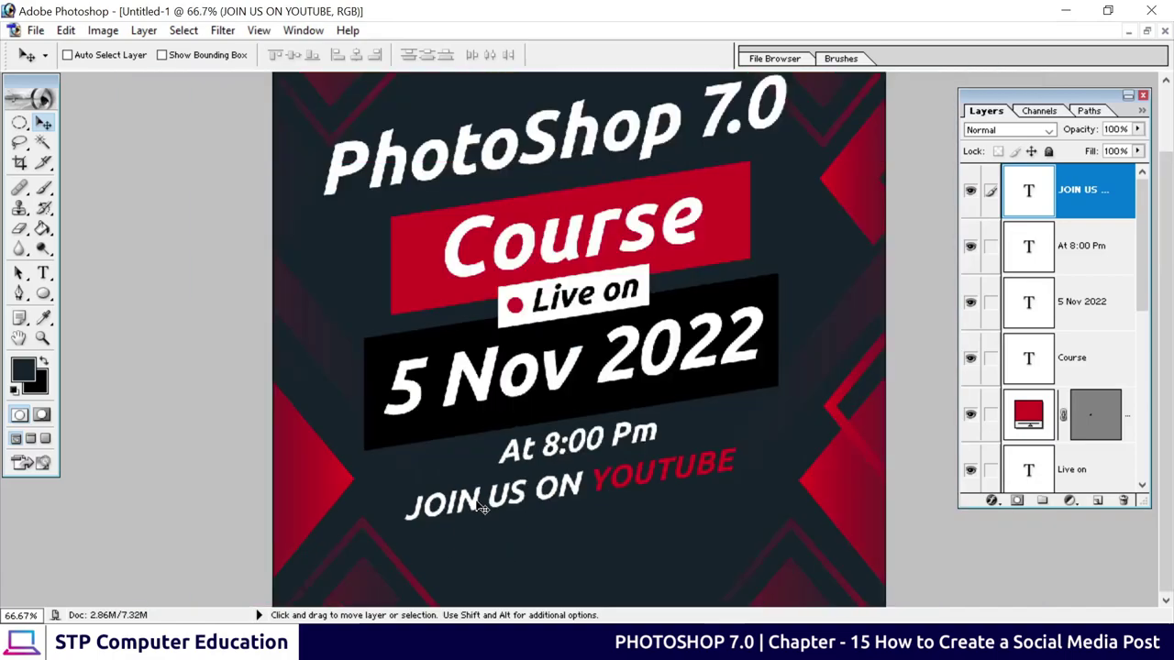
key(ctrl+minus)
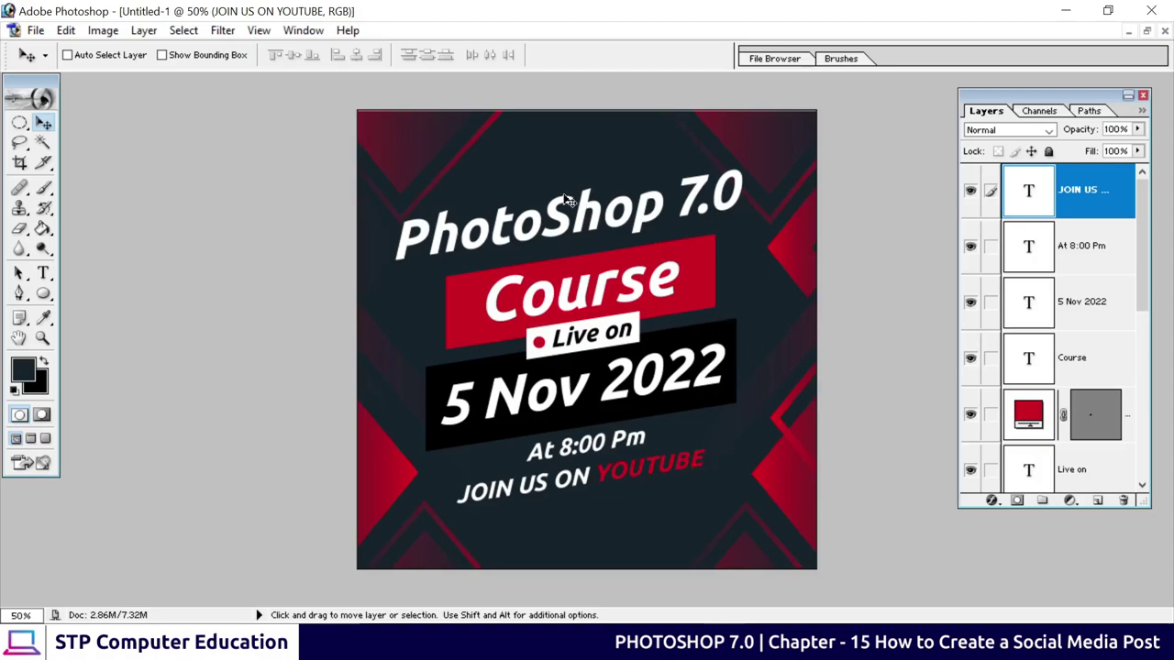
Select background Layer 1 and review the whole poster at different zoom levels.
right_click(576, 137)
click(594, 145)
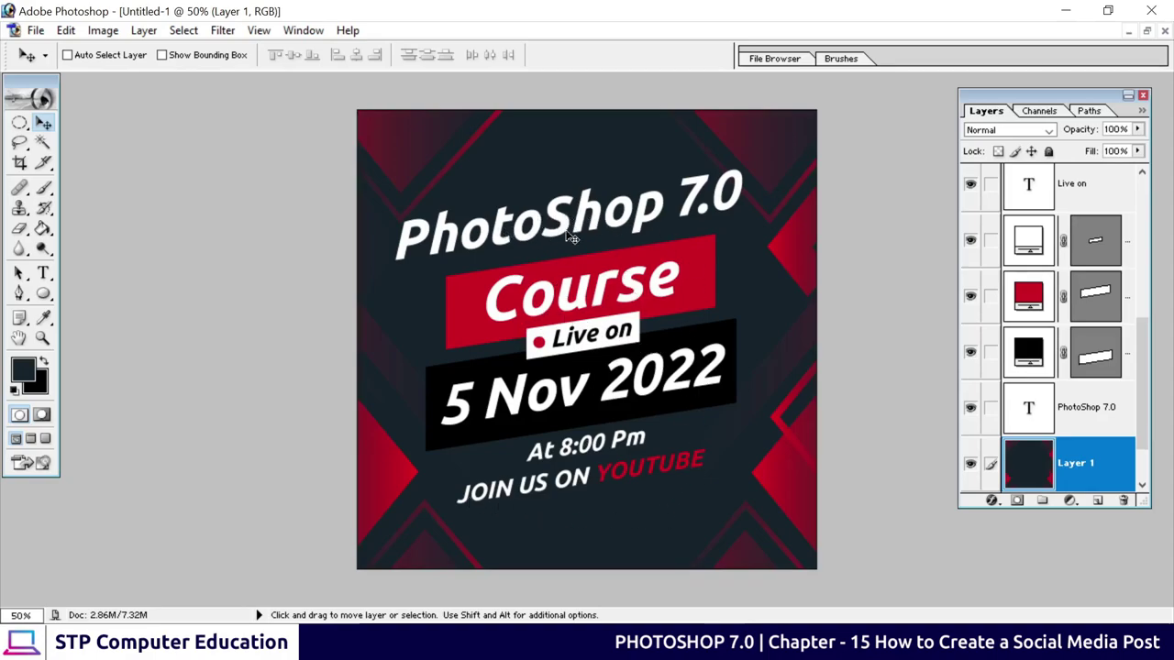
key(ctrl+plus)
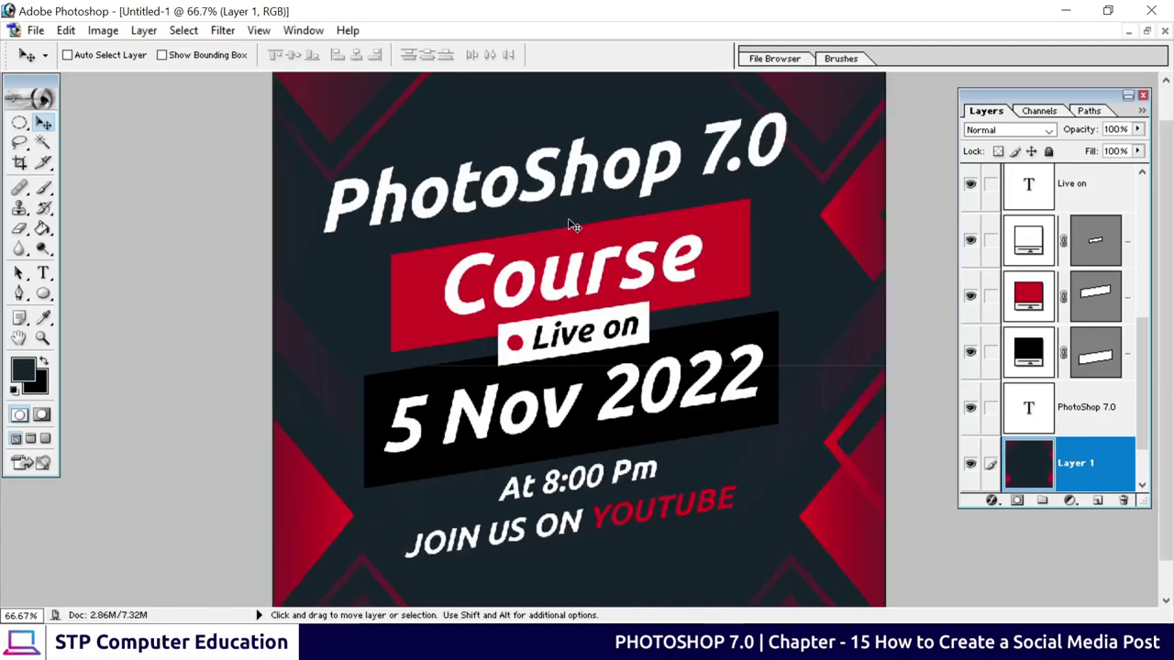
key(ctrl+plus)
key(ctrl+minus)
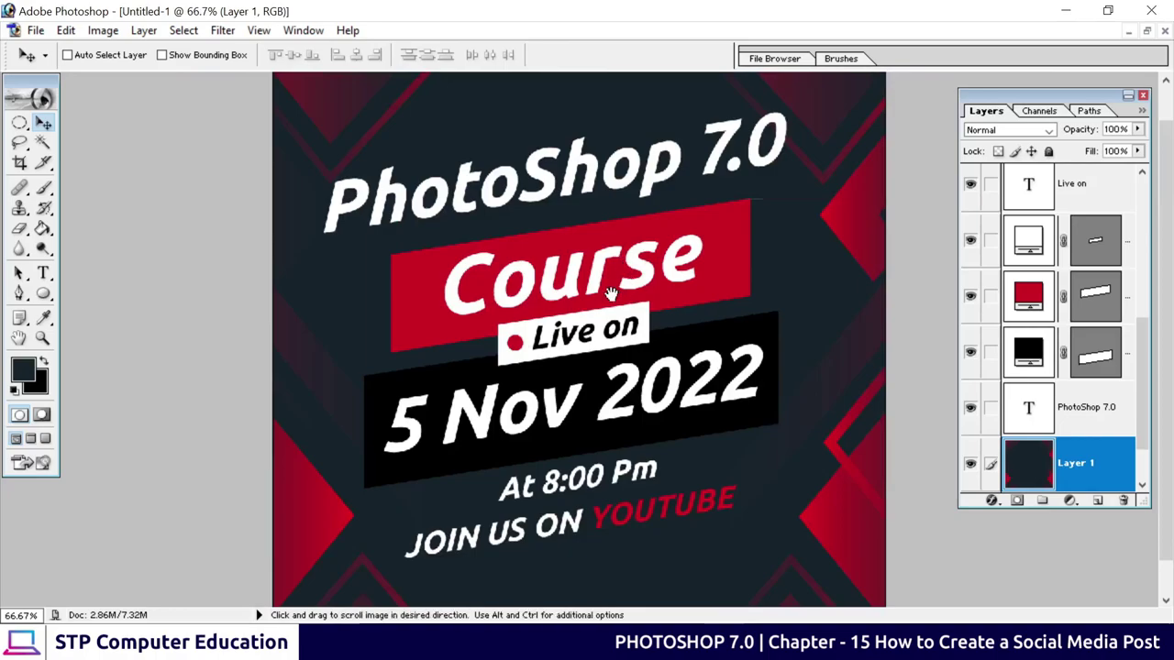
drag(512, 217, 513, 255)
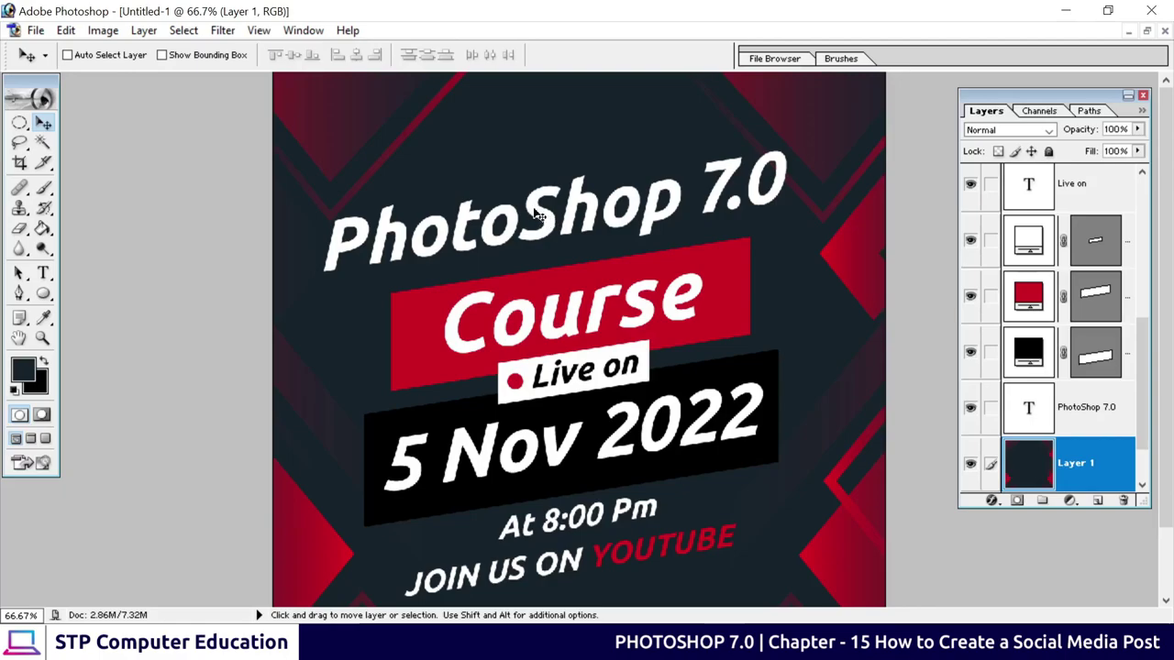
Select the PhotoShop 7.0 title layer and add a Bevel and Emboss layer style.
right_click(537, 214)
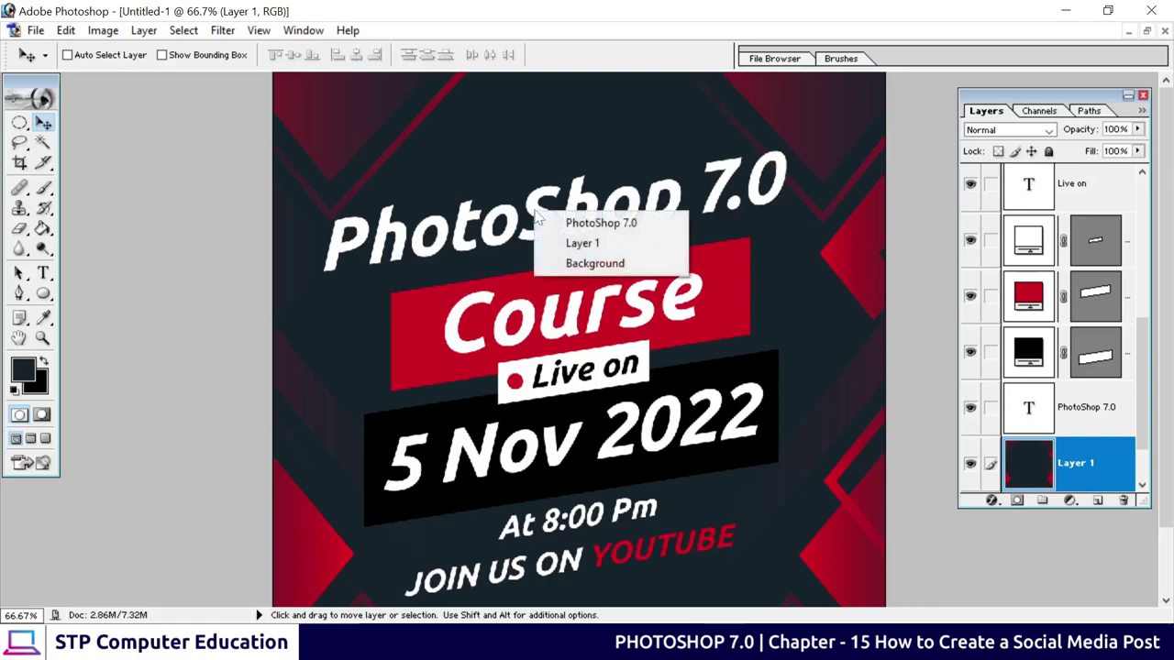
click(635, 228)
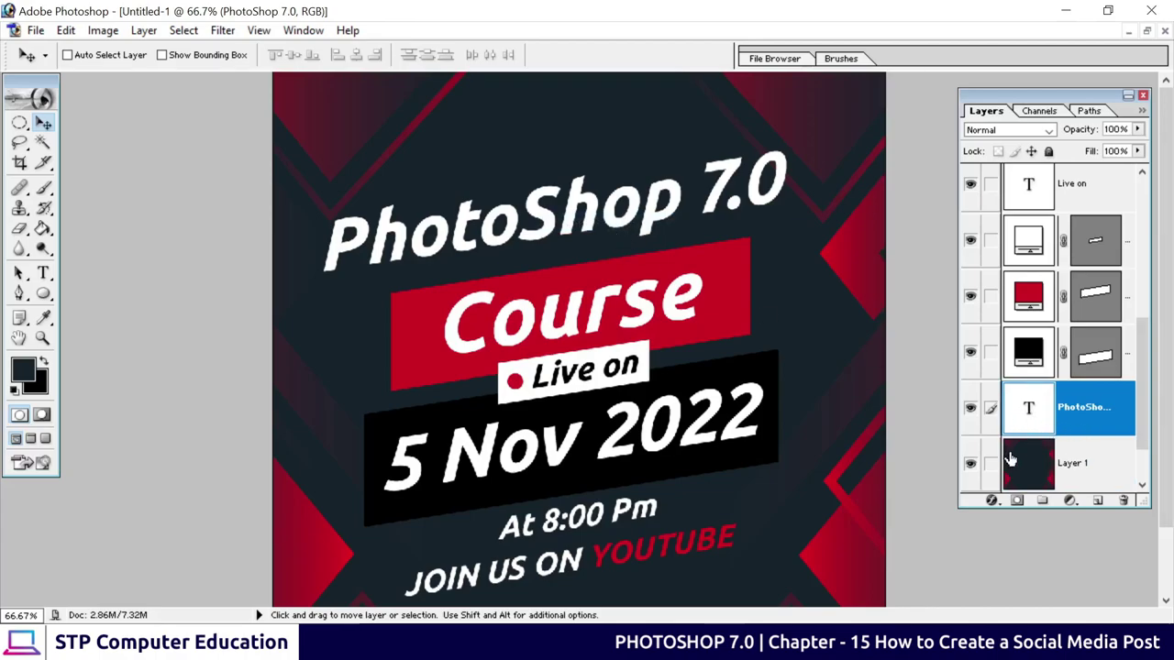
click(992, 502)
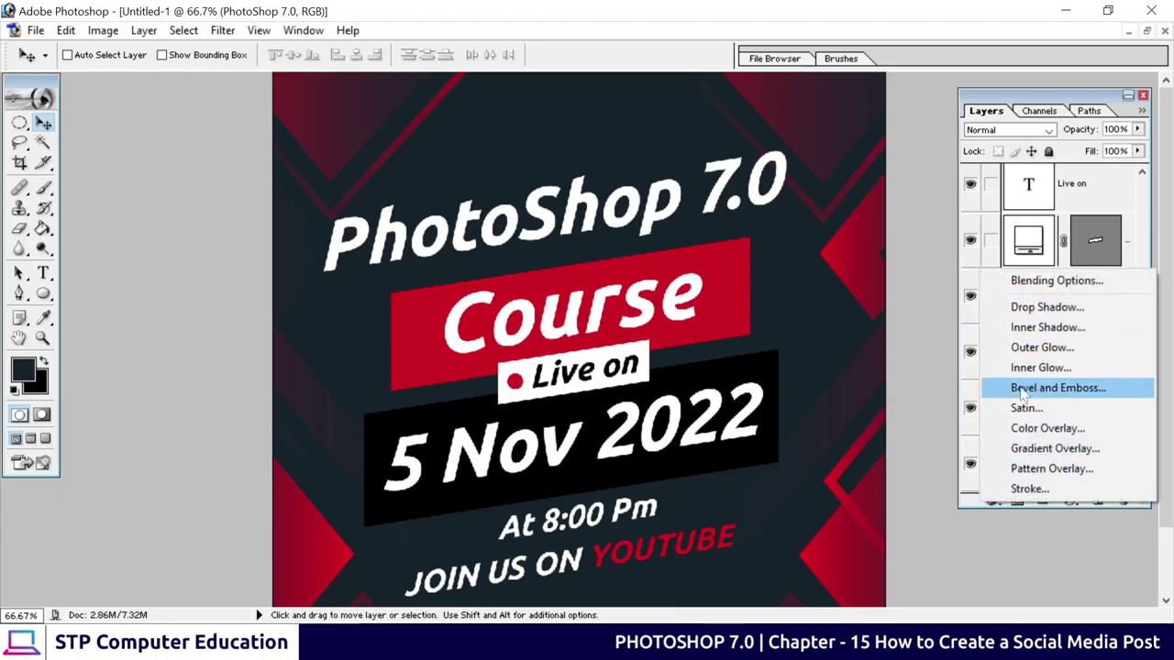
click(1084, 392)
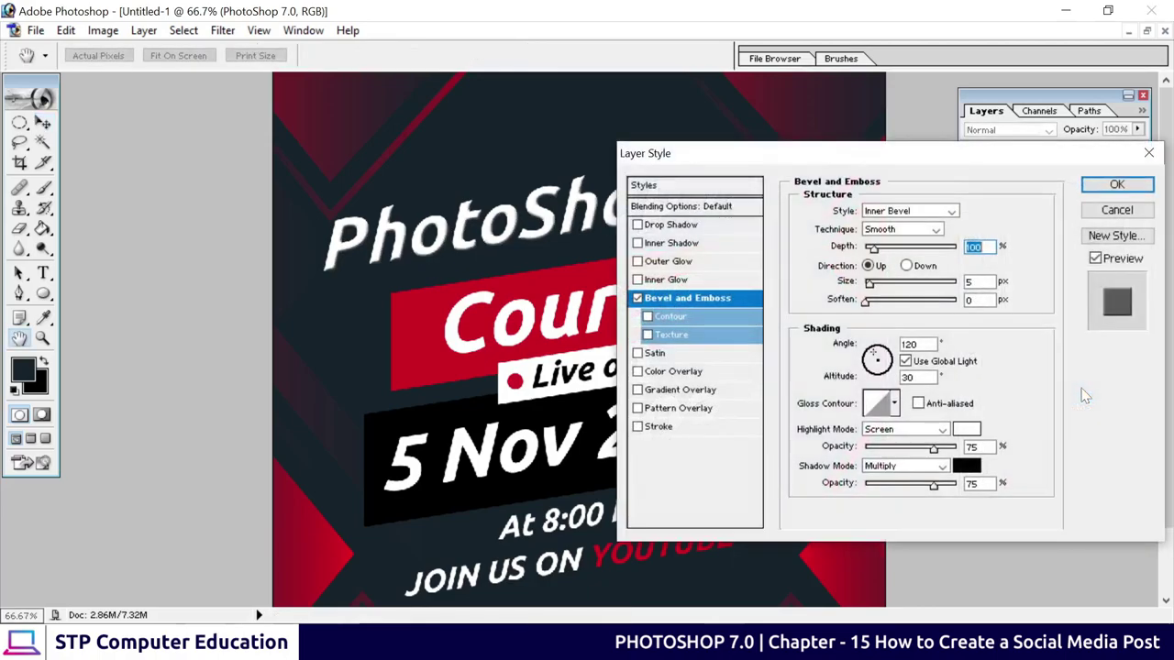
Set the headline bevel to 5 px size with 3 px soften.
drag(737, 158, 714, 304)
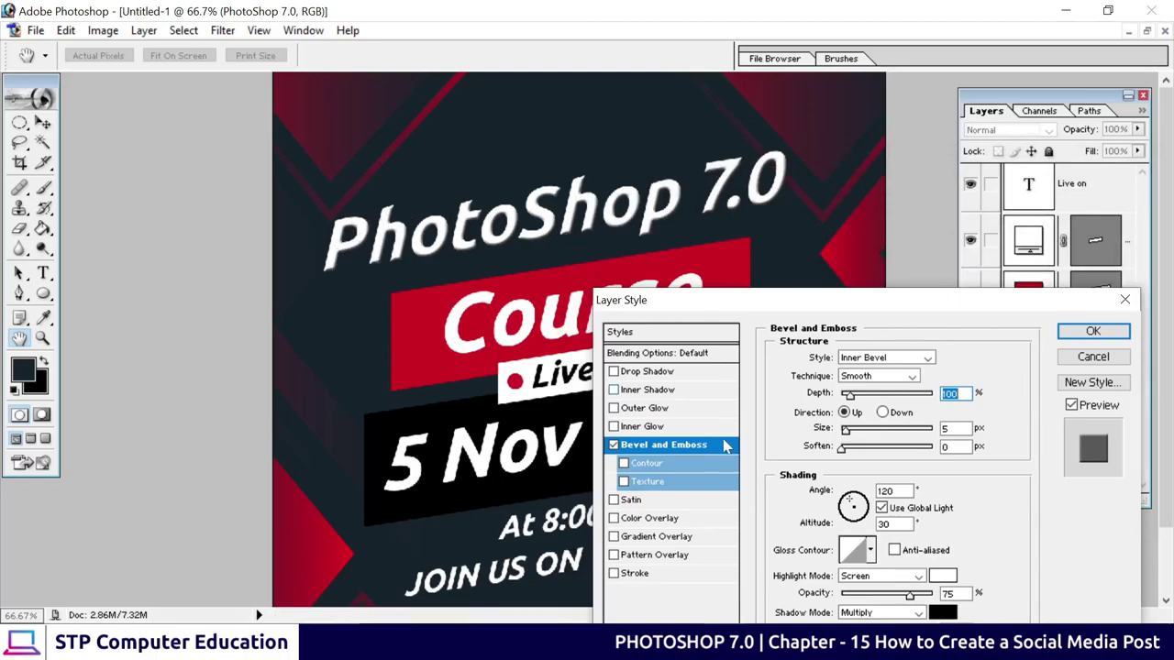
click(614, 446)
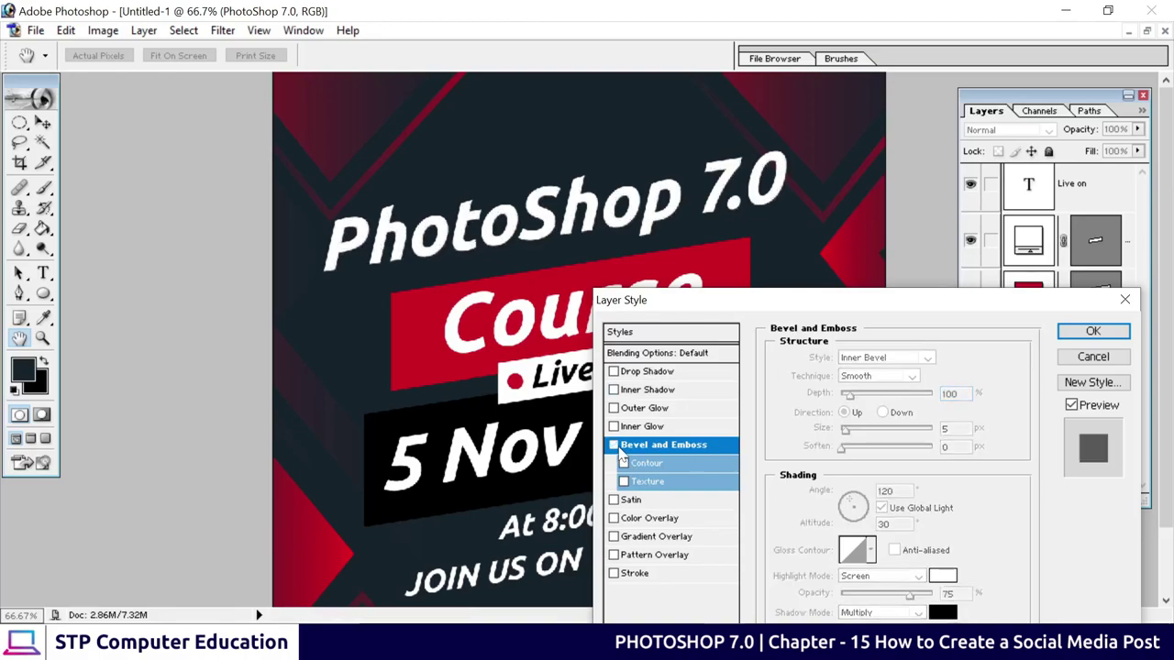
click(614, 446)
click(616, 447)
click(616, 447)
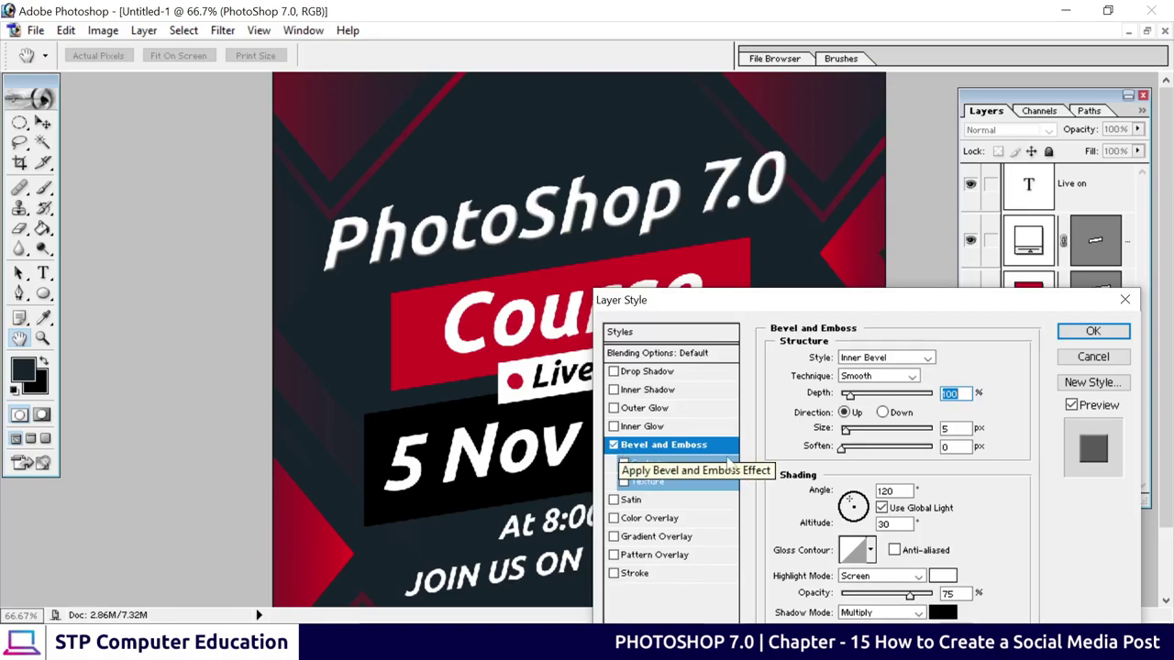
mouse_move(845, 430)
mouse_down()
mouse_move(855, 431)
mouse_move(845, 431)
mouse_up()
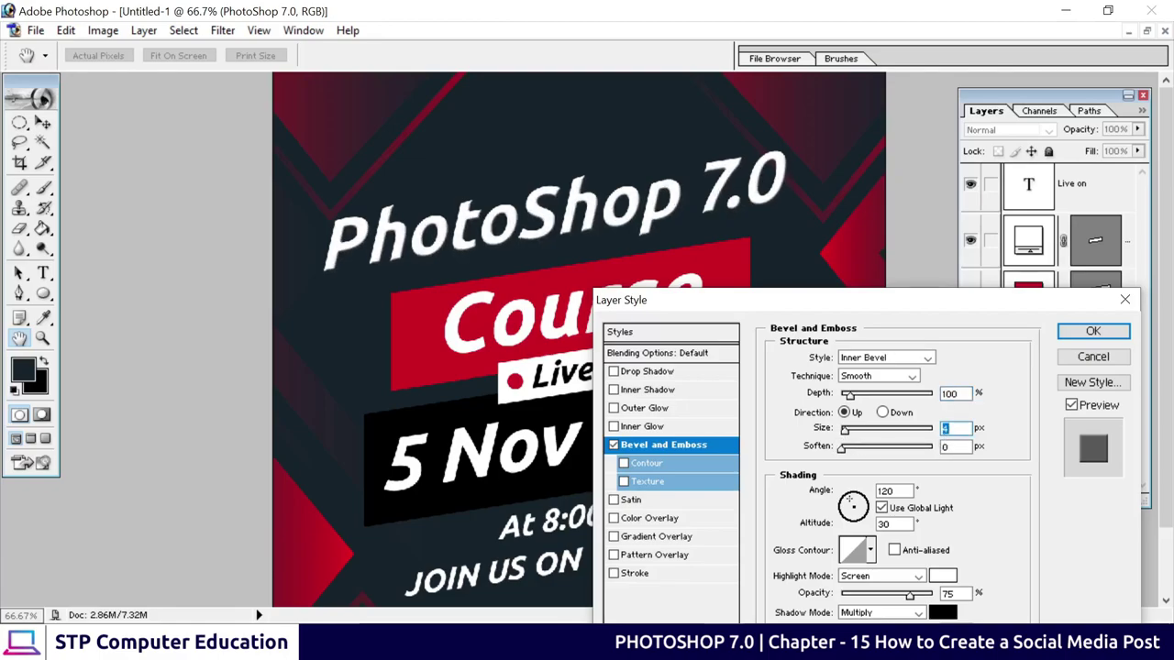
text(5)
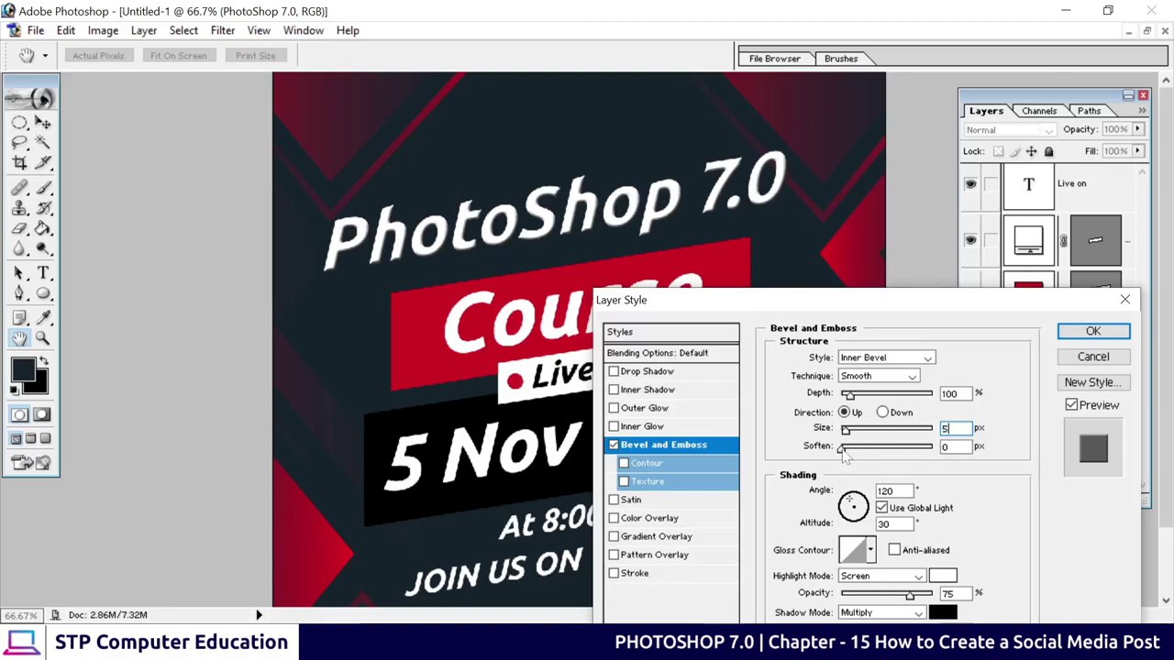
drag(841, 447, 867, 451)
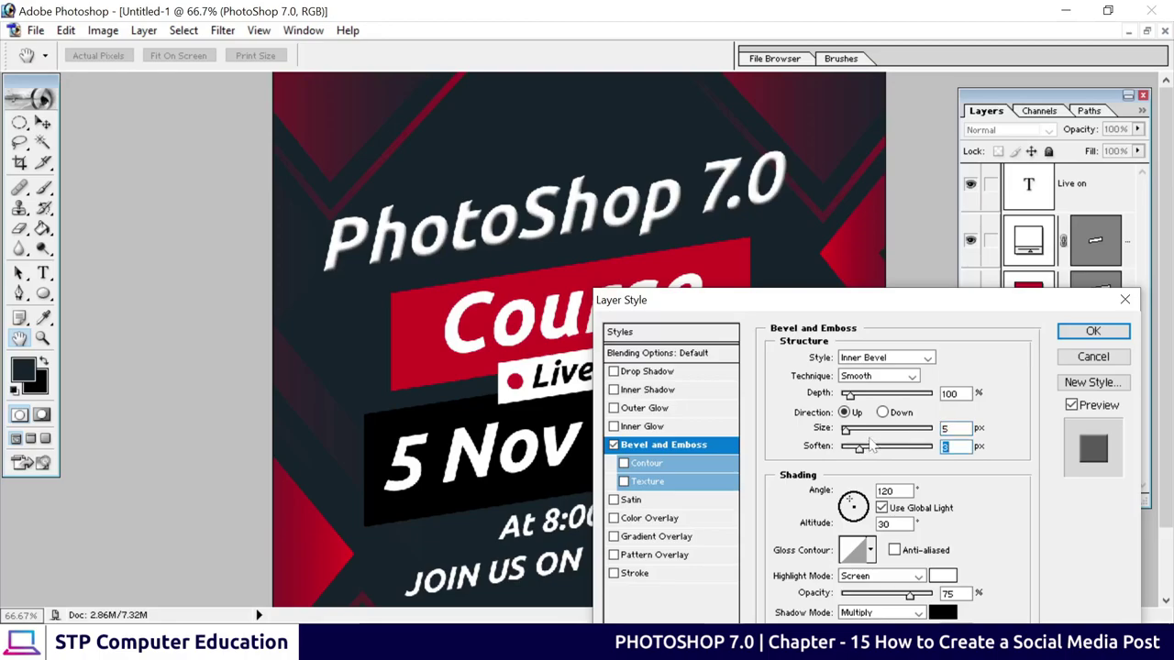
mouse_move(849, 395)
mouse_down()
mouse_move(874, 401)
mouse_move(842, 410)
mouse_move(856, 414)
mouse_up()
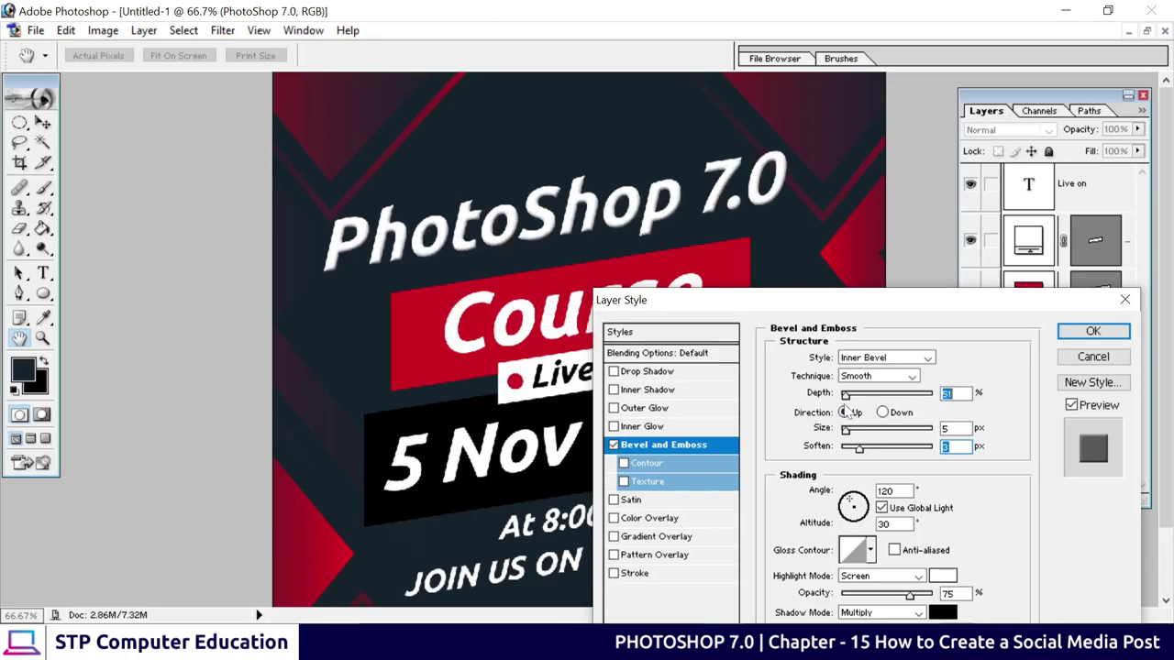
key(Return)
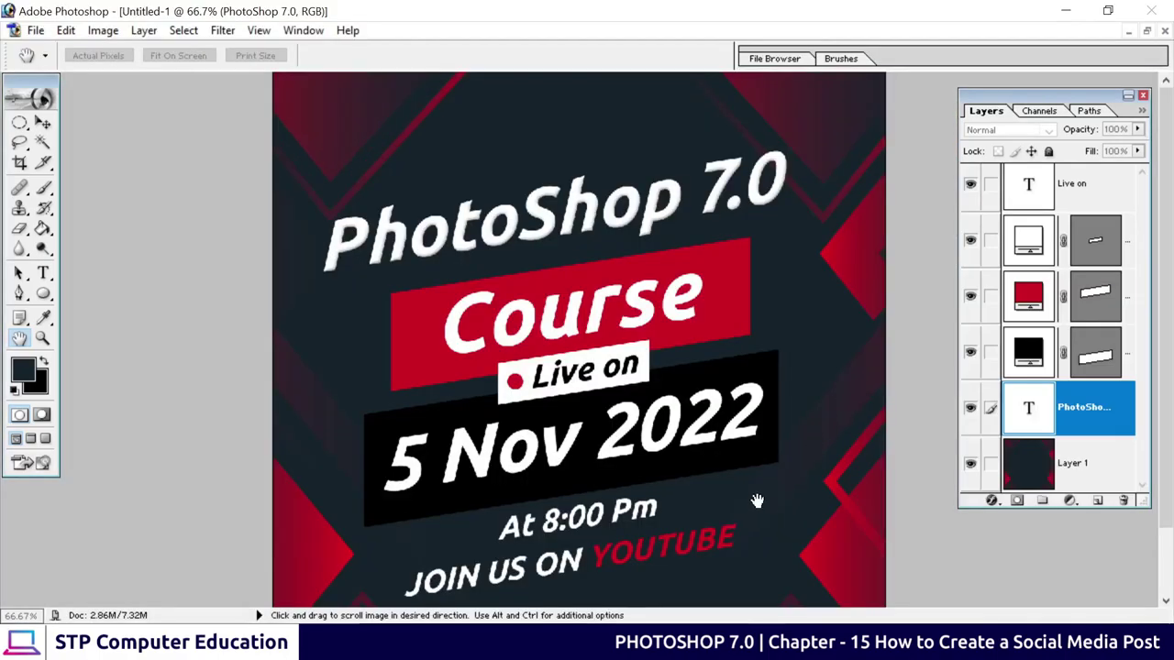
Set bevel depth to 50%, keep the Inner Bevel style, and apply it.
click(1073, 11)
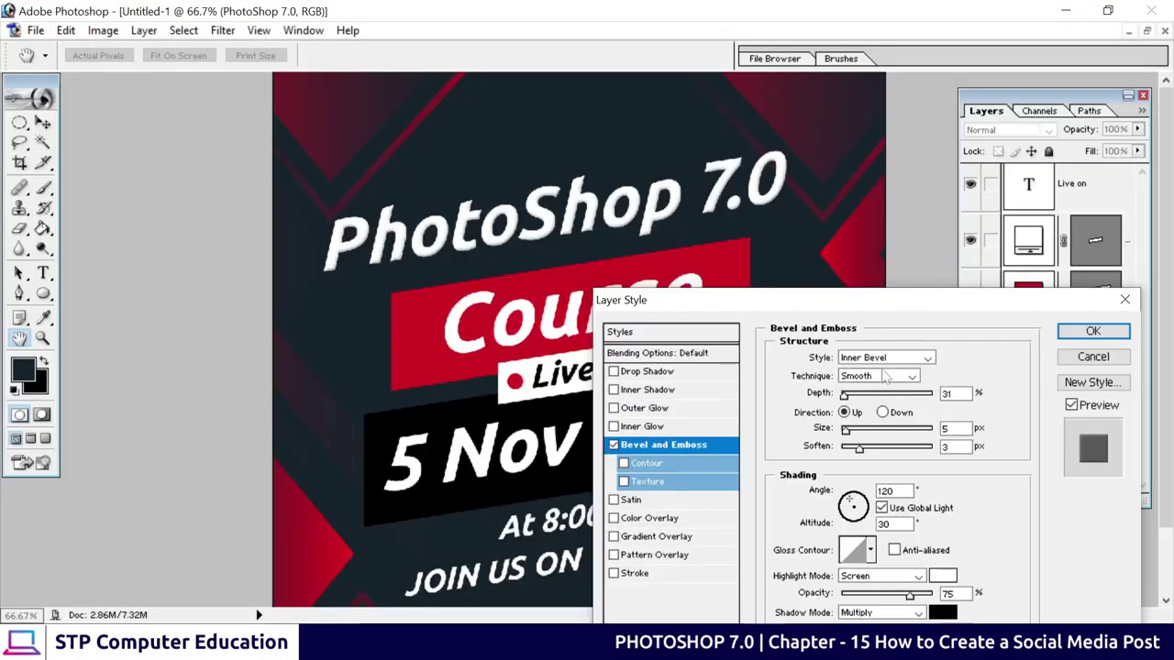
mouse_move(840, 459)
mouse_down()
mouse_move(742, 273)
mouse_move(769, 275)
mouse_up()
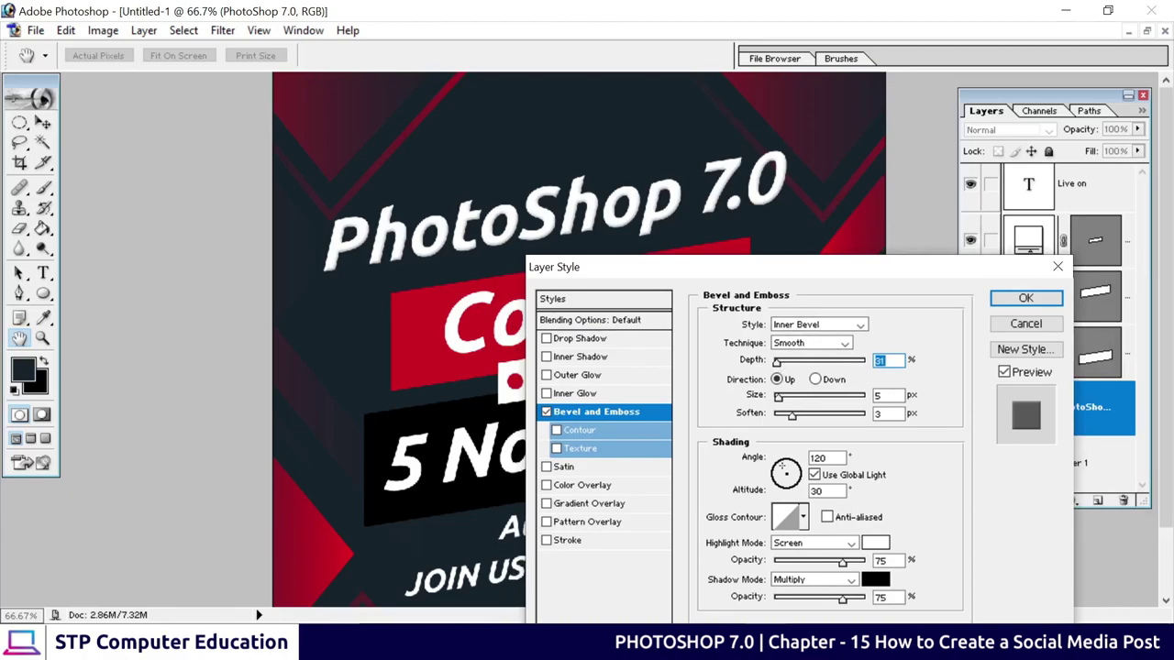
text(50)
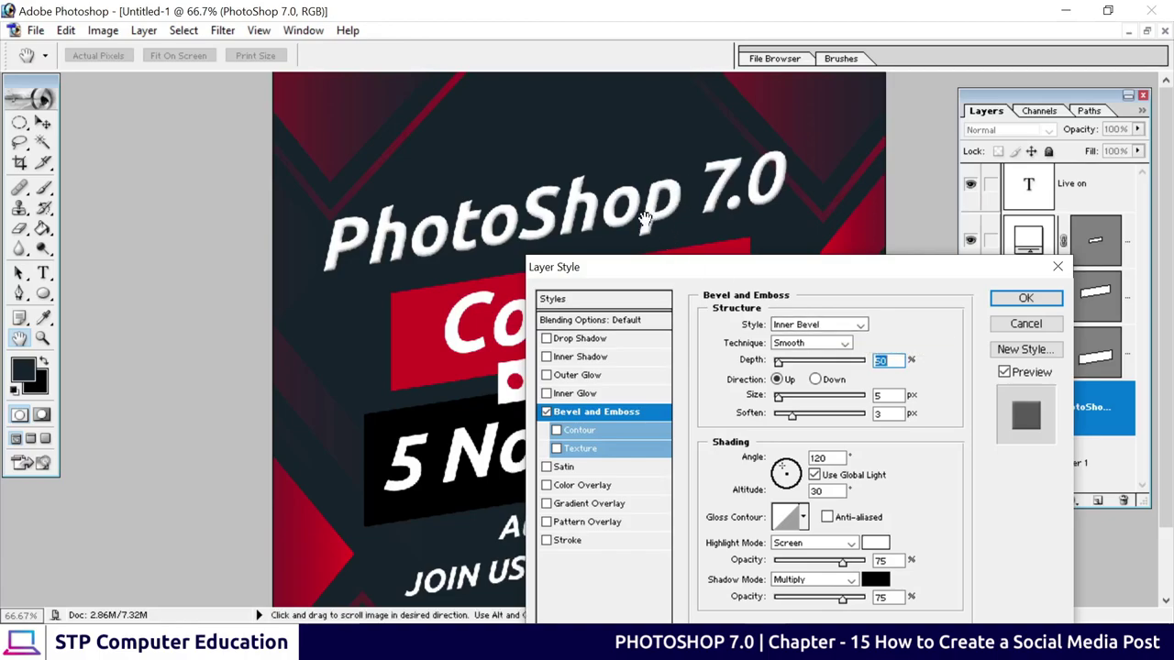
click(819, 324)
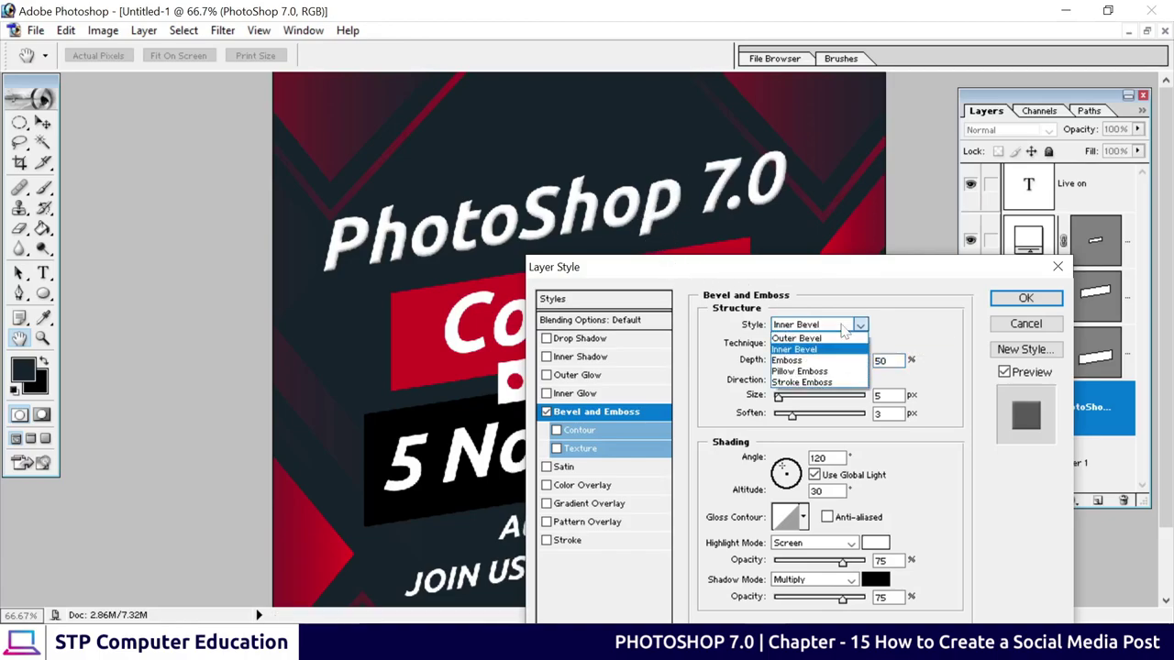
click(794, 341)
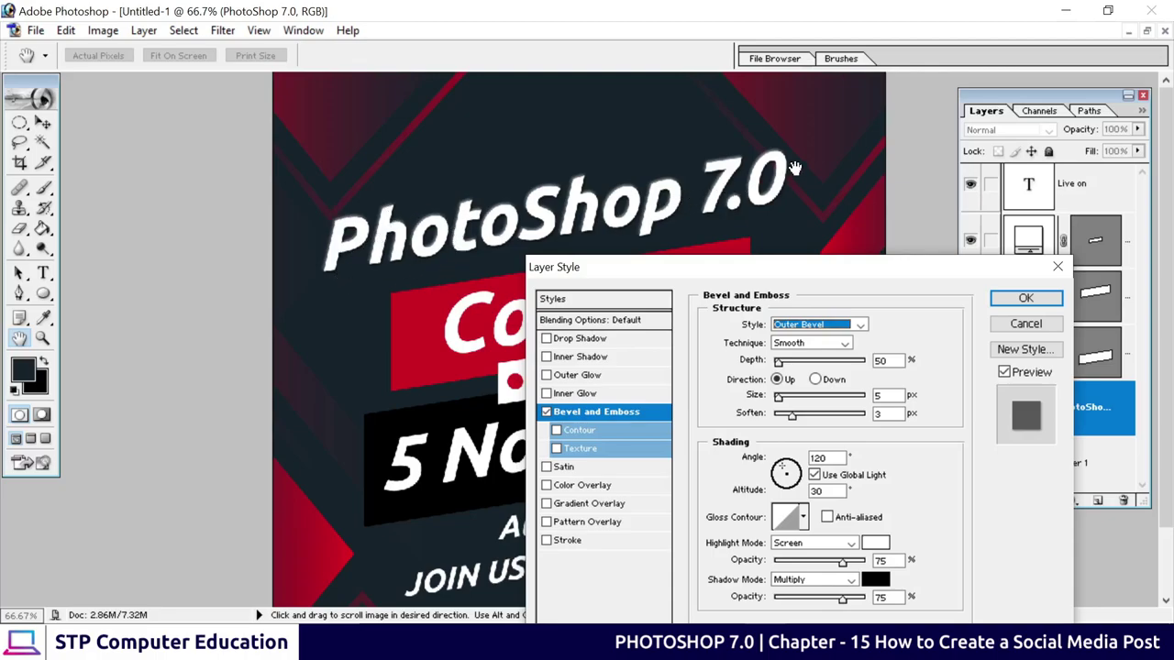
click(816, 325)
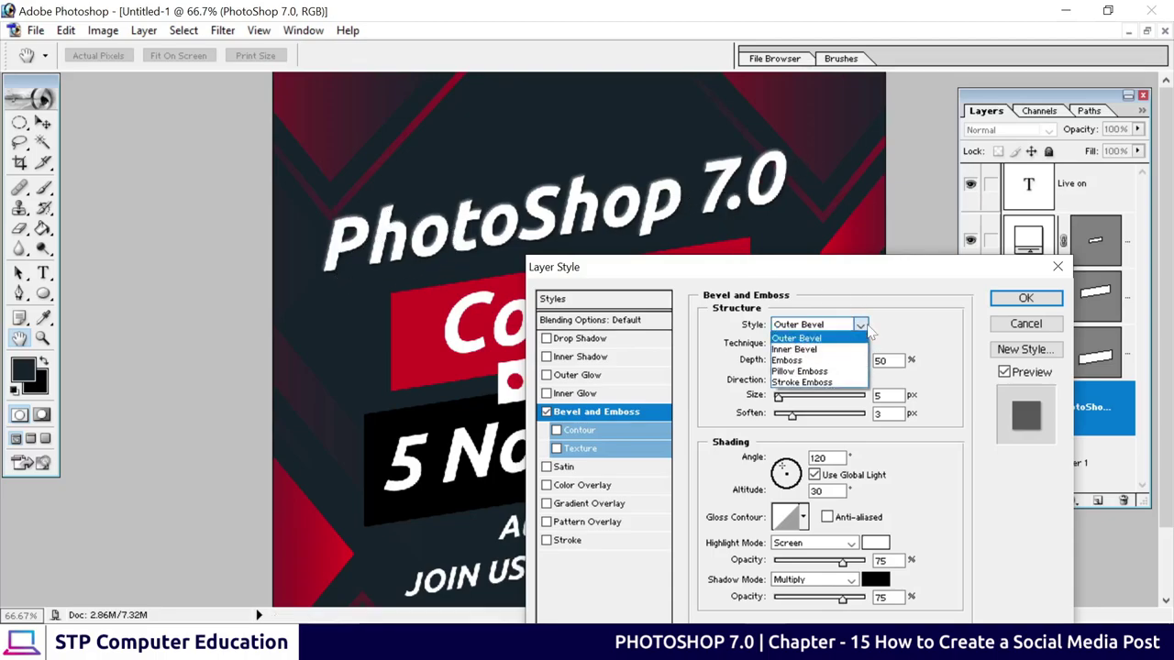
click(794, 349)
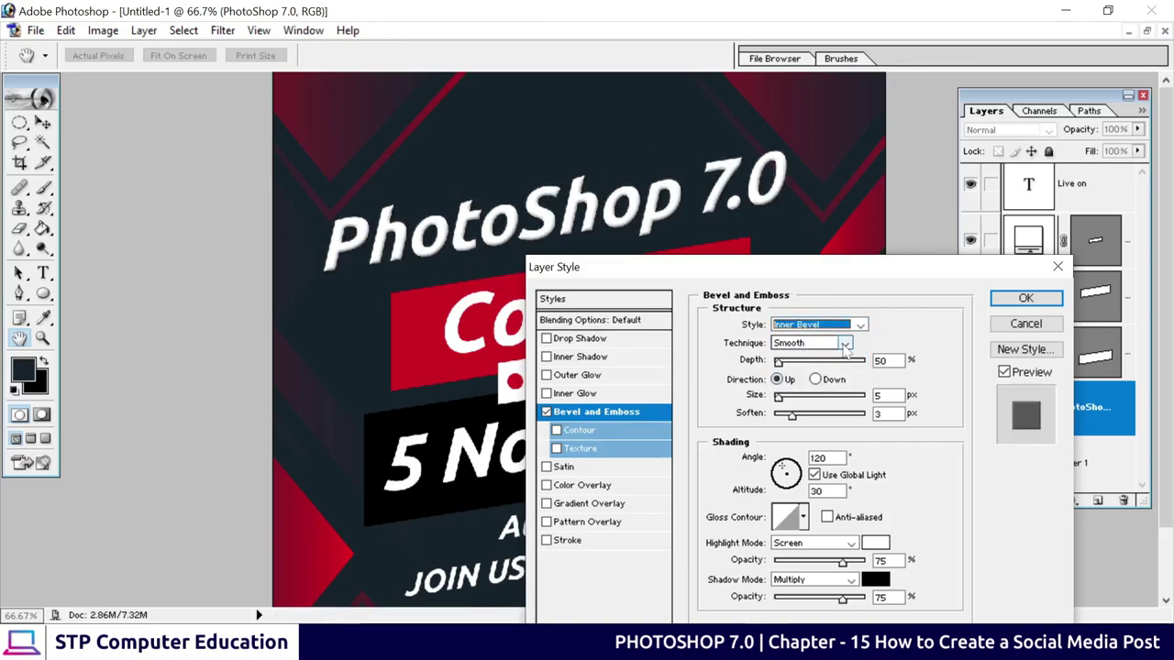
click(1011, 306)
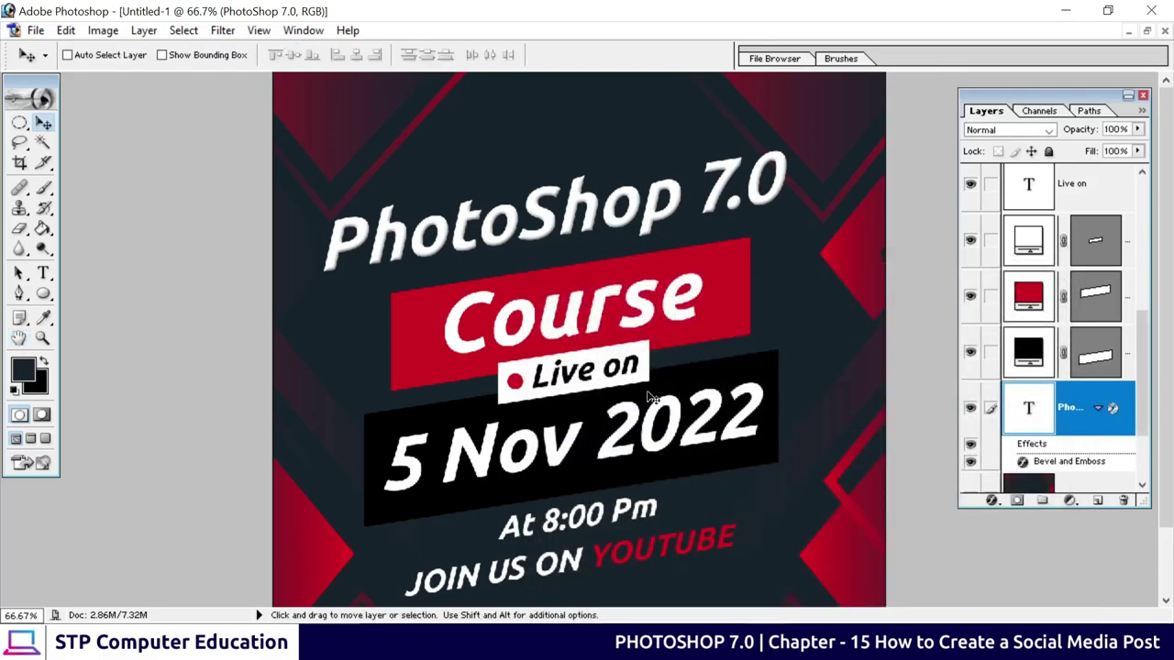
Give the red banner layer Shape 1 copy 2 a 13 px Bevel and Emboss.
right_click(650, 266)
click(656, 273)
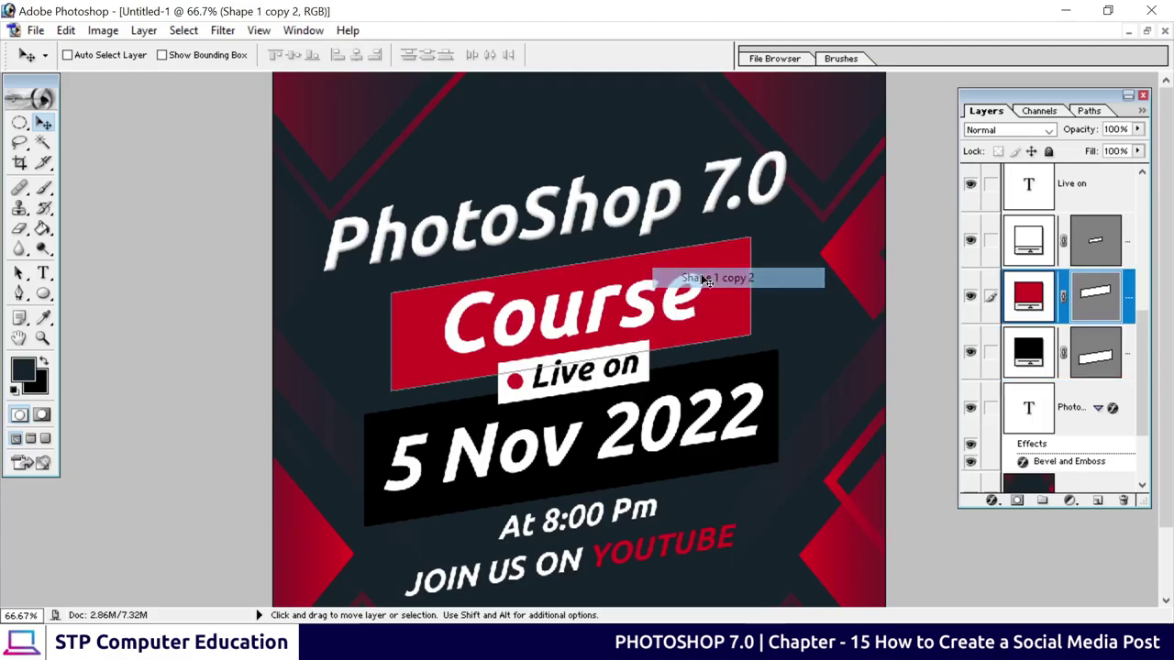
click(991, 500)
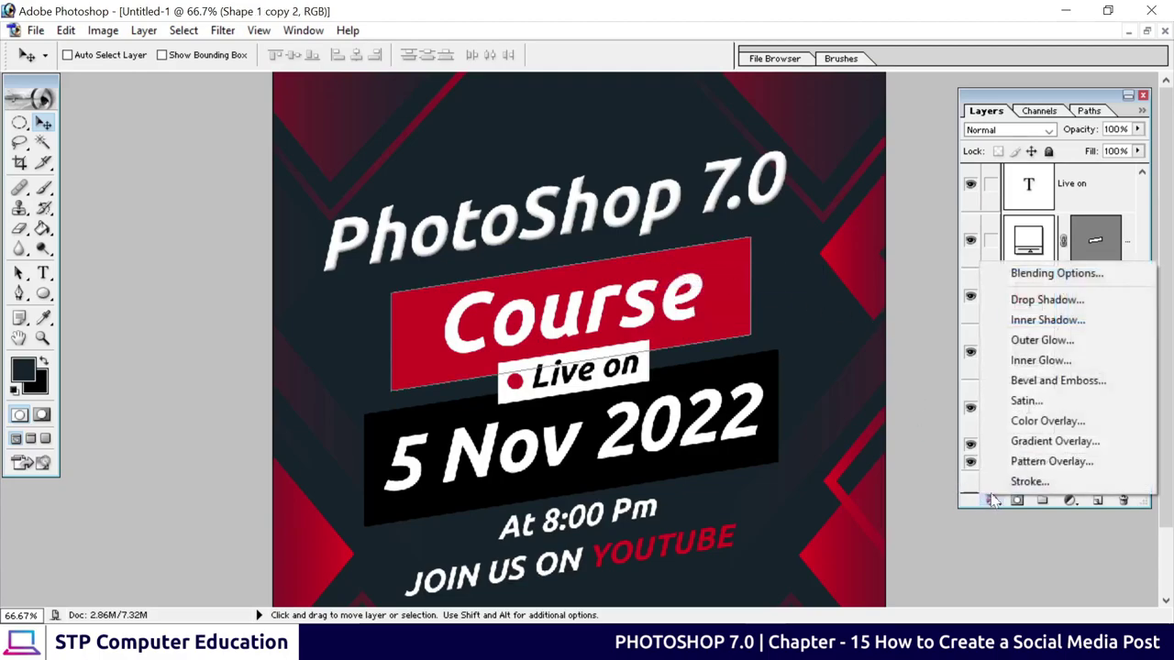
click(1029, 380)
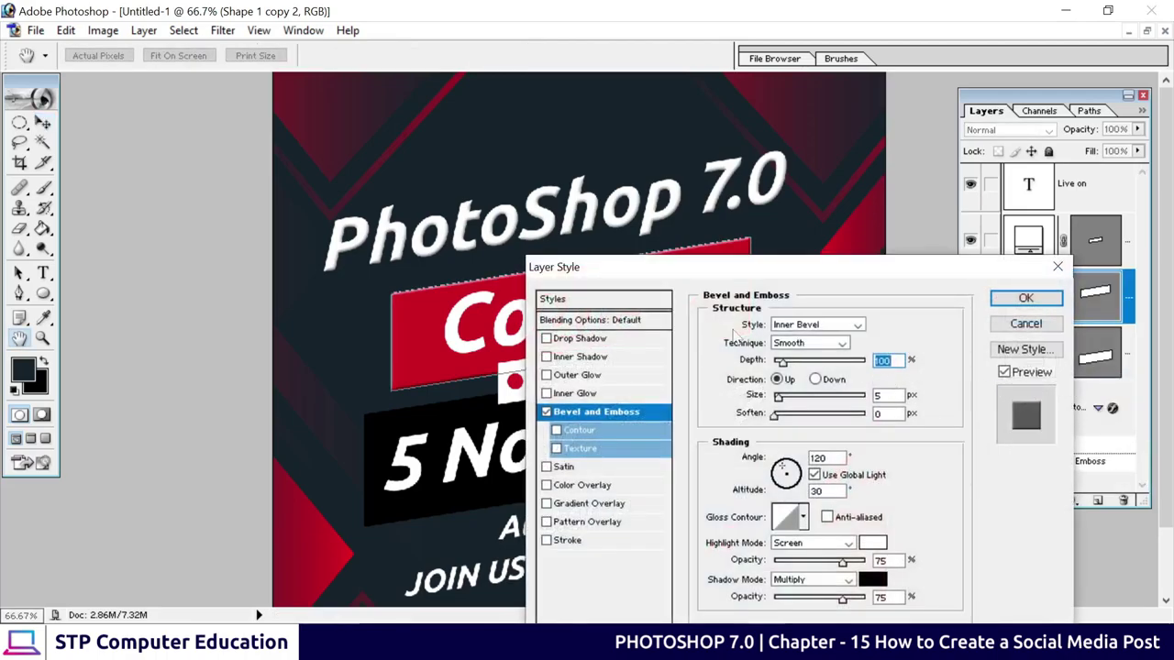
mouse_move(747, 275)
mouse_down()
mouse_move(757, 420)
mouse_move(861, 309)
mouse_up()
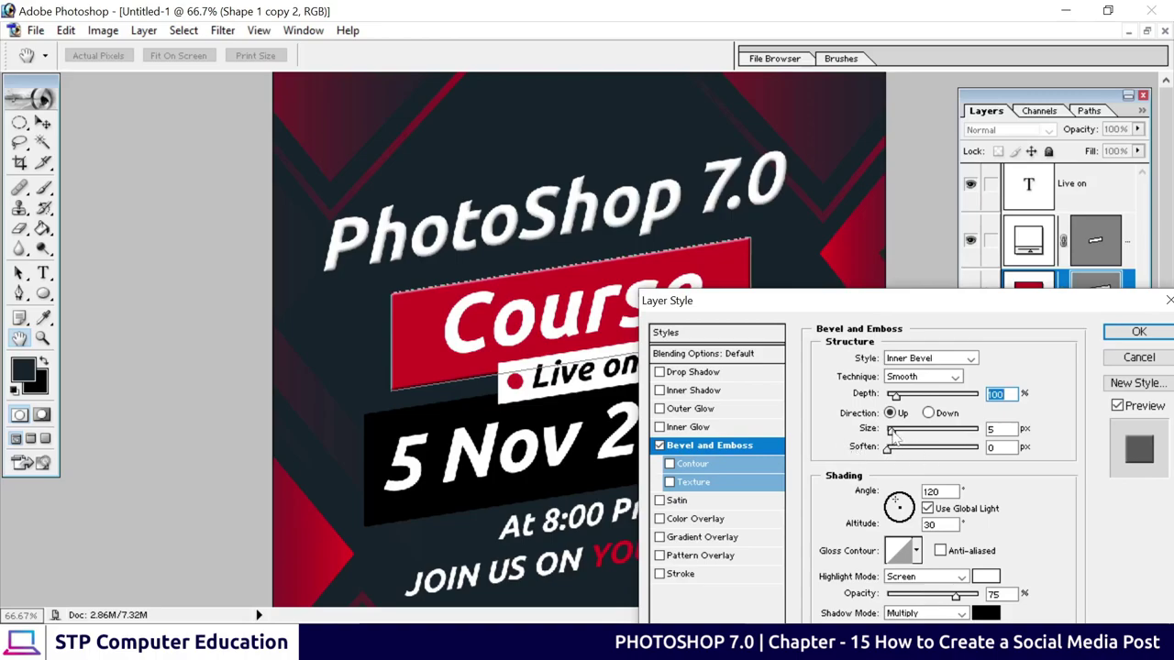
drag(892, 430, 896, 432)
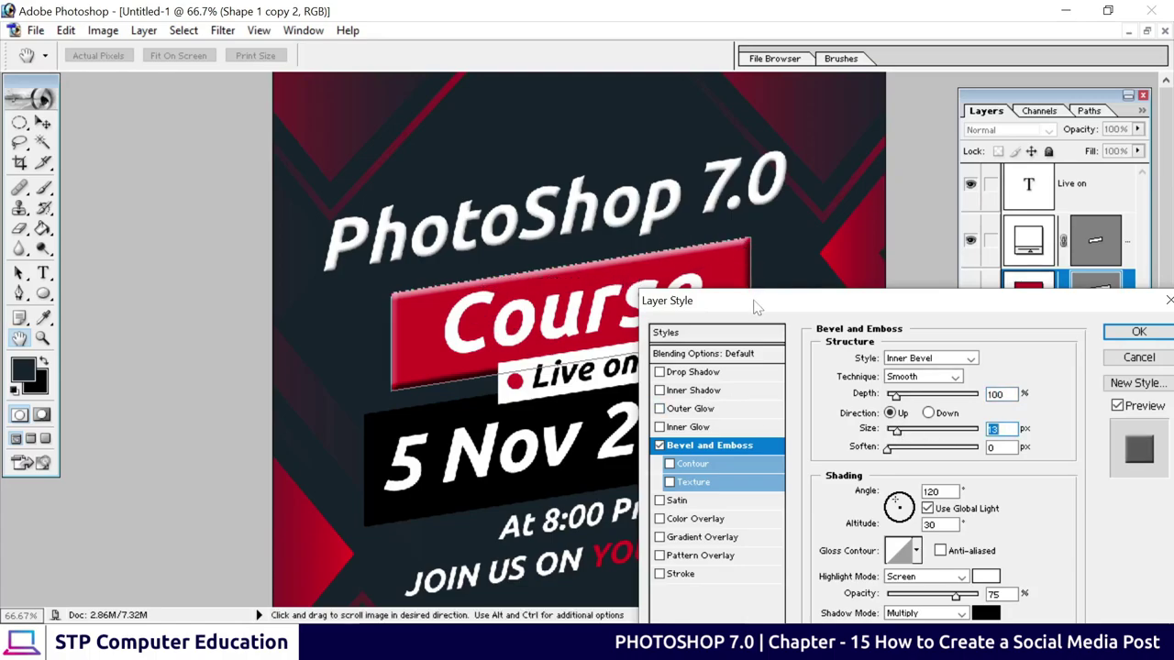
mouse_move(757, 307)
mouse_down()
mouse_move(642, 424)
mouse_move(598, 314)
mouse_up()
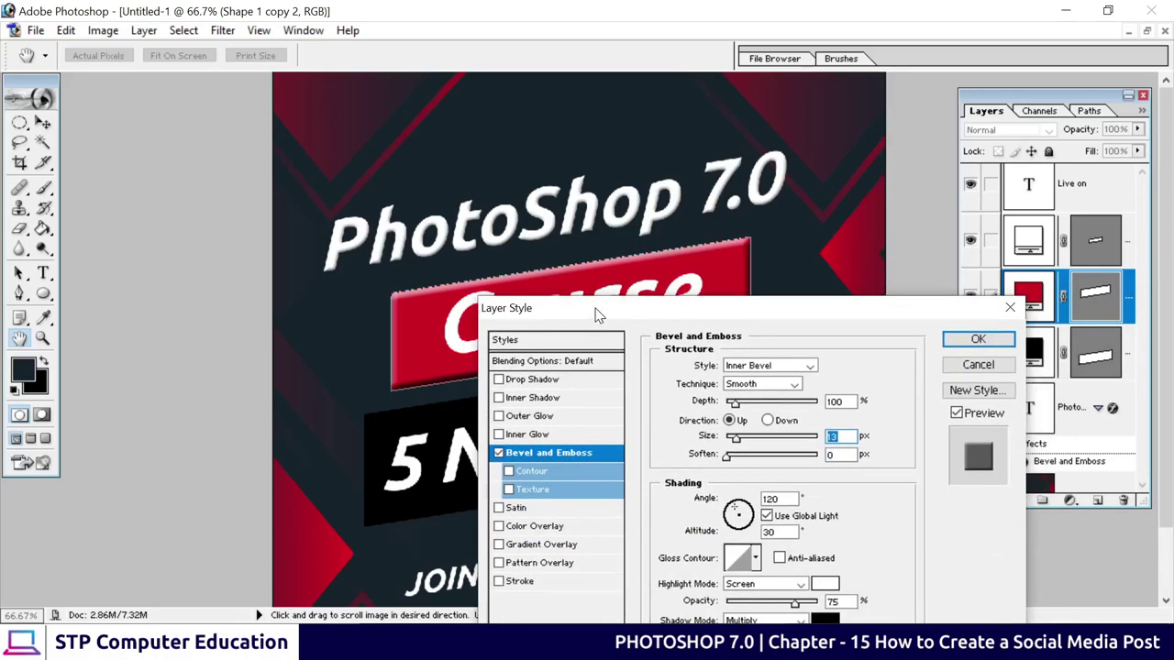
click(978, 340)
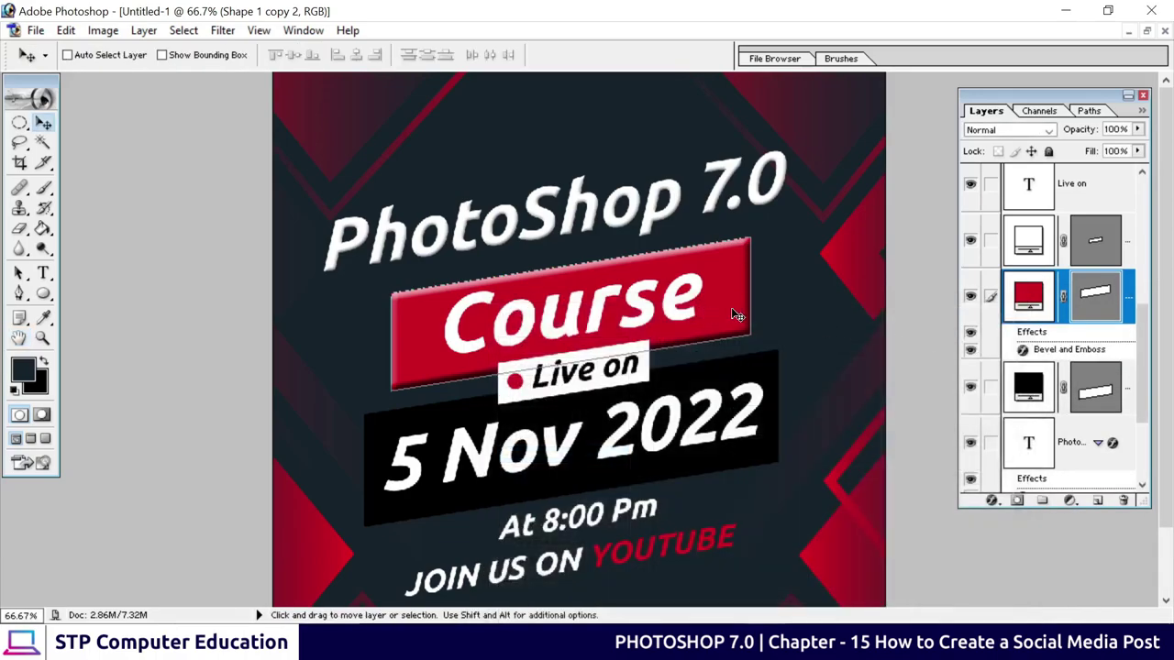
Apply a default Inner Bevel, 5 px Bevel and Emboss to the Course text layer.
right_click(604, 302)
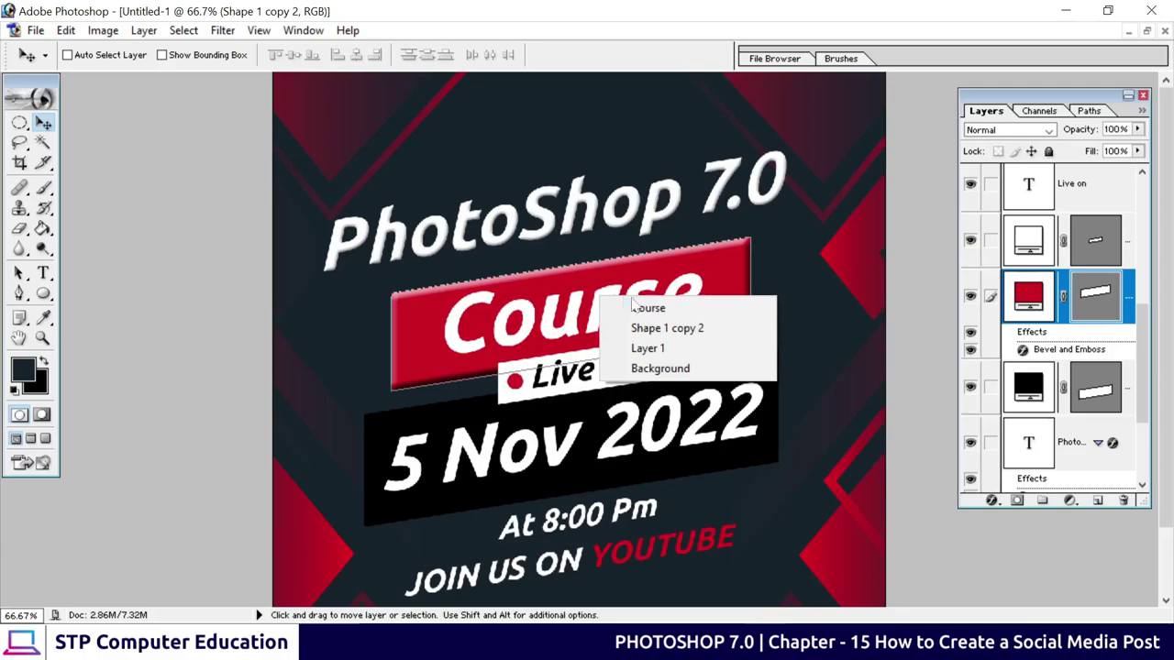
click(633, 308)
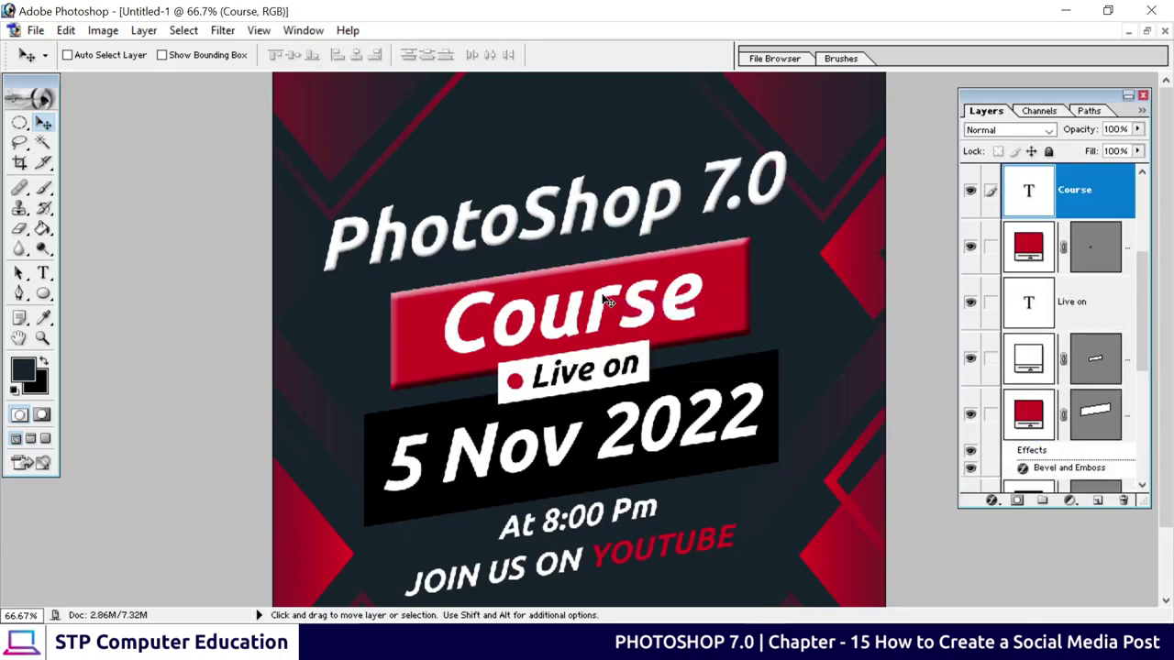
click(993, 501)
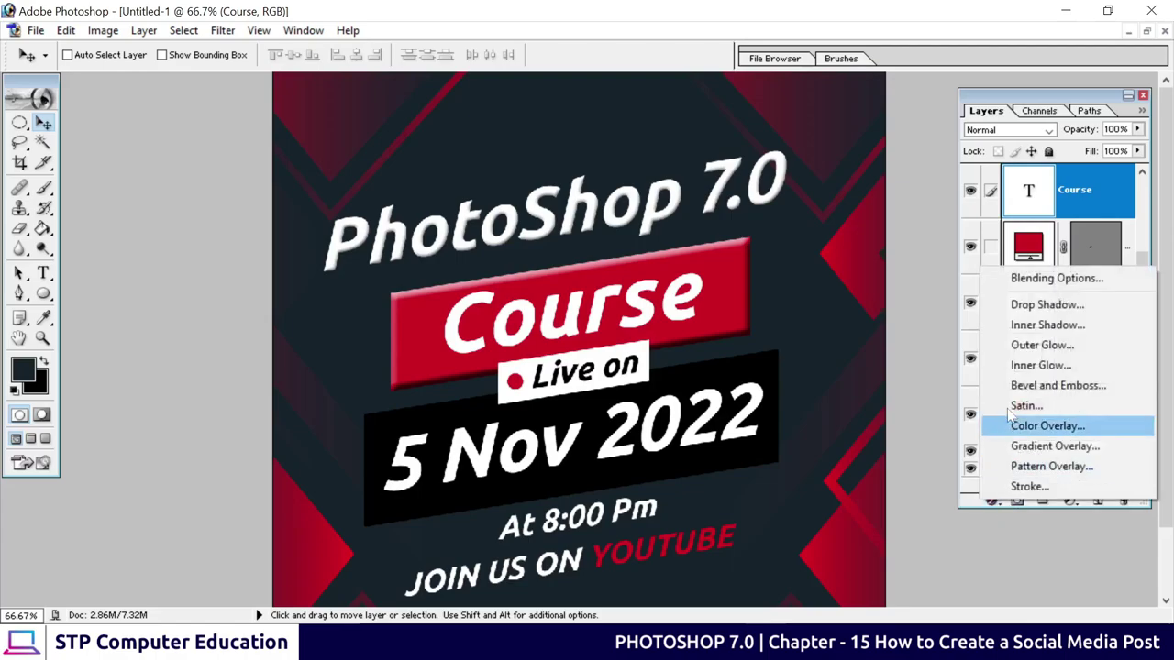
click(1041, 385)
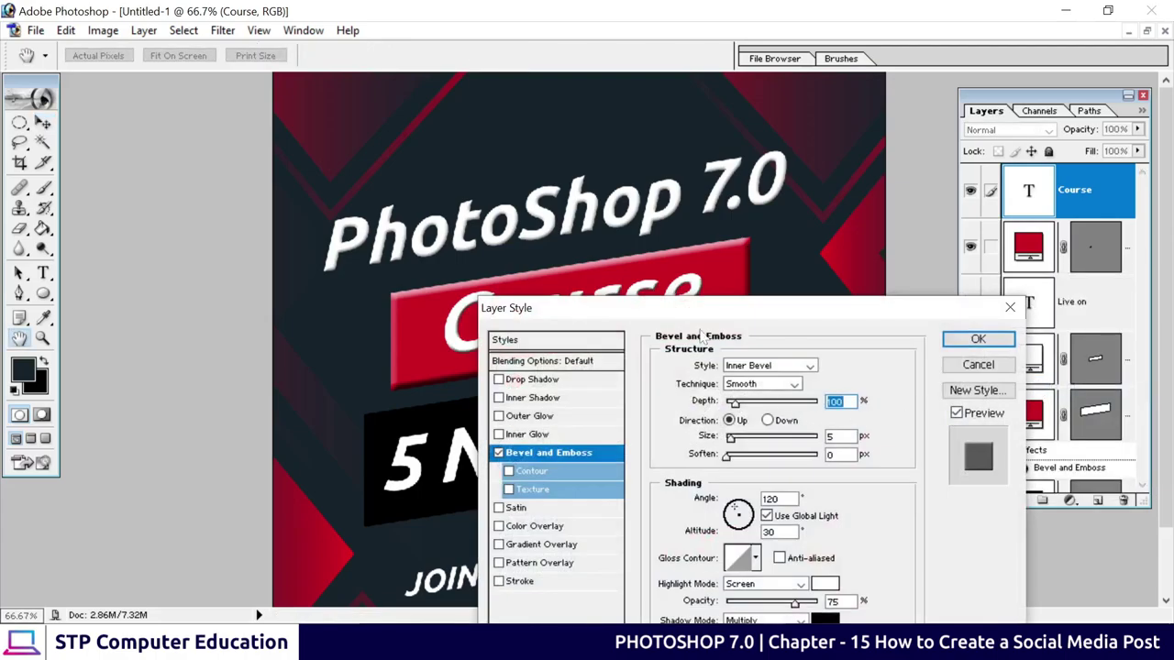
mouse_move(706, 314)
mouse_down()
mouse_move(662, 415)
mouse_move(751, 434)
mouse_move(772, 402)
mouse_up()
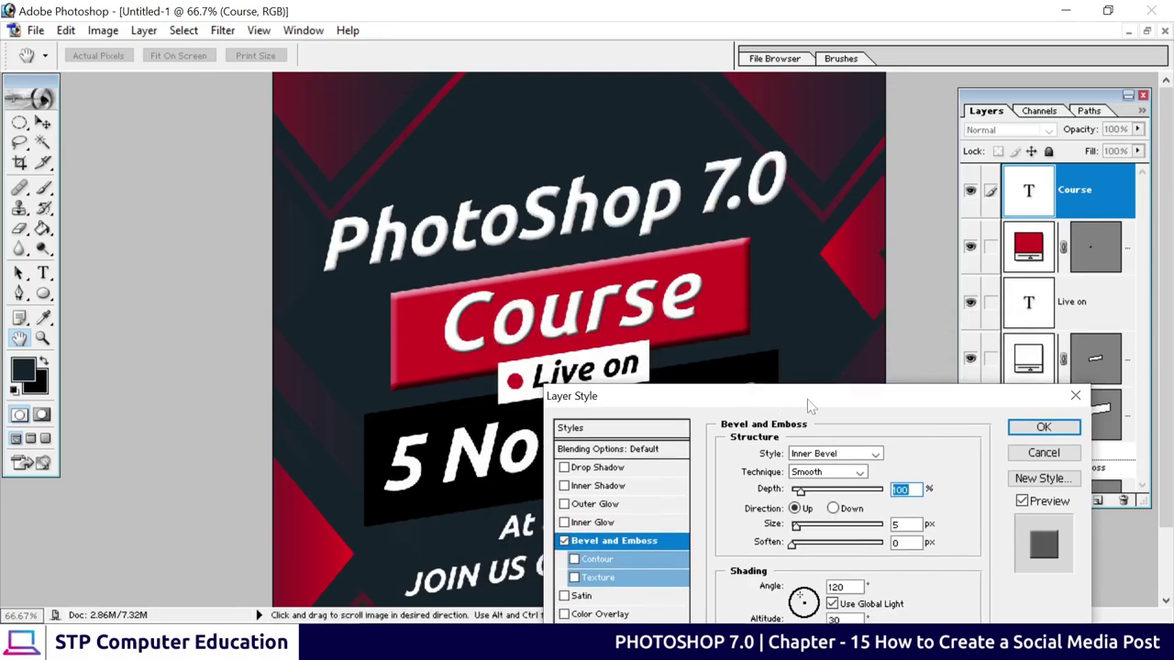
click(1045, 428)
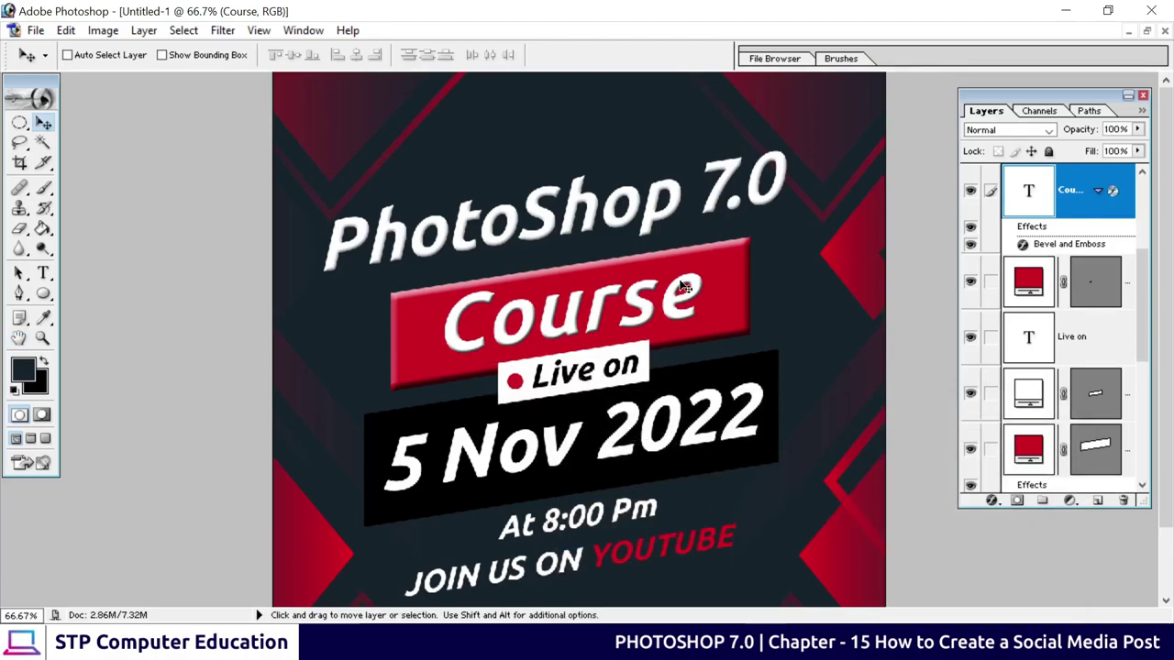
right_click(424, 419)
click(462, 427)
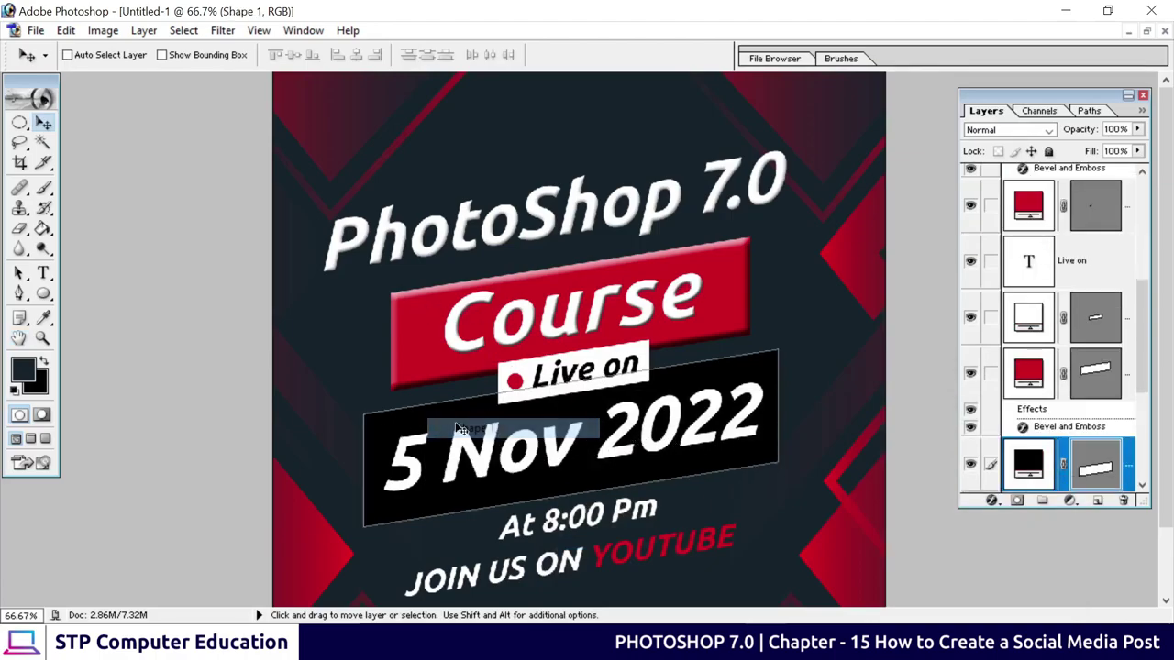
Give the black date banner Shape 1 a 13 px Bevel and Emboss.
click(991, 501)
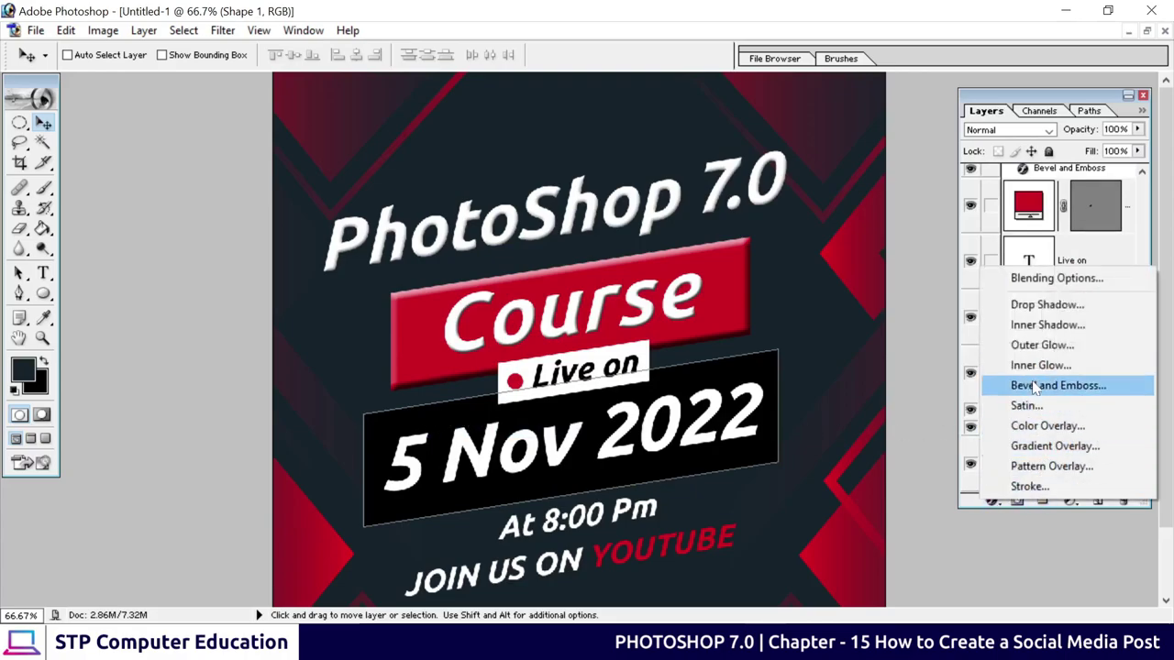
click(1034, 386)
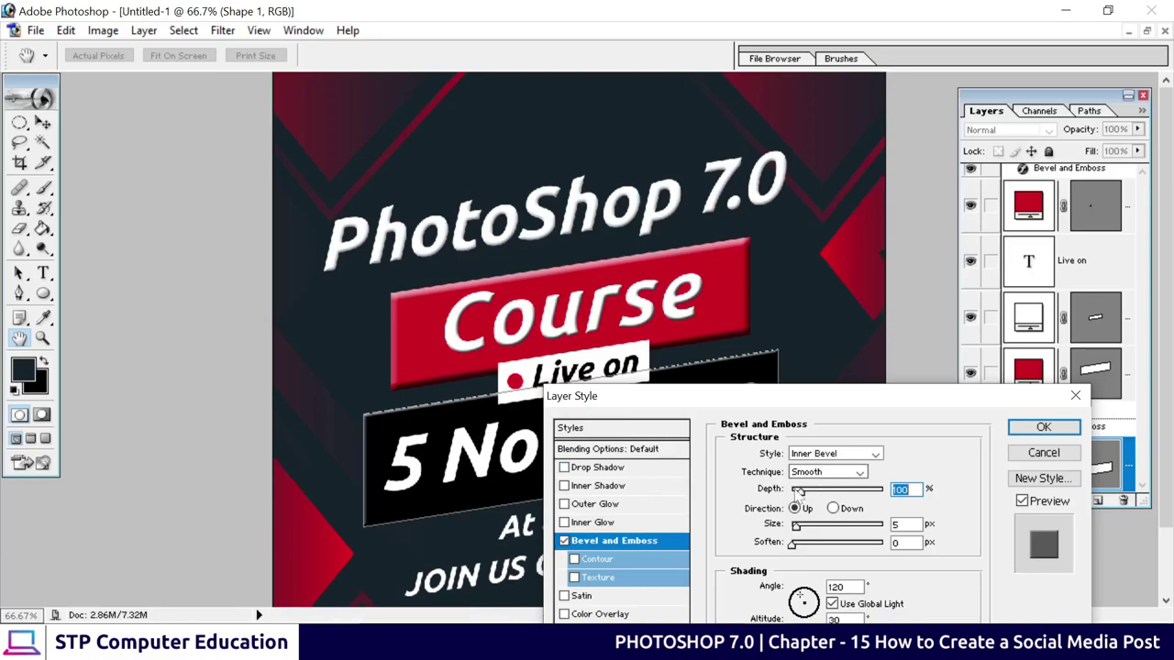
drag(797, 529, 802, 531)
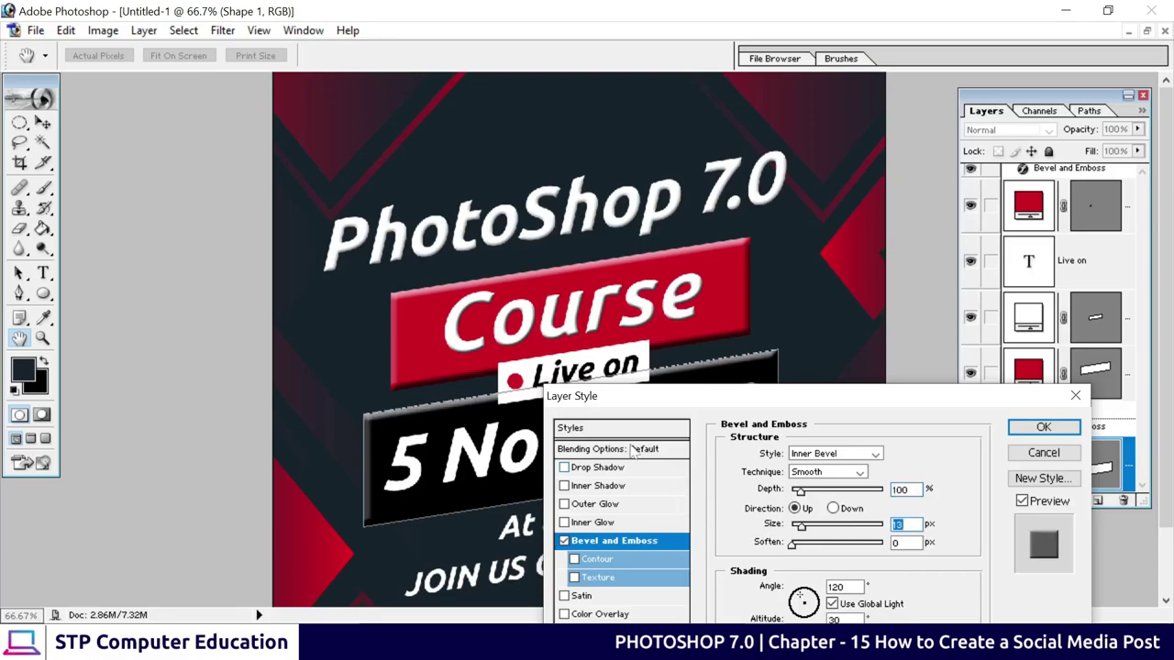
click(1043, 427)
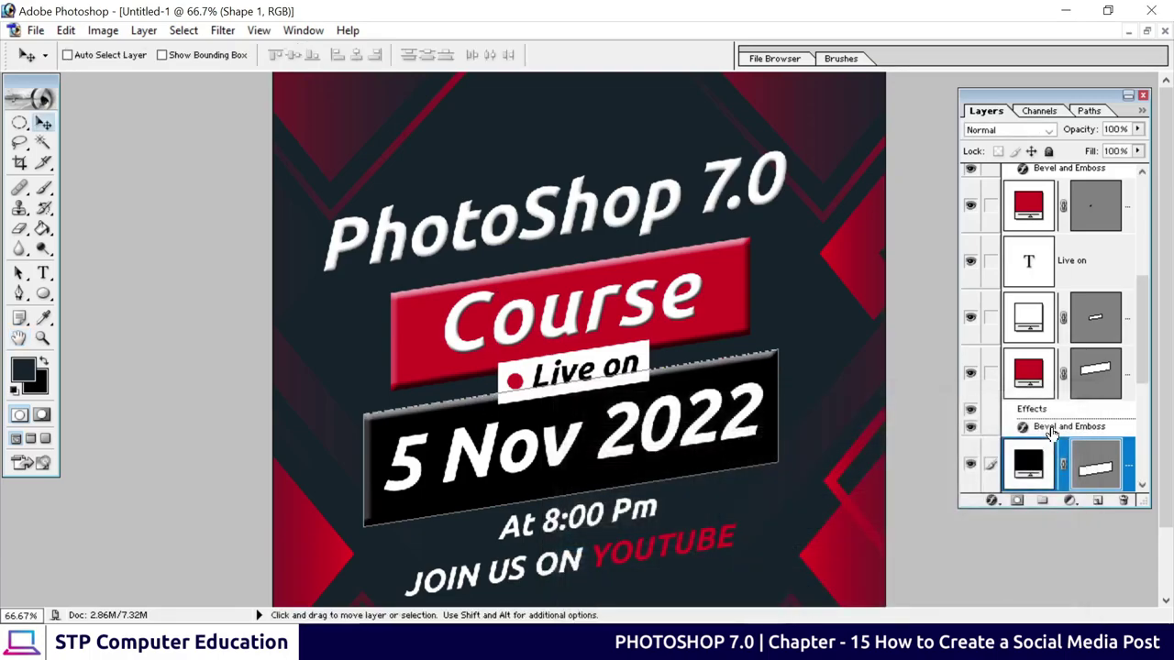
Select the 5 Nov 2022 layer, undo a stray mask, and apply Bevel and Emboss.
right_click(713, 400)
click(745, 413)
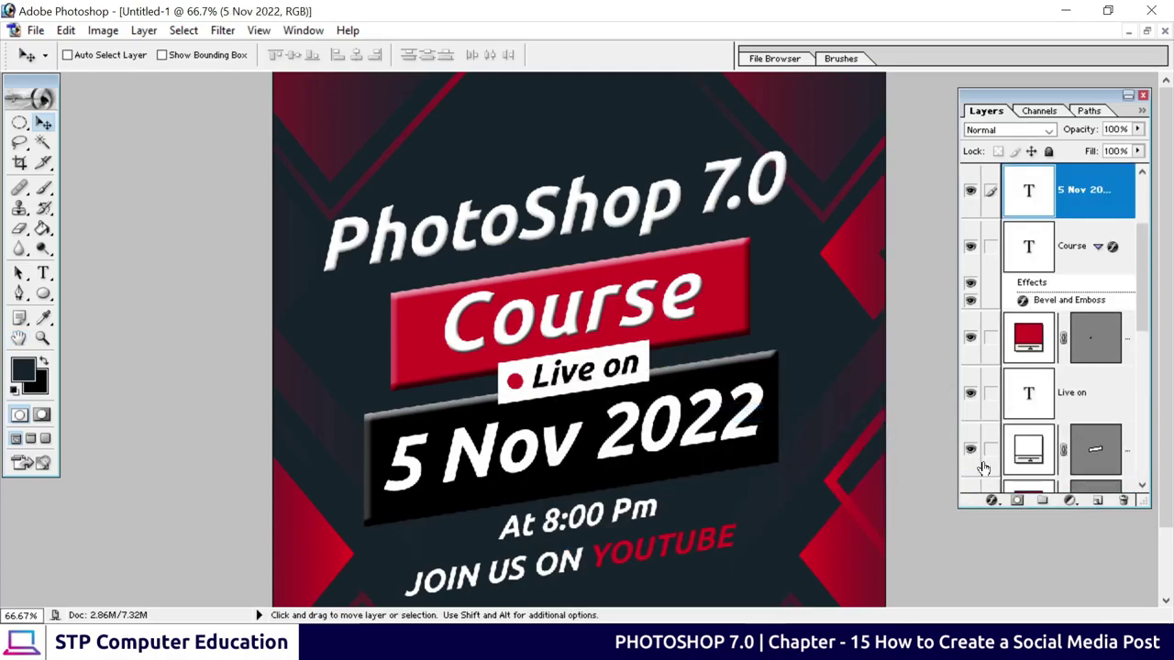
click(1016, 500)
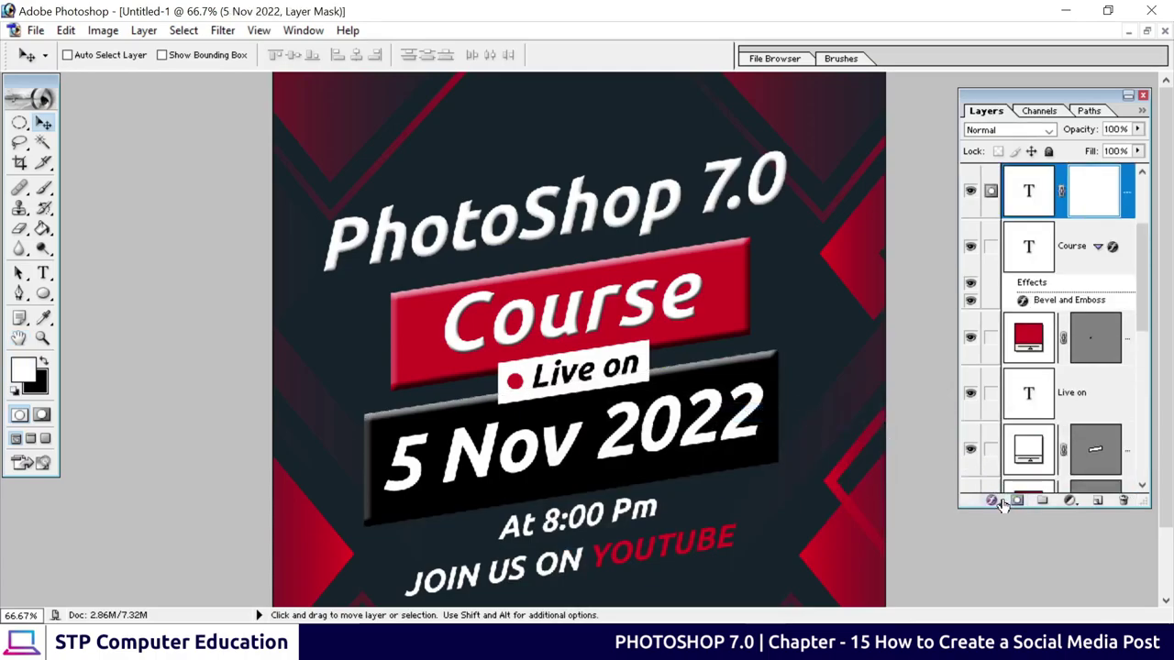
key(ctrl+z)
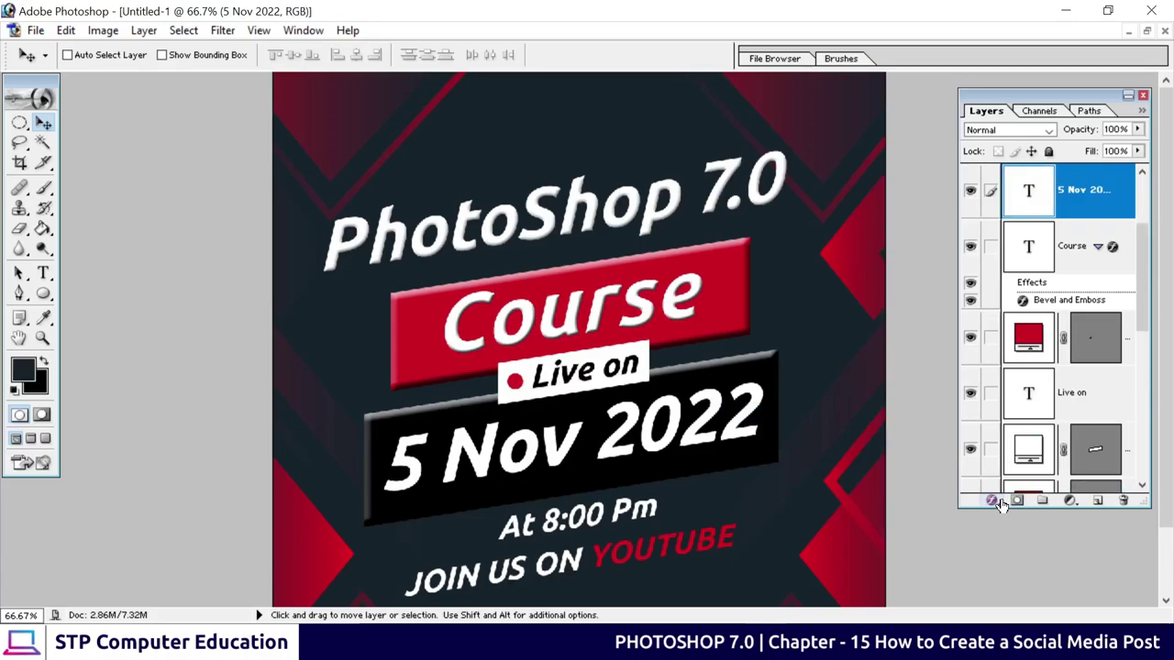
click(998, 500)
click(1061, 390)
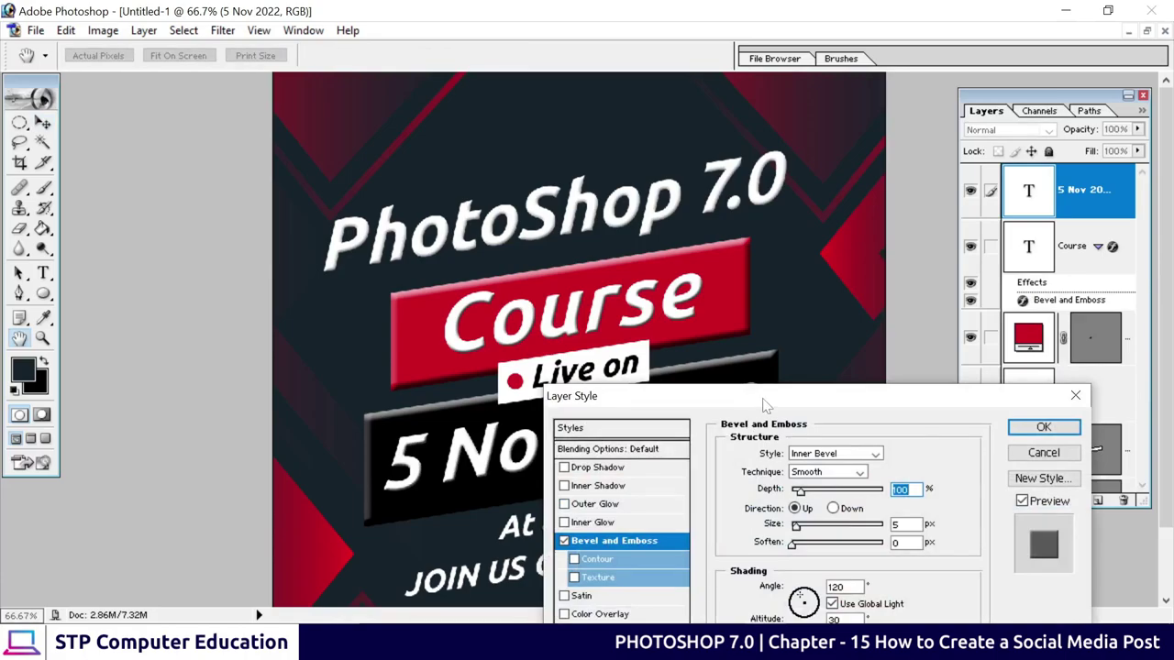
drag(766, 406, 766, 374)
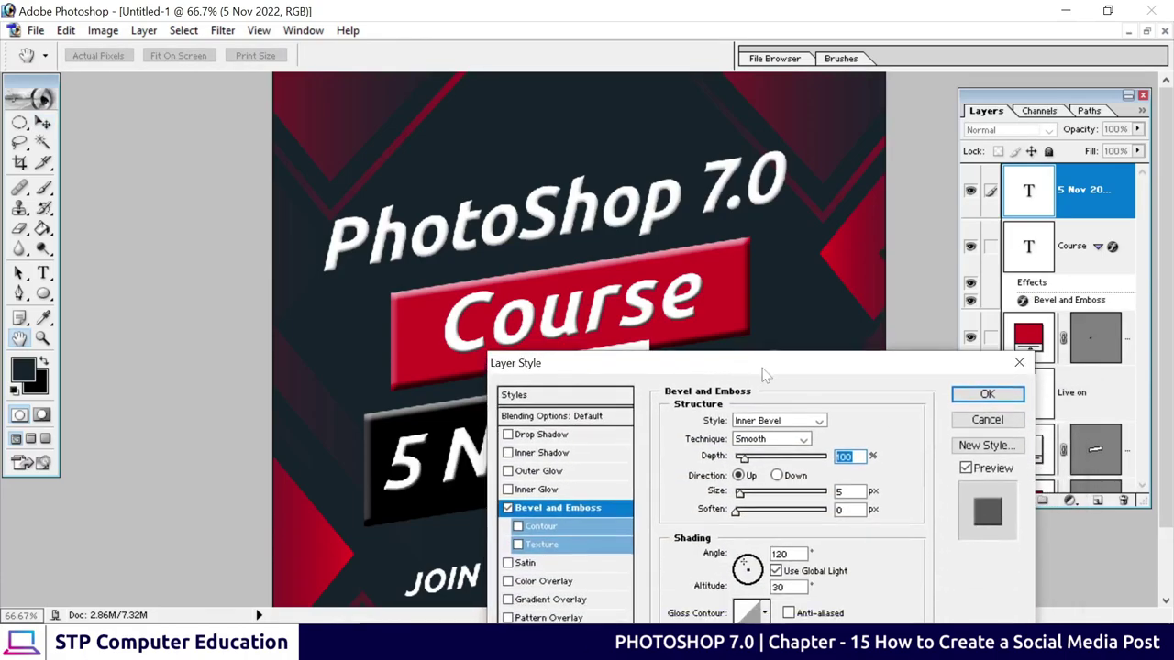
click(987, 393)
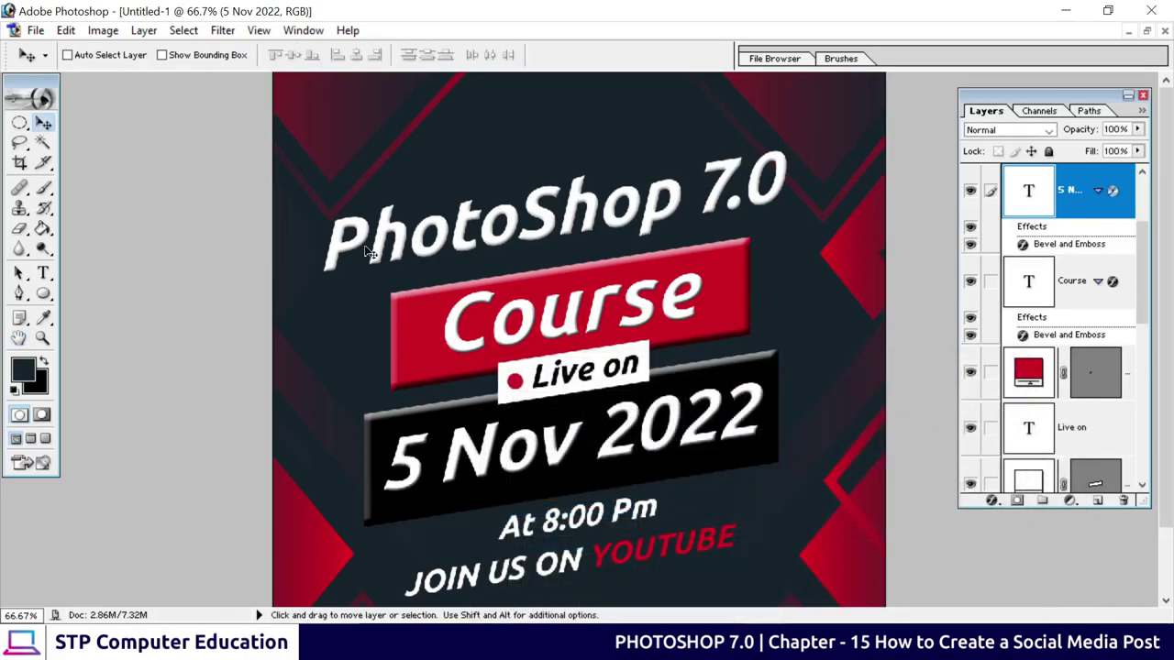
Zoom out to 50% to review the whole finished poster.
scroll(653, 329, down, 2)
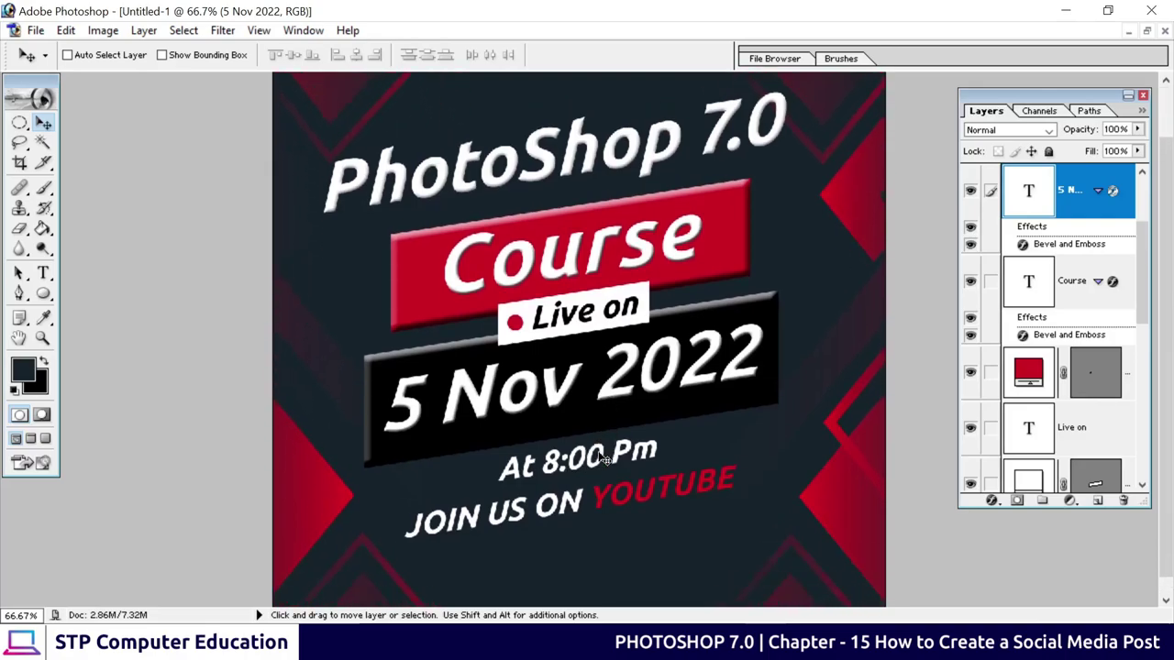
key(ctrl+minus)
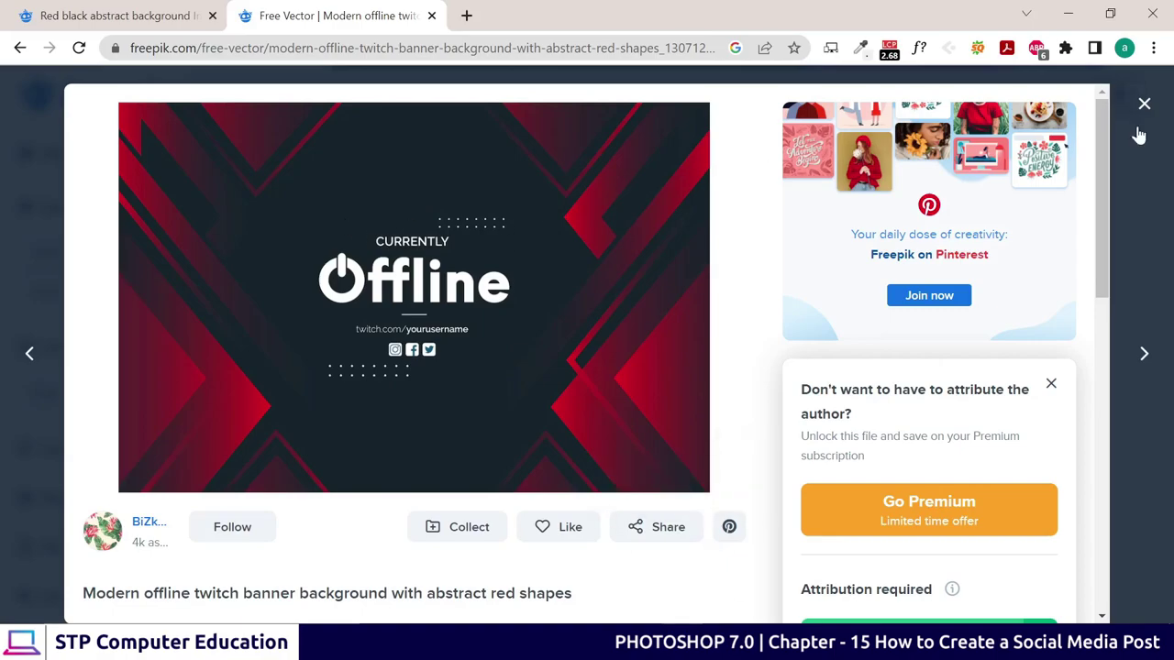
Close the Freepik banner preview and delete the old search words from the search box.
click(1145, 110)
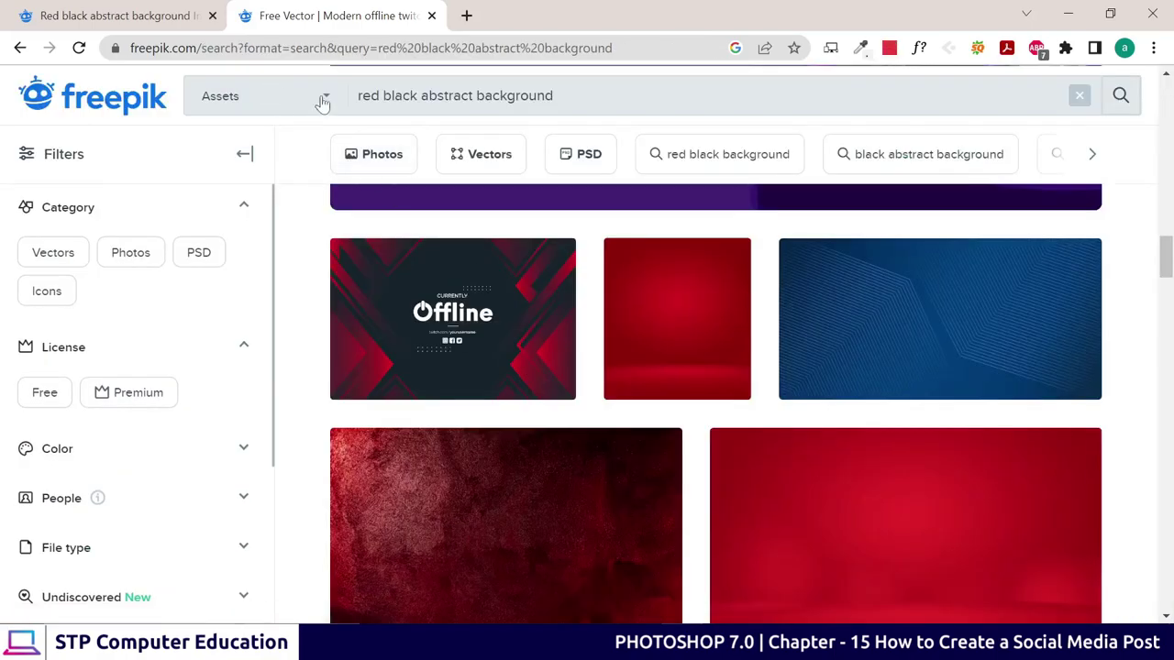
click(119, 15)
scroll(561, 267, down, 3)
scroll(561, 266, up, 3)
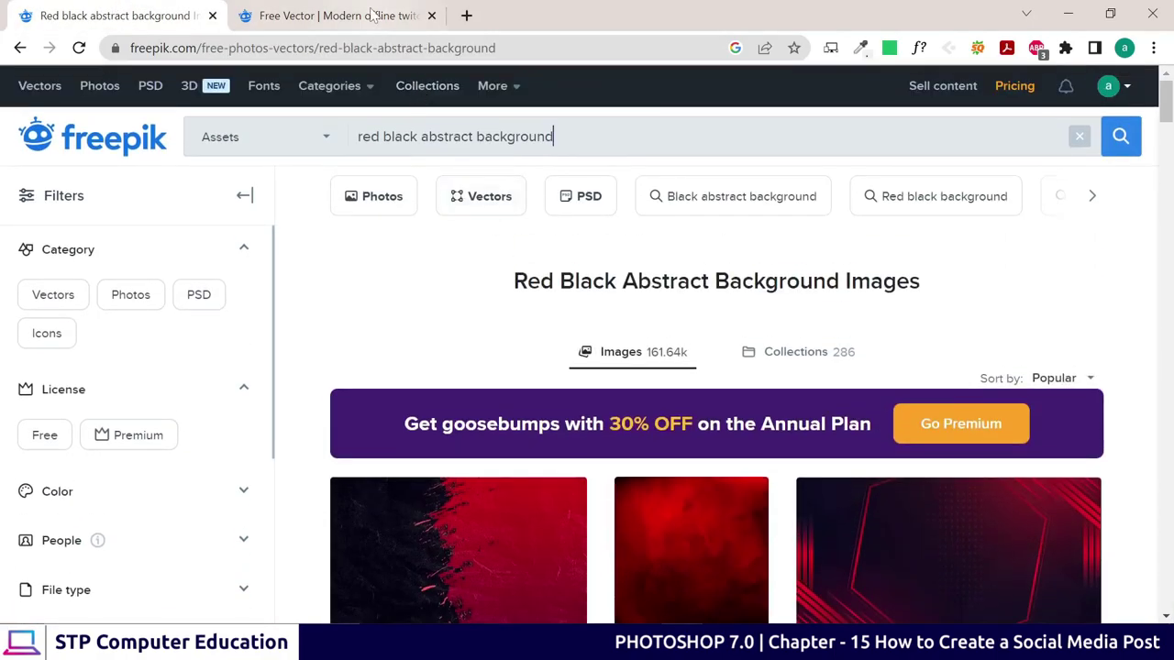
key(ctrl+Tab)
scroll(560, 237, down, 5)
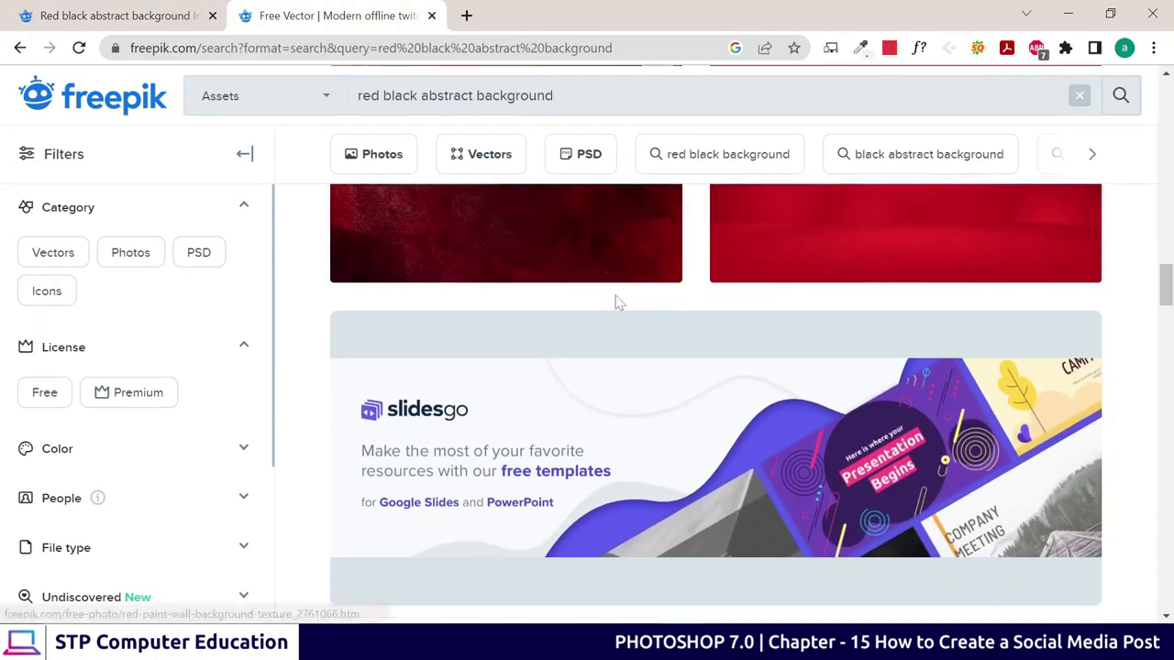
scroll(615, 302, down, 2)
drag(554, 95, 196, 51)
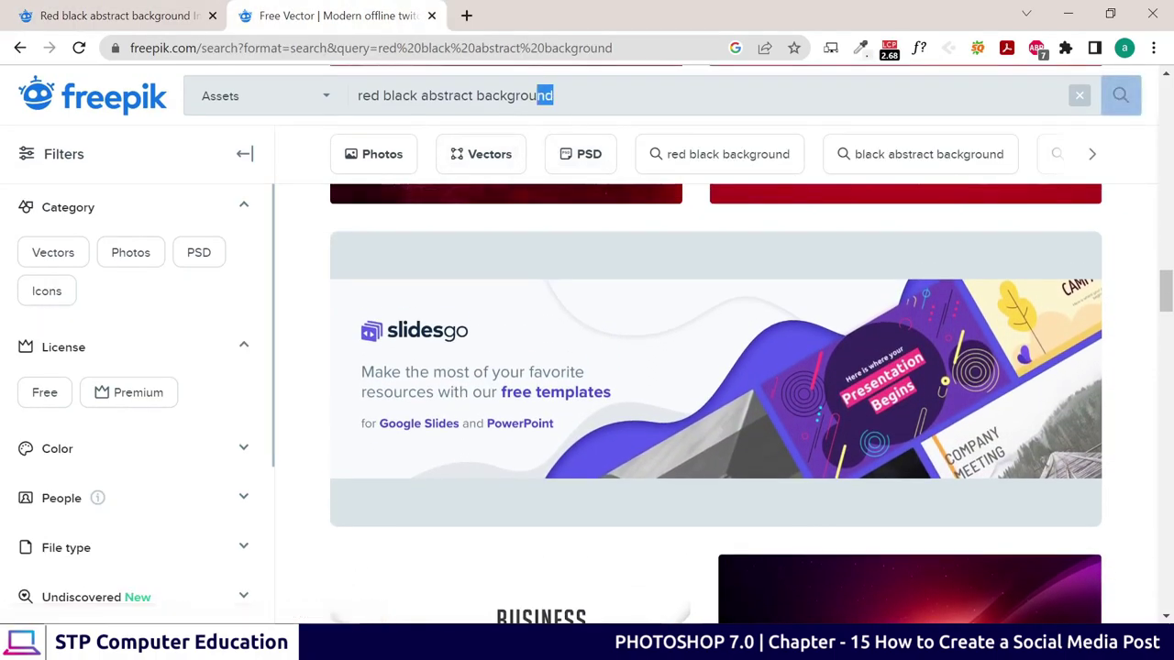
key(BackSpace)
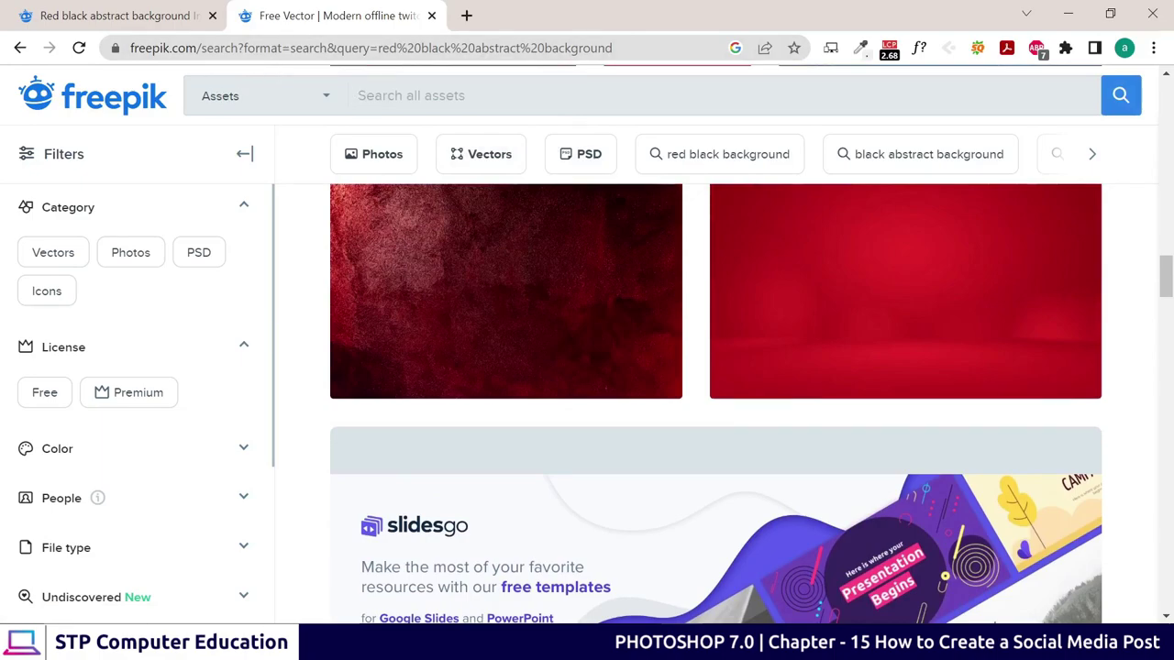
Search Freepik for 'super sale offer' designs and browse the results.
text(sup)
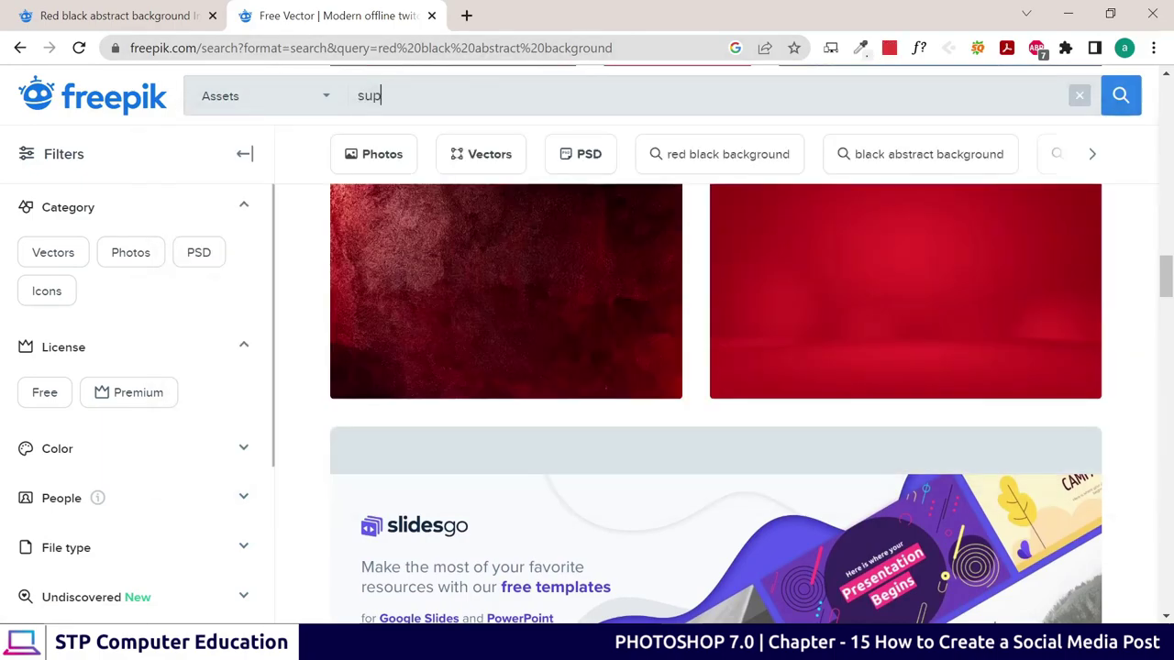
text(er sa)
text(le)
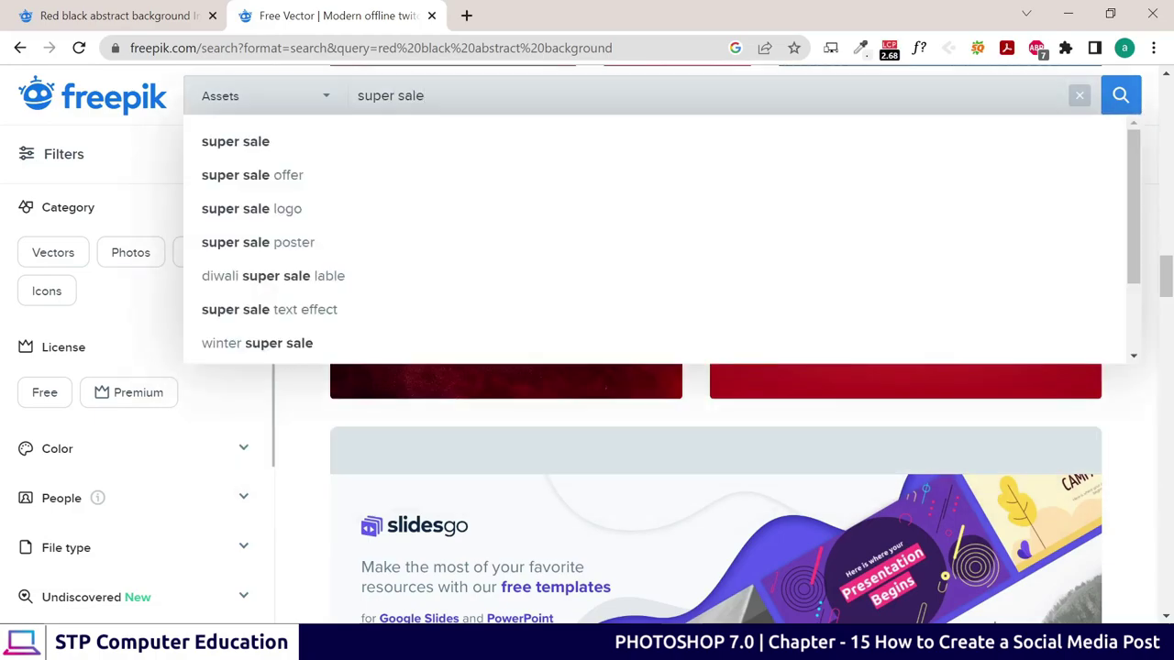
click(301, 177)
scroll(667, 554, down, 4)
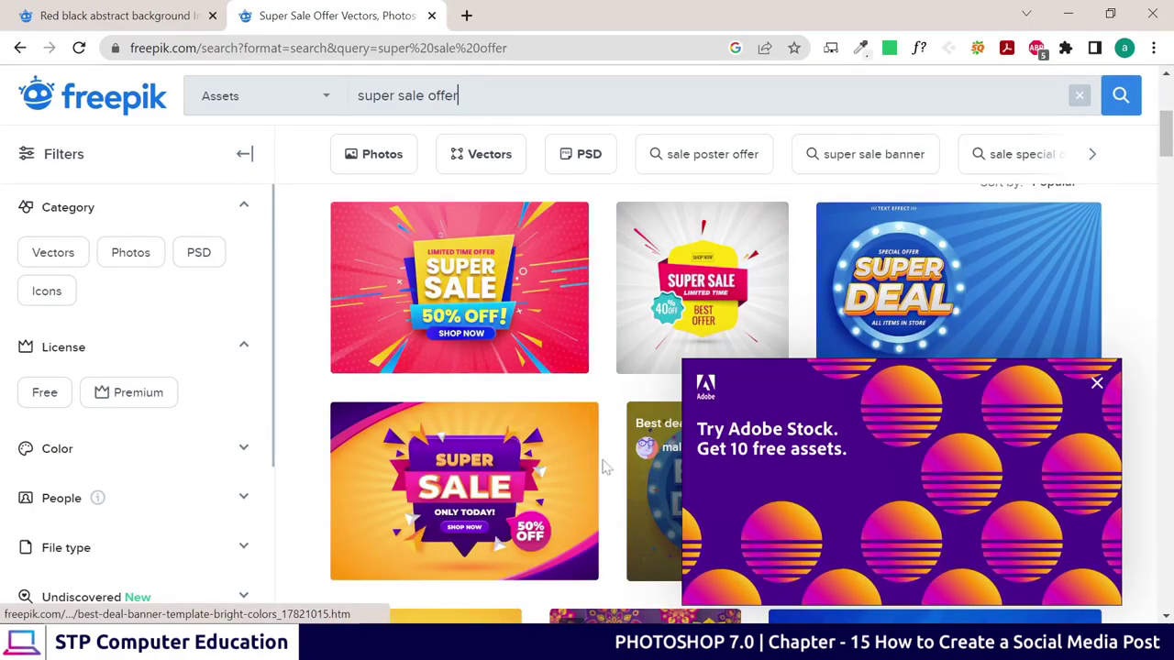
mouse_move(459, 287)
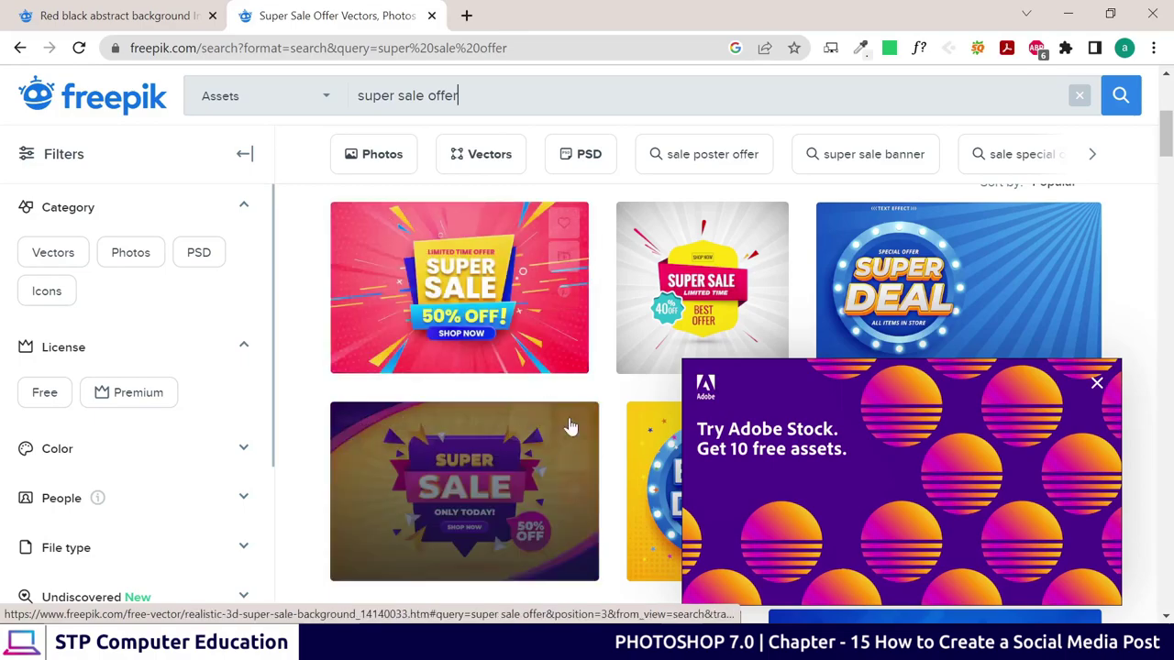
scroll(586, 440, down, 2)
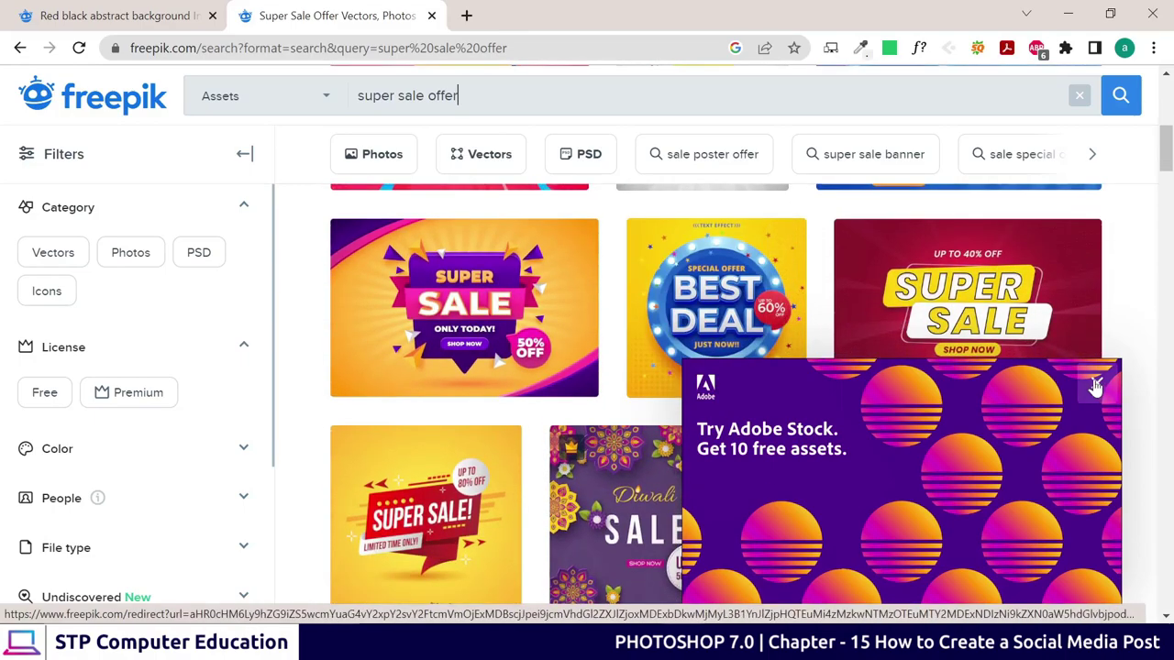
Dismiss the Adobe Stock ad and open the Biggest Sale design's details page.
click(1097, 382)
scroll(797, 416, down, 4)
scroll(558, 413, down, 3)
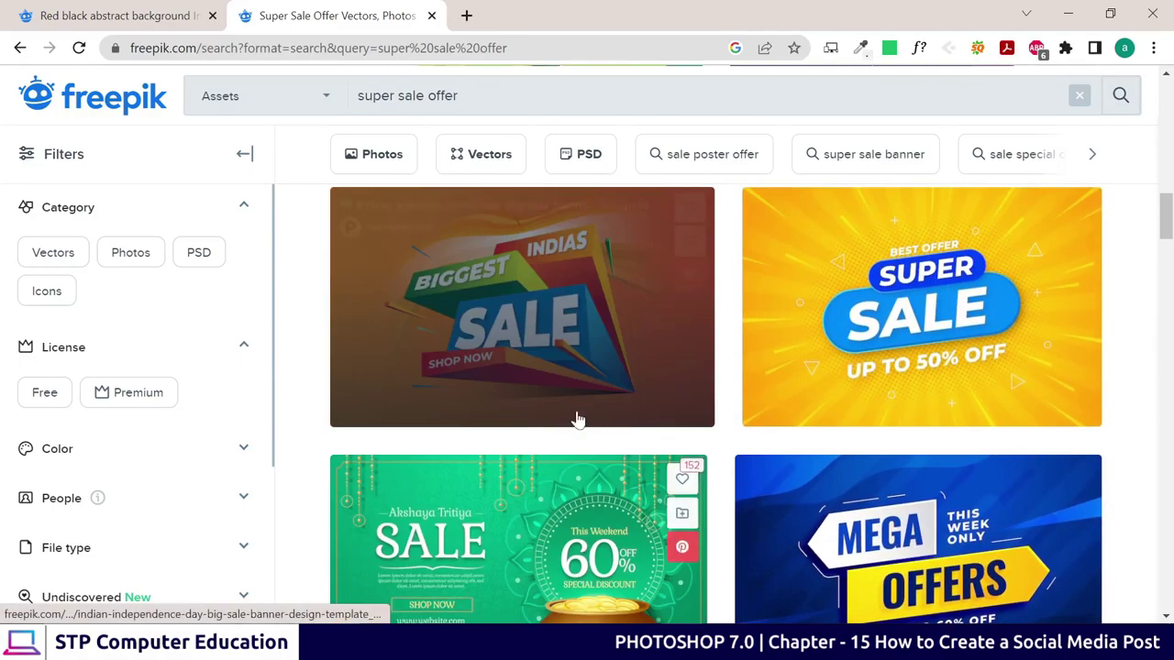
scroll(890, 348, down, 3)
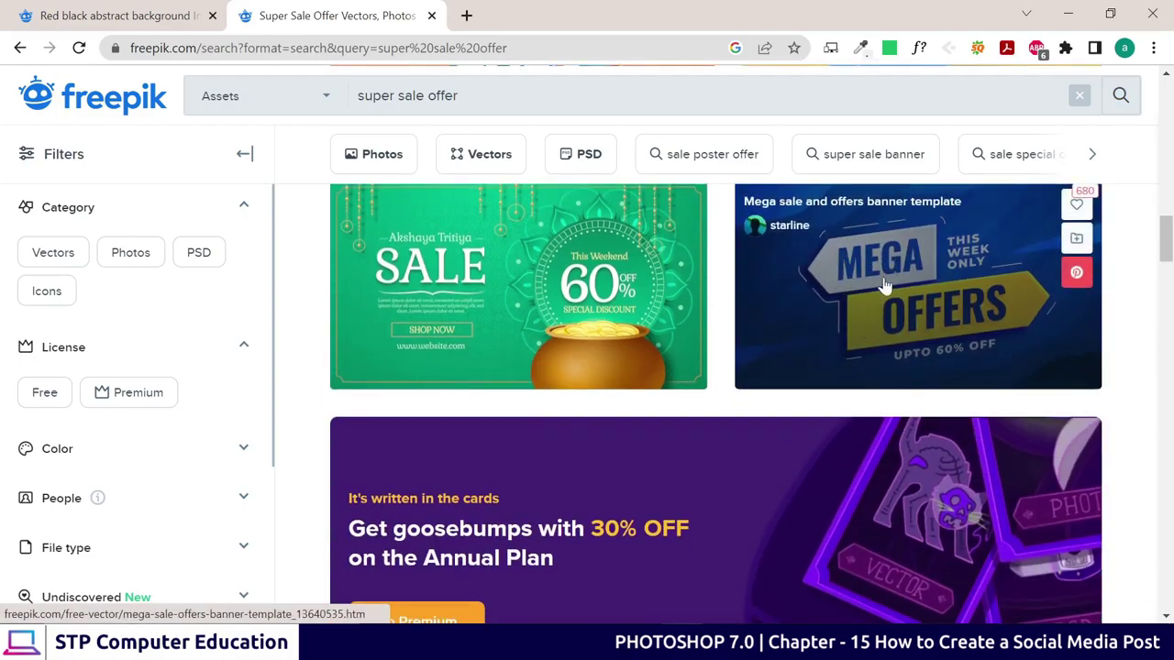
scroll(681, 364, down, 2)
scroll(550, 367, down, 4)
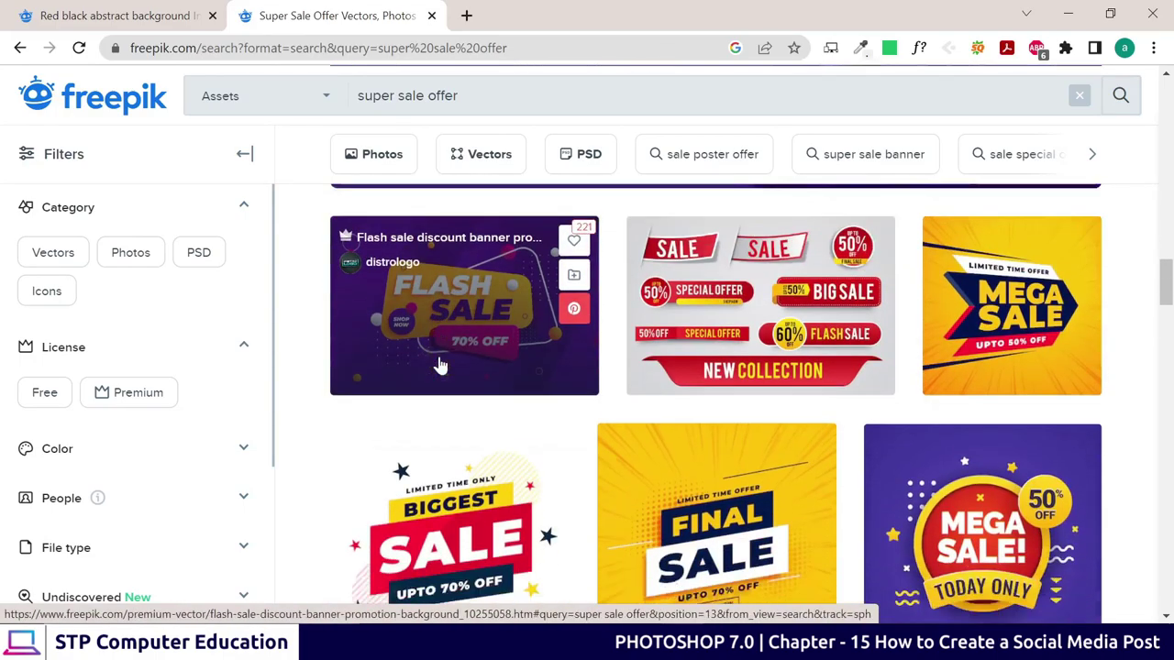
scroll(495, 404, down, 1)
scroll(426, 410, down, 1)
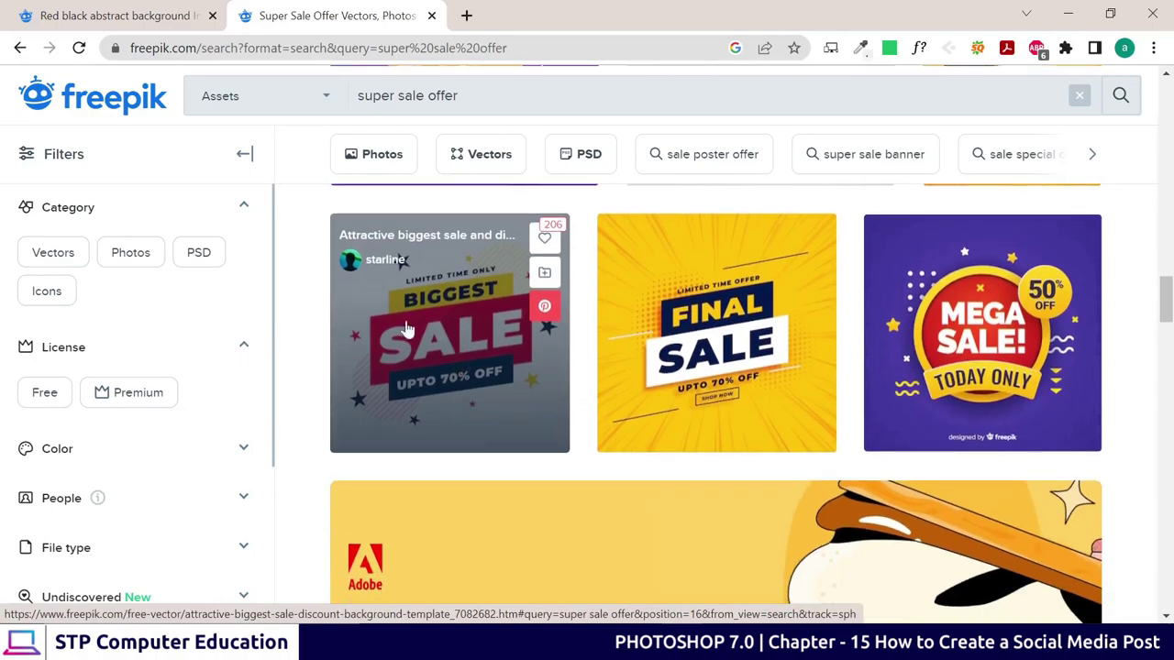
click(456, 330)
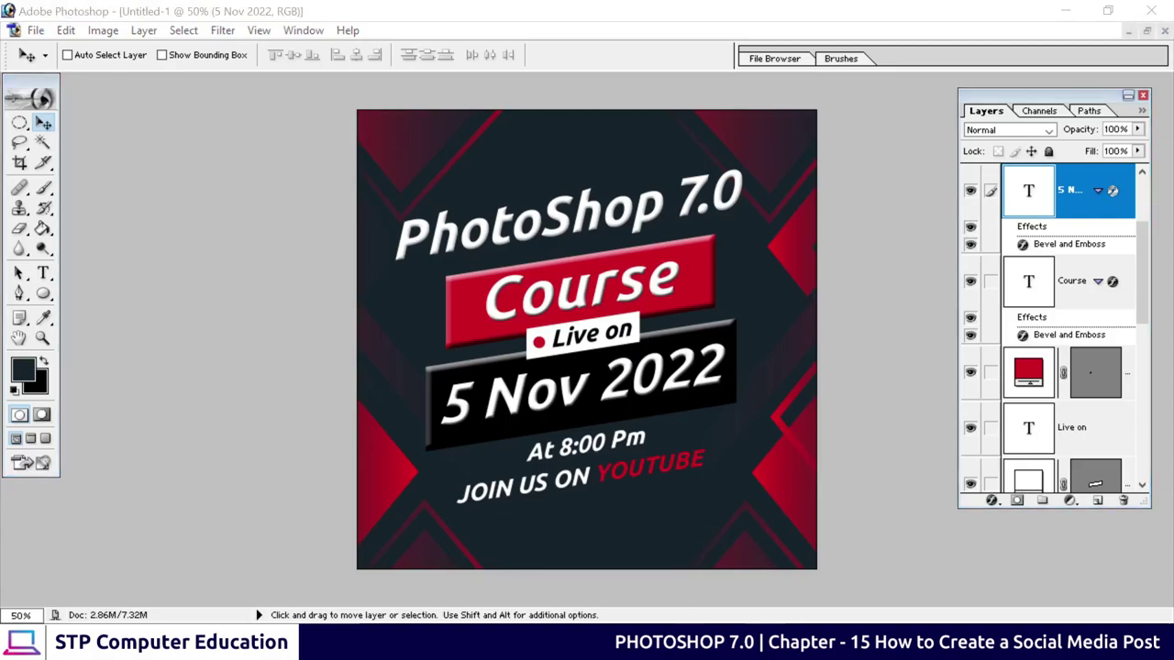
Switch from Photoshop to the Chrome window showing the Freepik Biggest Sale template.
key(alt+Tab)
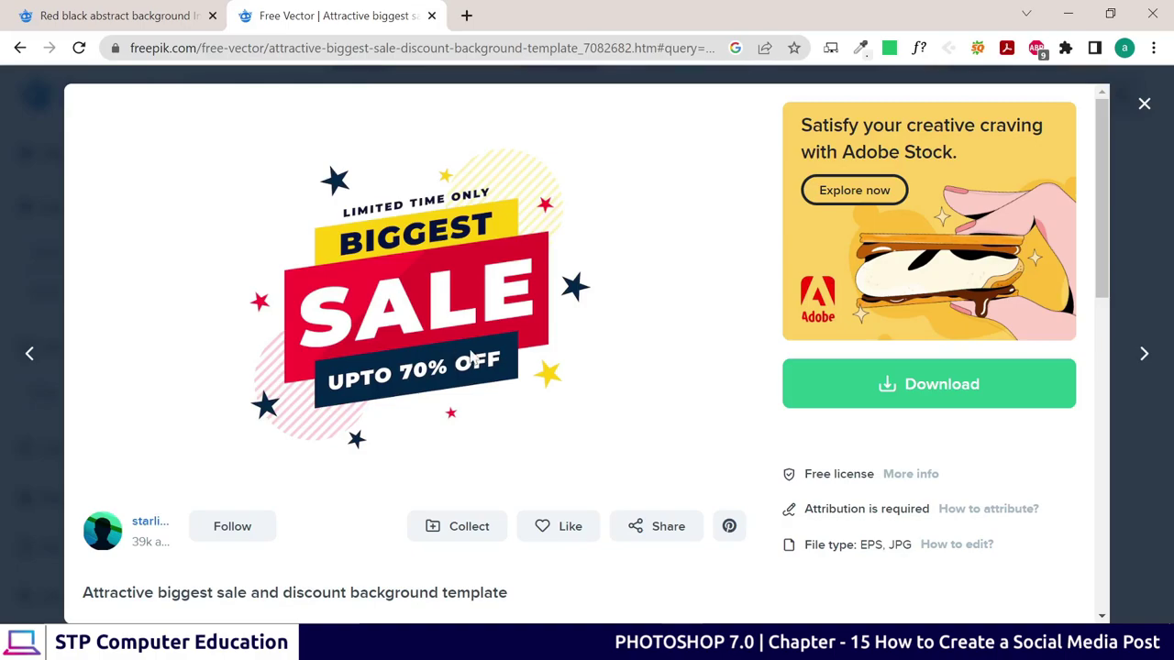
Close the Biggest Sale preview and scroll through more sale designs.
click(1143, 107)
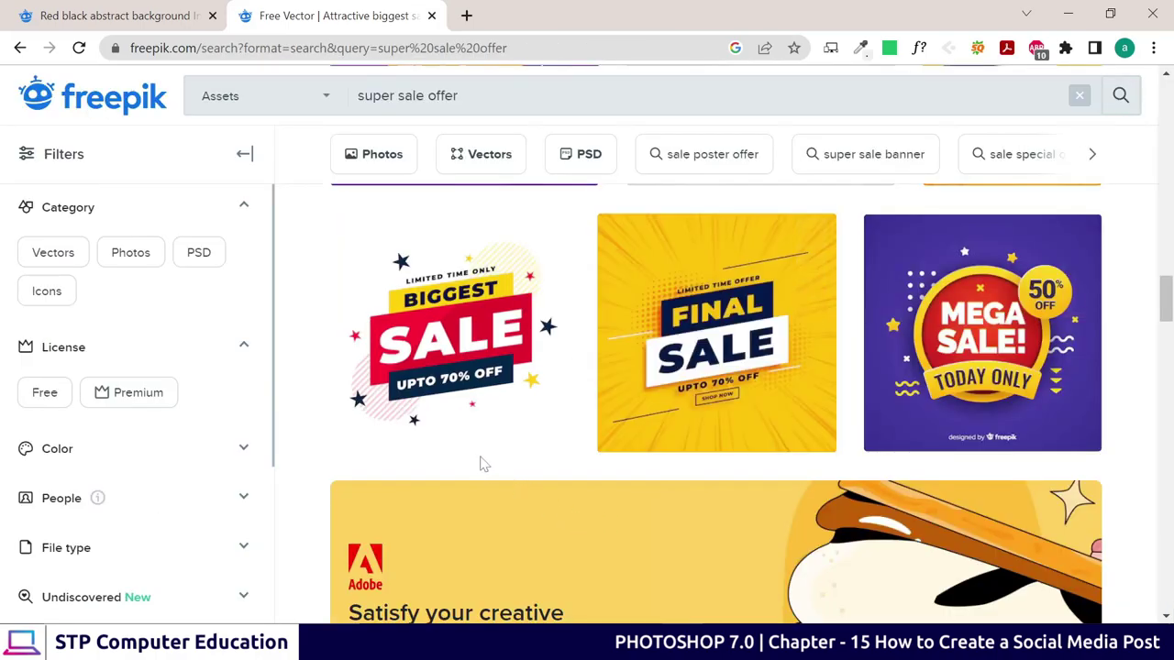
scroll(480, 463, down, 2)
scroll(480, 461, down, 4)
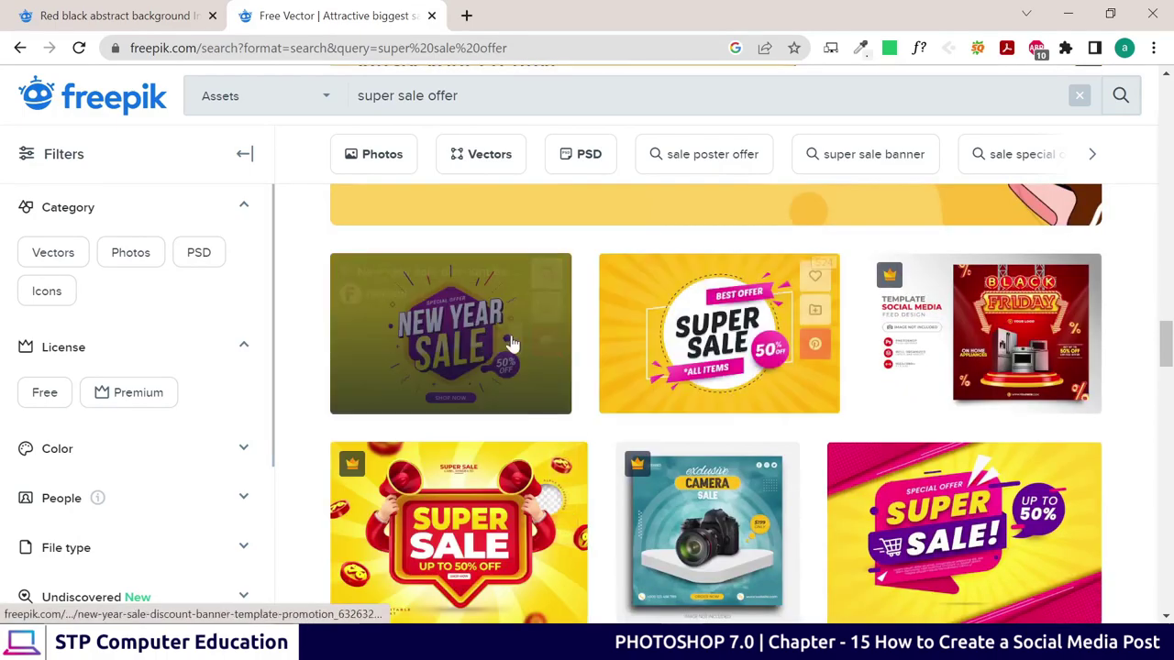
scroll(762, 514, down, 2)
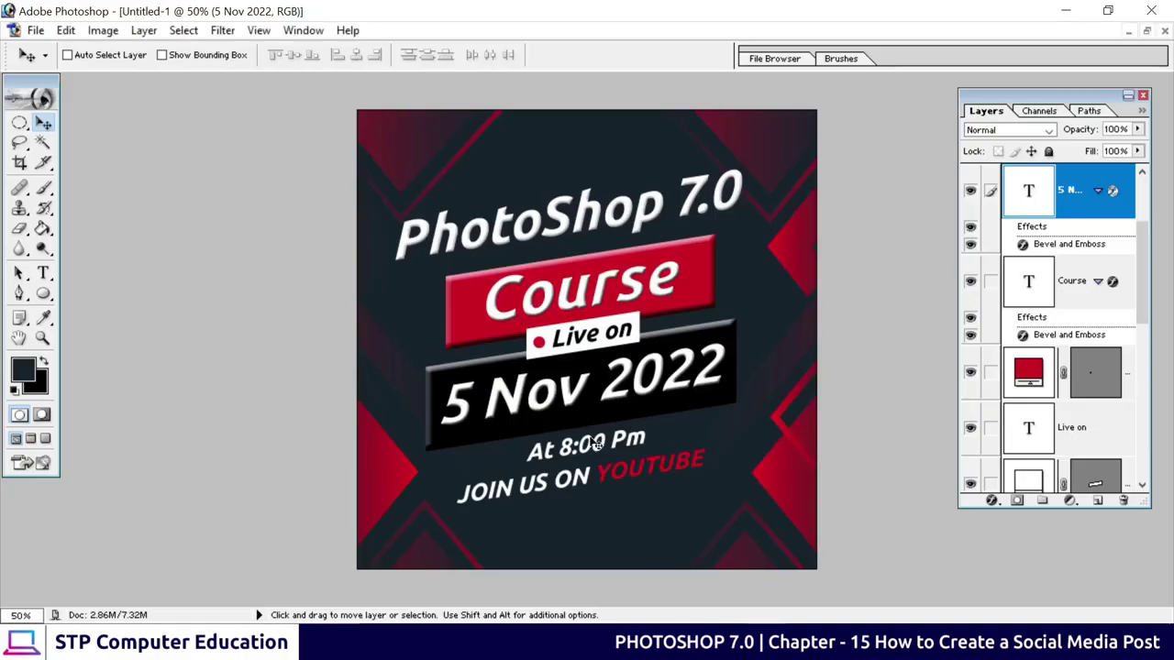